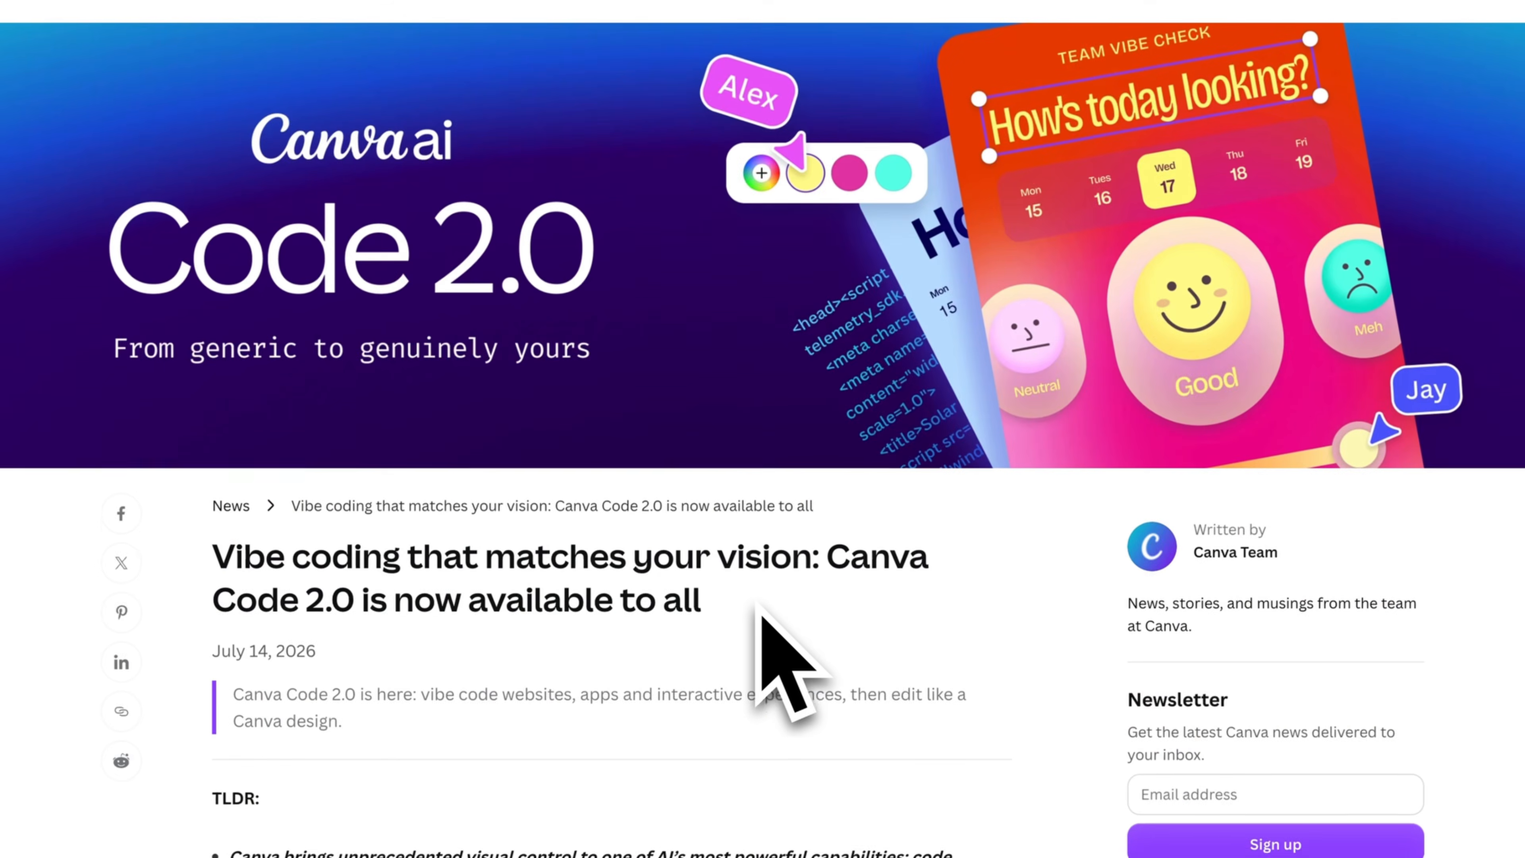
scroll(758, 605, "down", 6)
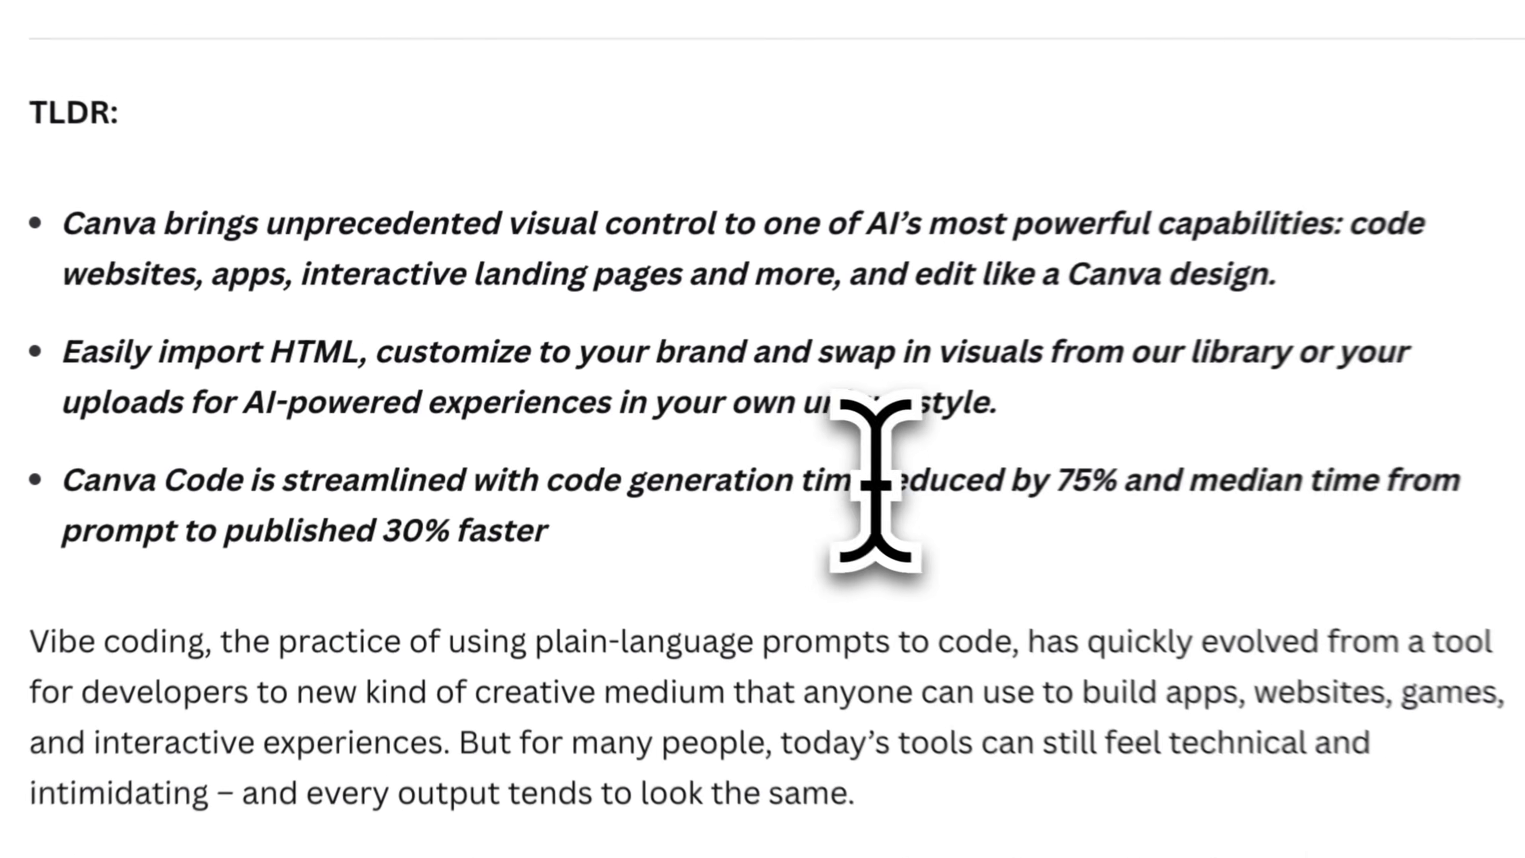
left_click_drag(659, 422, 781, 422)
left_click_drag(1142, 488, 1168, 494)
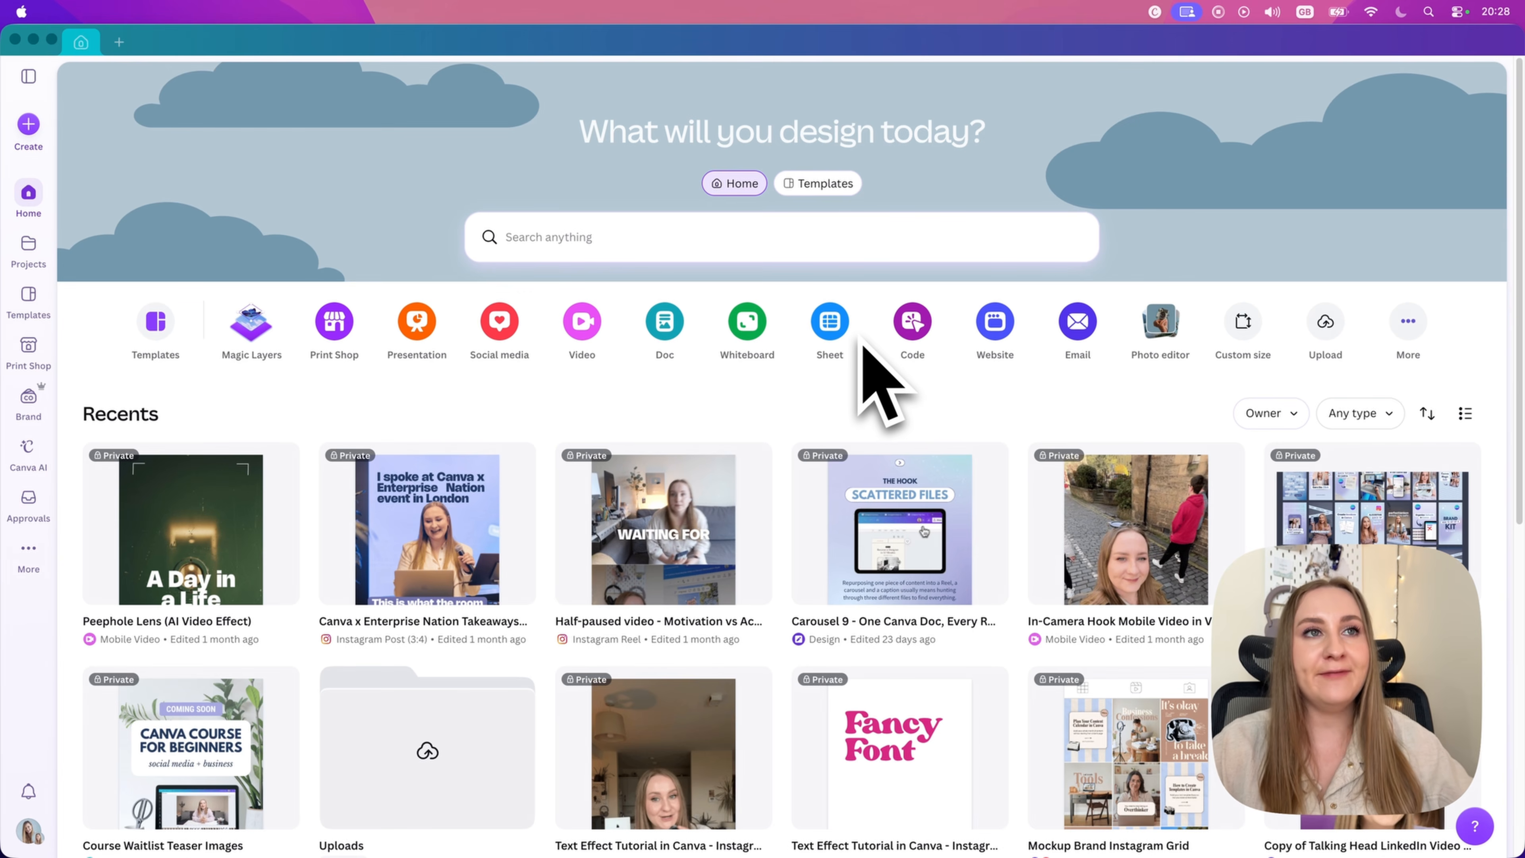
Step: Create a blank Code design from the home page and open it
left_click(898, 381)
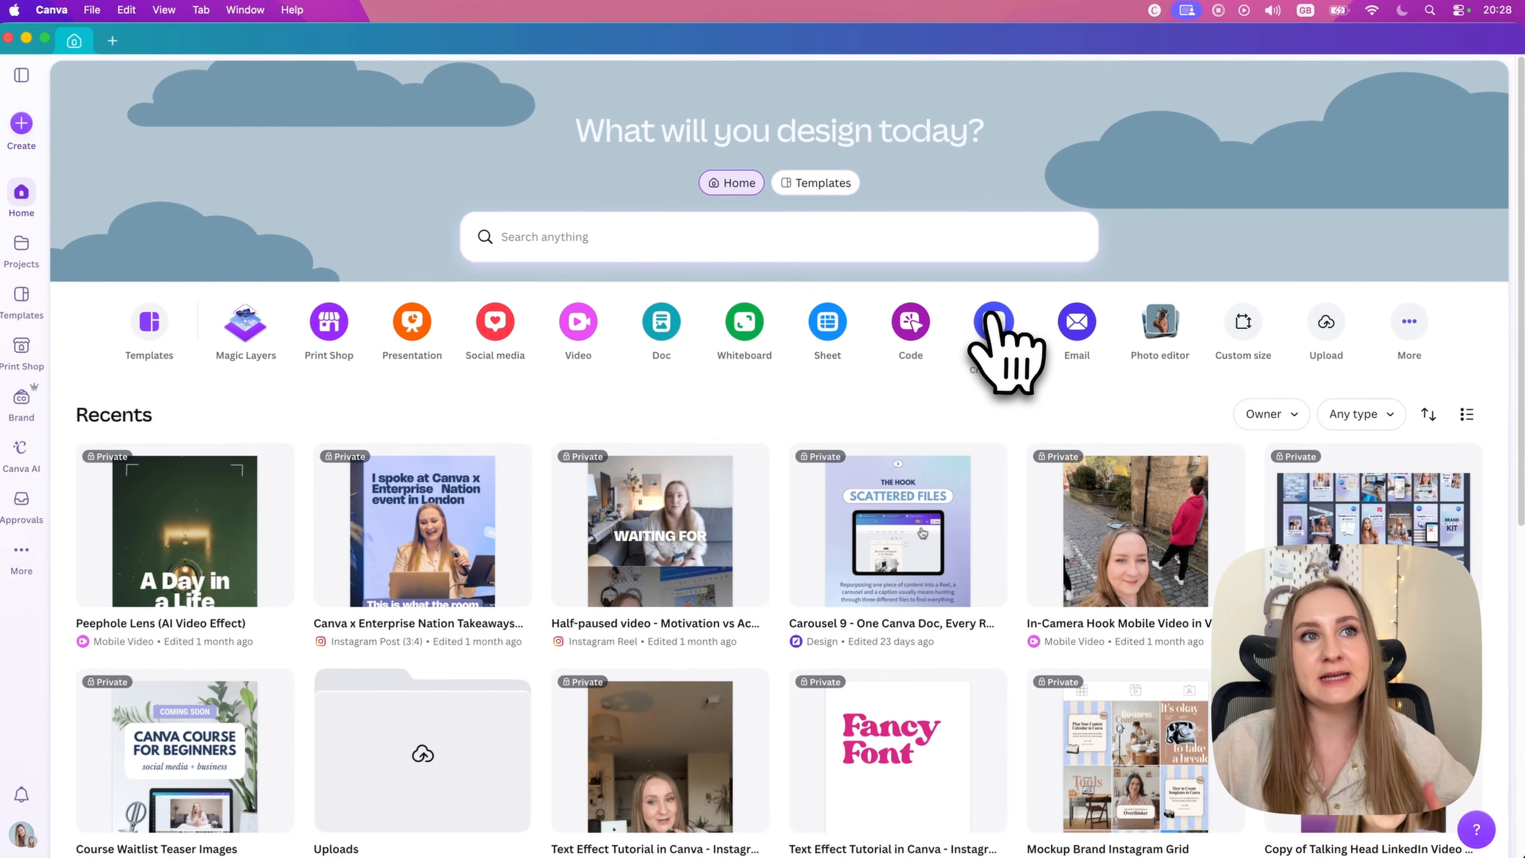
left_click(922, 328)
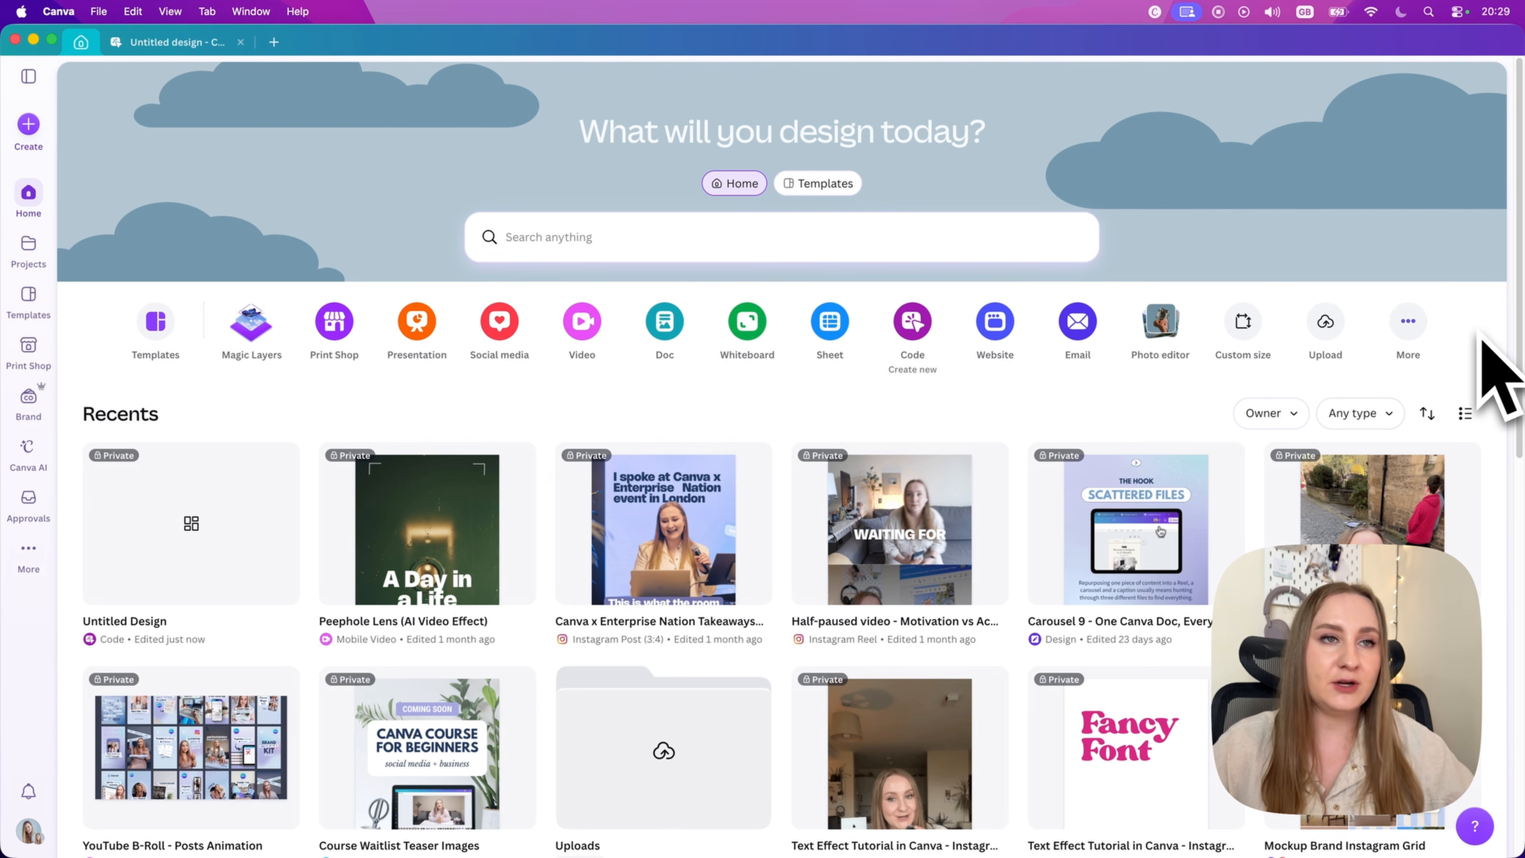
left_click(177, 42)
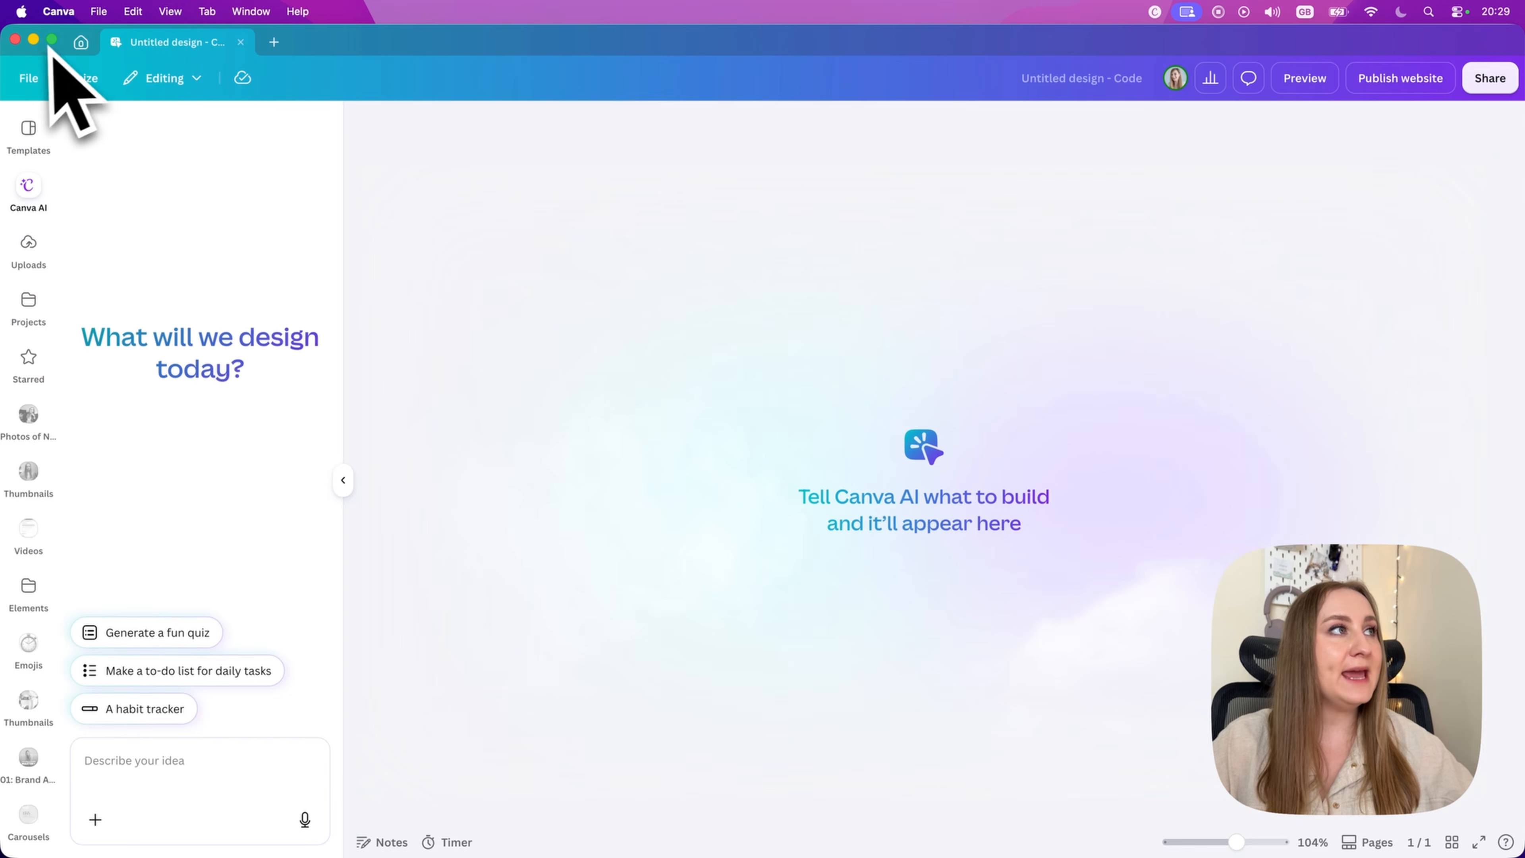
Step: Search the template library for "code" and filter the results to the Code category
left_click(81, 42)
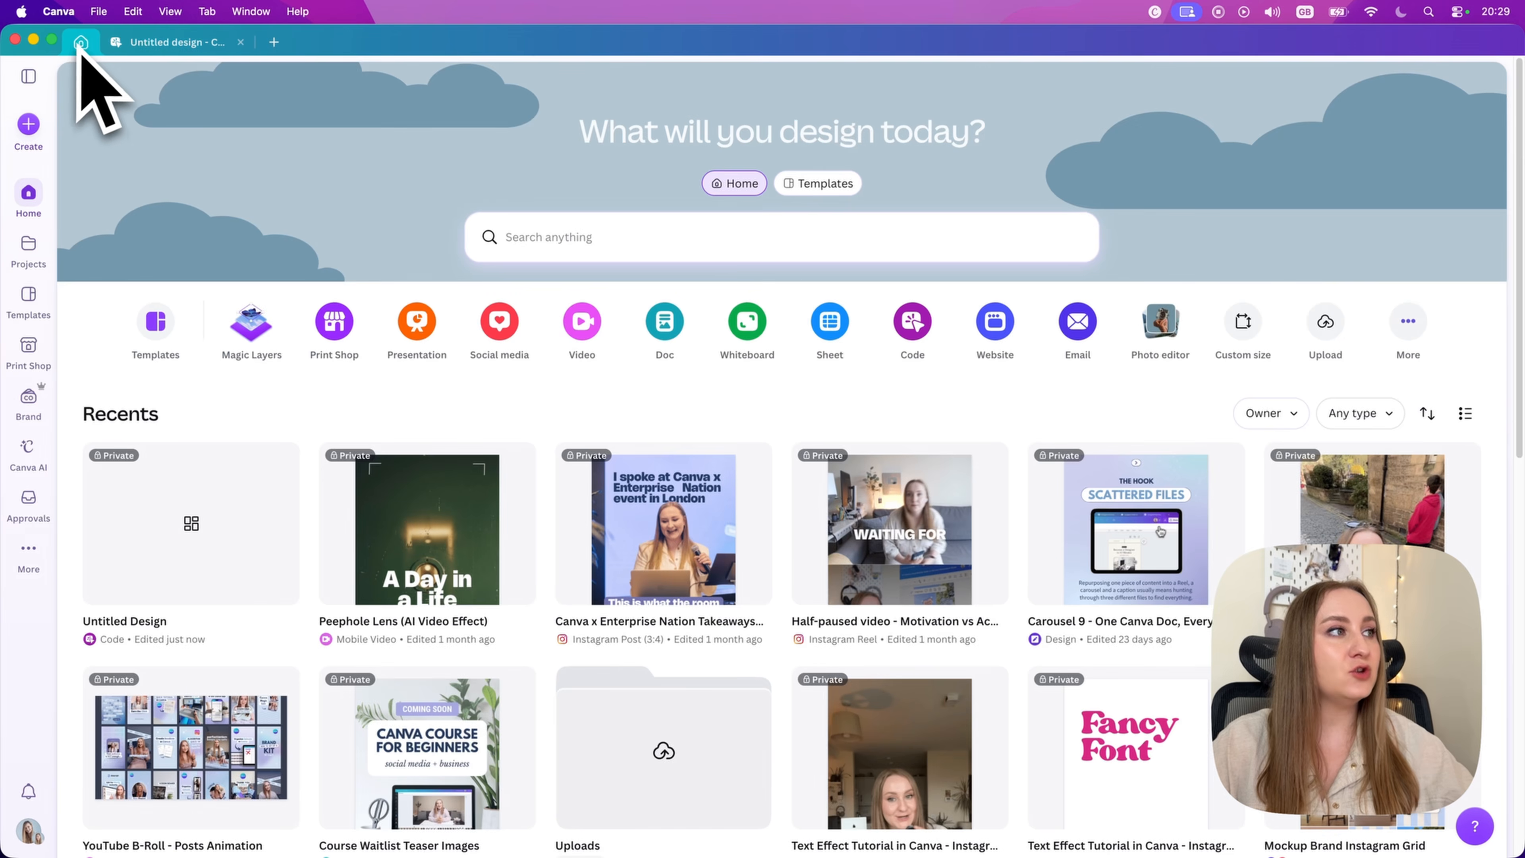
left_click(29, 309)
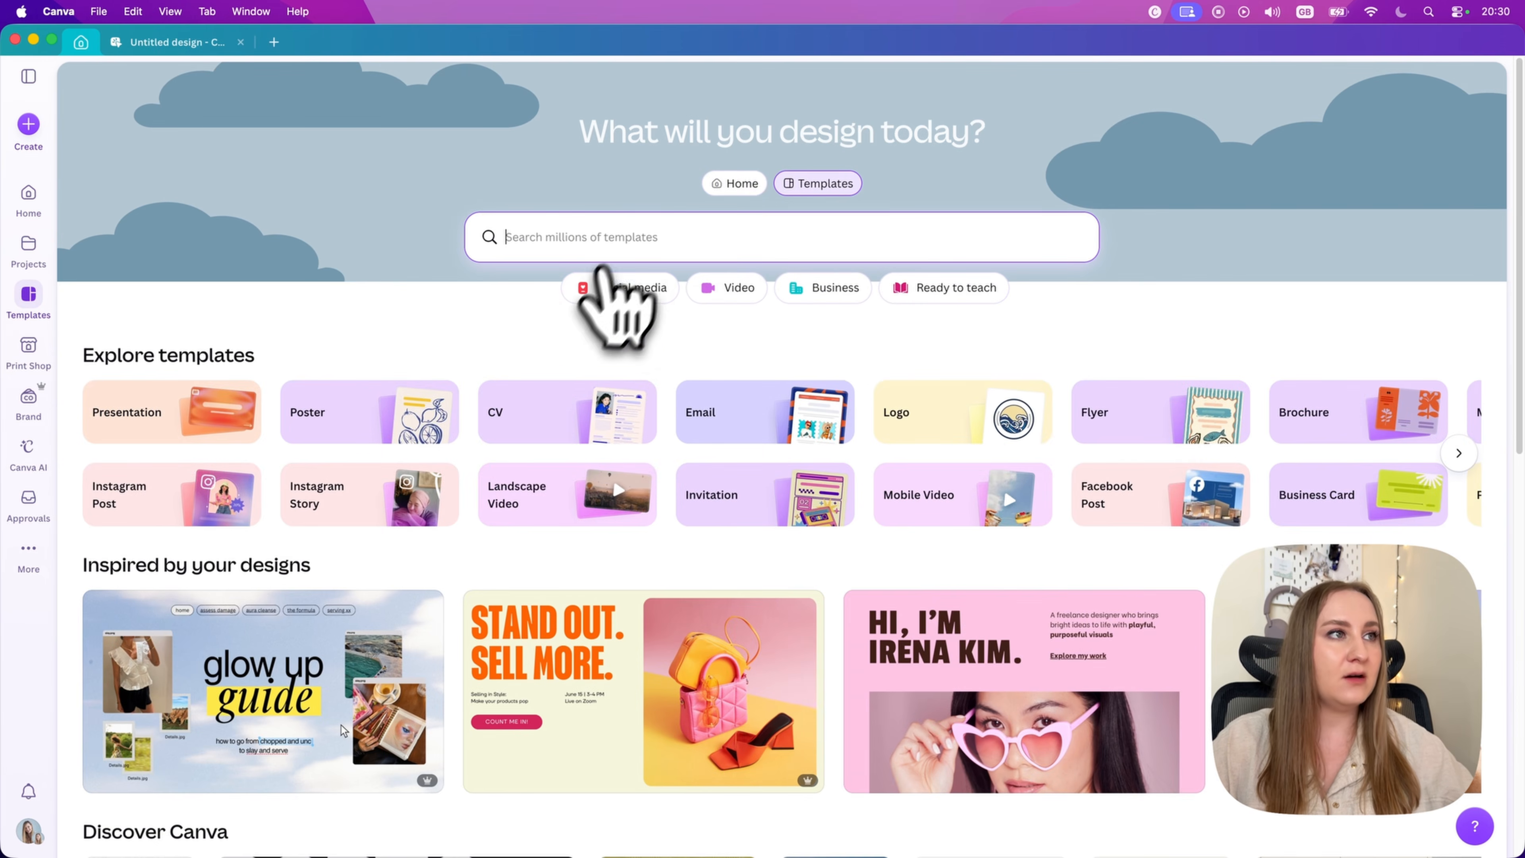
type("code")
key("Return")
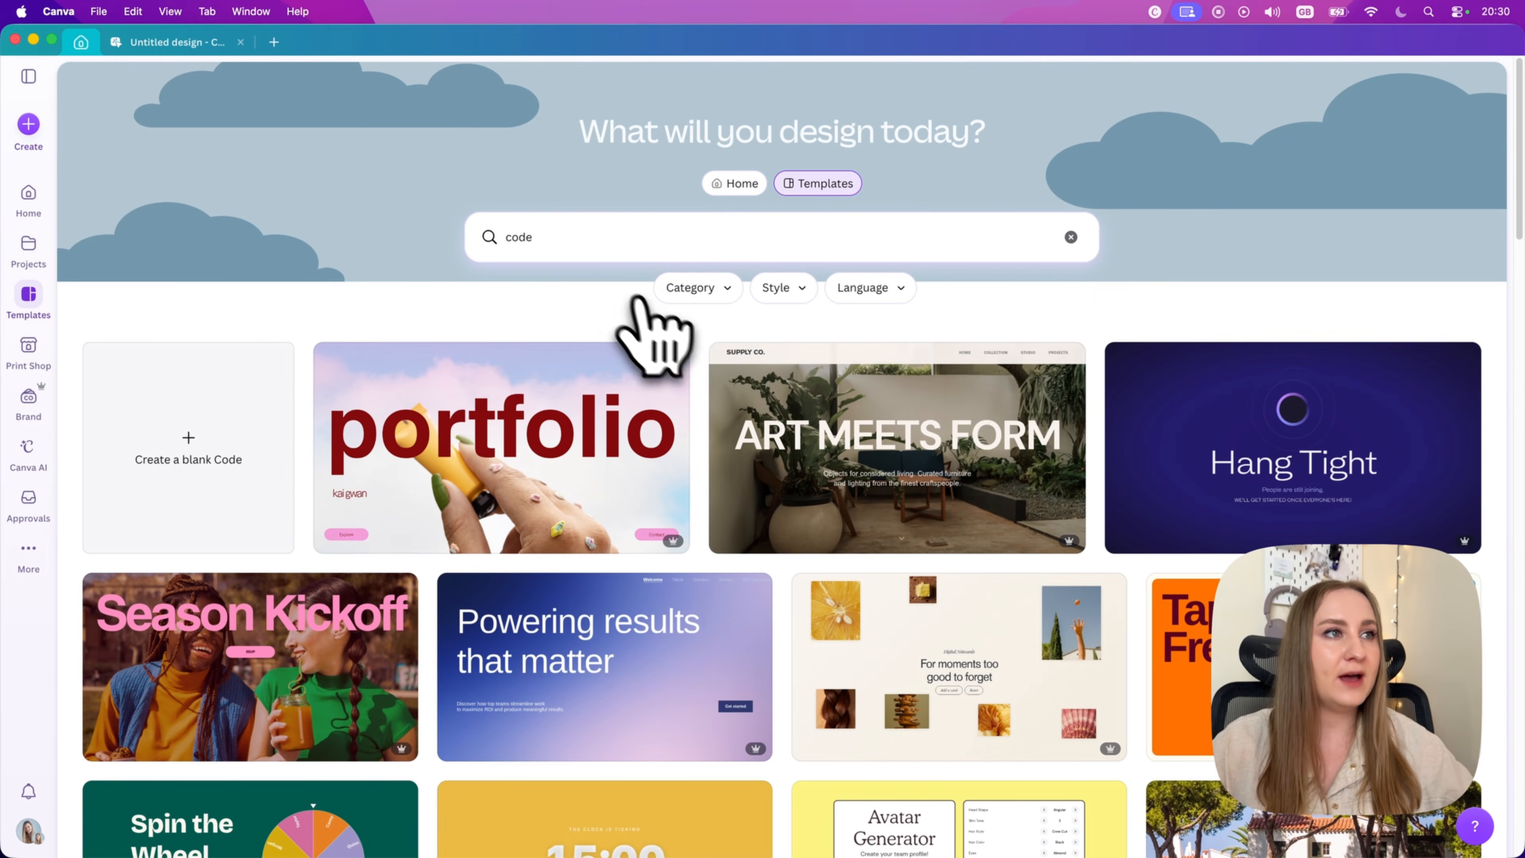
left_click(684, 289)
left_click(717, 404)
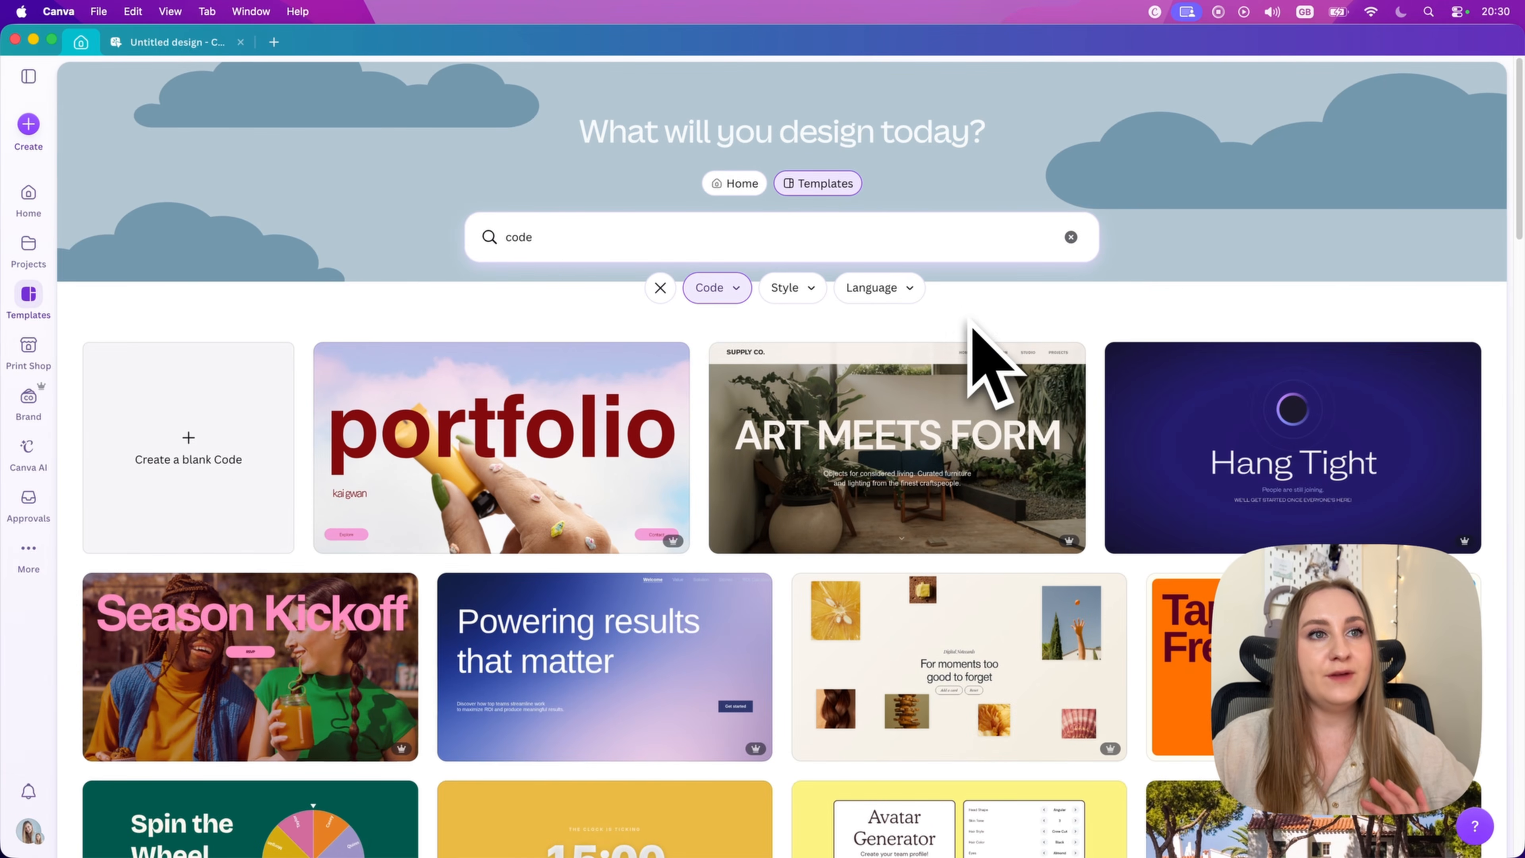
Step: Browse the Code templates to see which kinds of websites, games, planners and tools are offered
scroll(972, 328, "down", 10)
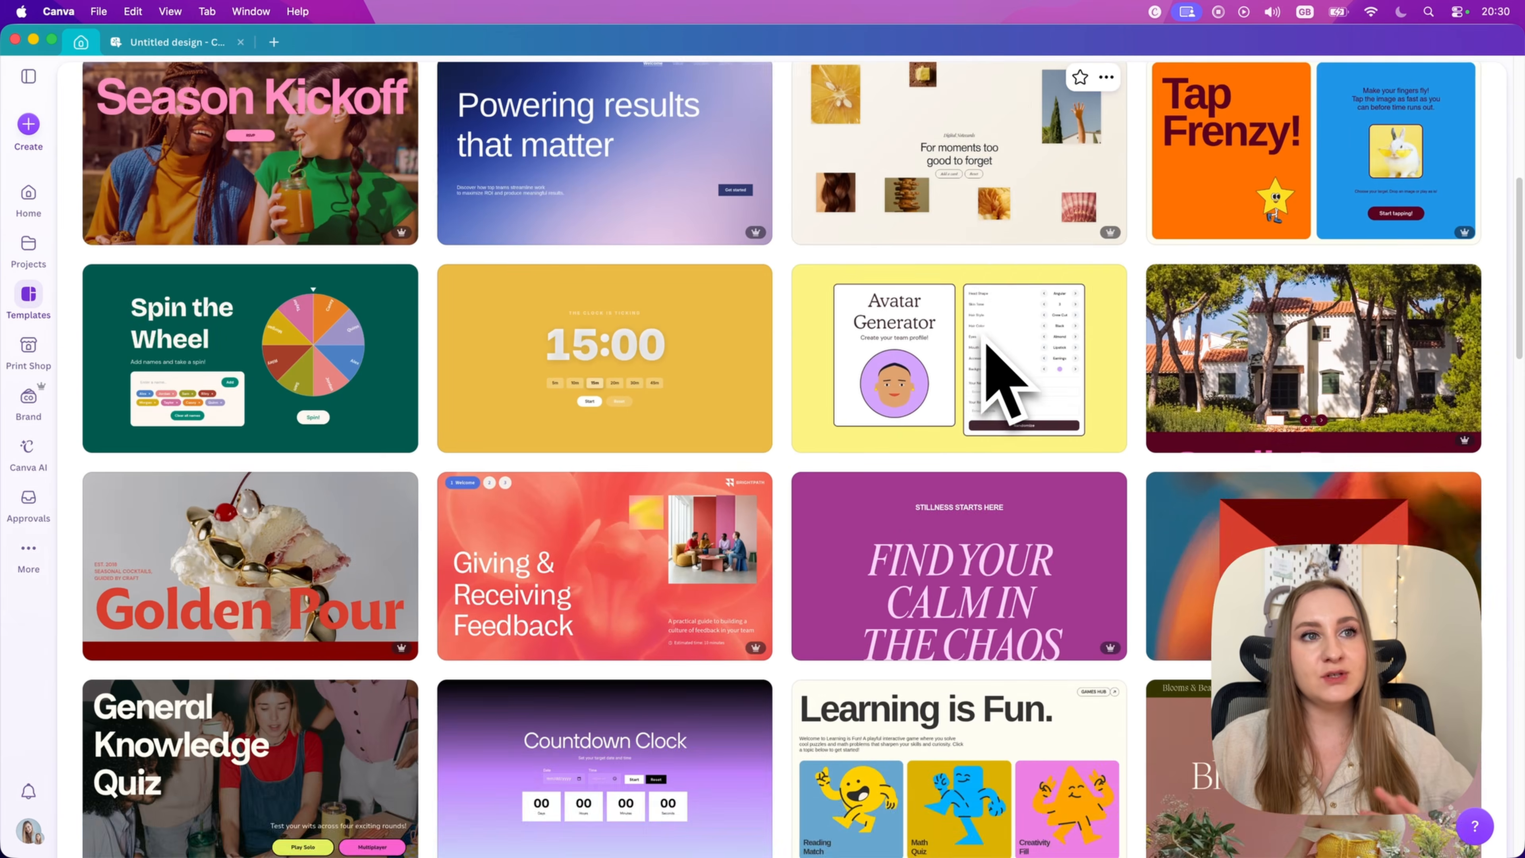
scroll(984, 351, "down", 8)
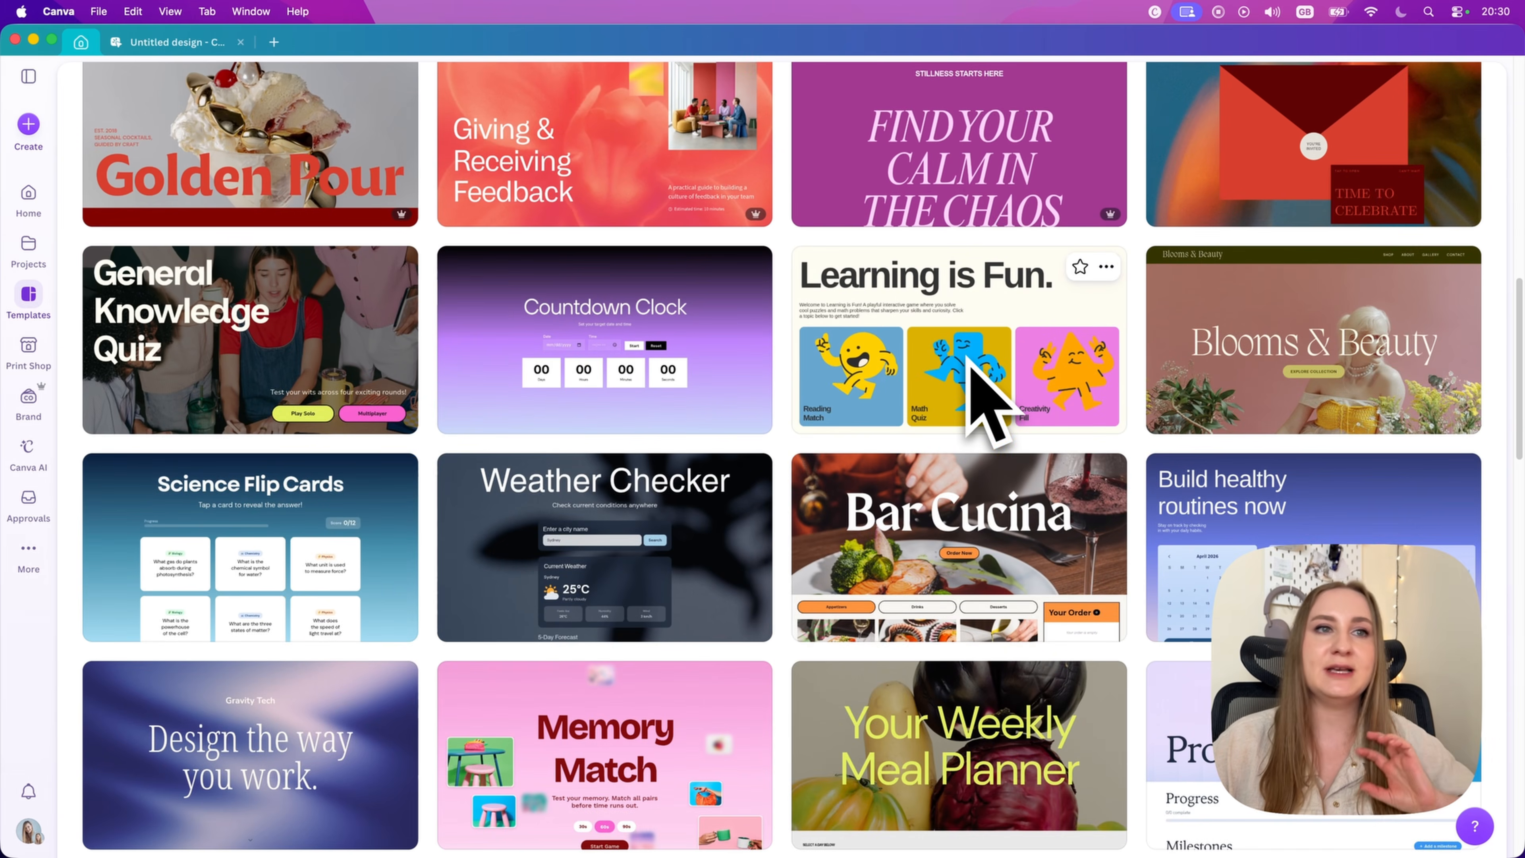
scroll(984, 421, "down", 7)
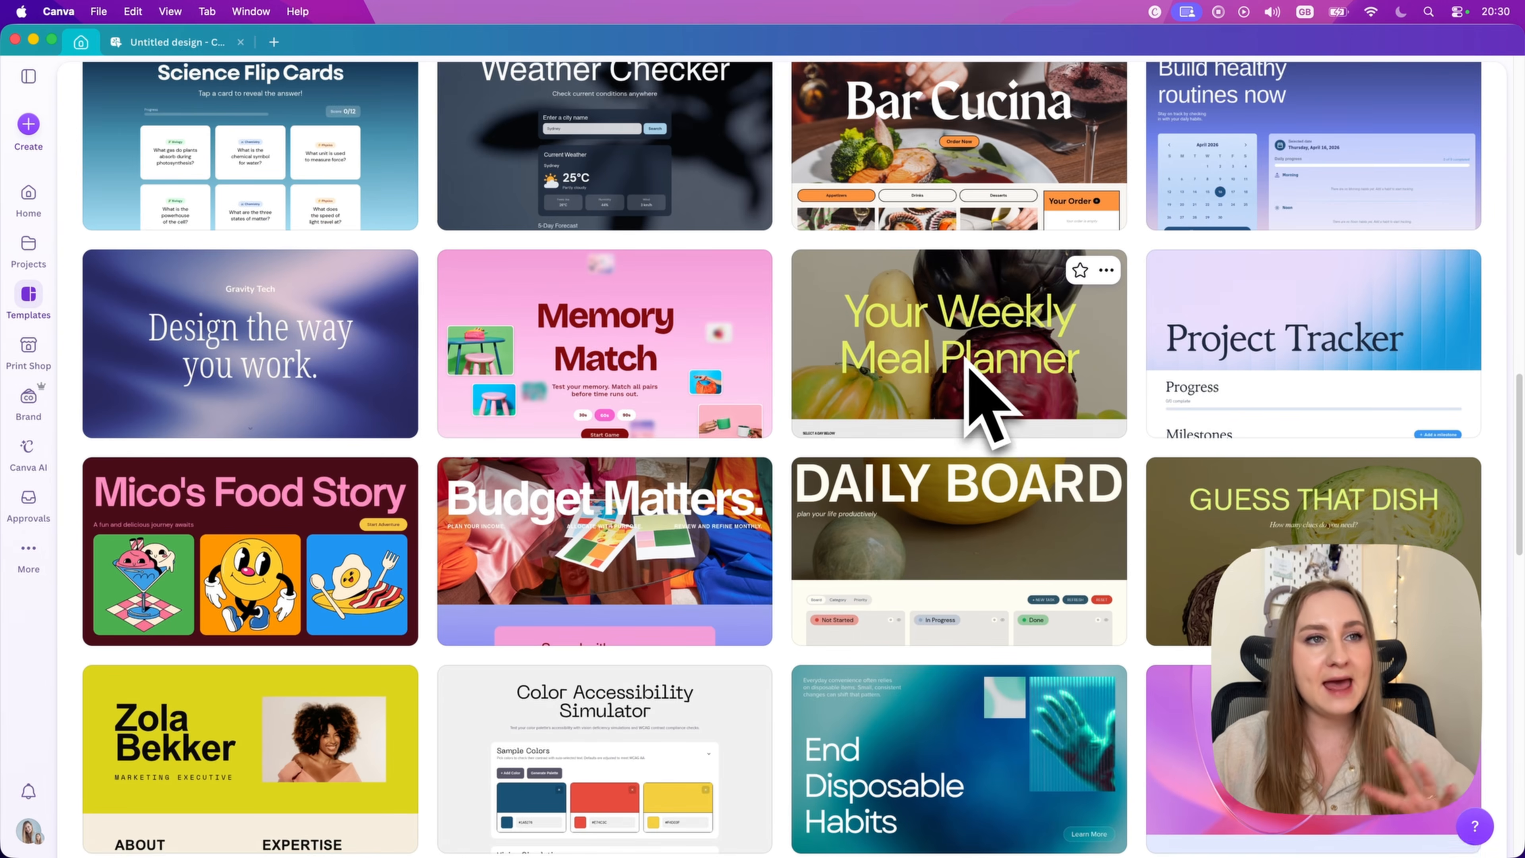
scroll(968, 361, "down", 7)
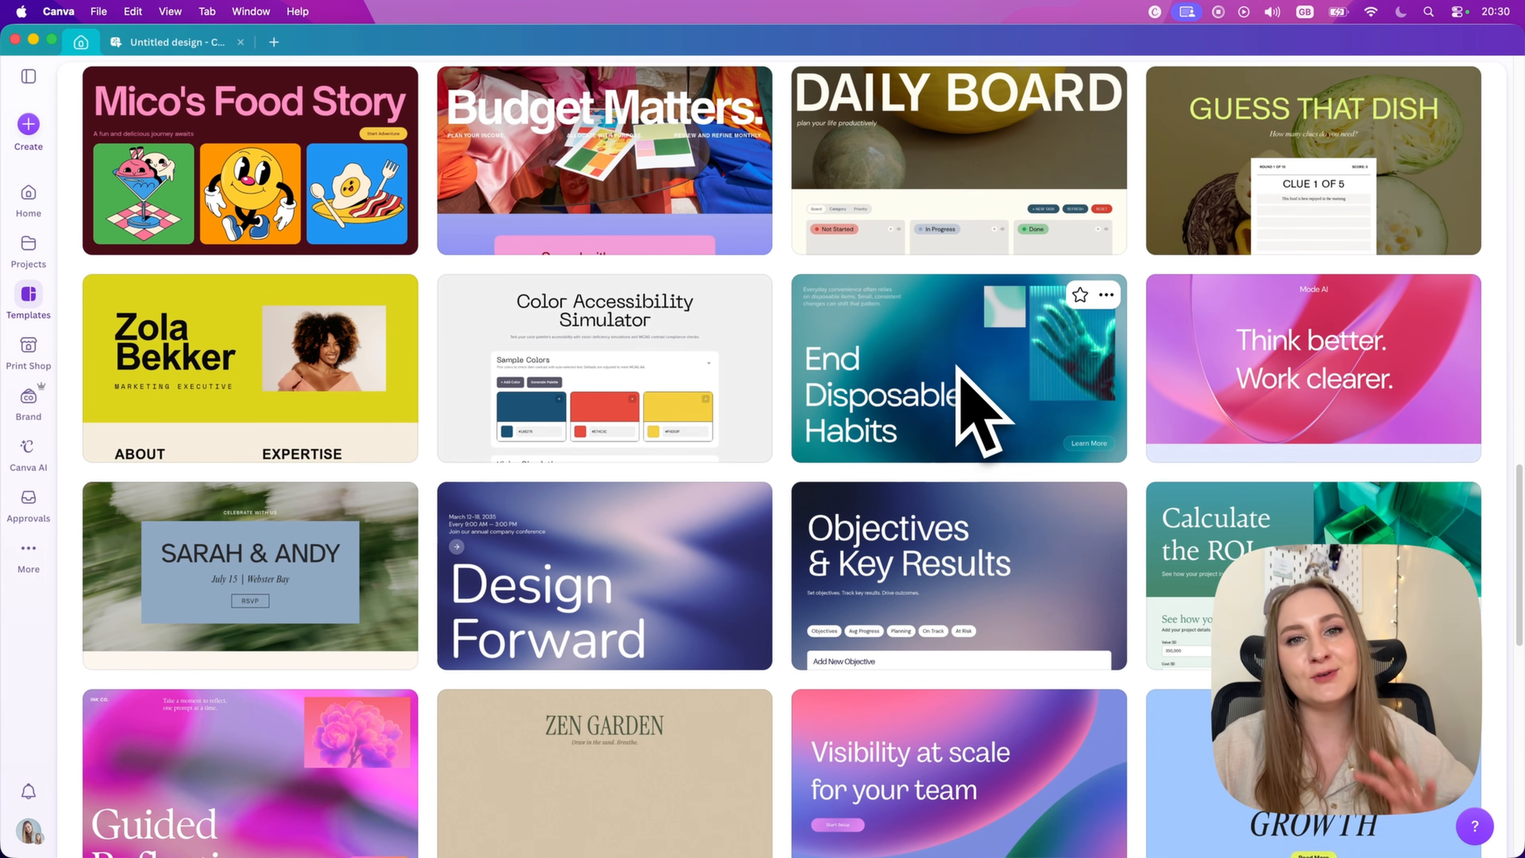
scroll(959, 373, "down", 2)
scroll(967, 384, "down", 1)
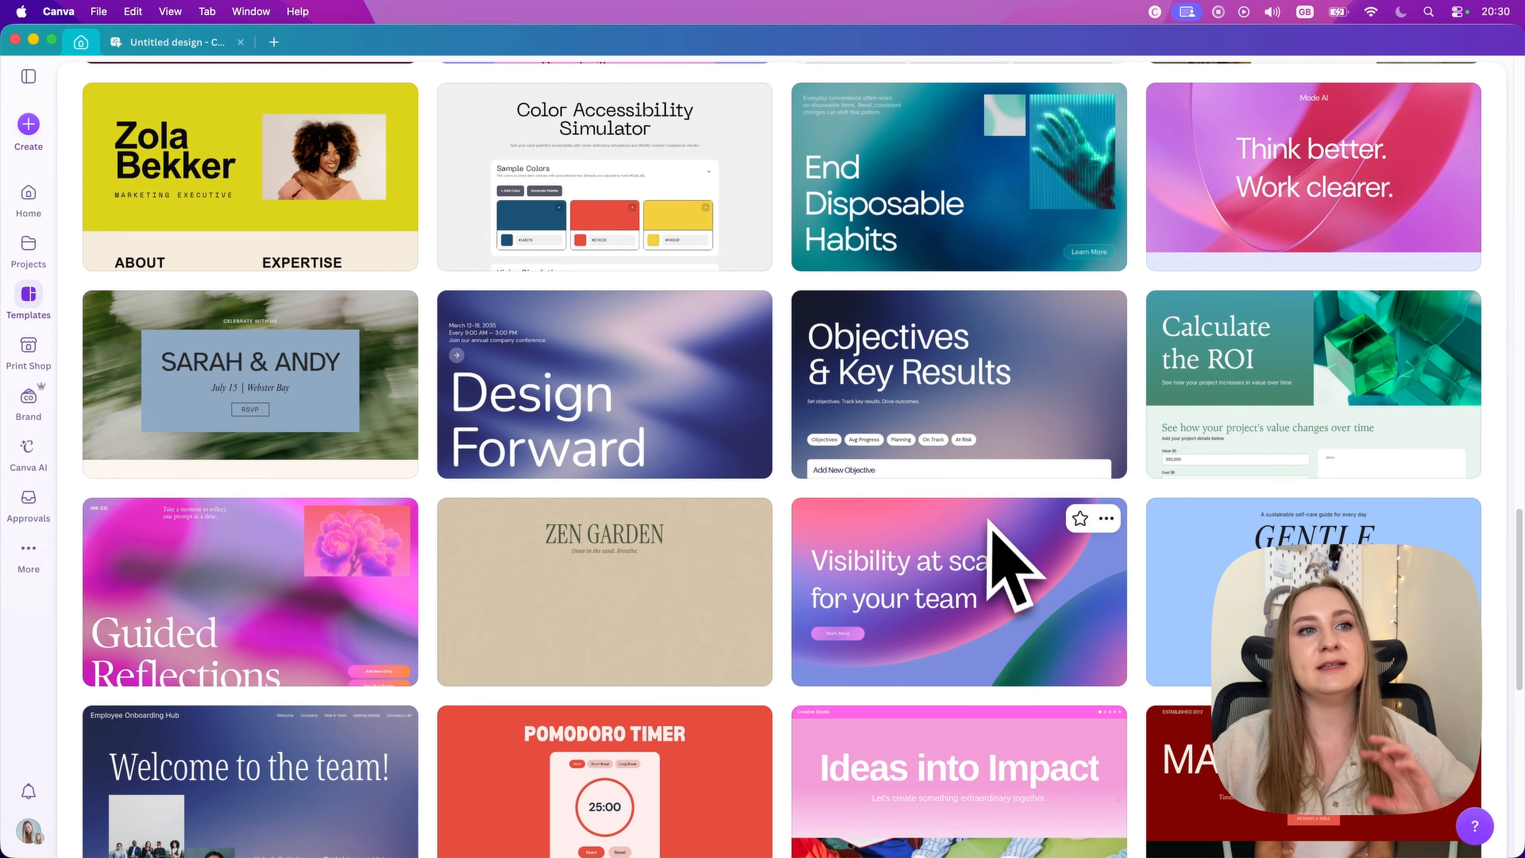
scroll(987, 505, "down", 4)
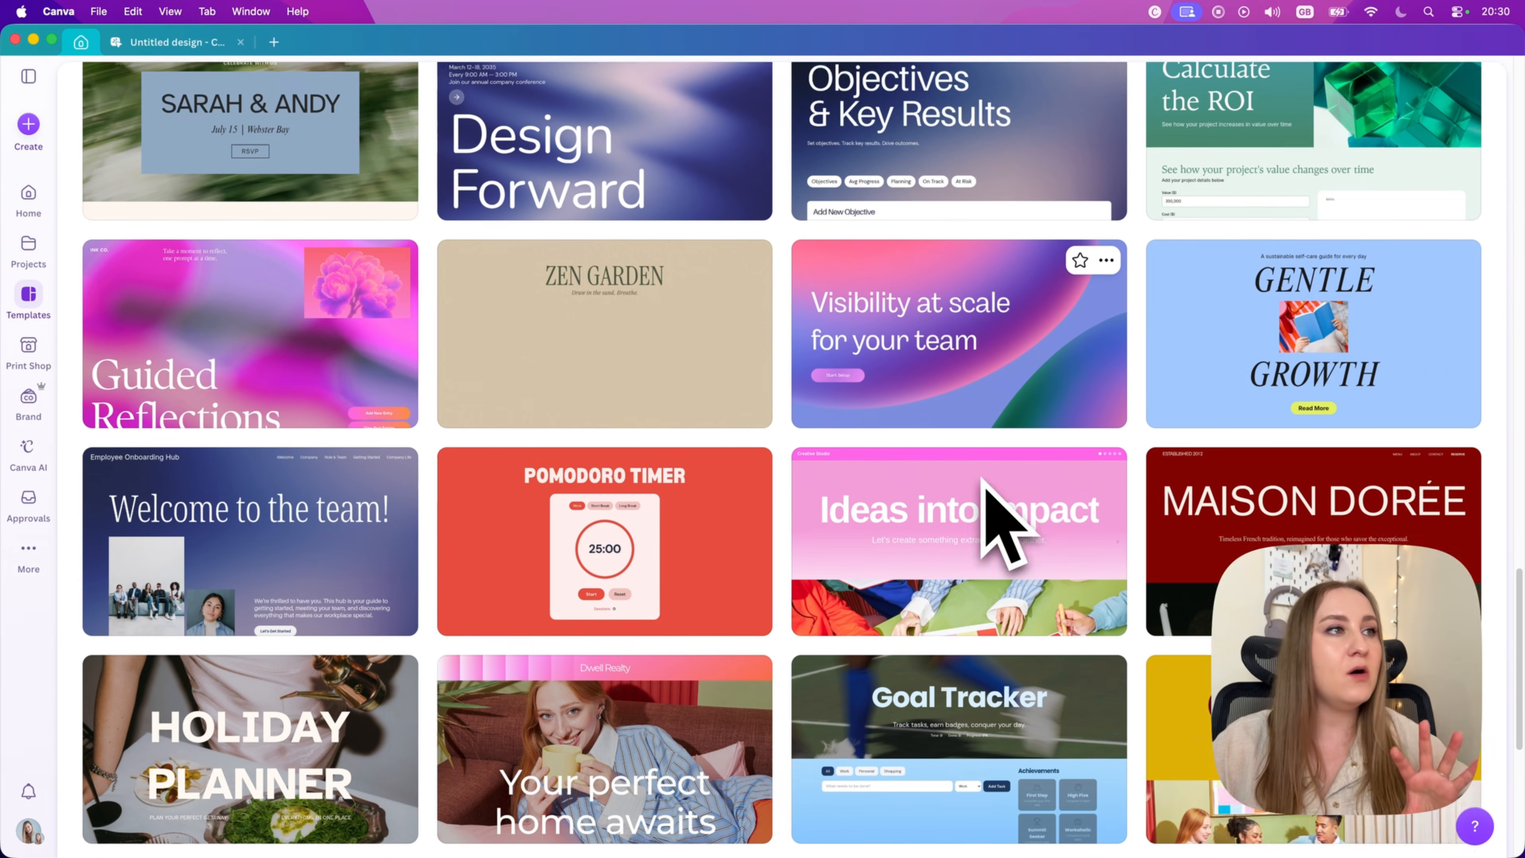
scroll(985, 481, "down", 1)
scroll(987, 498, "down", 12)
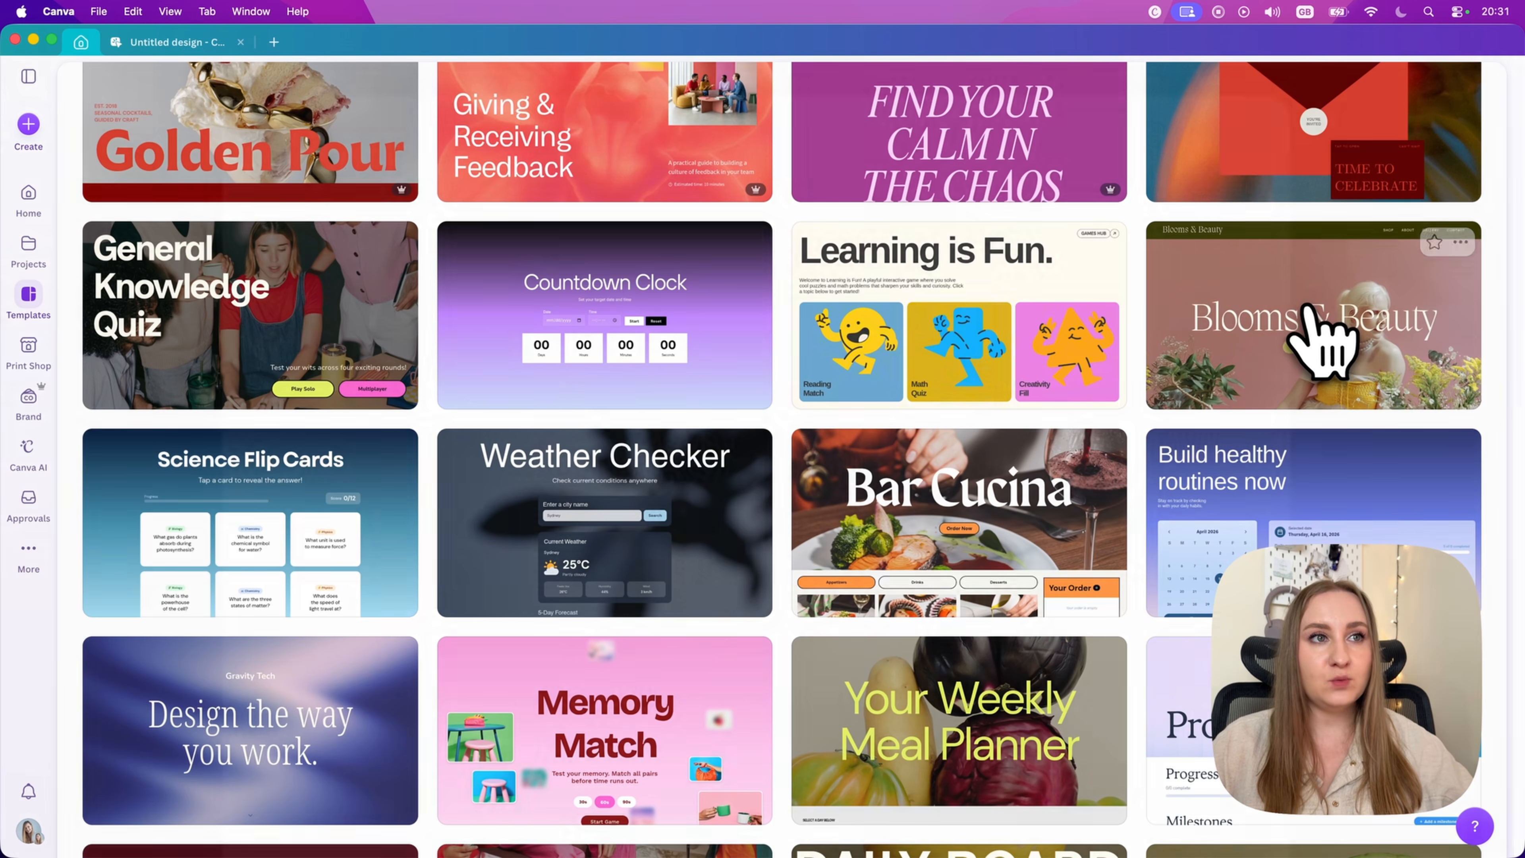
Step: Open the Blooms & Beauty florist landing page template as a design and look through its sections
left_click(1321, 342)
left_click(1171, 287)
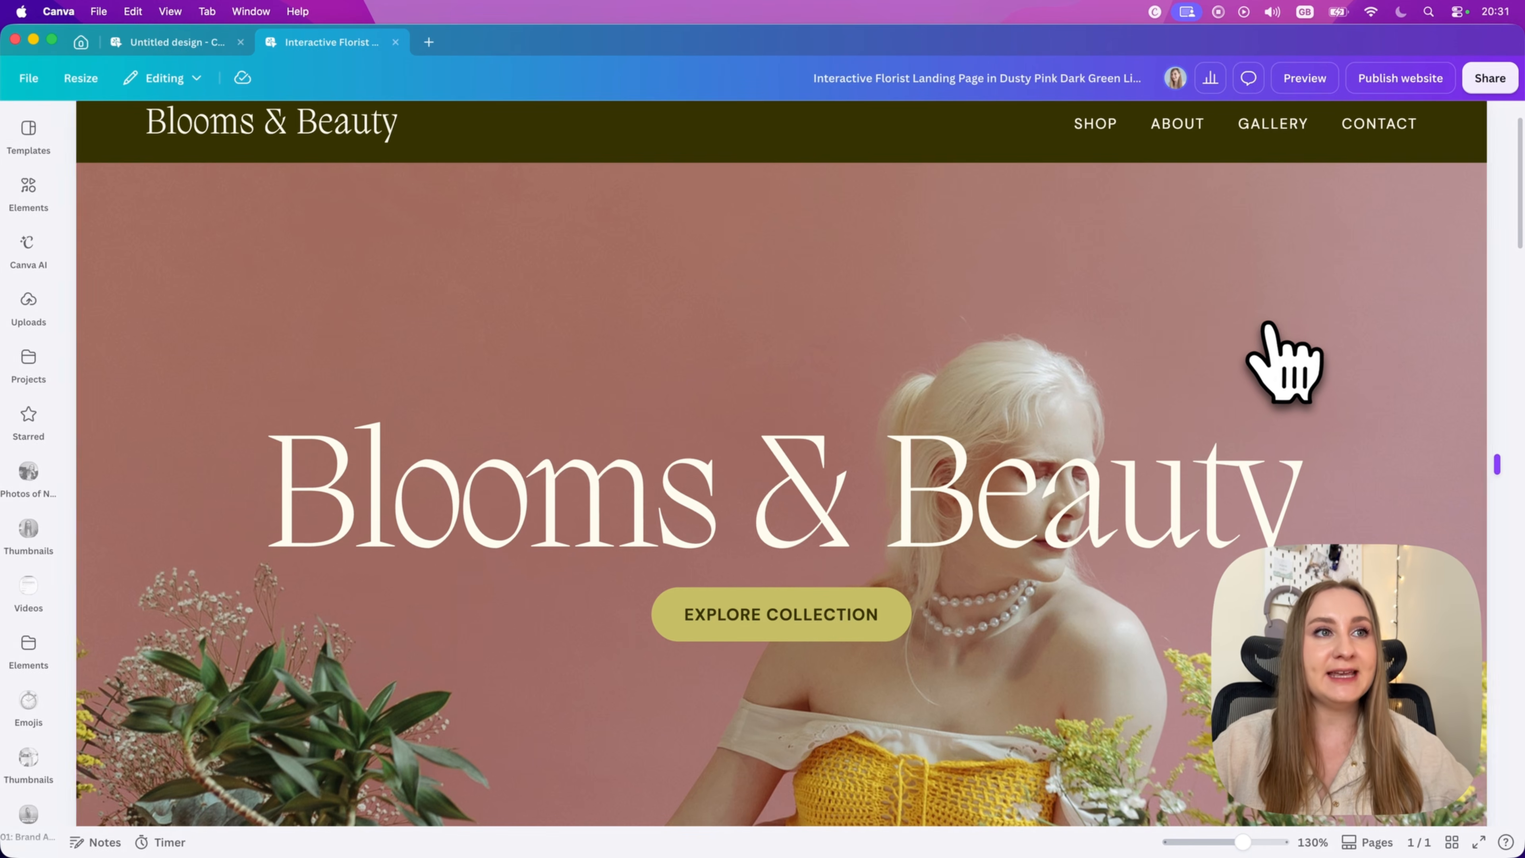
scroll(1268, 325, "down", 10)
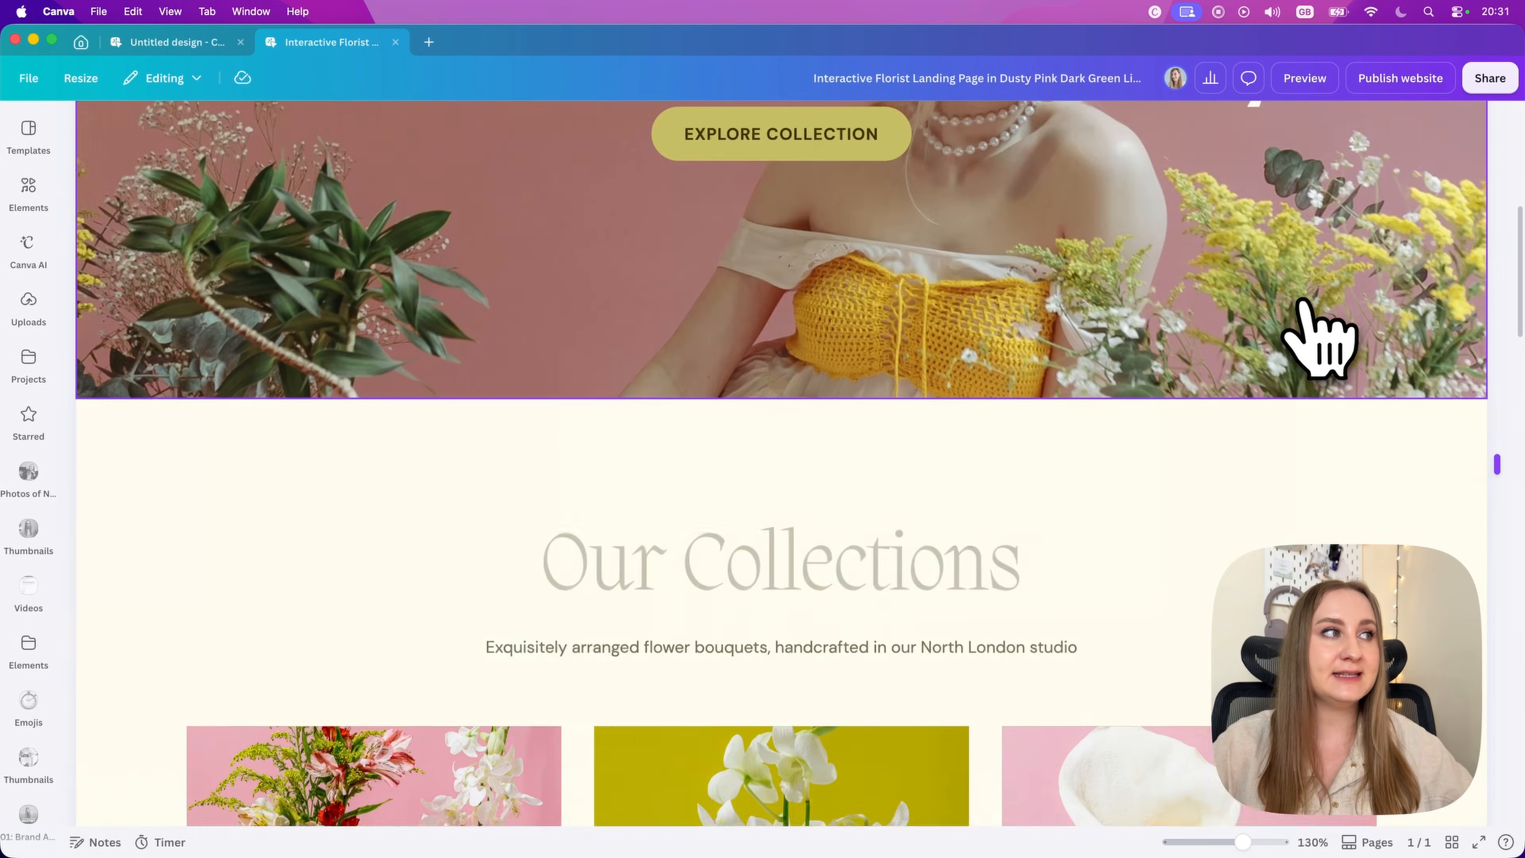
scroll(1296, 309, "down", 15)
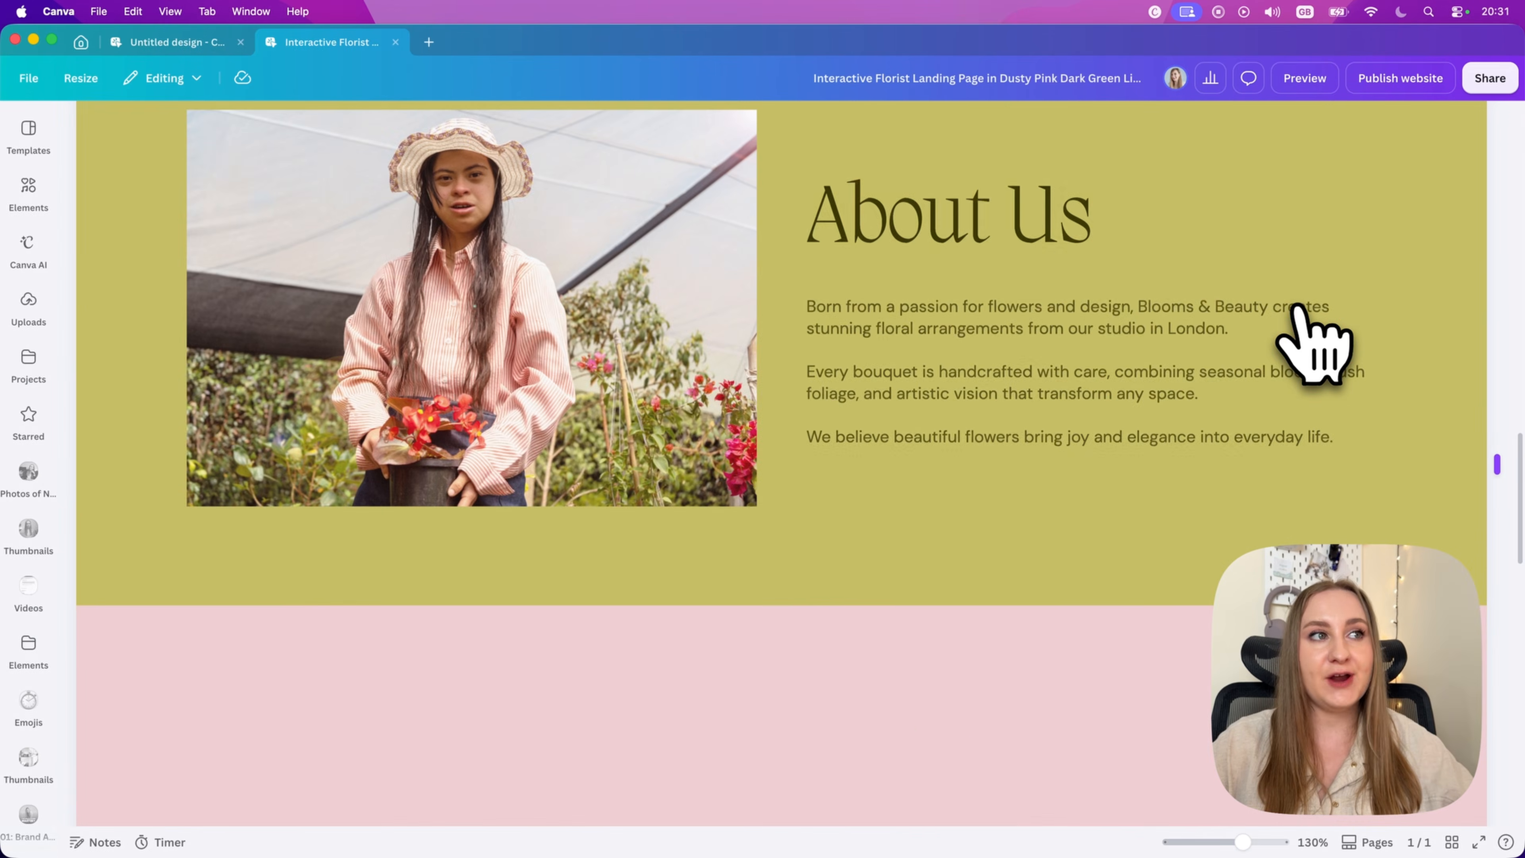
scroll(1291, 372, "down", 15)
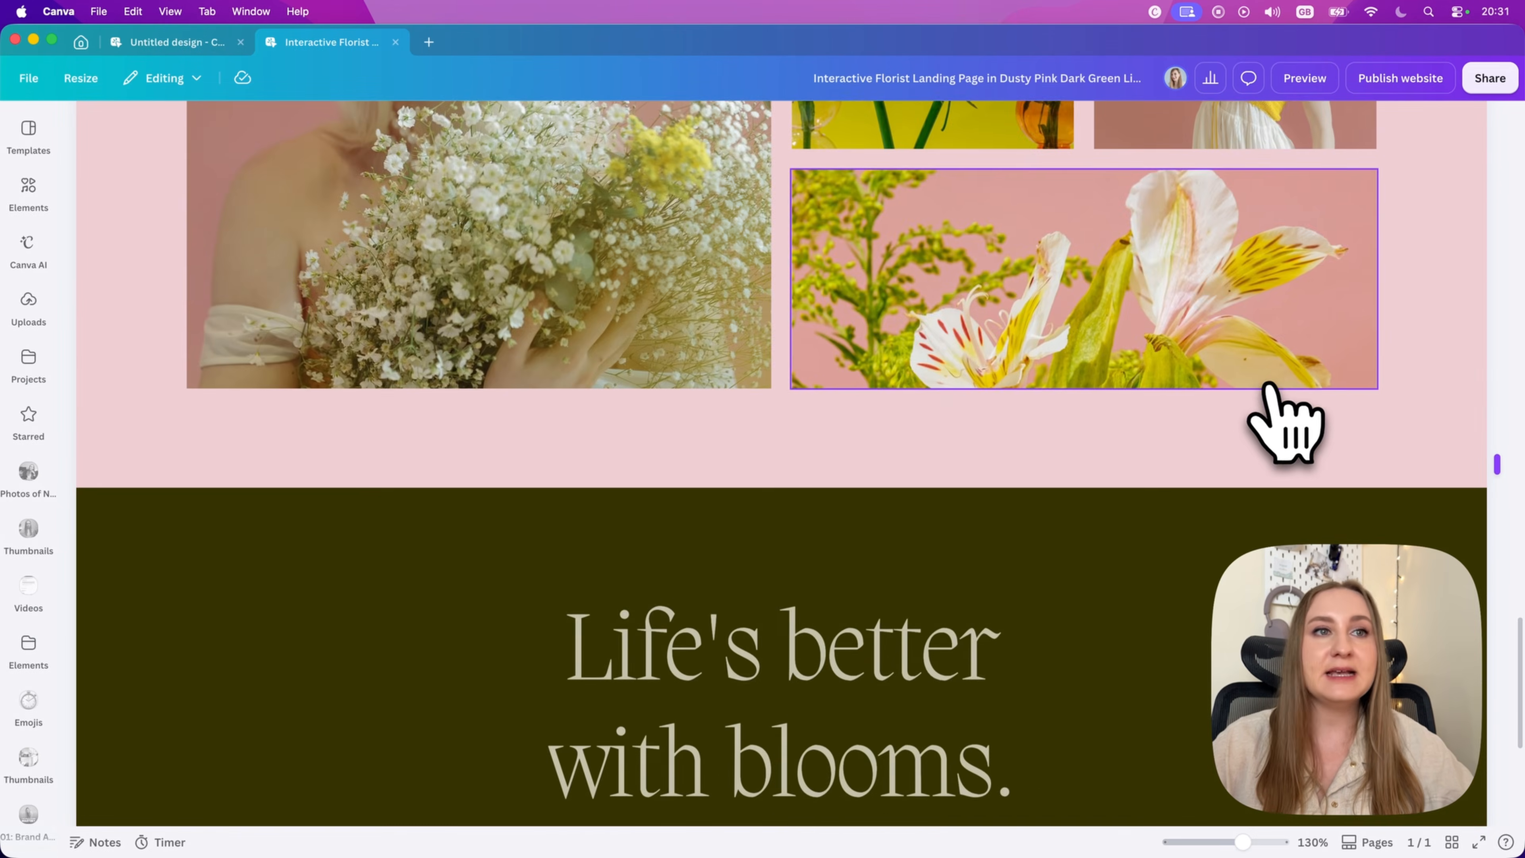
scroll(1266, 388, "down", 2)
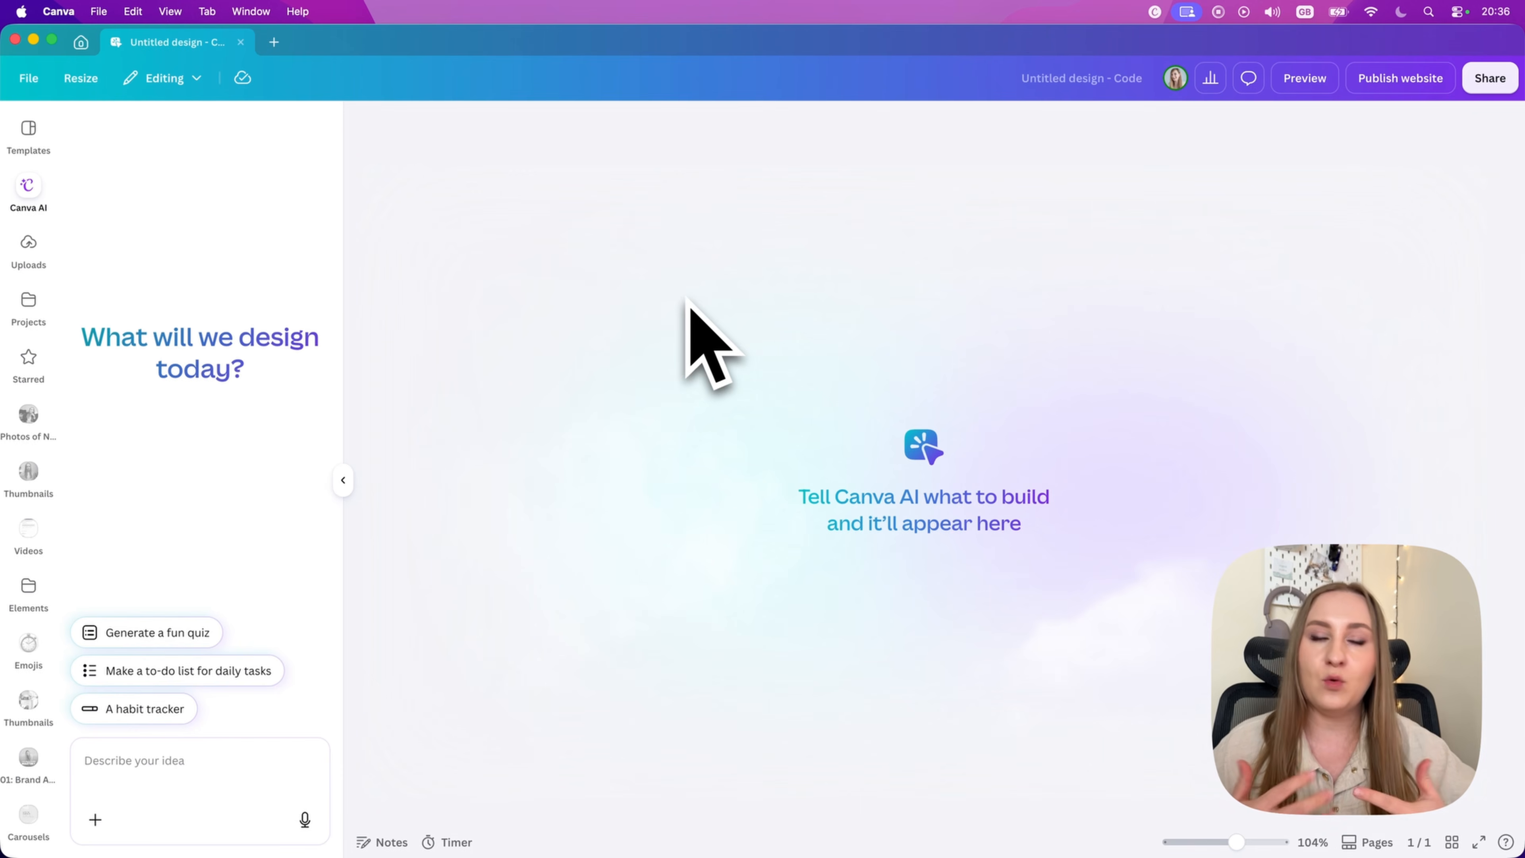
Step: Submit the prepared Canva AI prompt for a single page post-event website for attendees of the live online Canva video editing workshop
left_click(180, 781)
key("super+v")
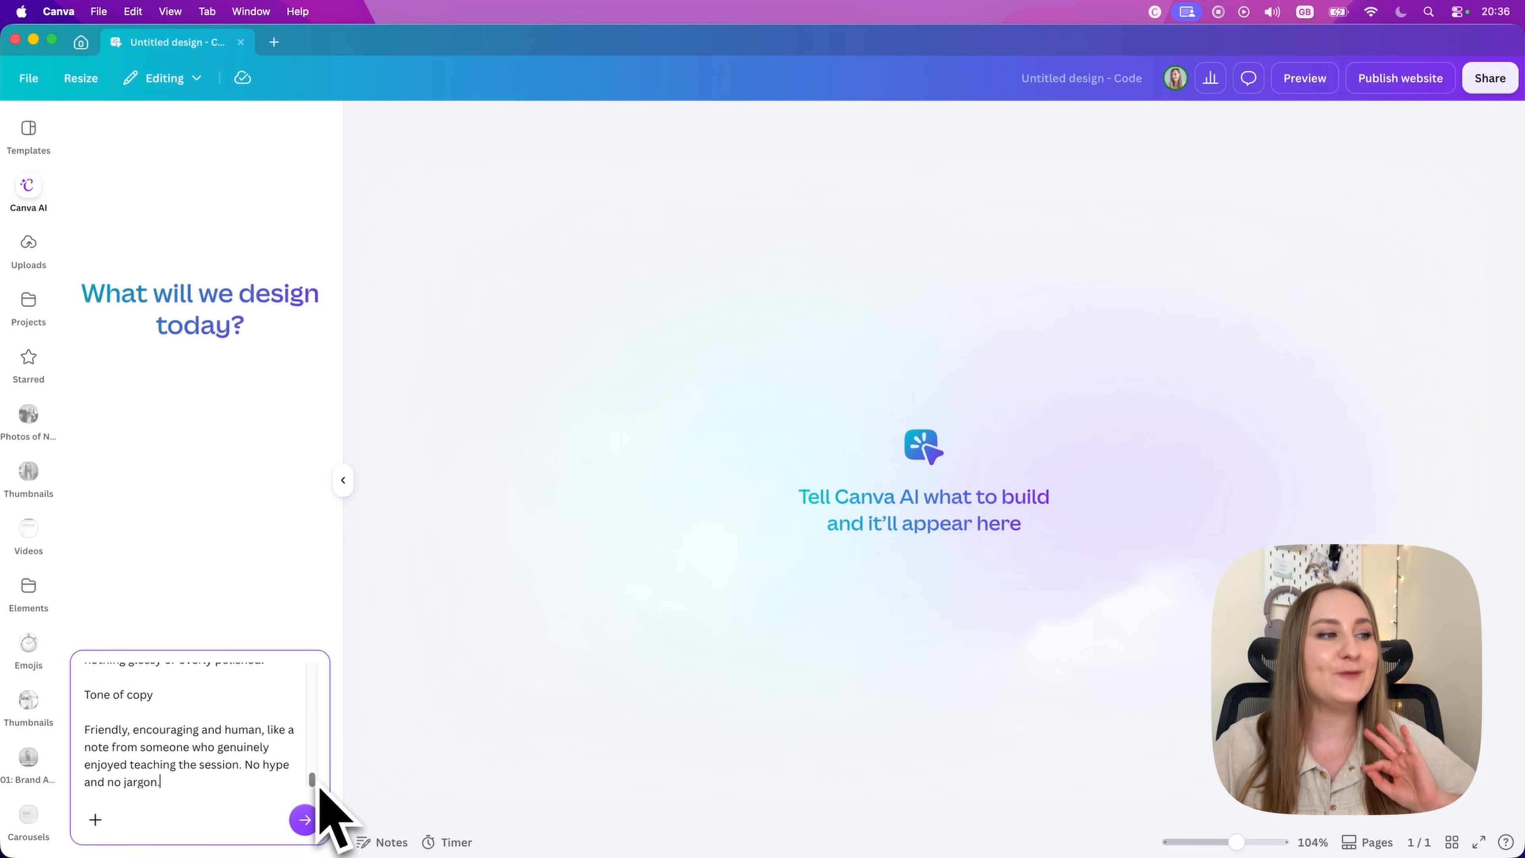
left_click_drag(318, 784, 357, 545)
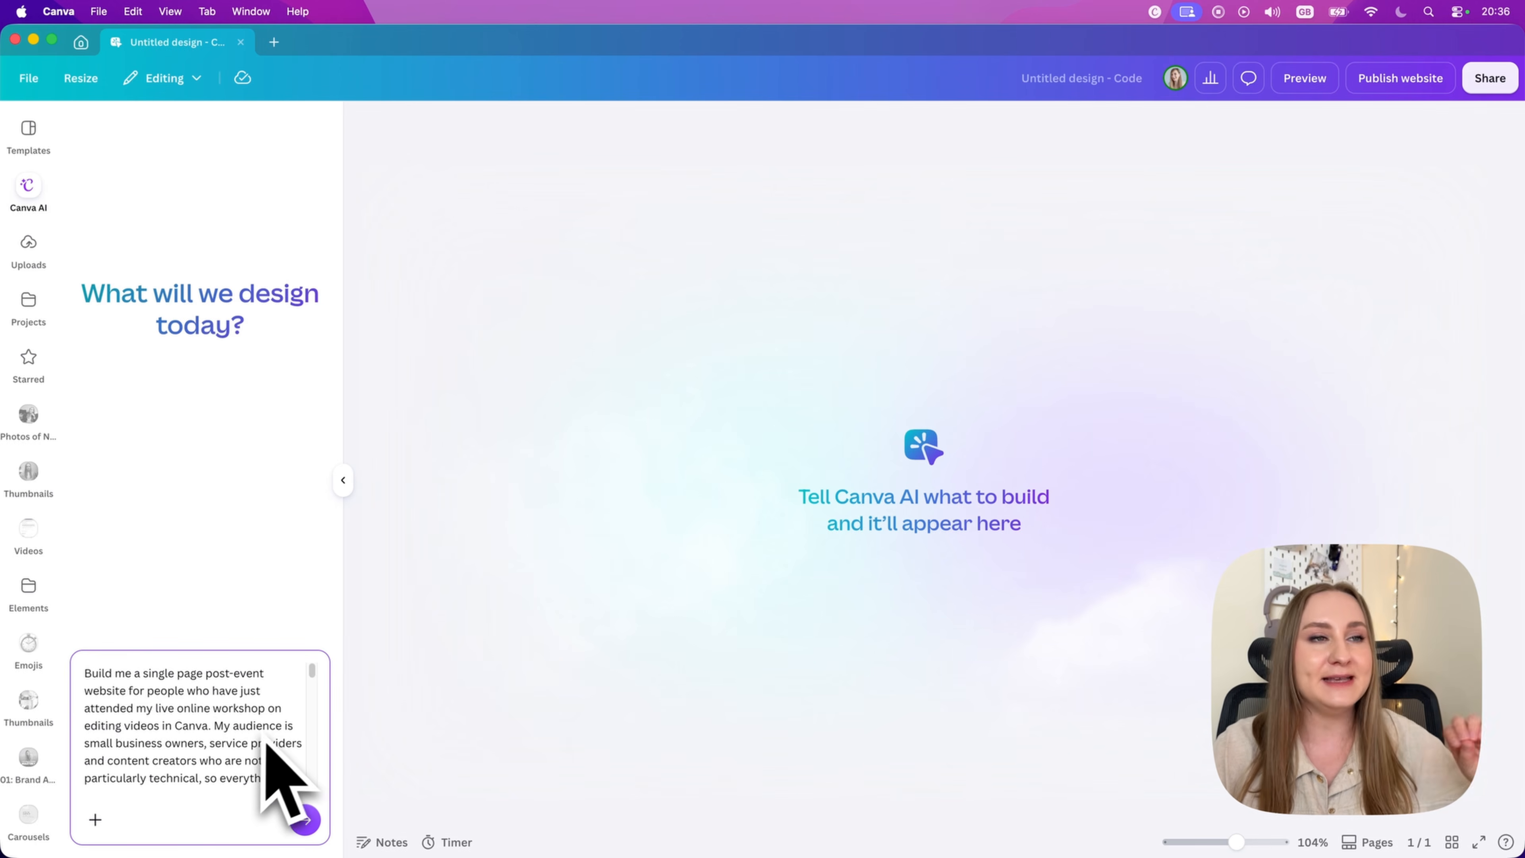
left_click(305, 819)
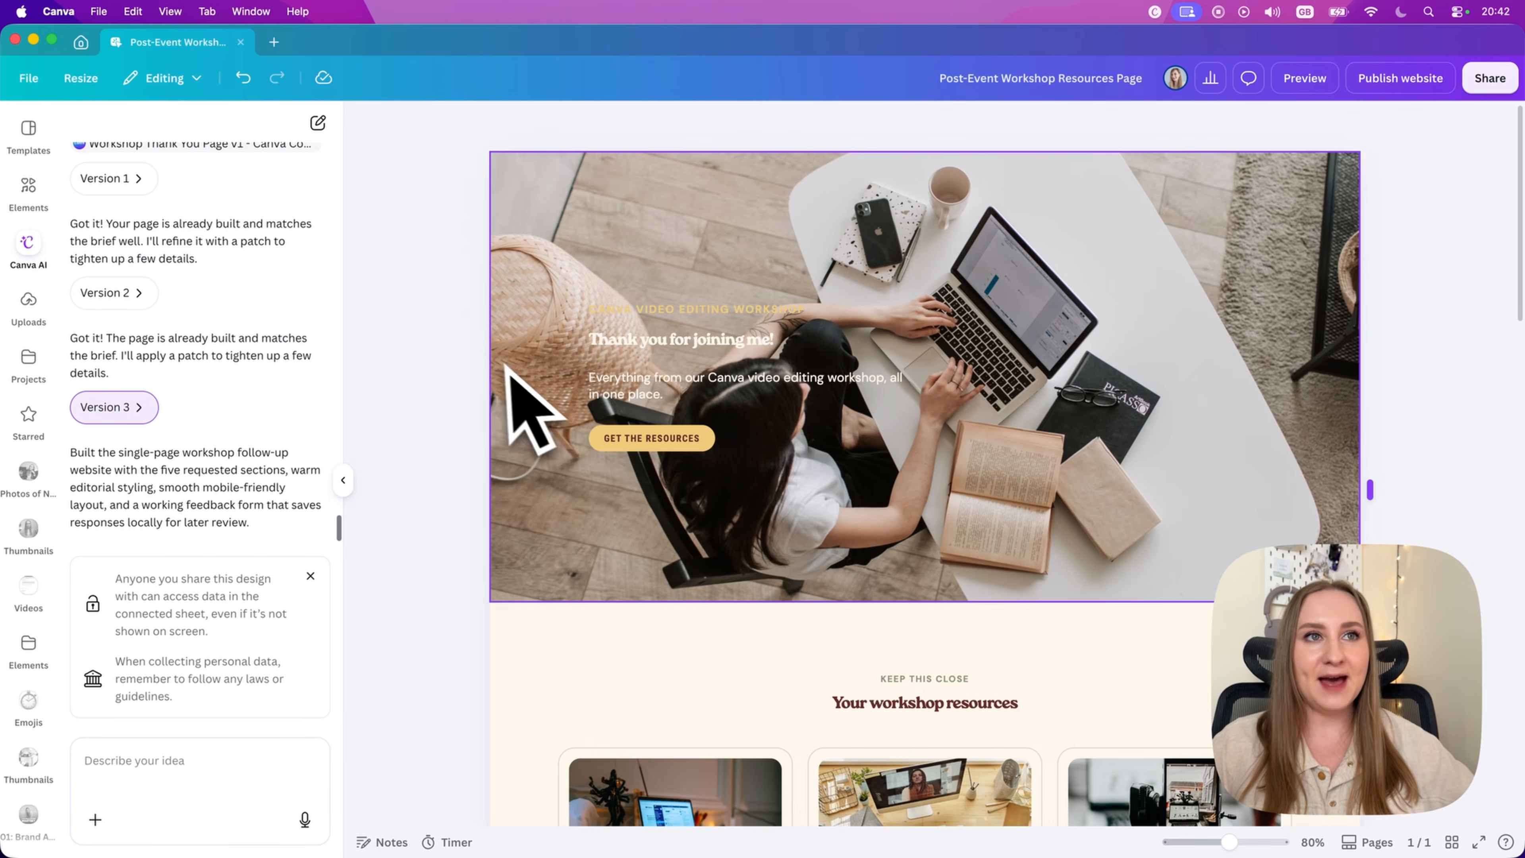
Step: Review the generated workshop page, including its hero, resource cards, feedback form and waitlist section
scroll(435, 391, "down", 10)
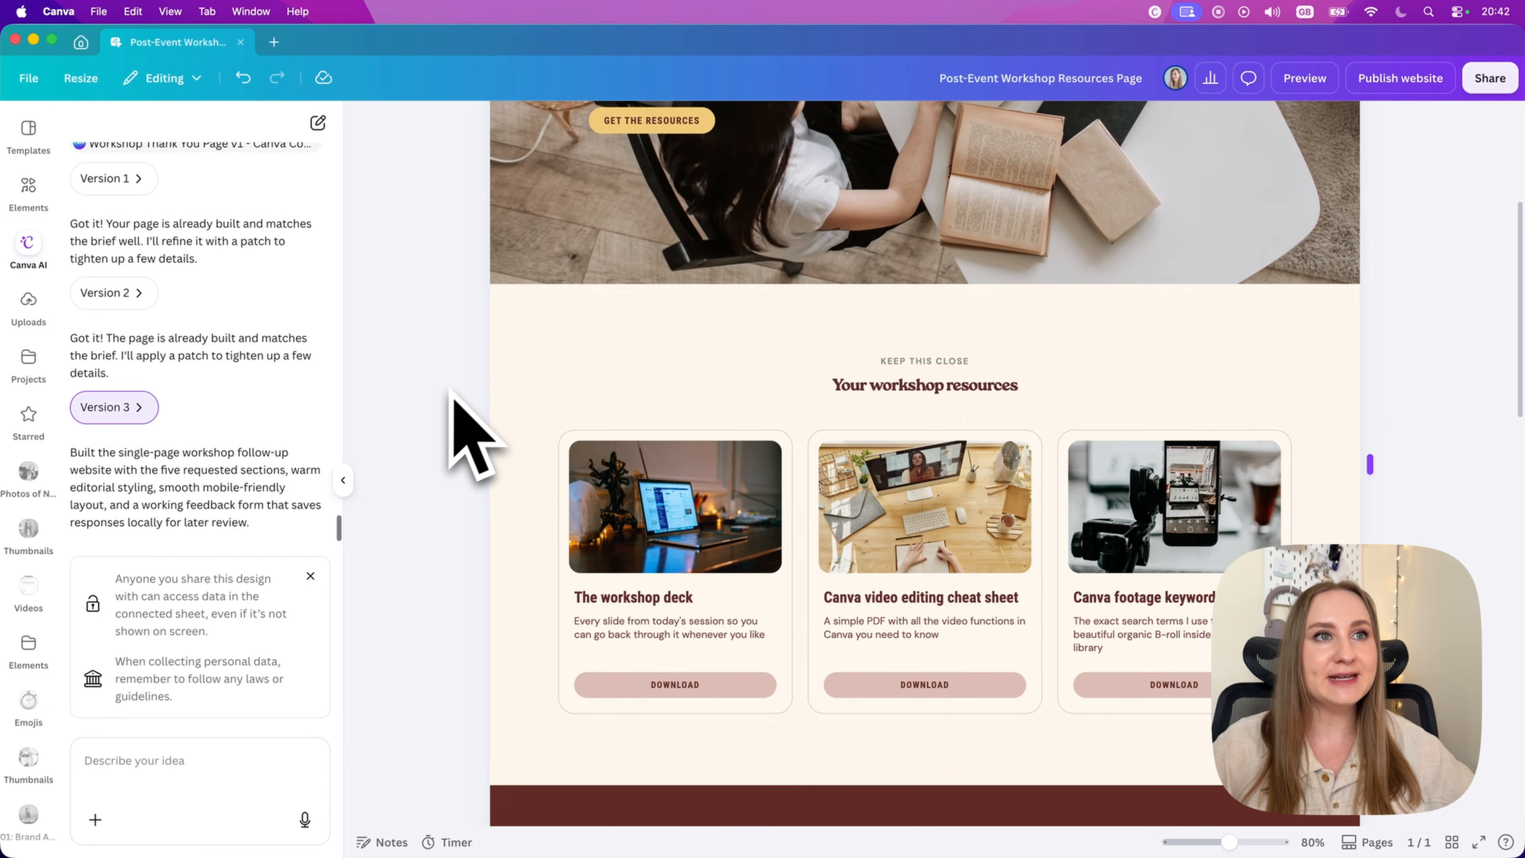
scroll(445, 409, "down", 8)
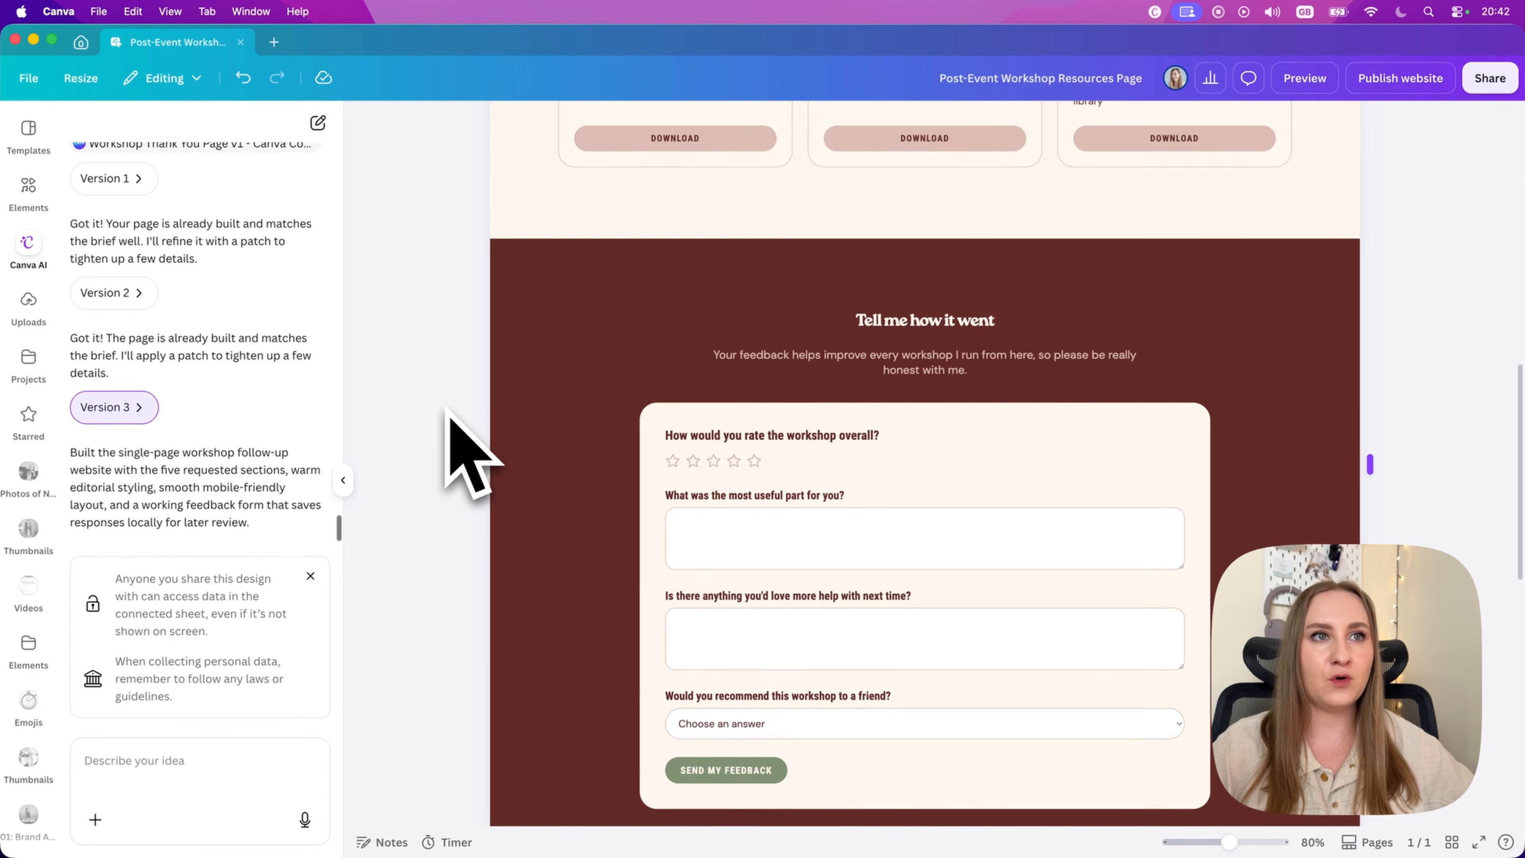
scroll(447, 410, "down", 8)
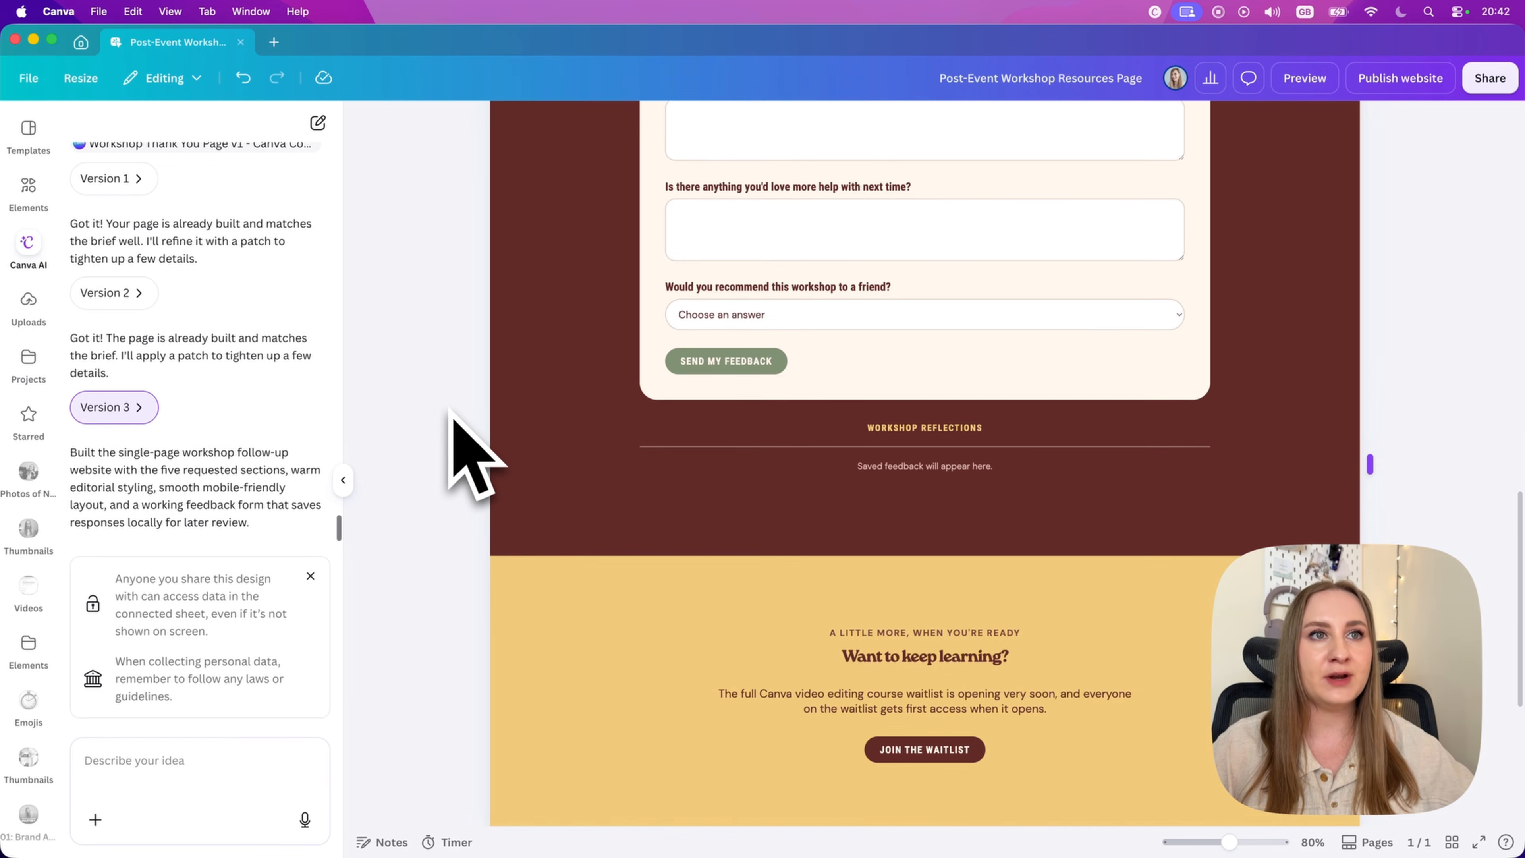
scroll(456, 420, "down", 5)
scroll(457, 421, "up", 15)
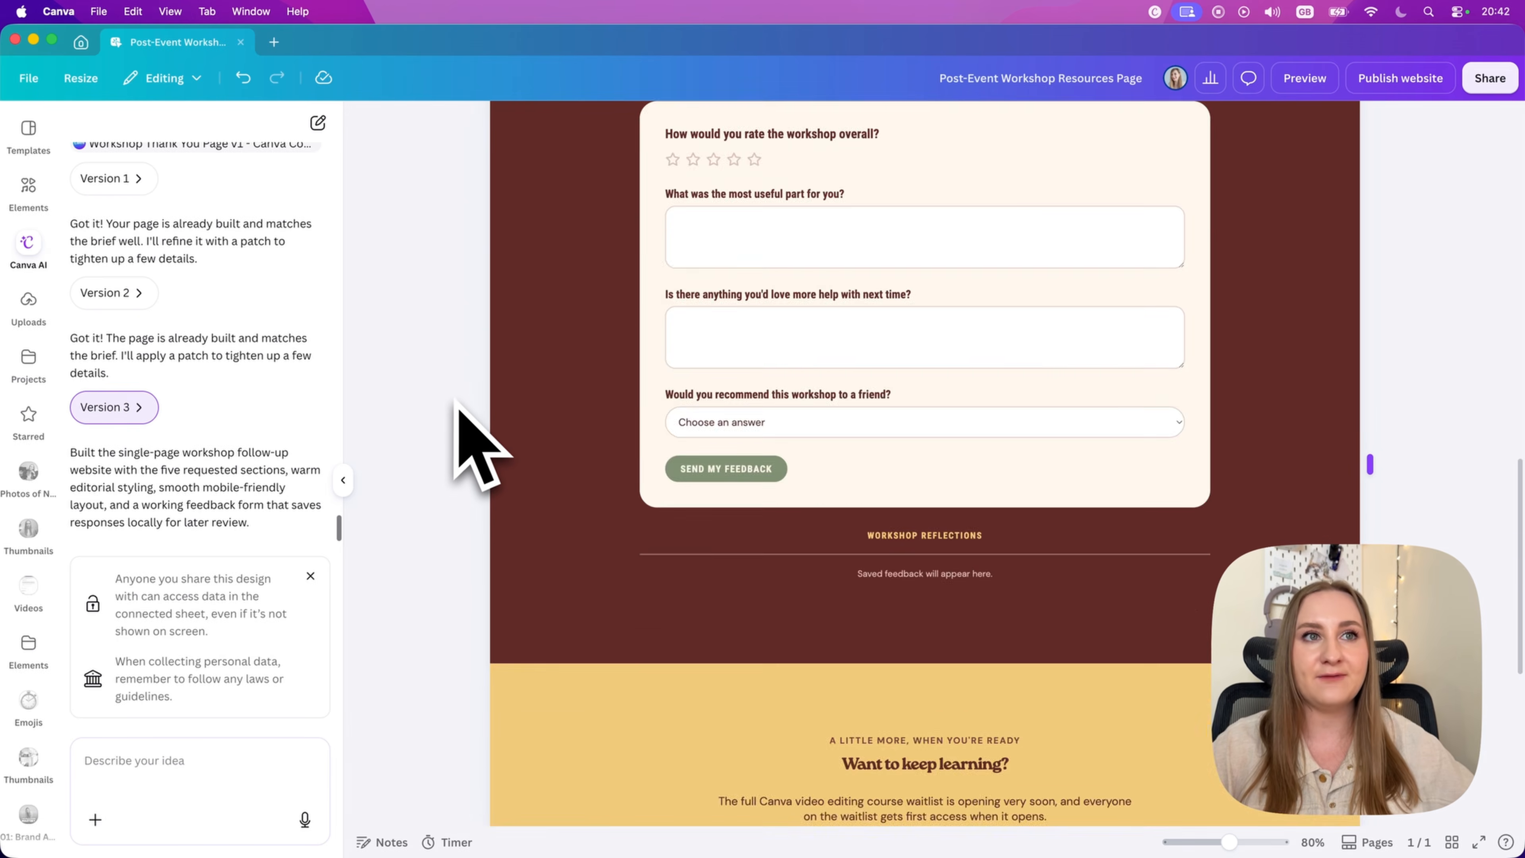
scroll(457, 401, "up", 10)
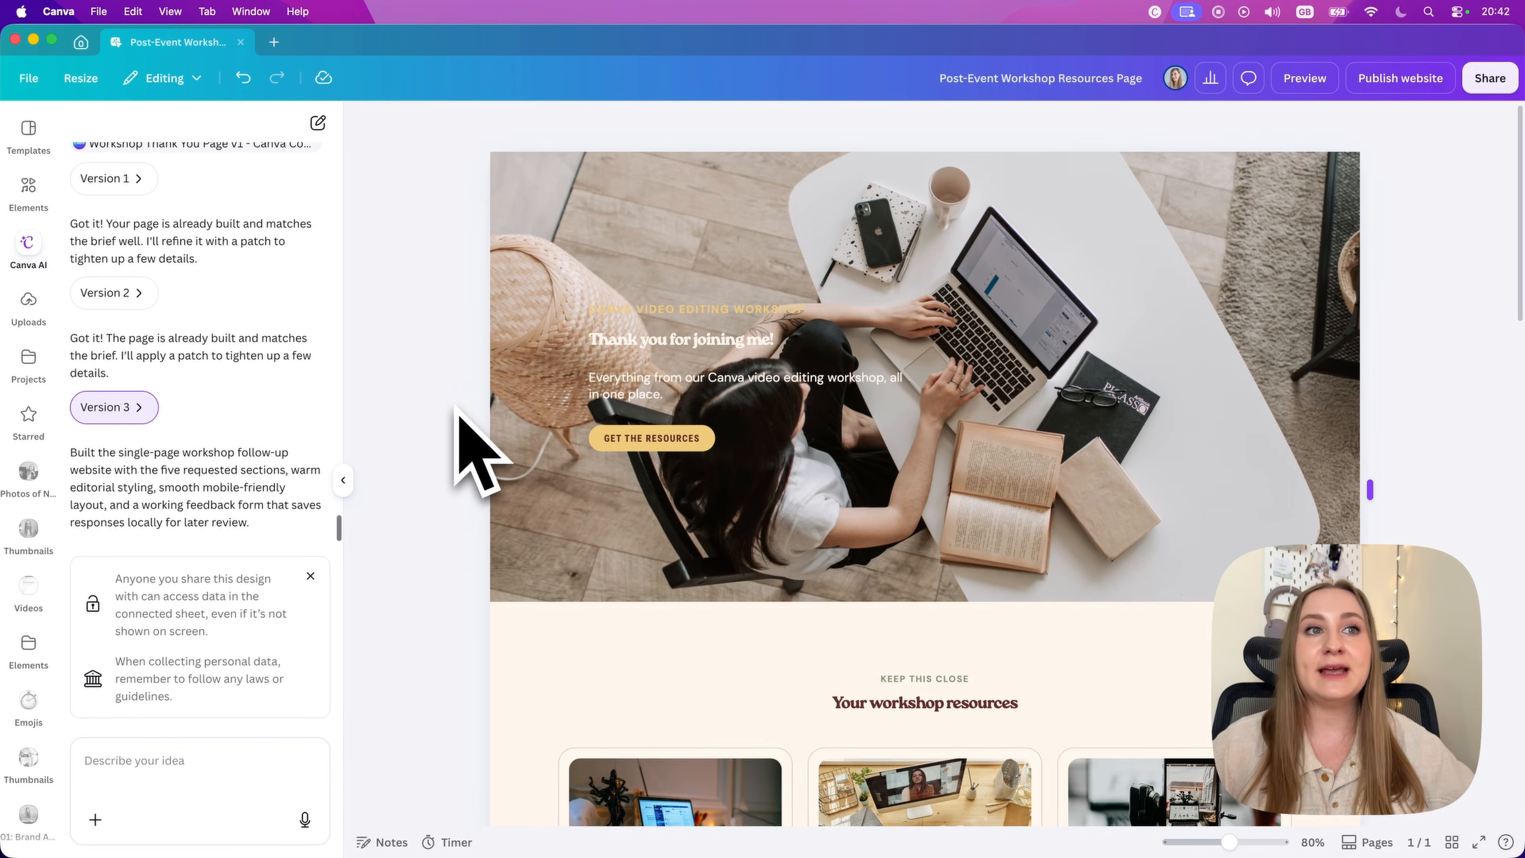
scroll(565, 529, "down", 2)
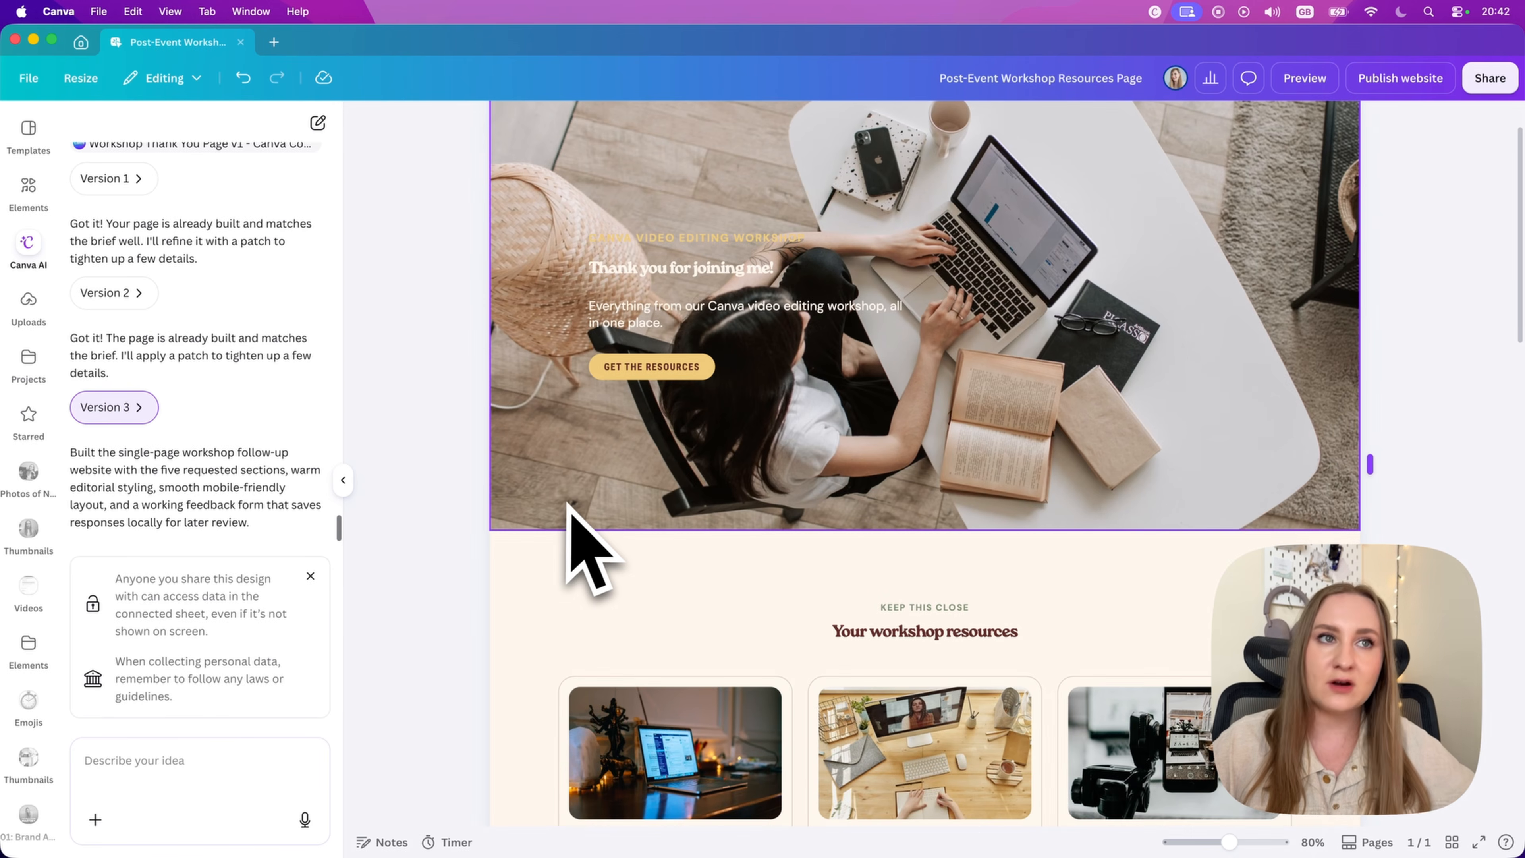
scroll(568, 511, "down", 3)
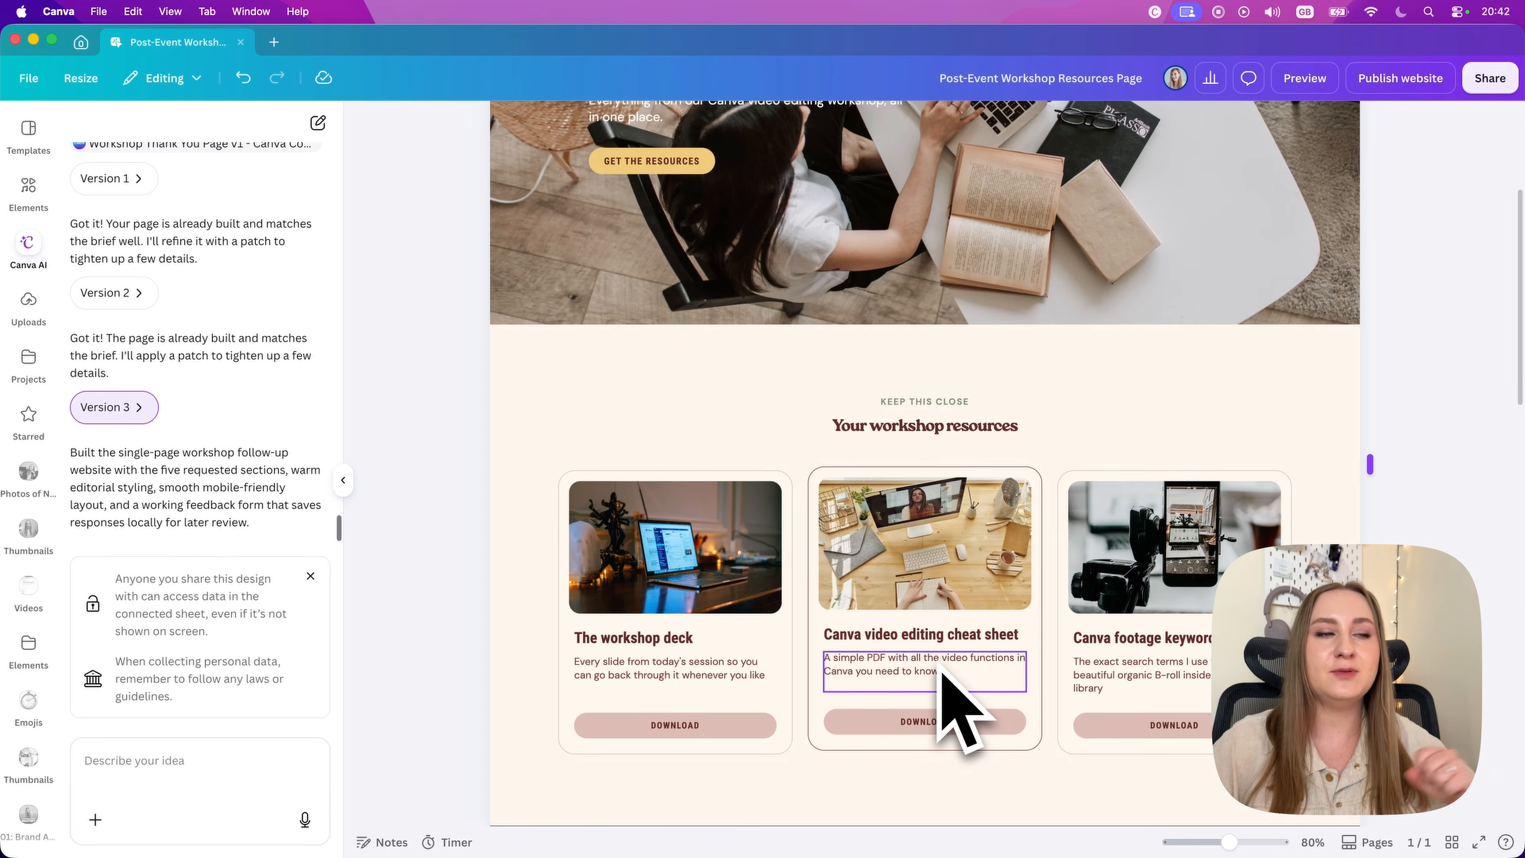
scroll(941, 674, "down", 10)
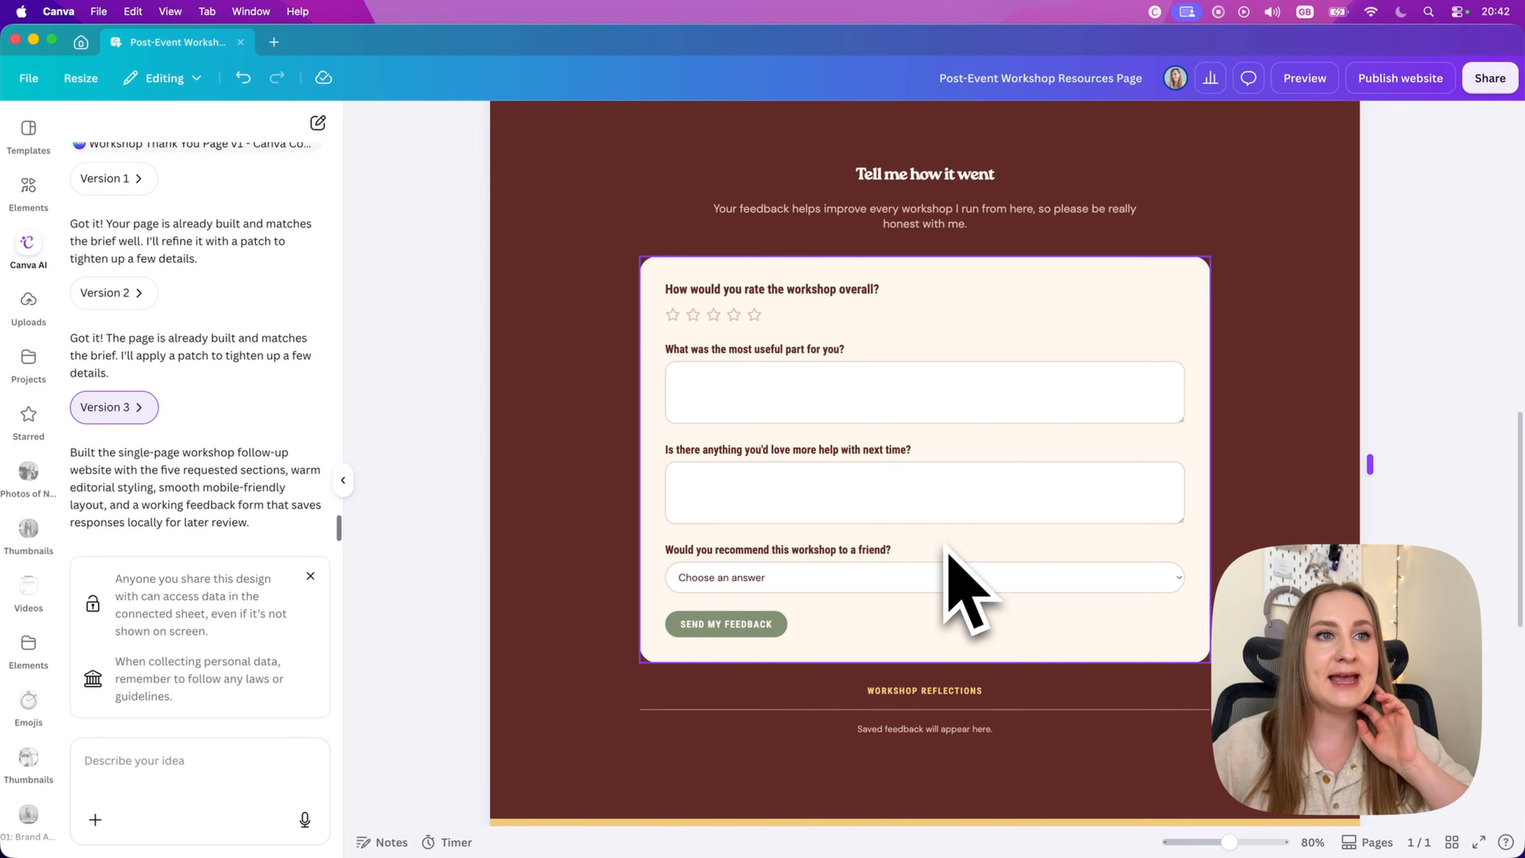
scroll(951, 601, "up", 10)
scroll(975, 646, "up", 5)
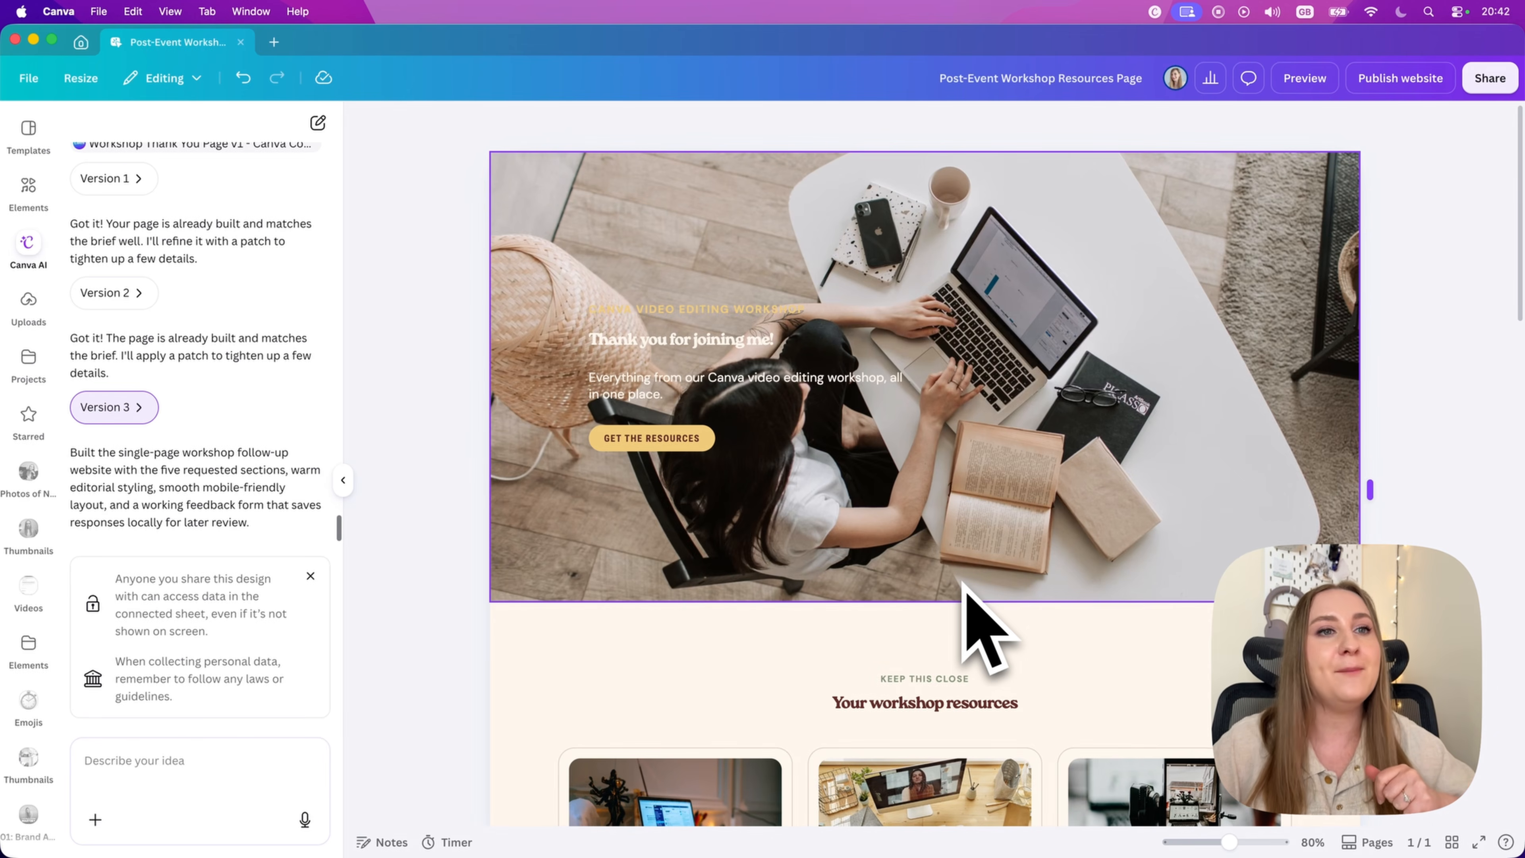
Step: Search the photo elements for "woman working on a laptop" and replace the hero background with the woman writing beside a white laptop
scroll(918, 516, "down", 5)
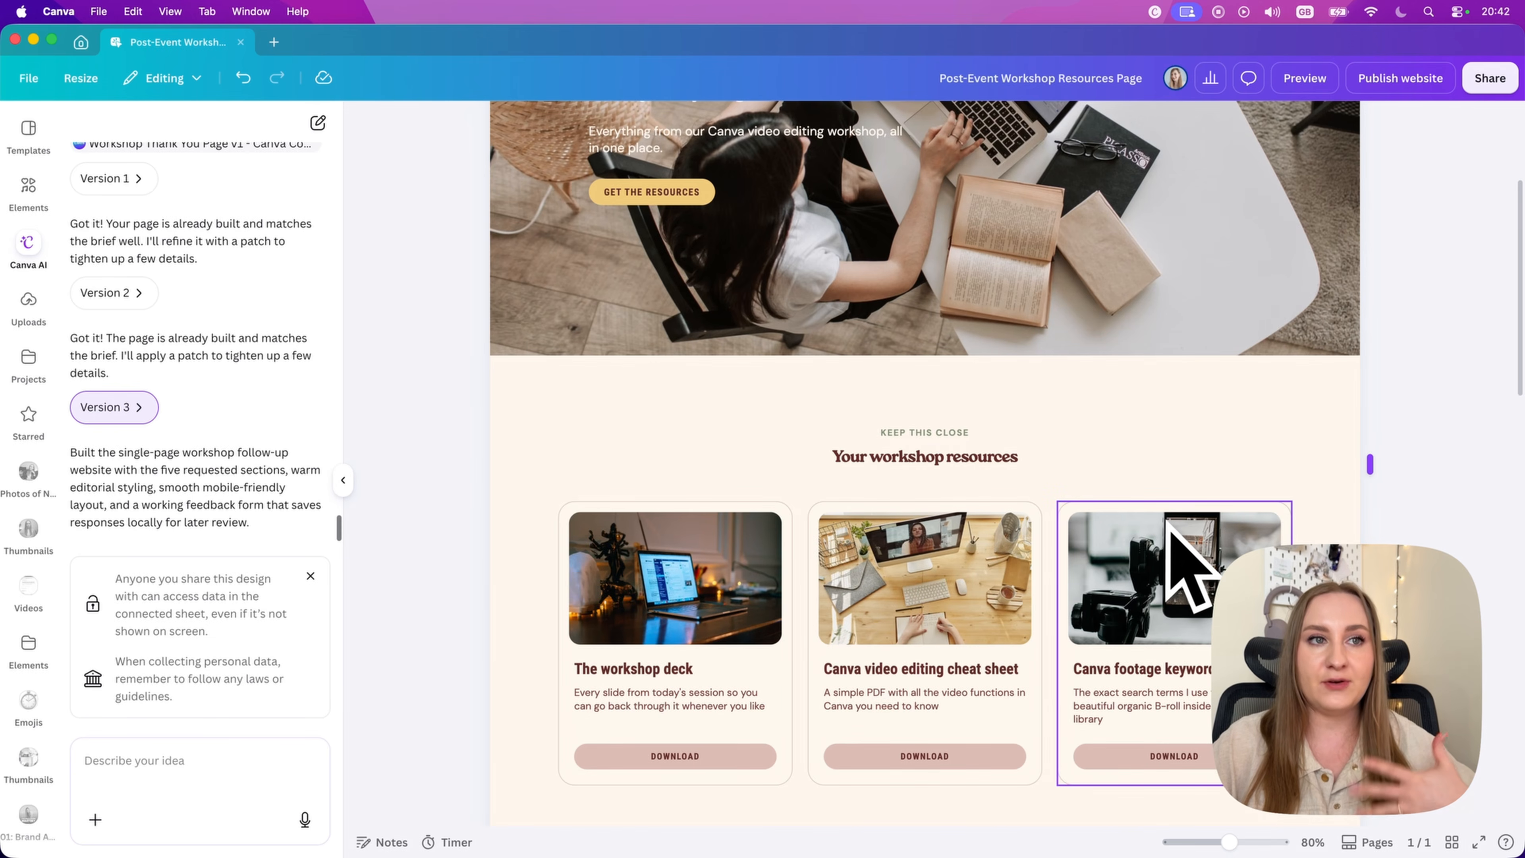
scroll(1171, 535, "up", 5)
left_click(1020, 360)
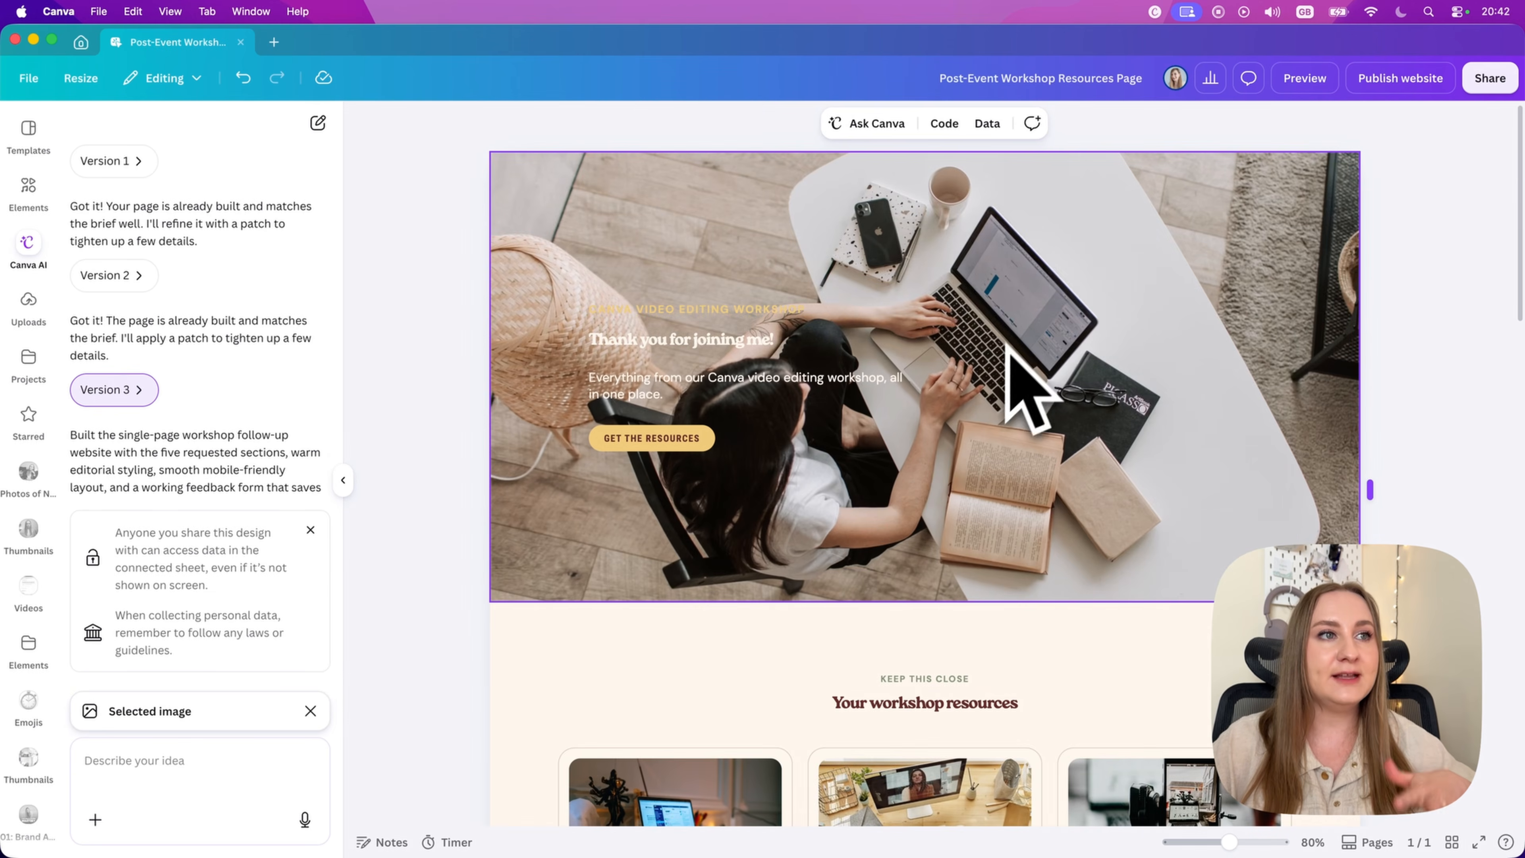
left_click(27, 203)
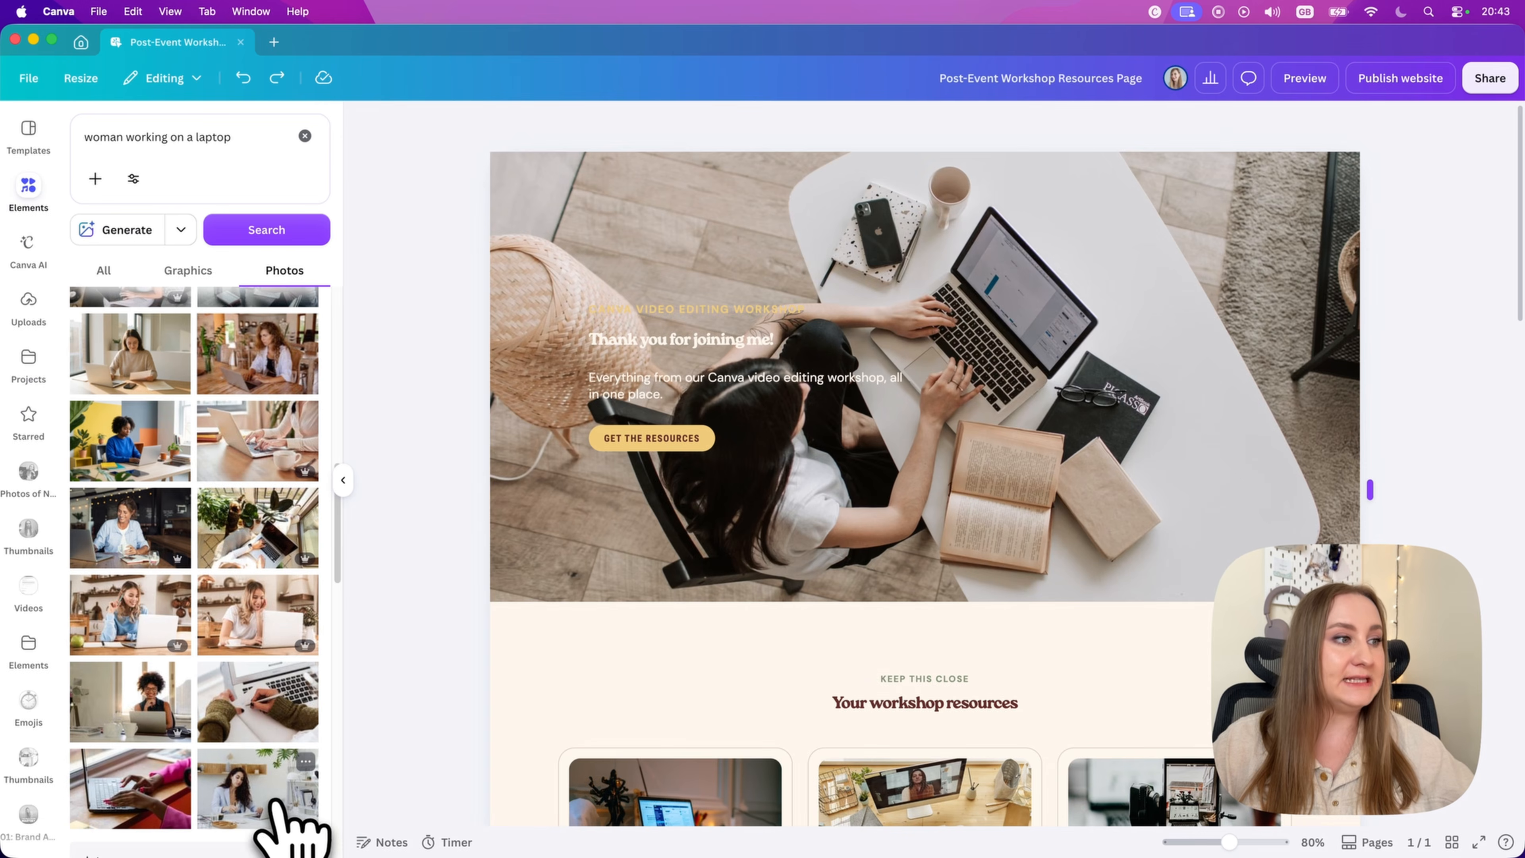
left_click_drag(290, 827, 564, 577)
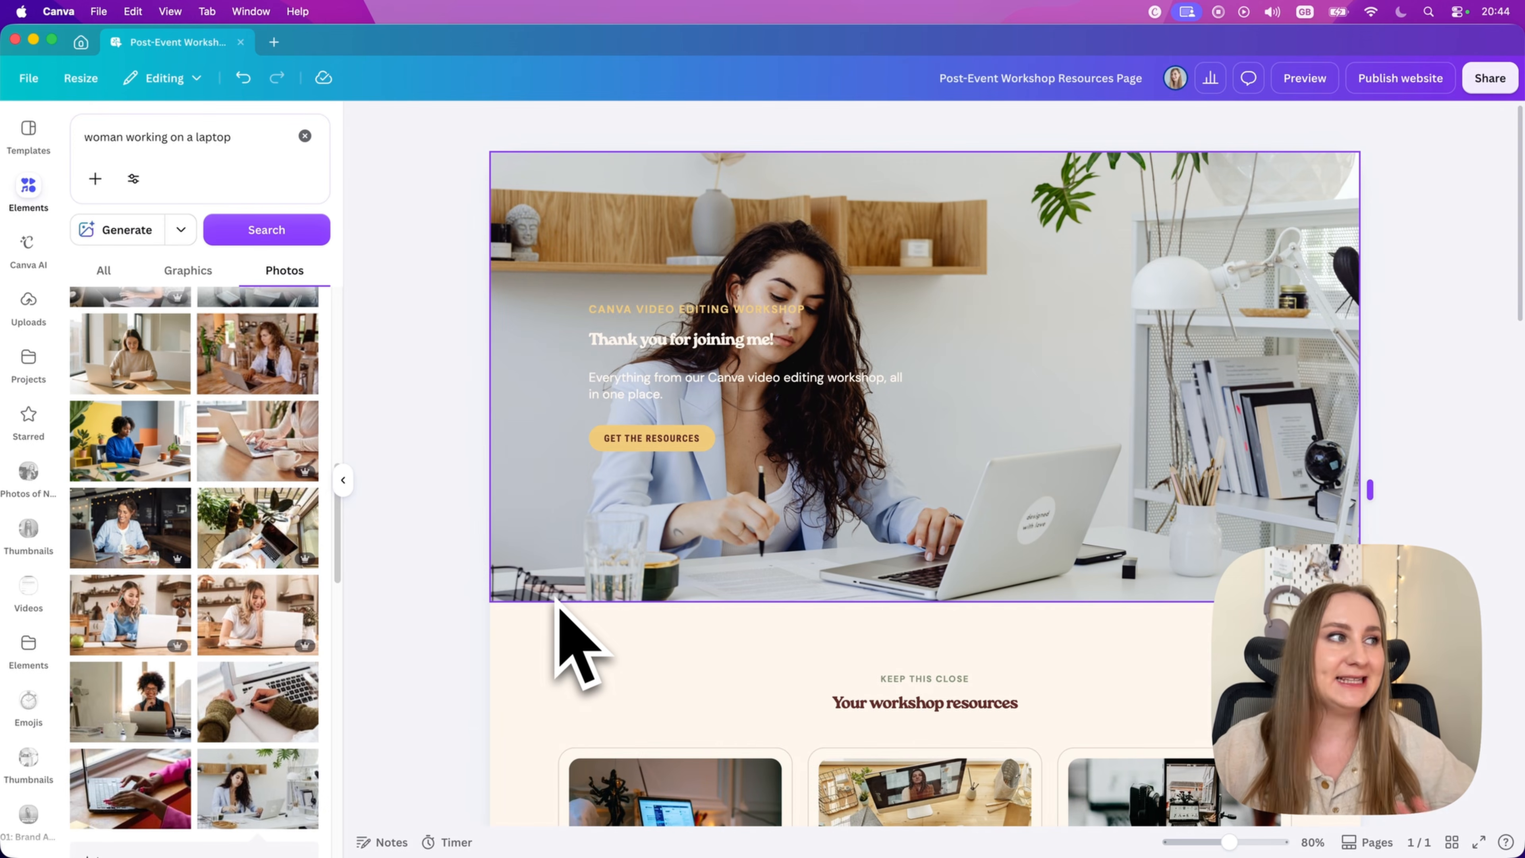
Step: Replace the hero background with an own portrait photo, finger raised, from the Thumbnails folder
left_click(28, 535)
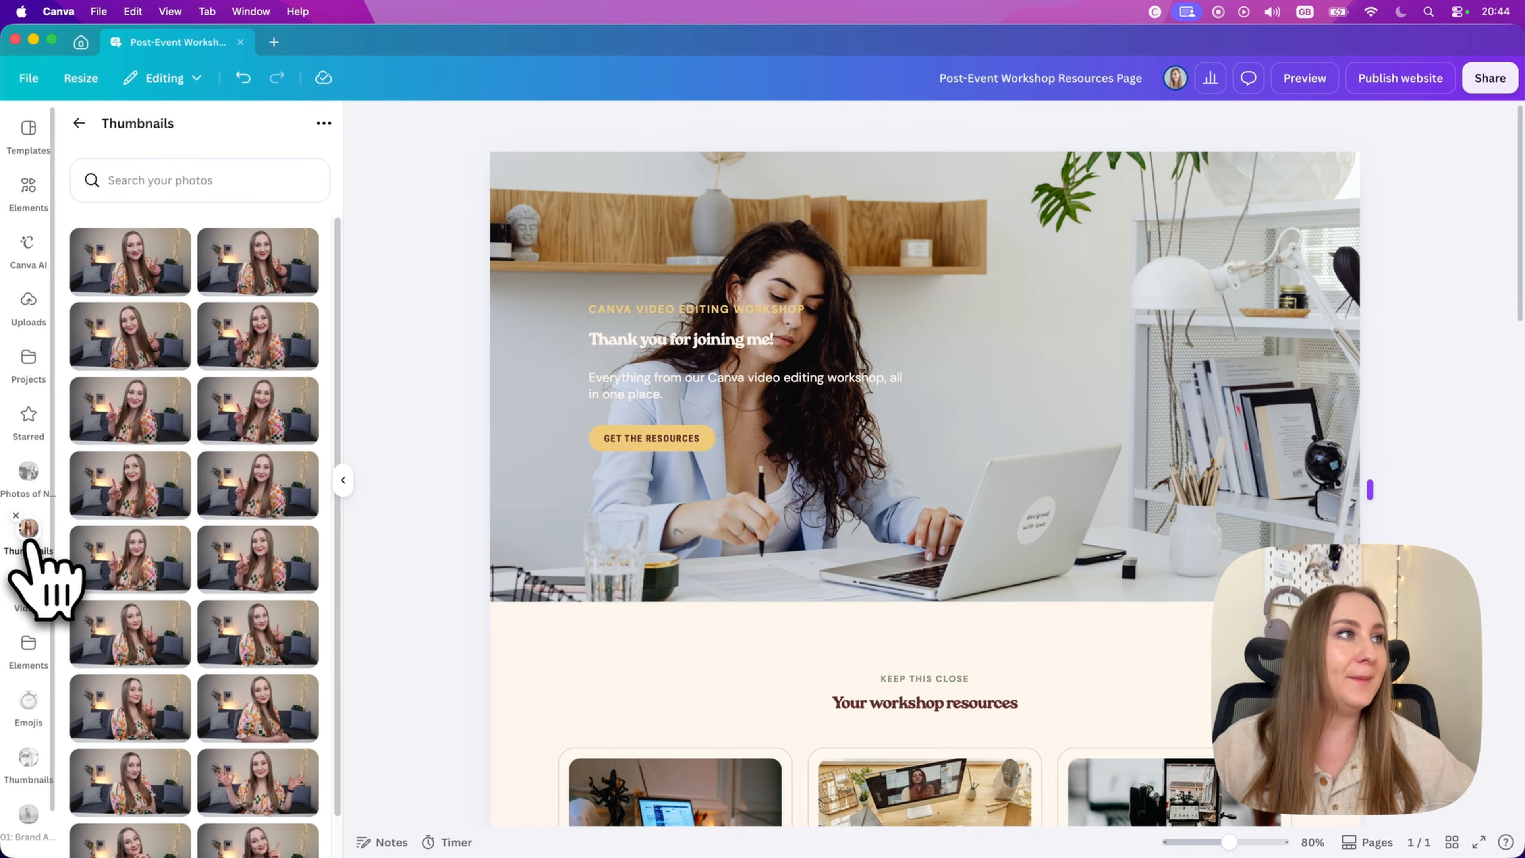
left_click_drag(282, 427, 962, 466)
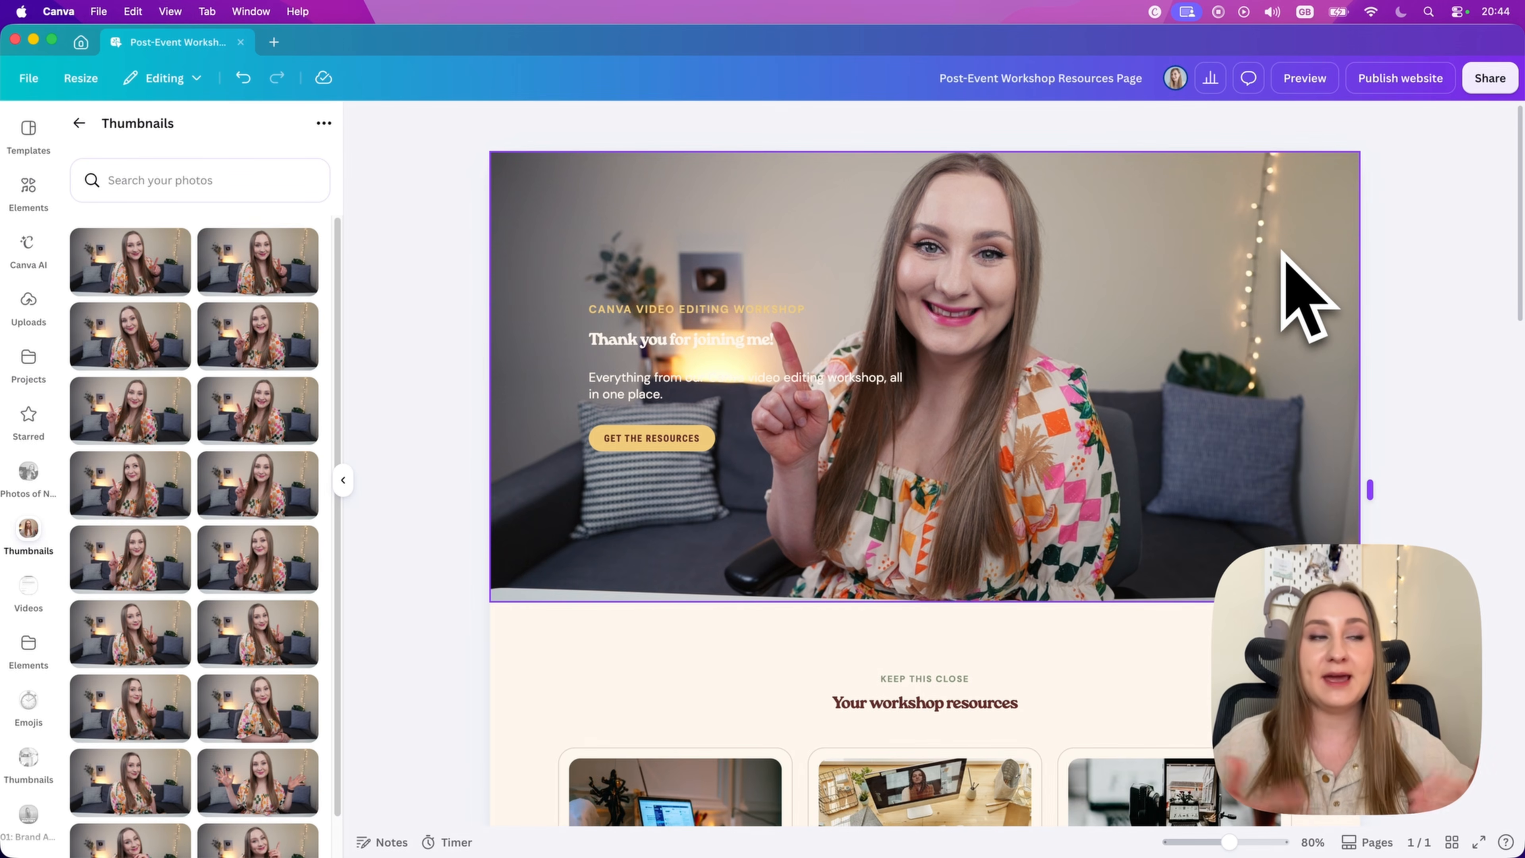
Step: Recolour the hero's "CANVA VIDEO EDITING WORKSHOP" line with the light blue from the brand kit's Current Simple New Palette
left_click(751, 306)
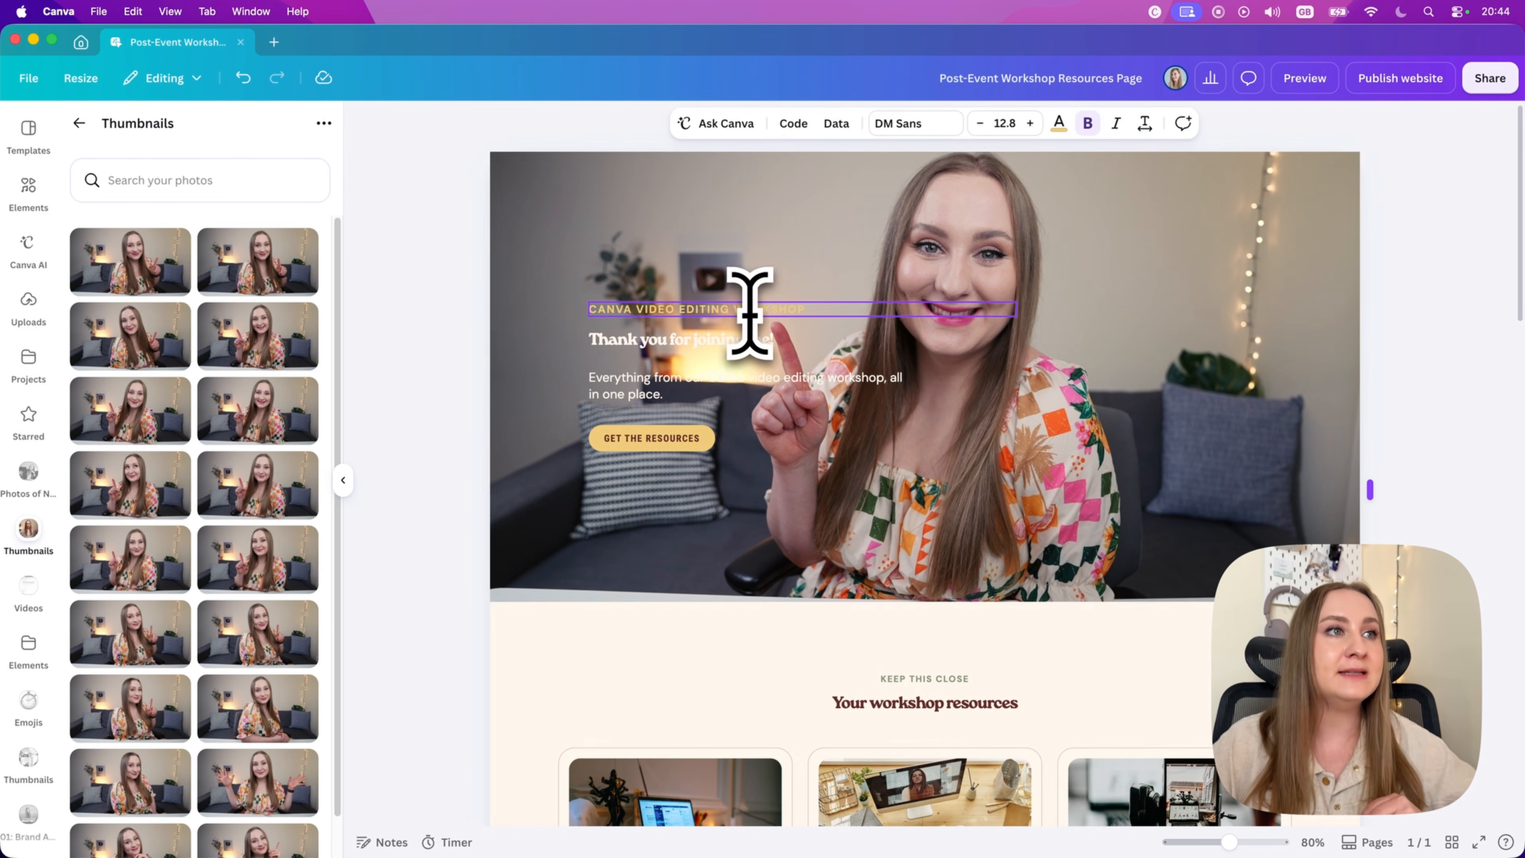
left_click(1059, 124)
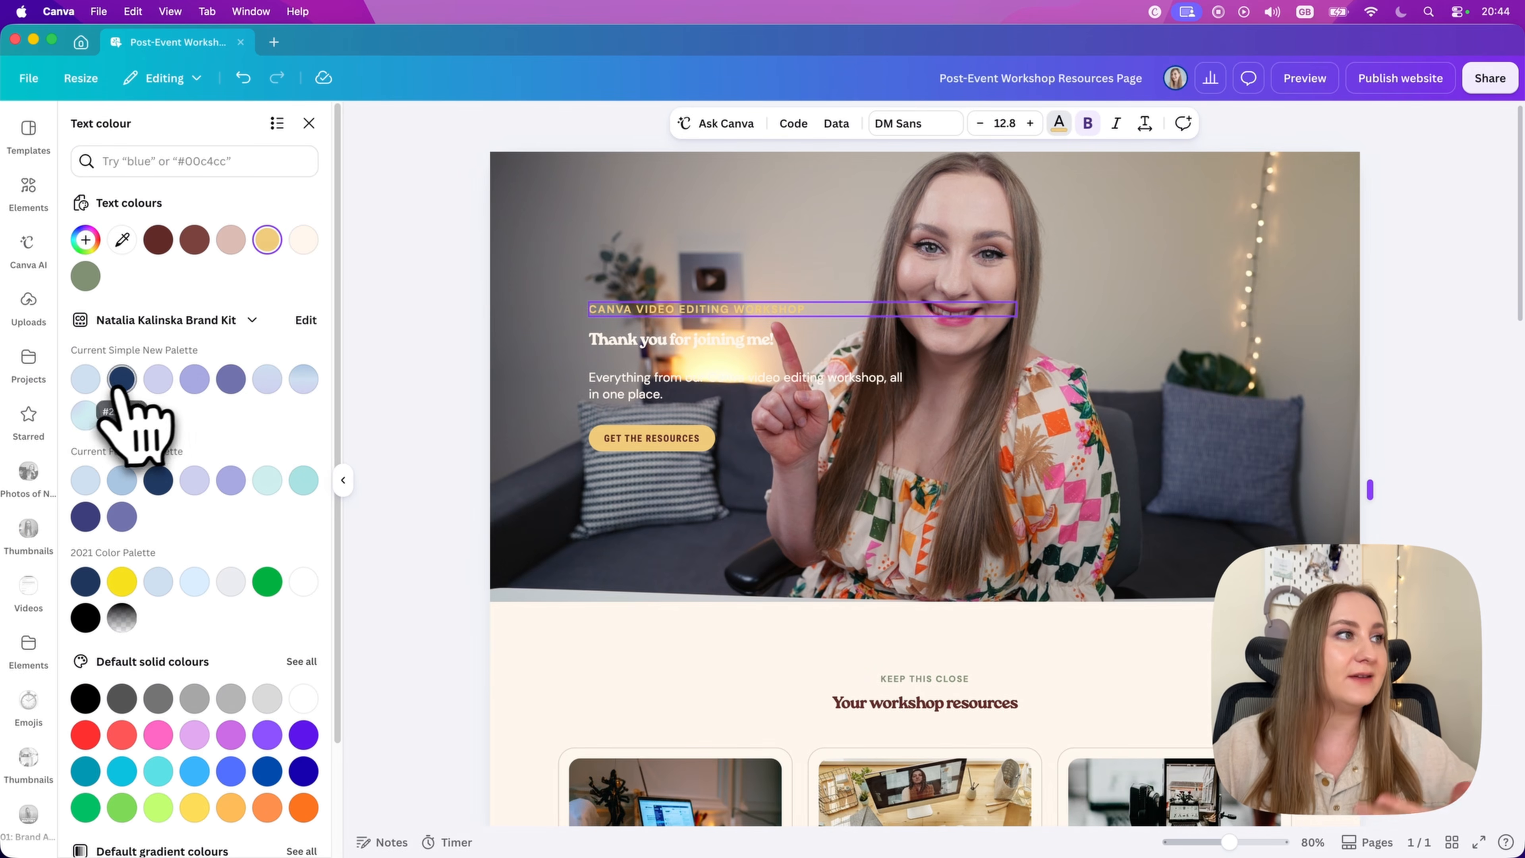
left_click(86, 379)
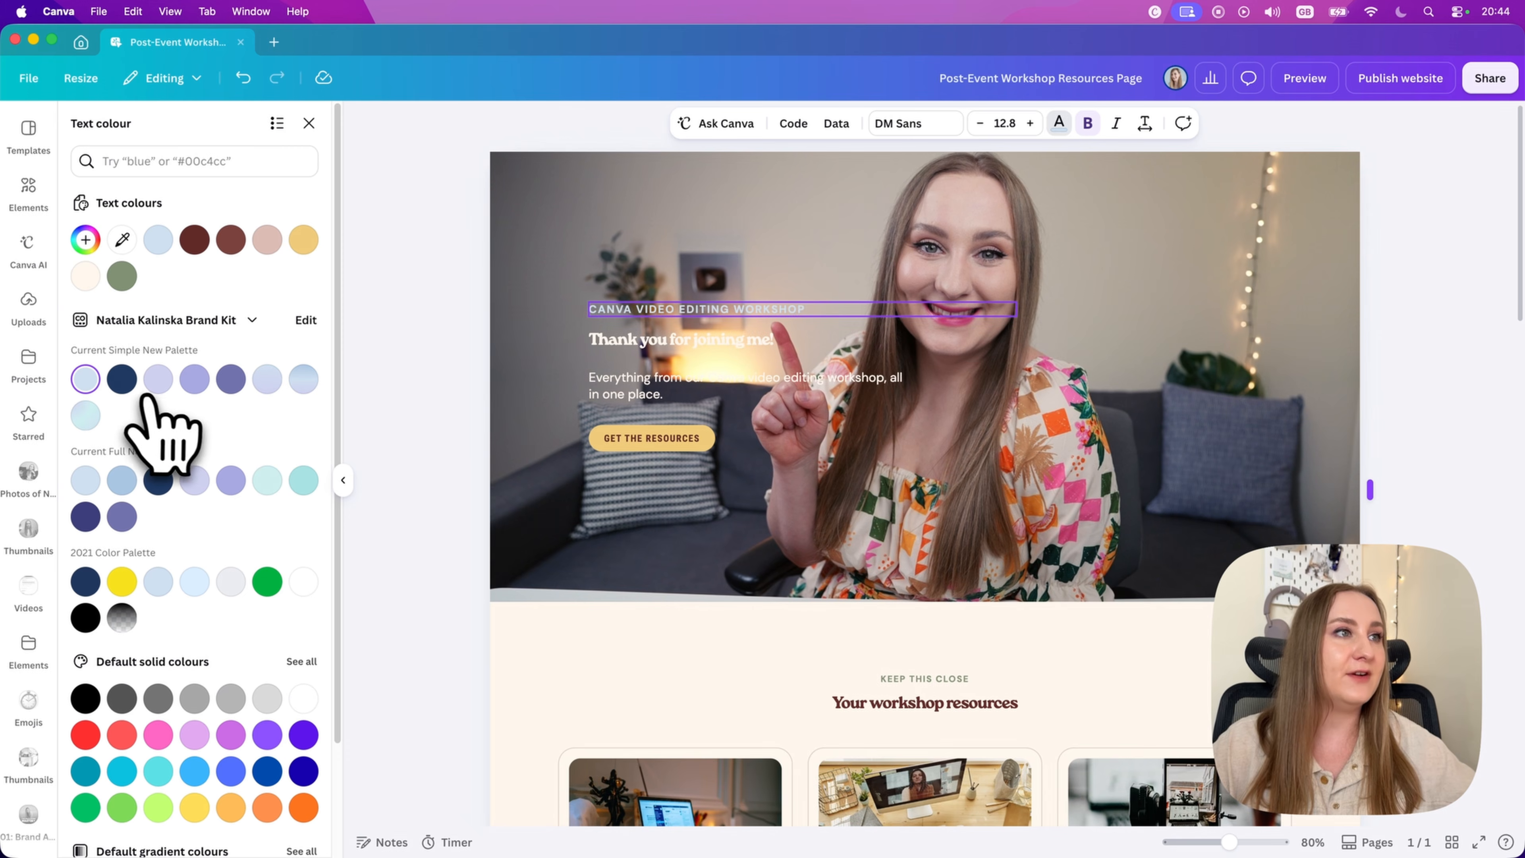
Step: Set the "CANVA VIDEO EDITING WORKSHOP" line to the brand font Source Sans Pro at size 15.7
left_click(897, 125)
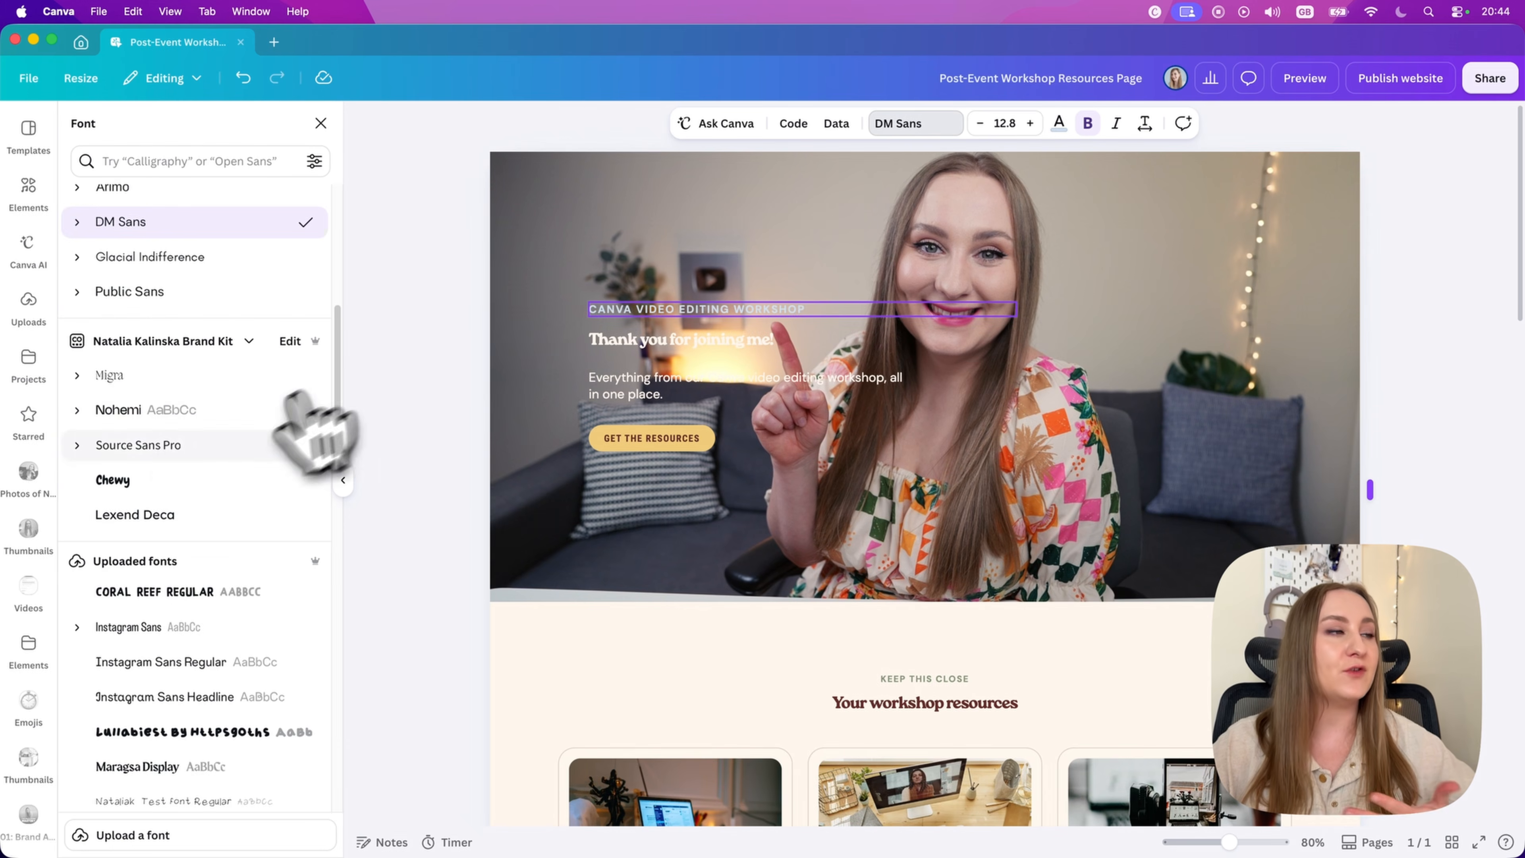
left_click(126, 453)
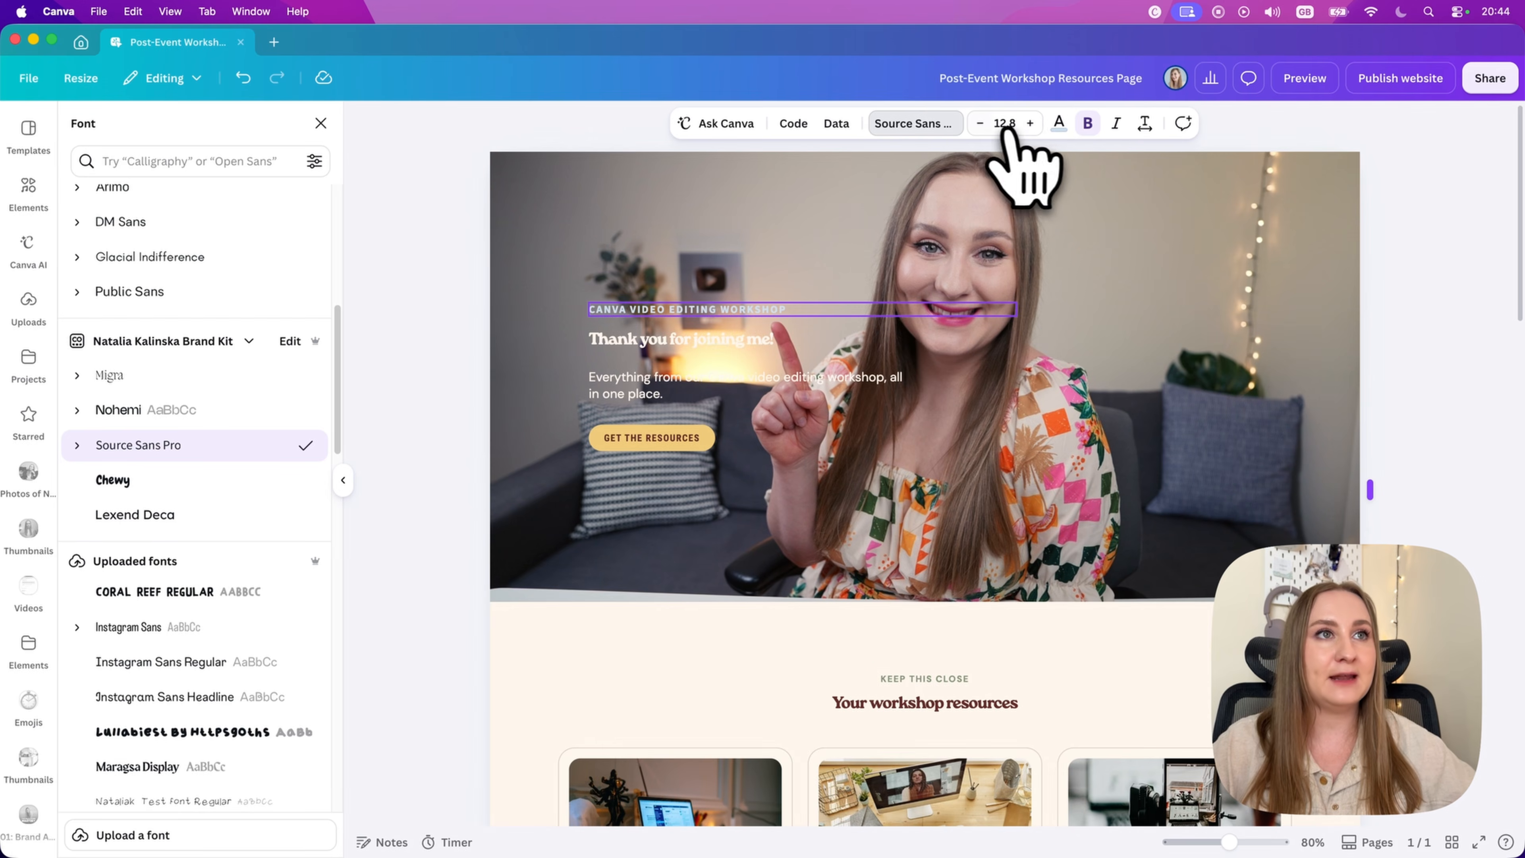
left_click(1028, 125)
left_click(1028, 125)
left_click(1029, 125)
left_click(1029, 125)
left_click(1029, 125)
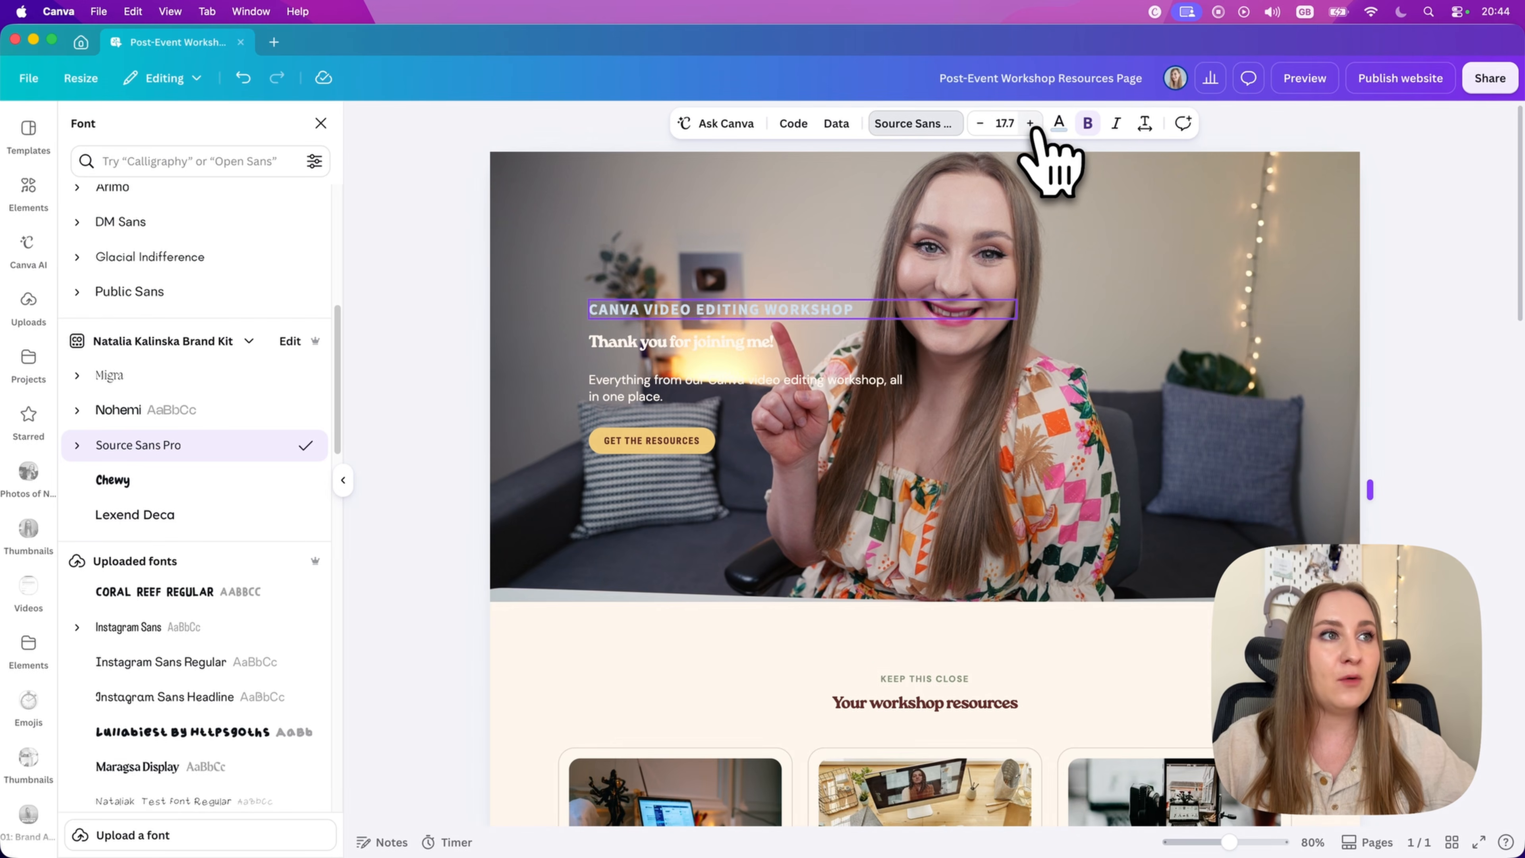
left_click(980, 124)
left_click(980, 124)
left_click(749, 553)
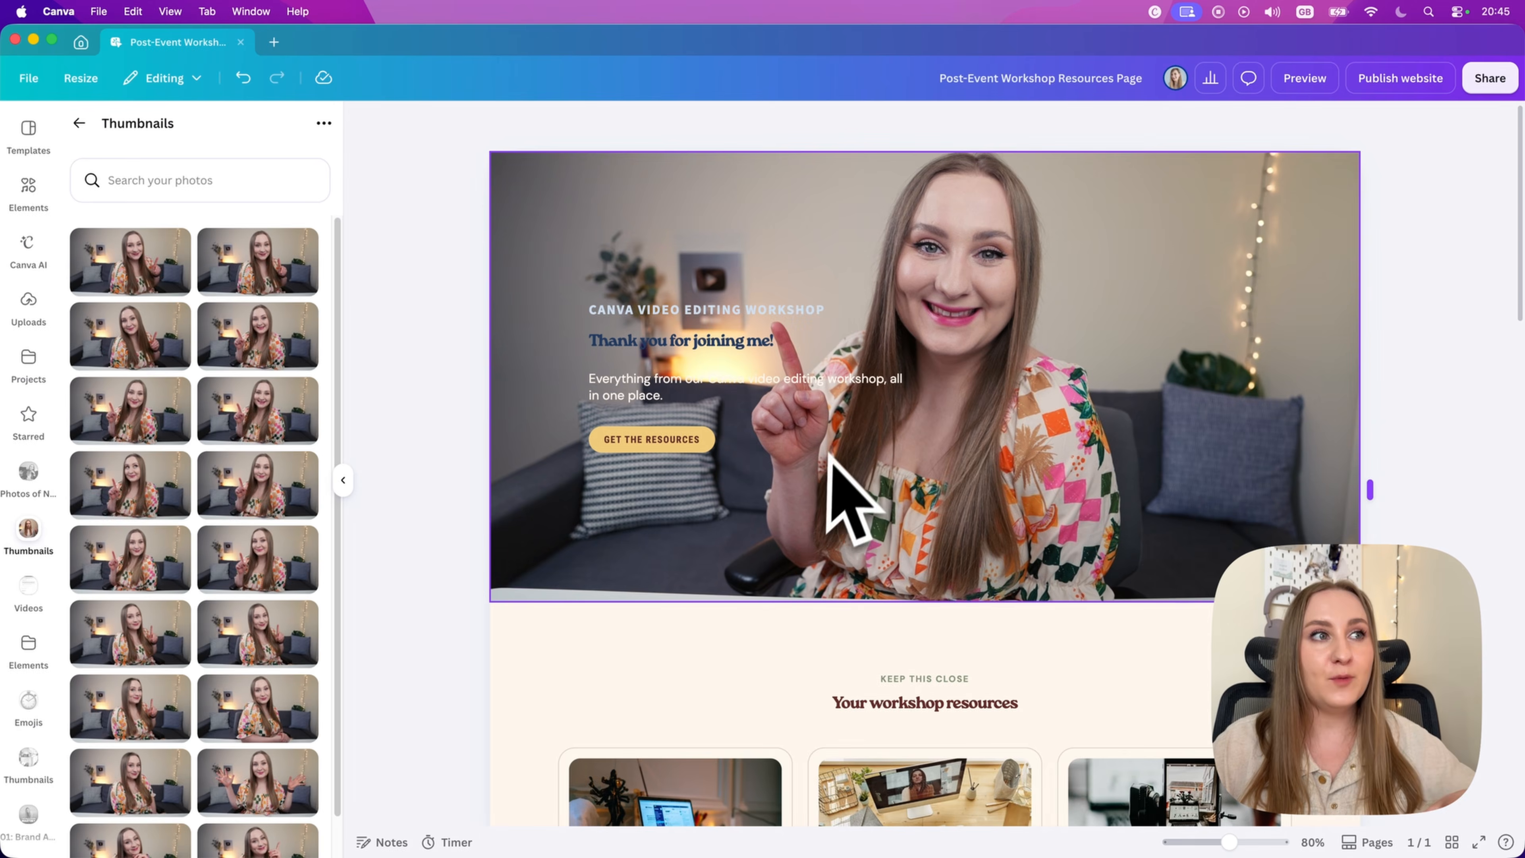
Step: Examine the hero's text, button and photo, and compare them with the workshop resource cards below
scroll(710, 440, "down", 3)
scroll(714, 456, "down", 5)
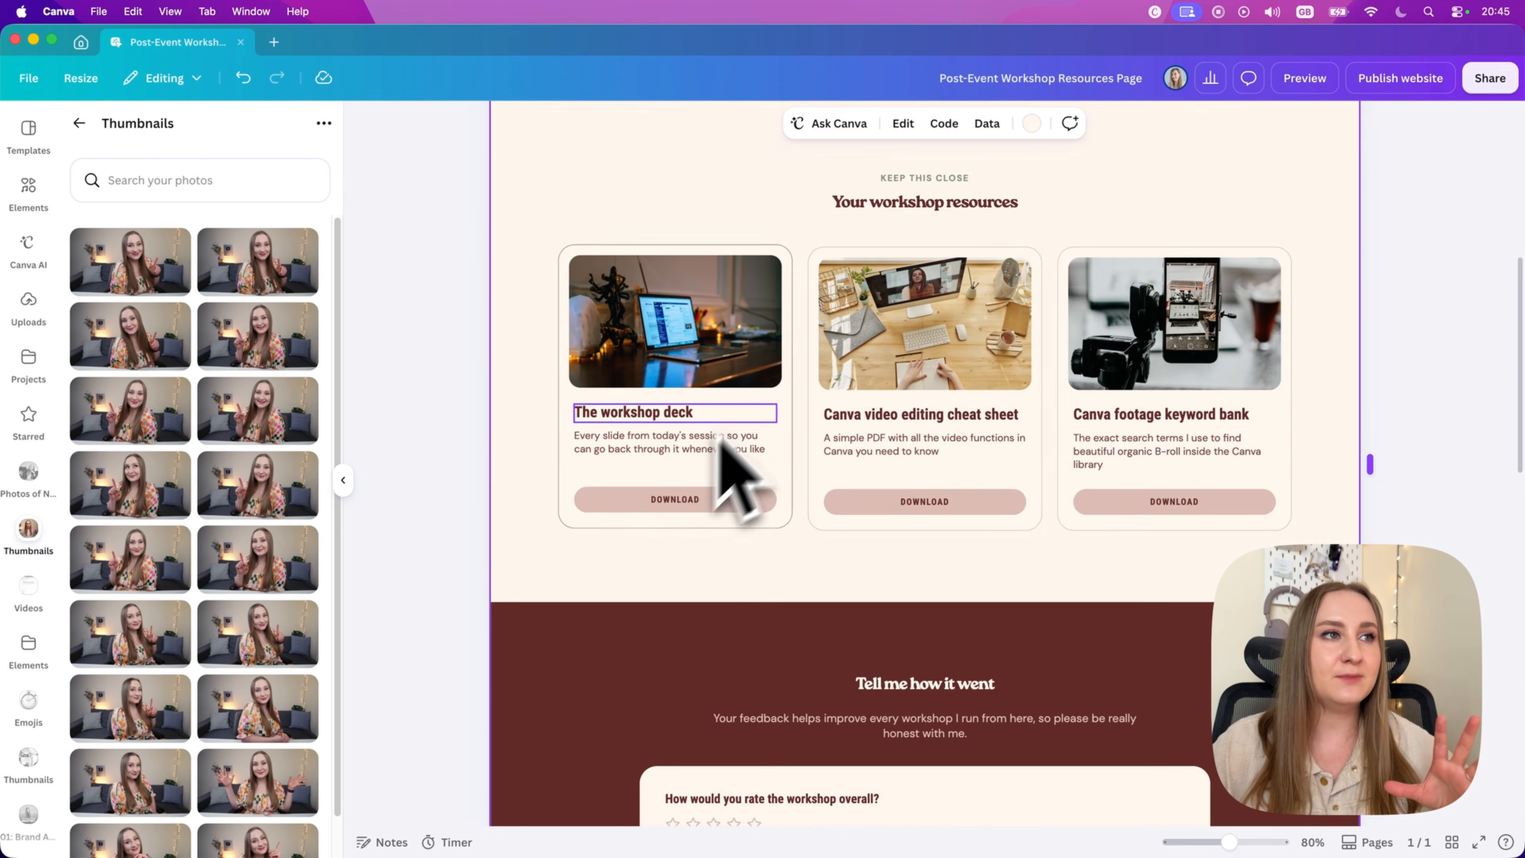
scroll(733, 421, "up", 6)
scroll(690, 450, "down", 5)
scroll(669, 444, "up", 6)
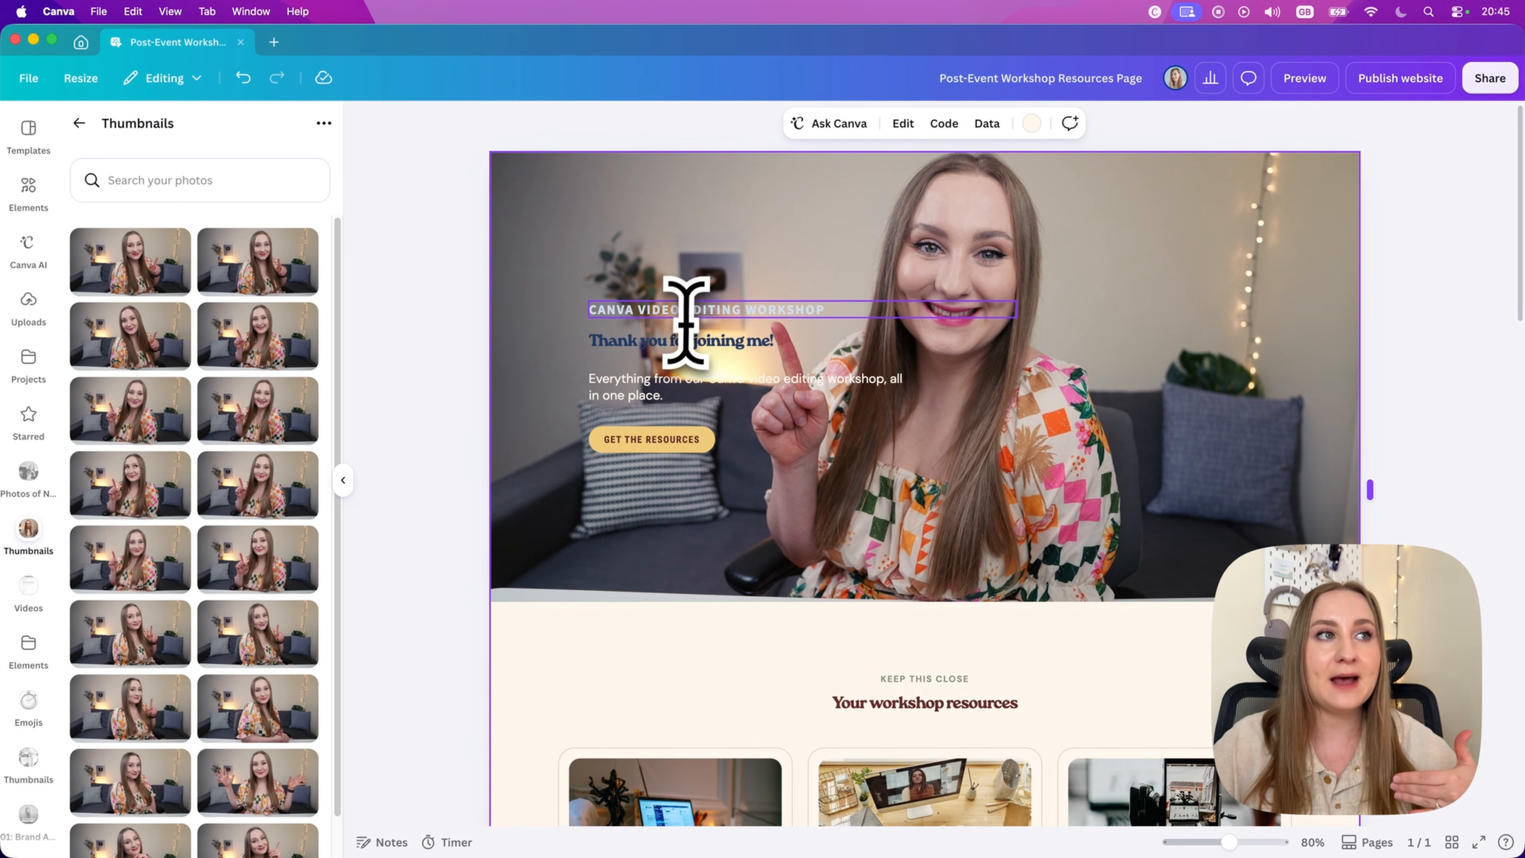
left_click(735, 338)
left_click(726, 309)
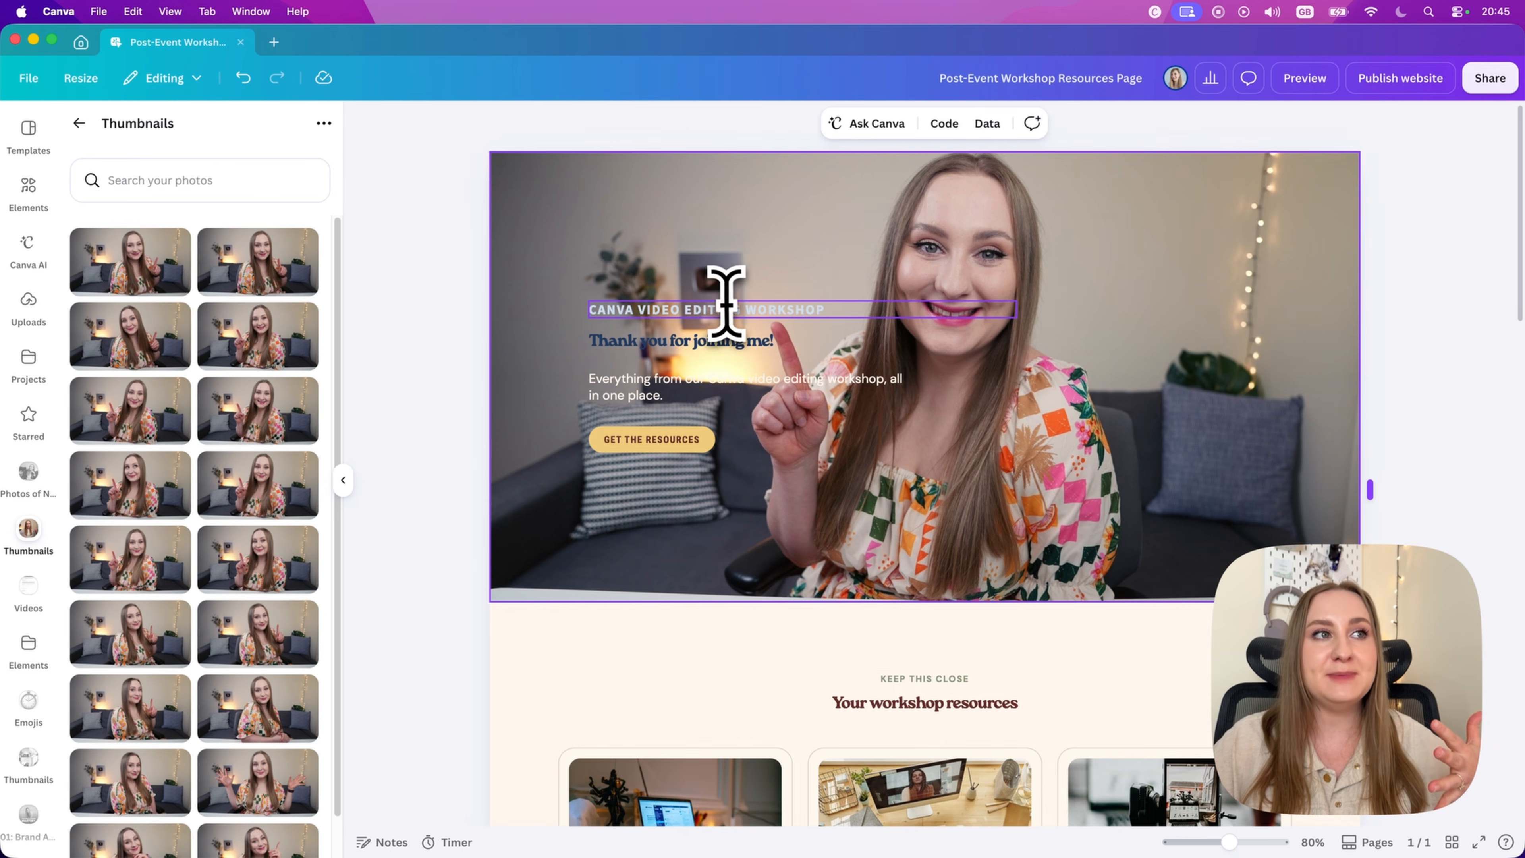
left_click(796, 378)
left_click(680, 592)
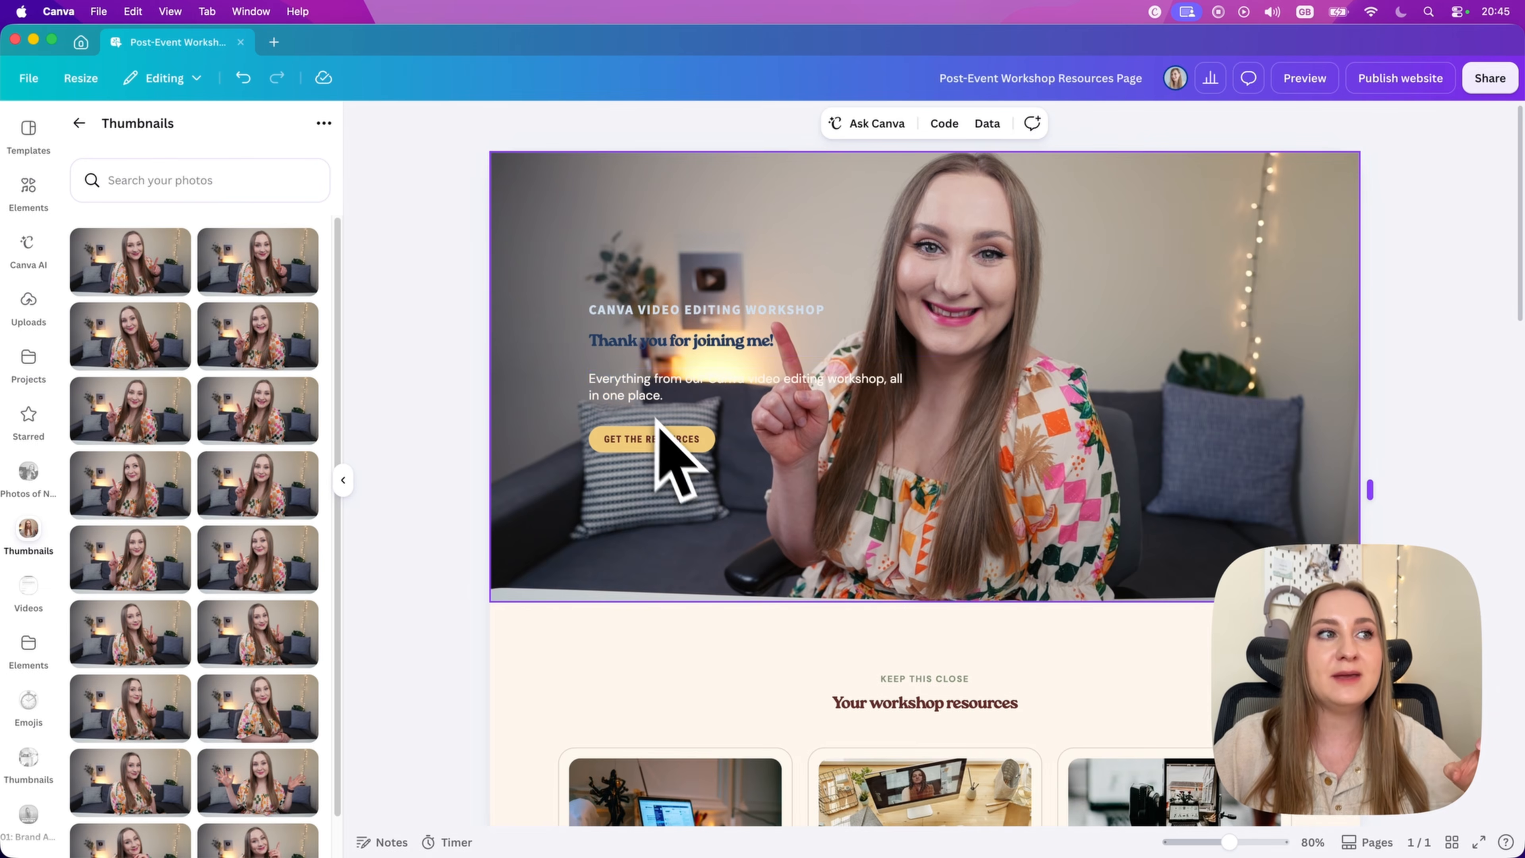
left_click(695, 441)
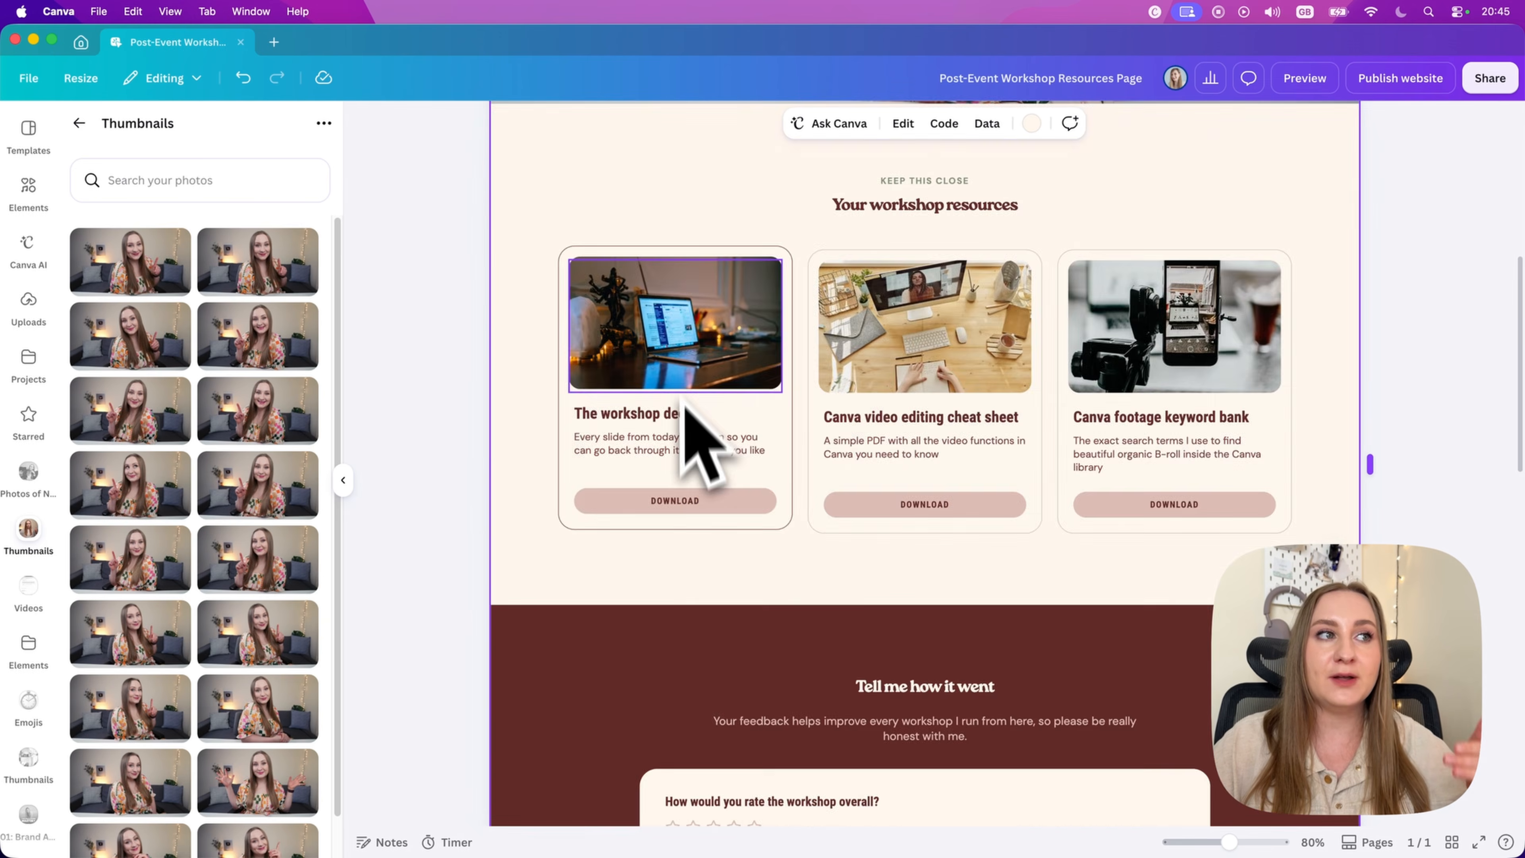
scroll(685, 403, "up", 8)
scroll(697, 414, "down", 6)
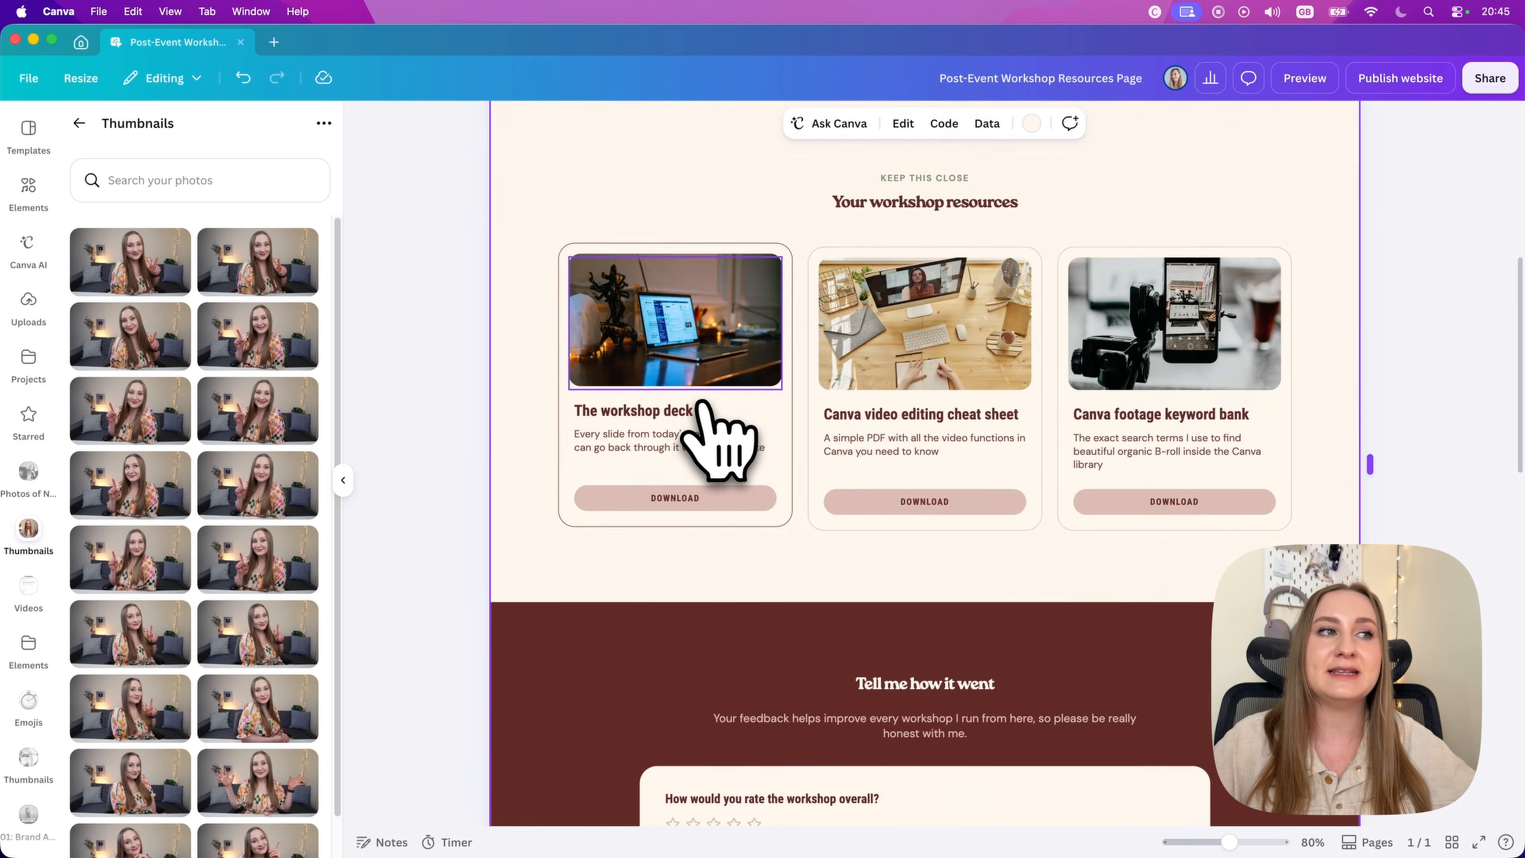
scroll(698, 420, "up", 4)
scroll(688, 303, "up", 3)
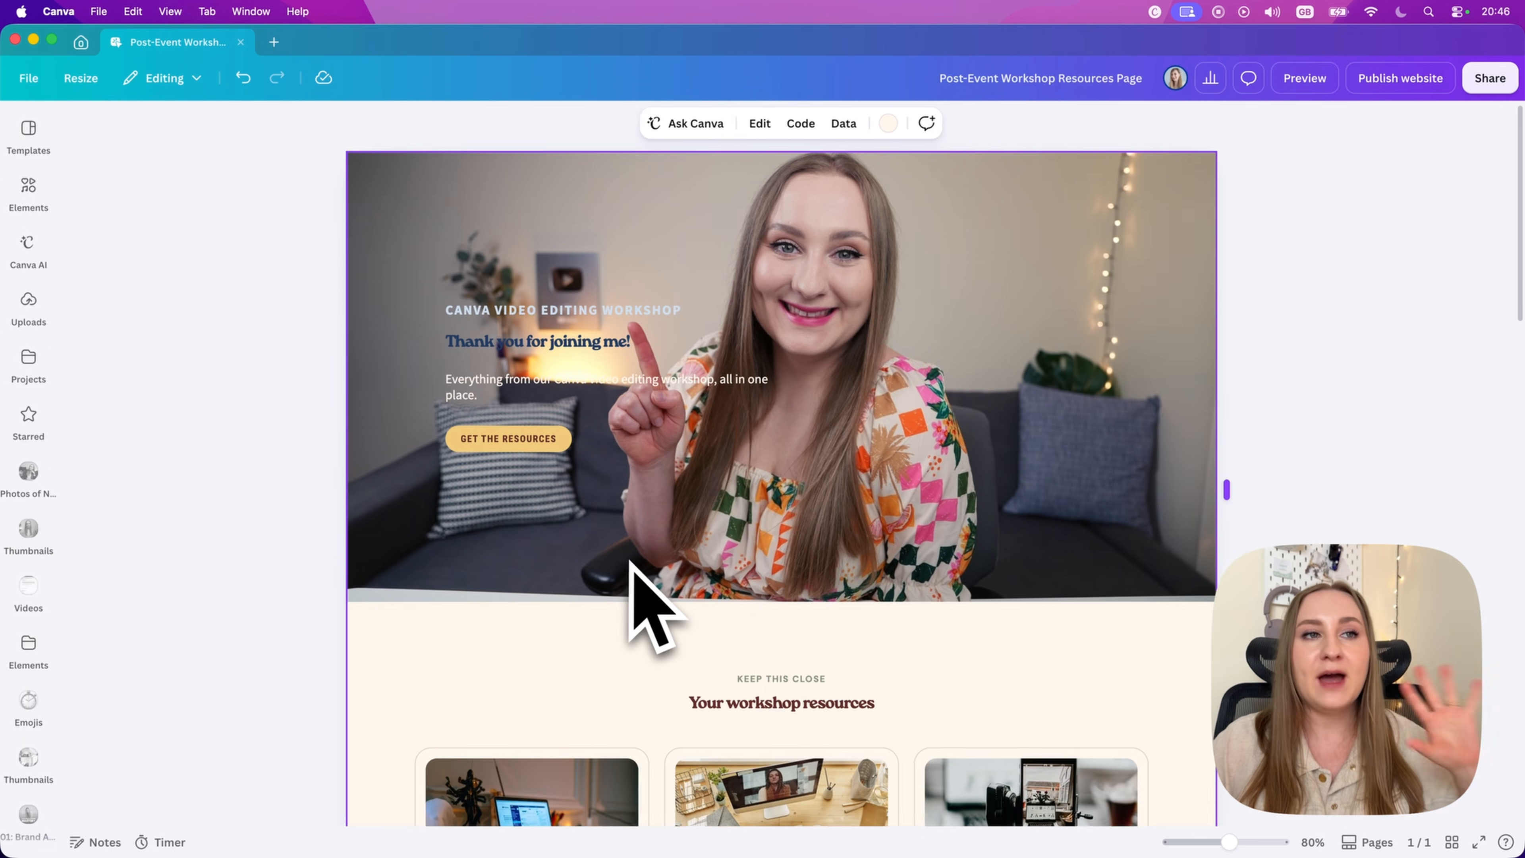
scroll(630, 577, "down", 1)
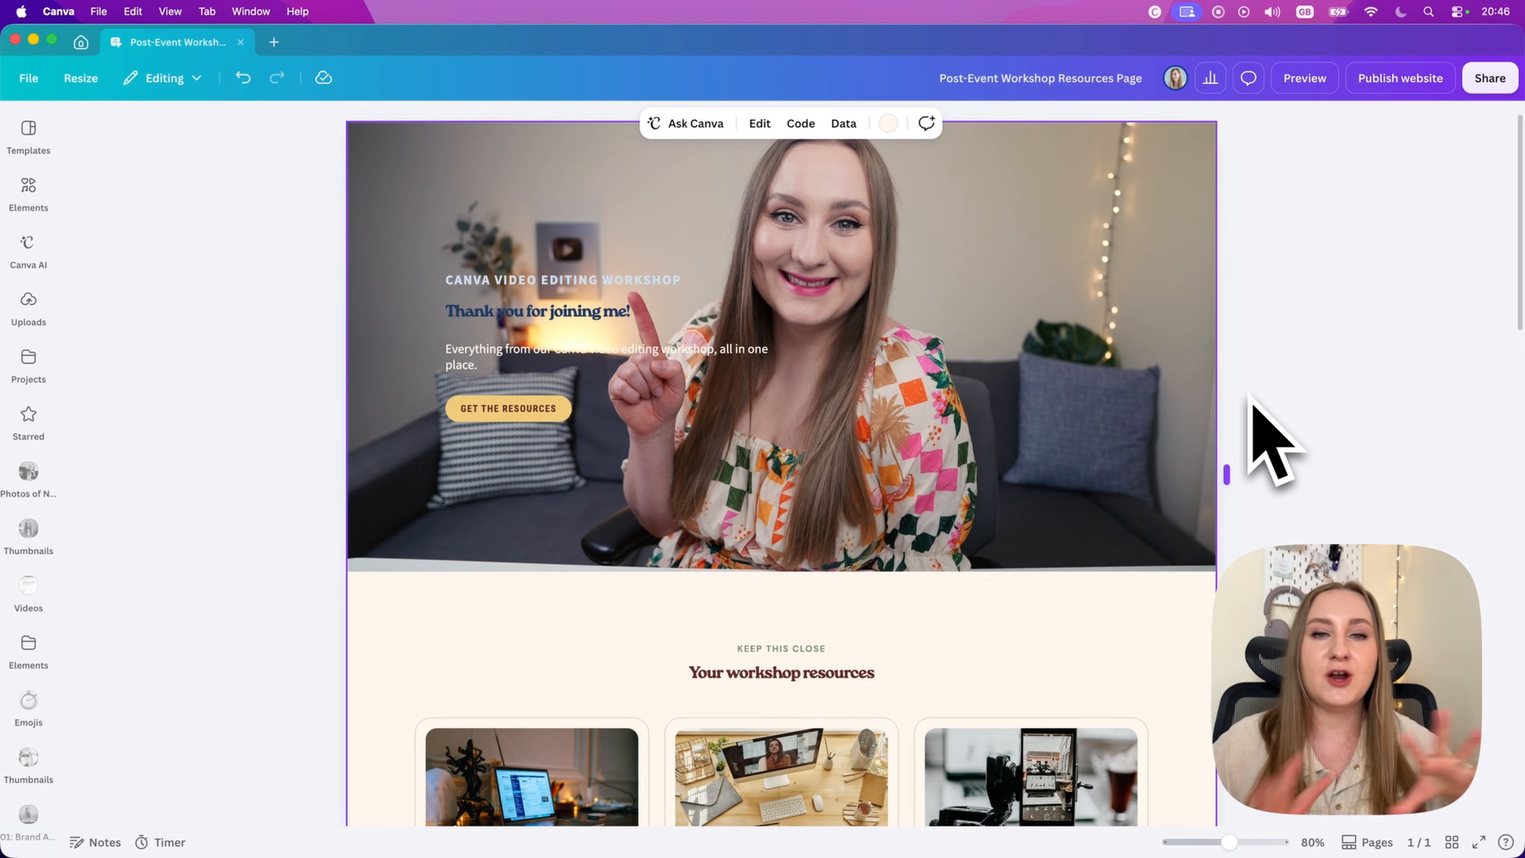
scroll(980, 504, "up", 1)
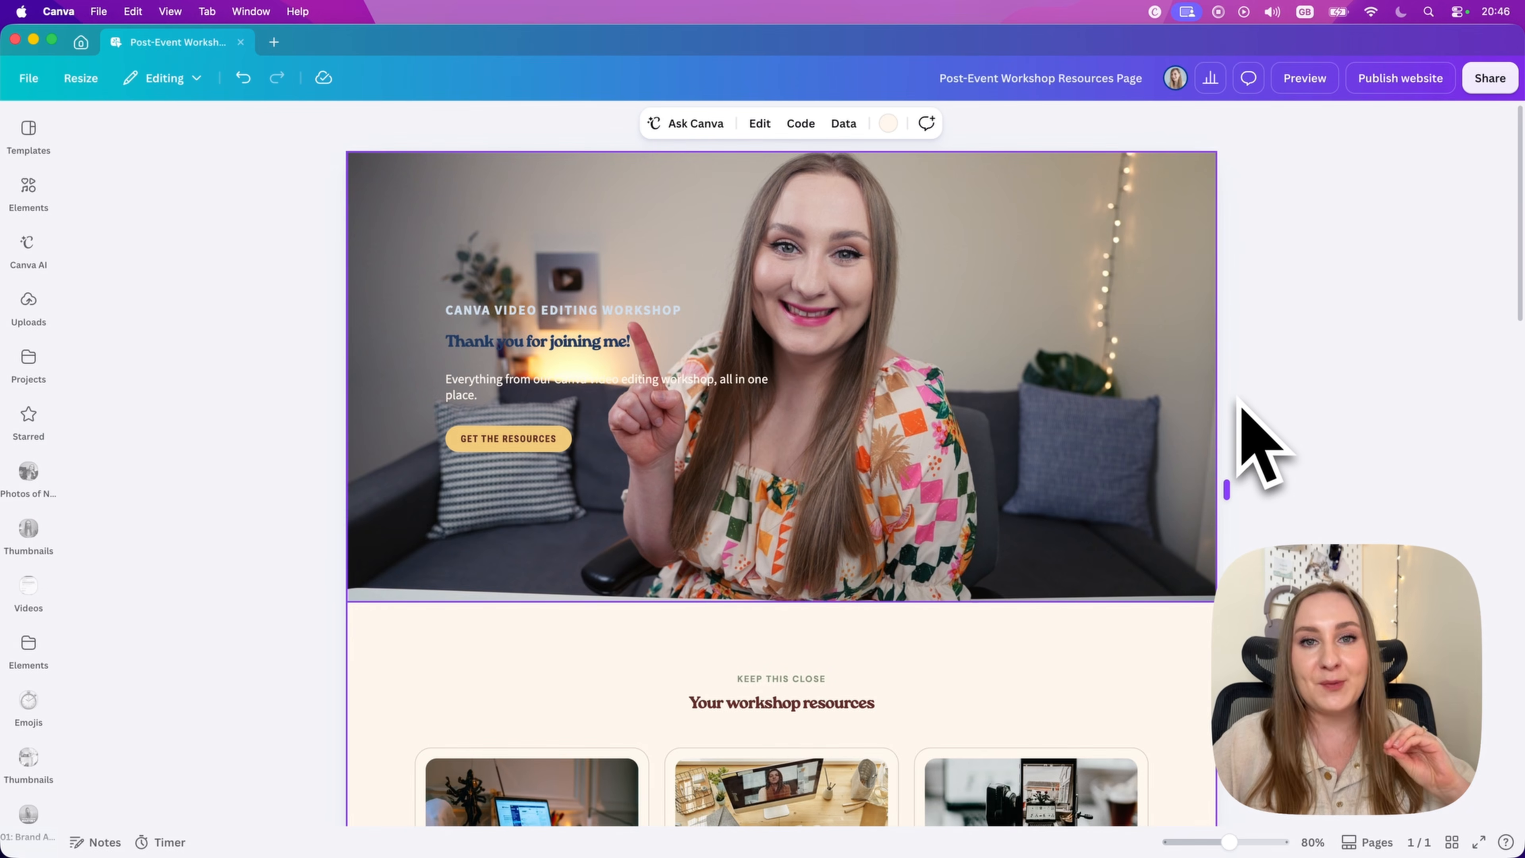
Step: Look through the brand kit colours and the brand and uploaded fonts offered for the "CANVA VIDEO EDITING WORKSHOP" line
left_click(540, 310)
left_click(915, 123)
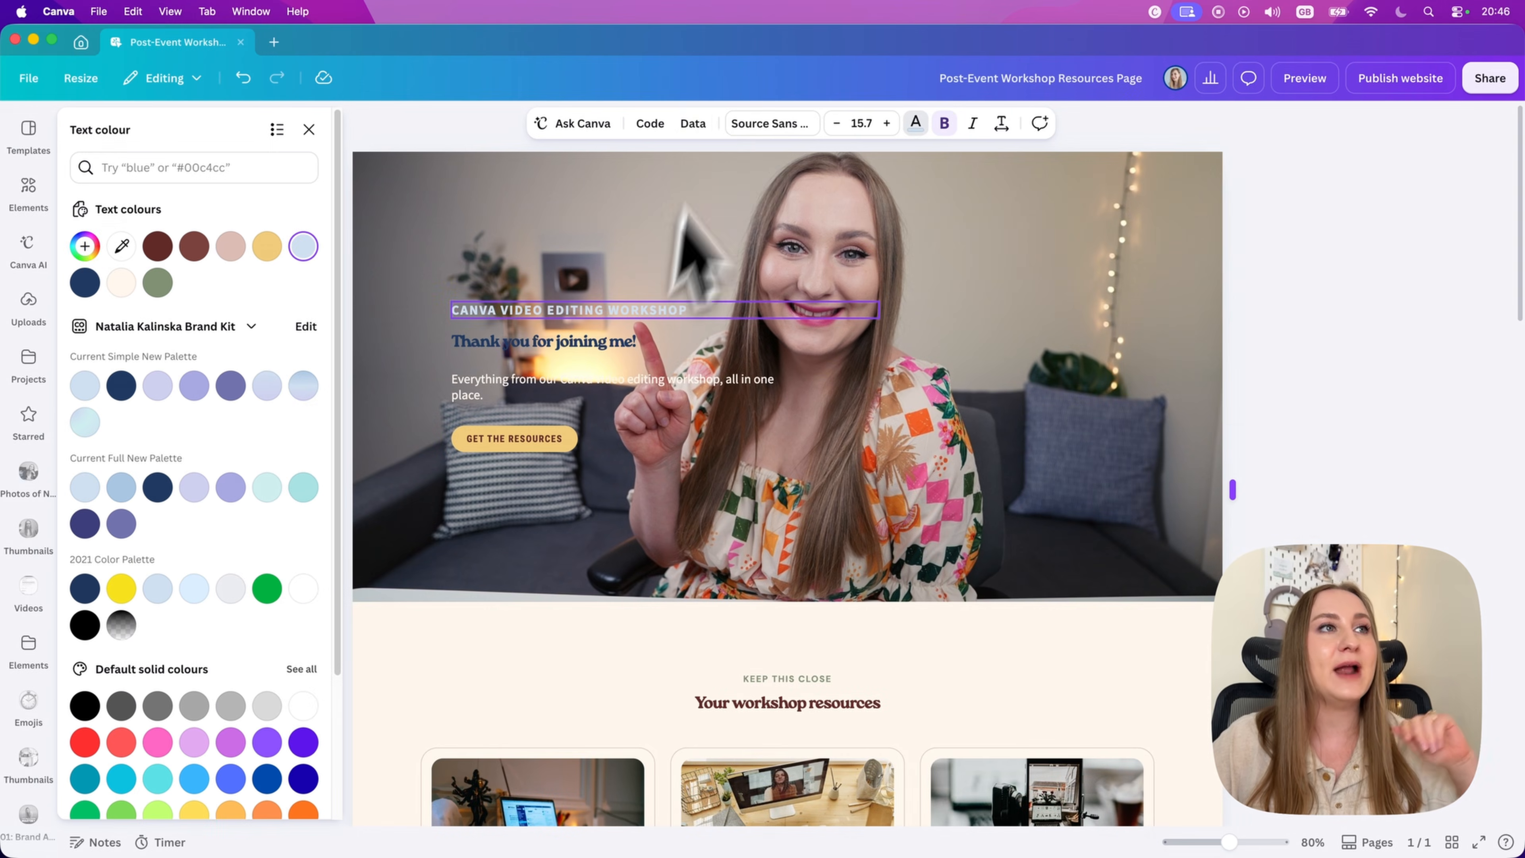
left_click(772, 124)
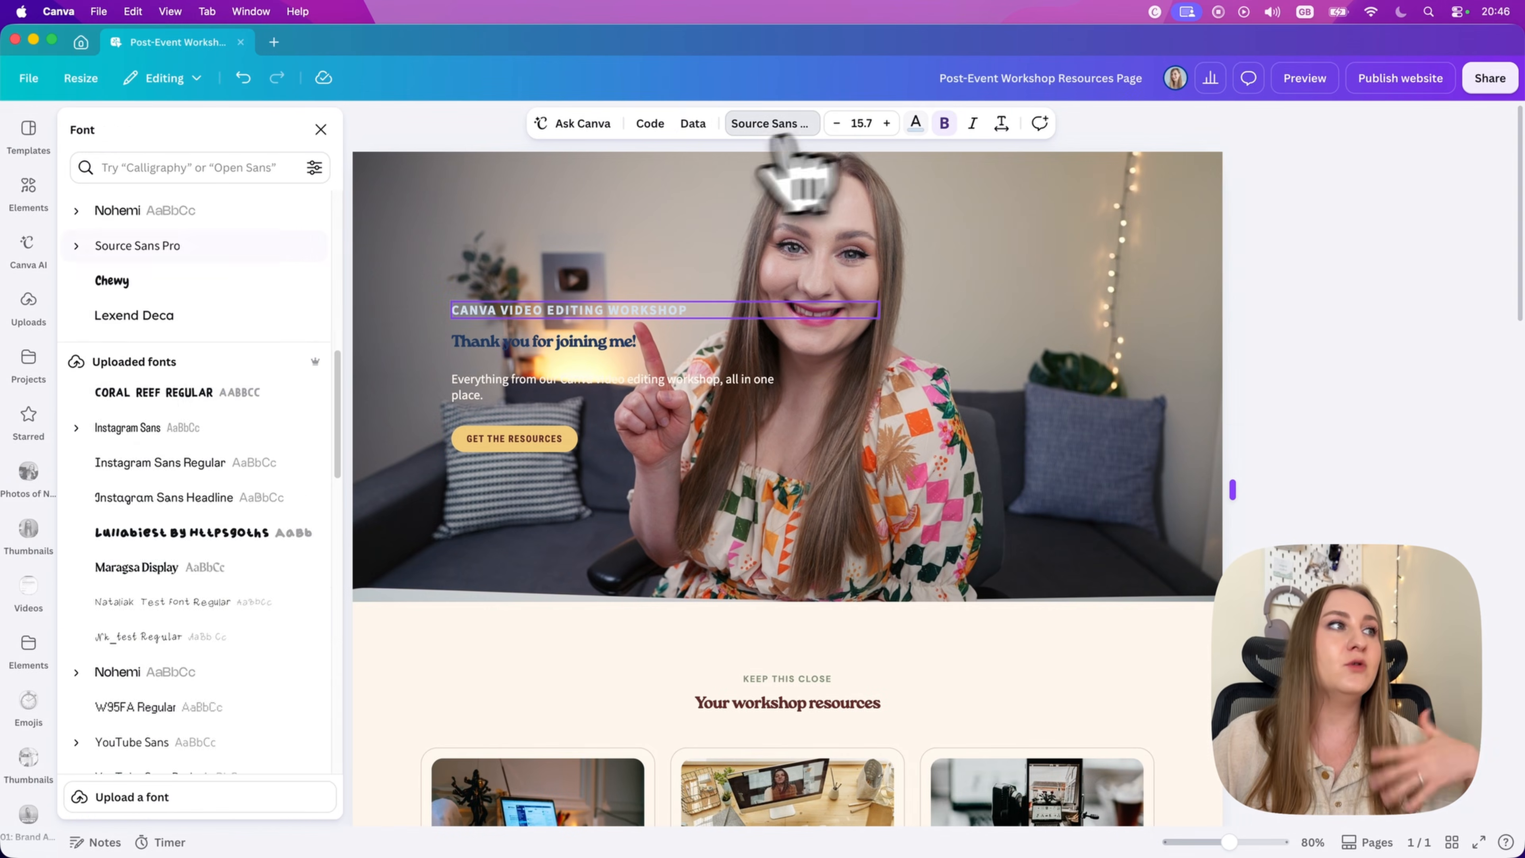
scroll(174, 444, "down", 2)
scroll(216, 493, "down", 3)
scroll(302, 540, "up", 10)
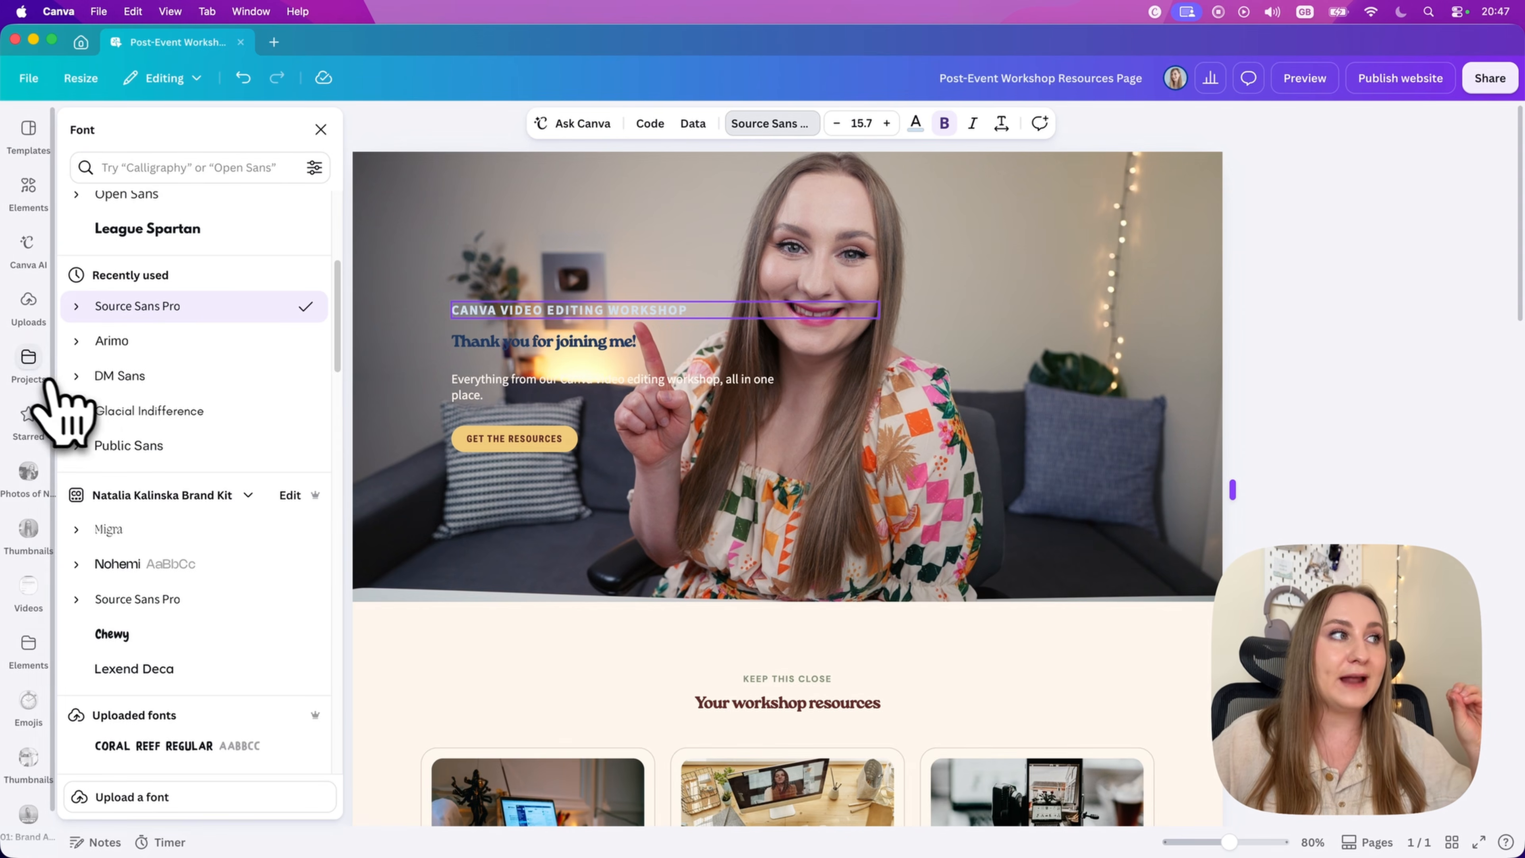
left_click(35, 373)
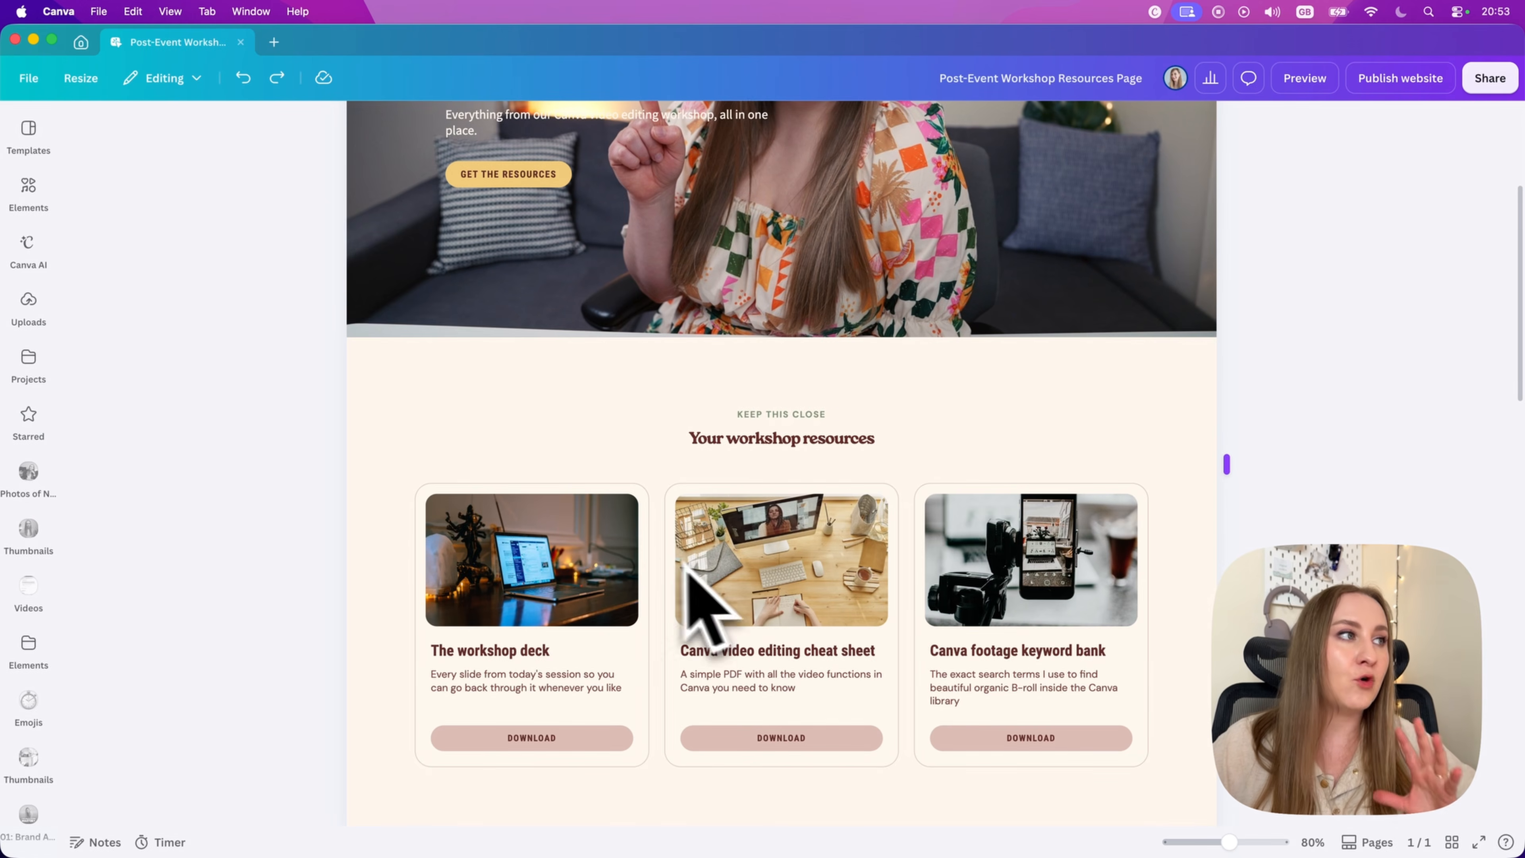
Step: Replace the workshop deck card's image with the uploaded "Hello!" editor screenshot and the cheat sheet card's image with the uploaded laptop-and-plants photo
left_click(33, 310)
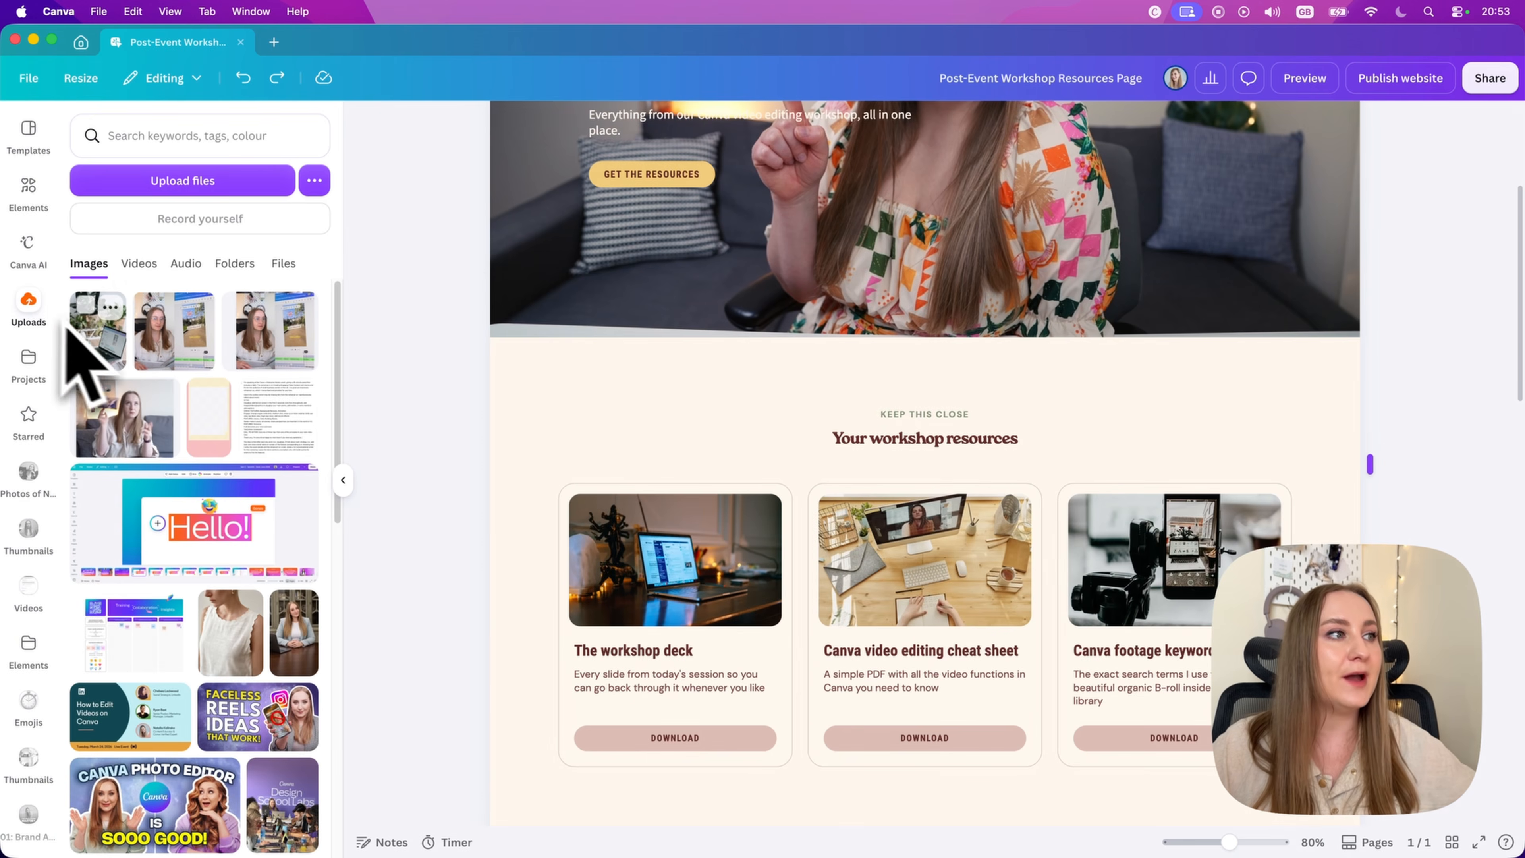
left_click_drag(187, 544, 751, 643)
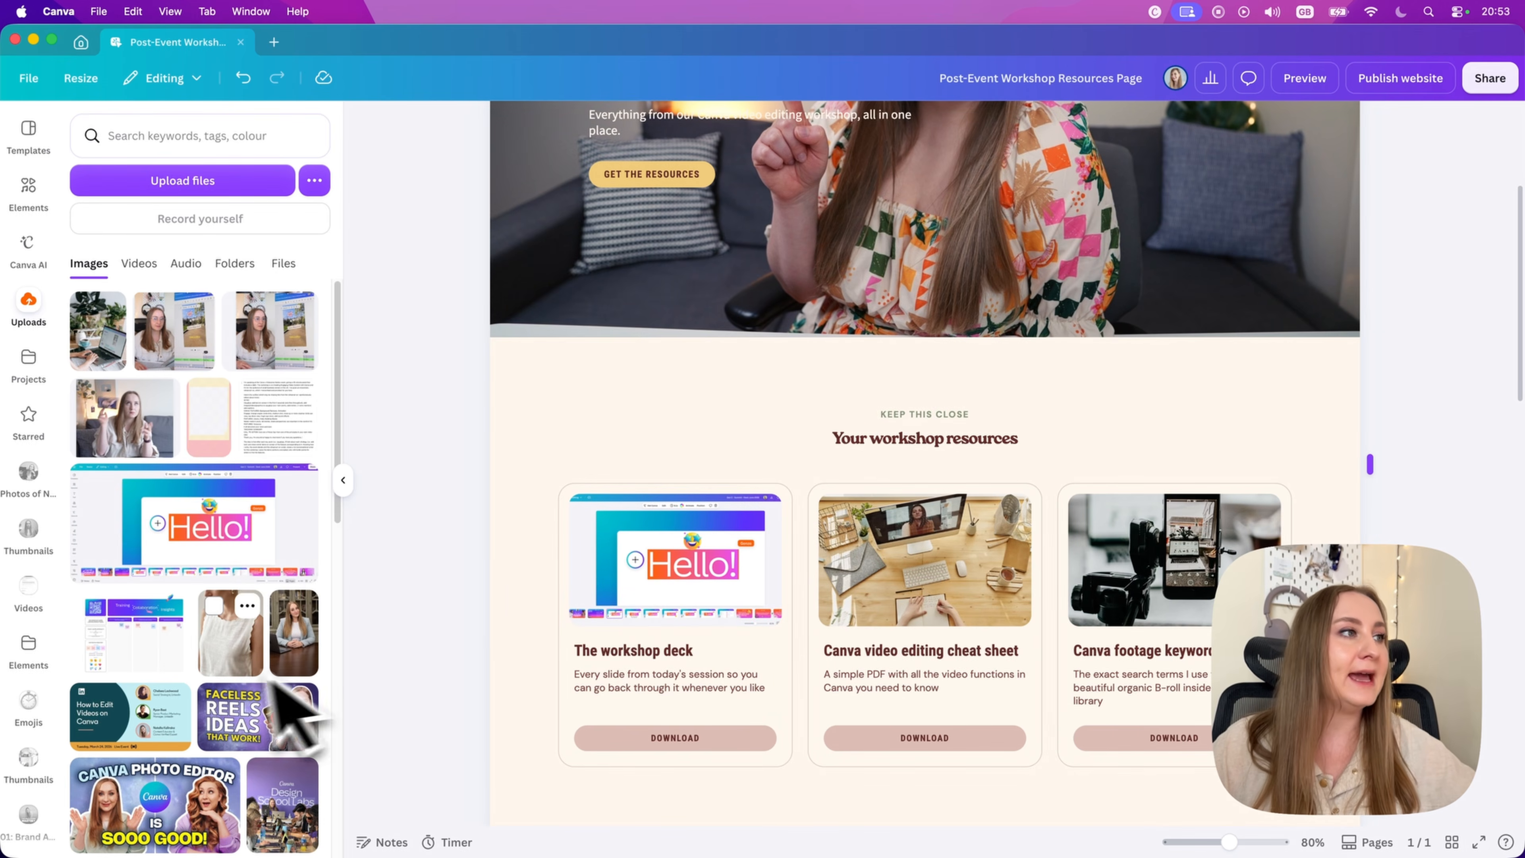
left_click_drag(289, 817, 936, 577)
left_click_drag(119, 340, 940, 666)
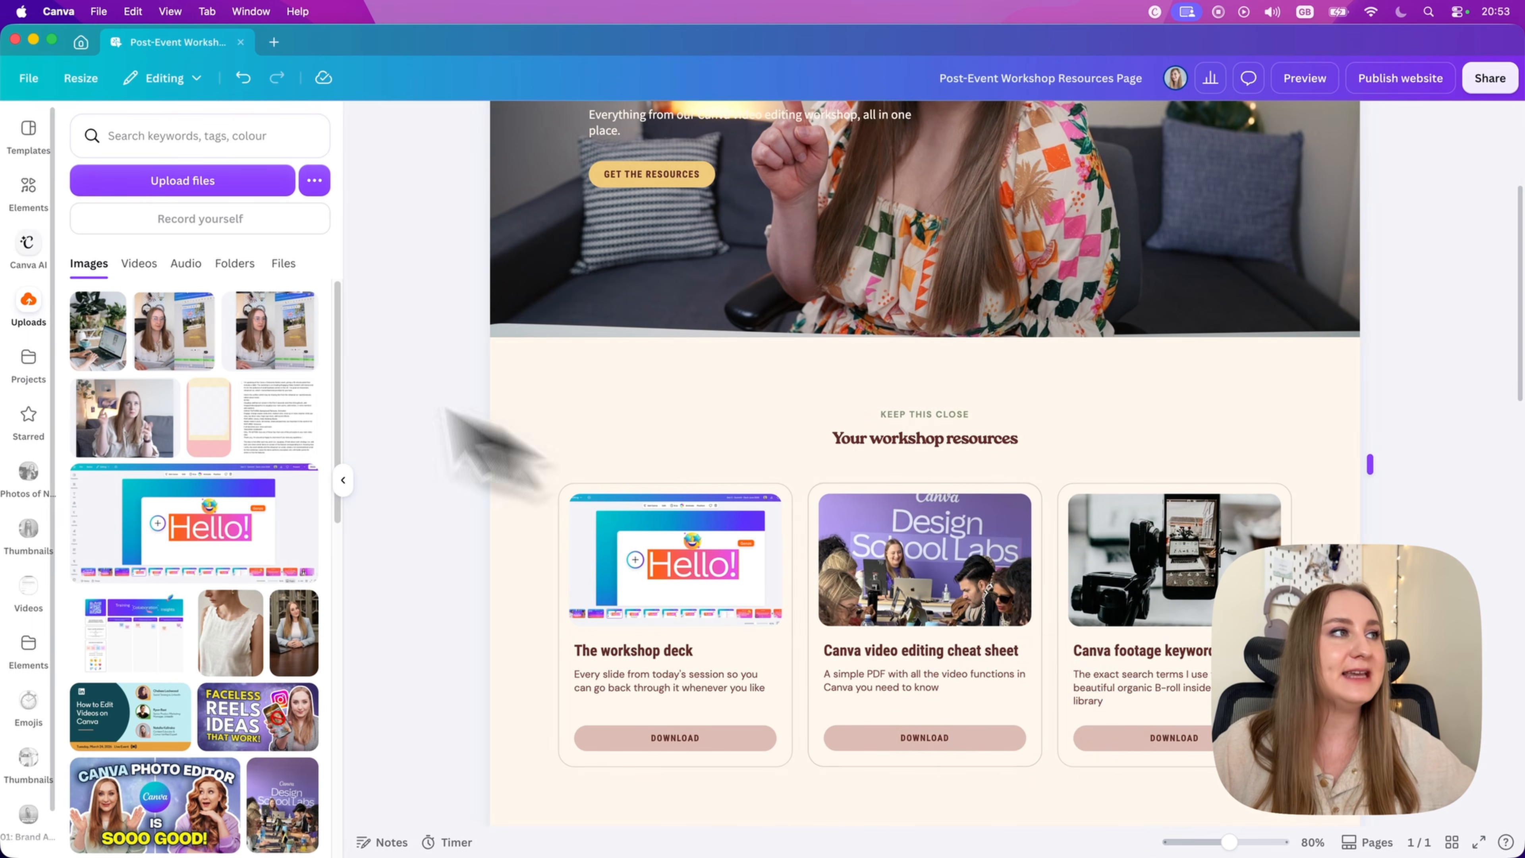
left_click_drag(77, 347, 972, 565)
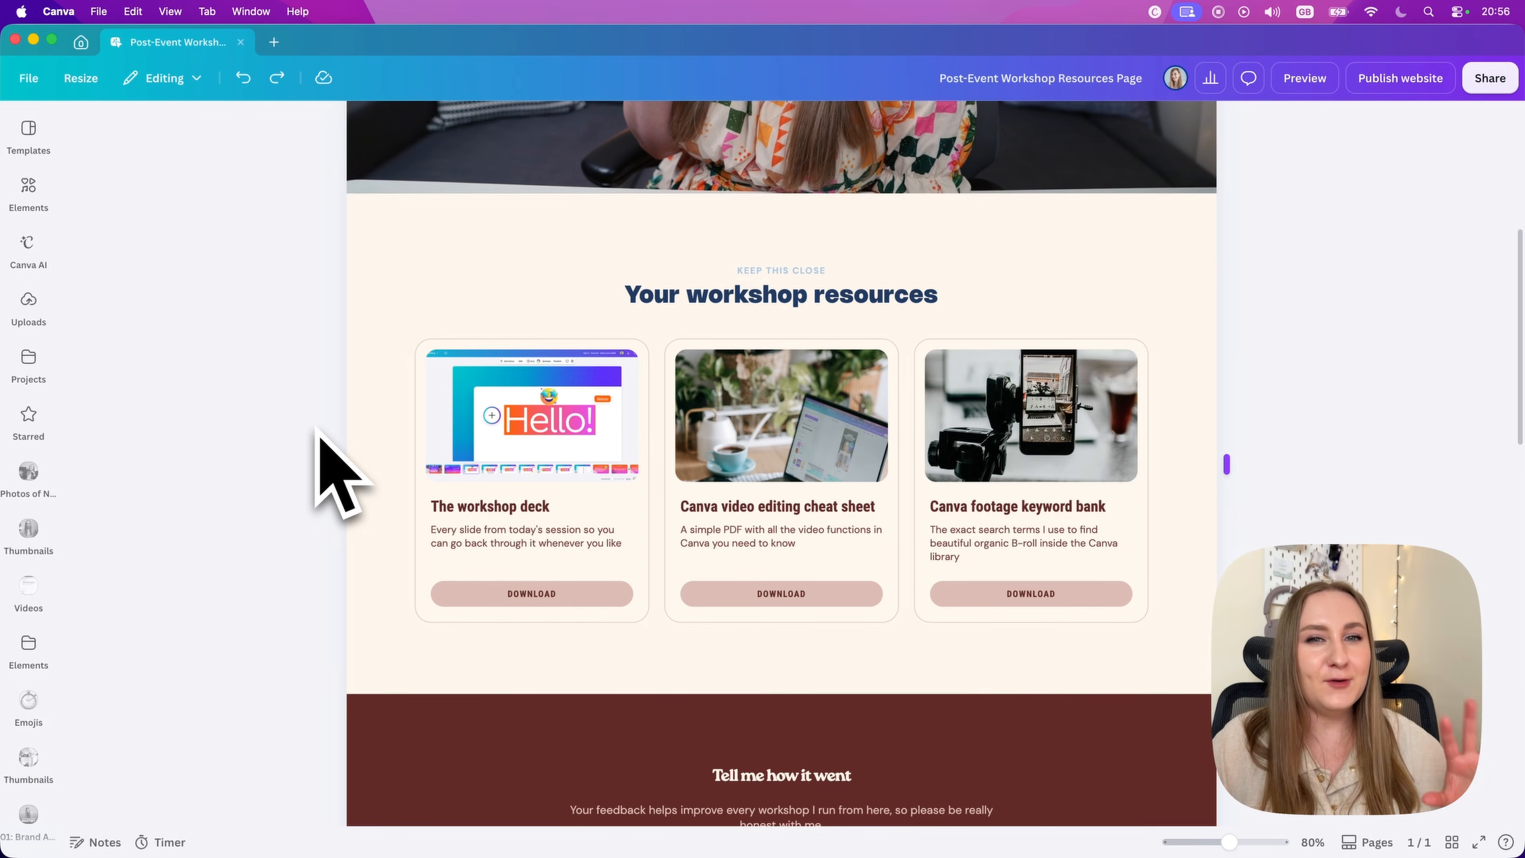
Step: Select the whole hero description under "Thank you for joining!" and paste the copied content over it
scroll(318, 462, "up", 10)
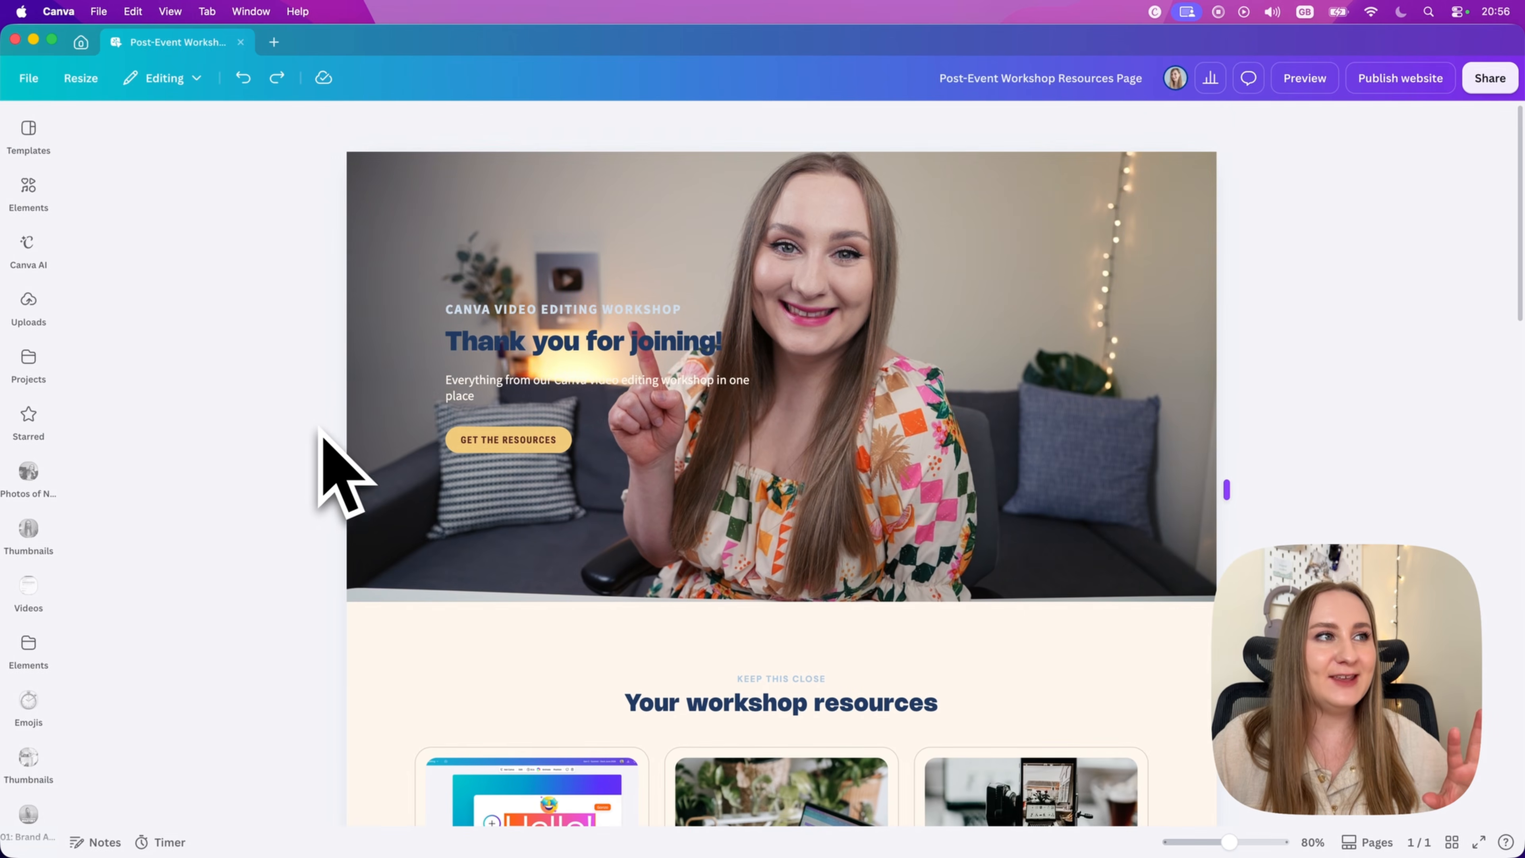
left_click(487, 390)
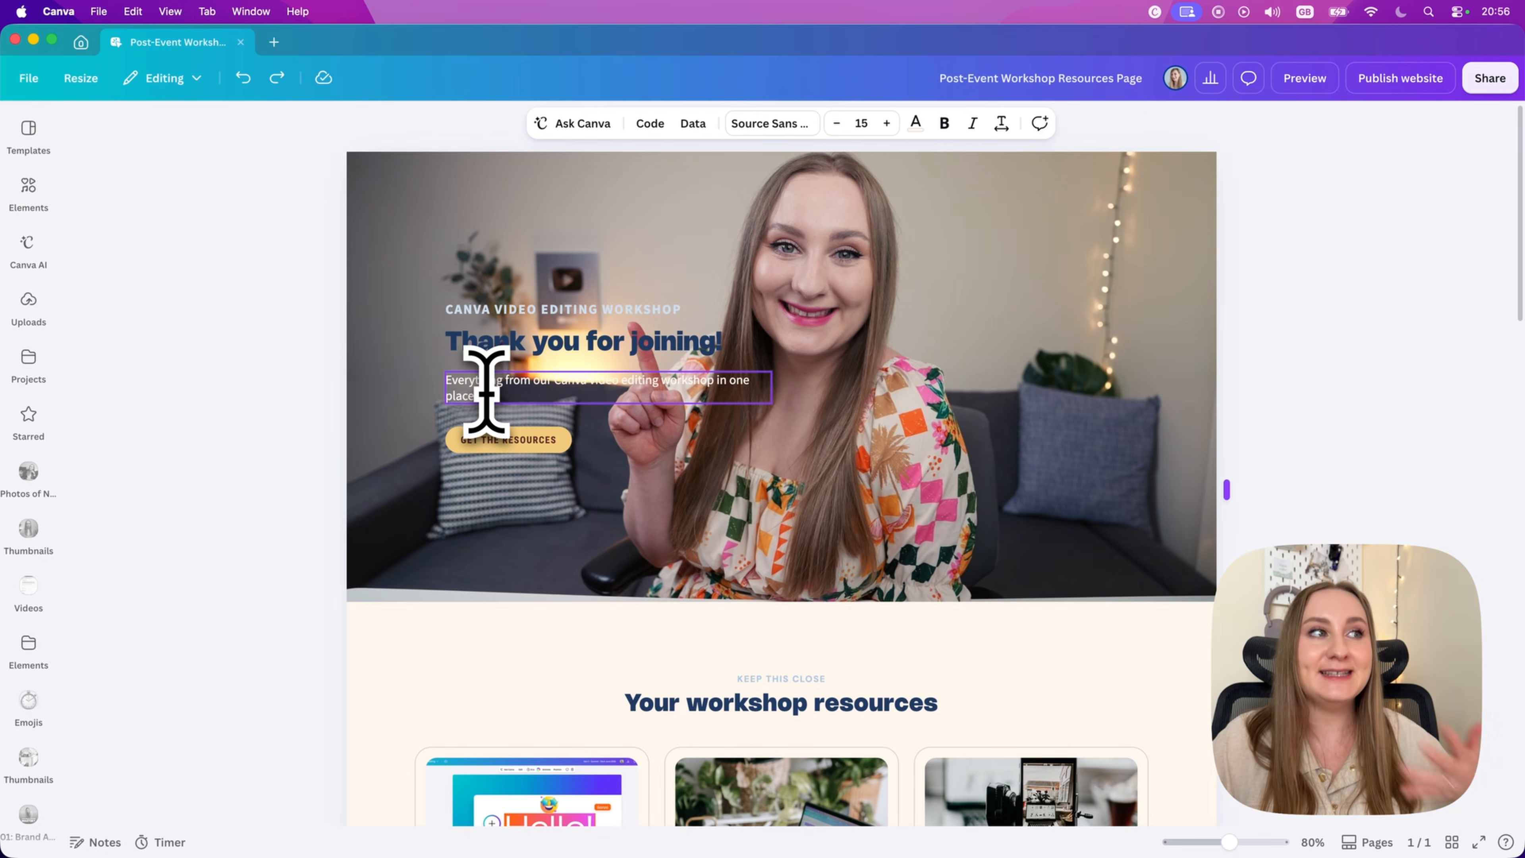
double_click(486, 391)
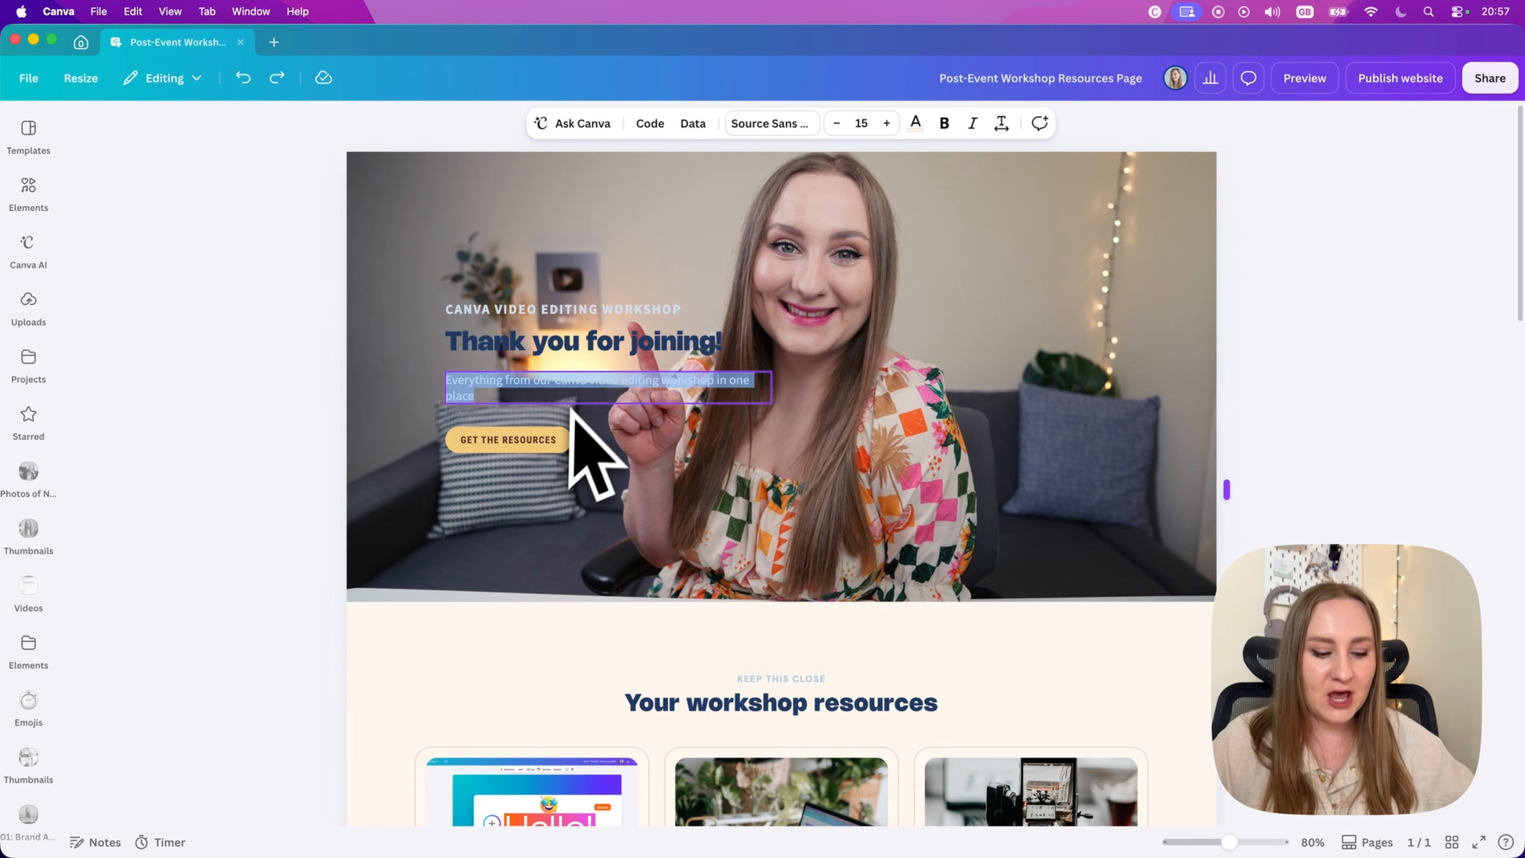
type("This is your hub for the resources mentioned during the workshop, ways to keep learning from me and to get in touch.")
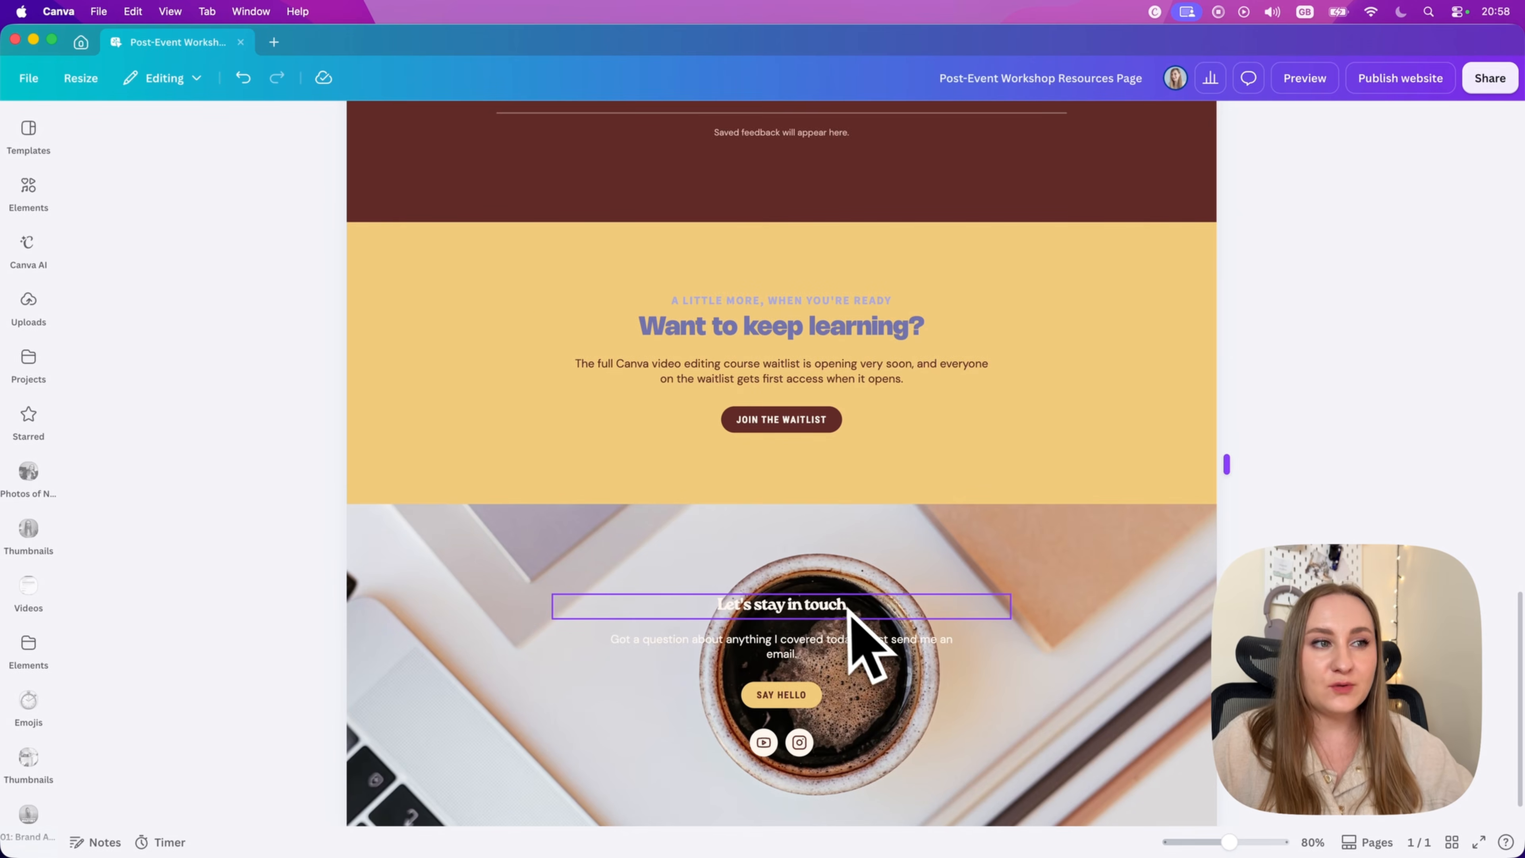
Step: Change the font of the "Let's stay in touch" heading in the footer to Nohemi ExtraBold
left_click(849, 609)
left_click(896, 327)
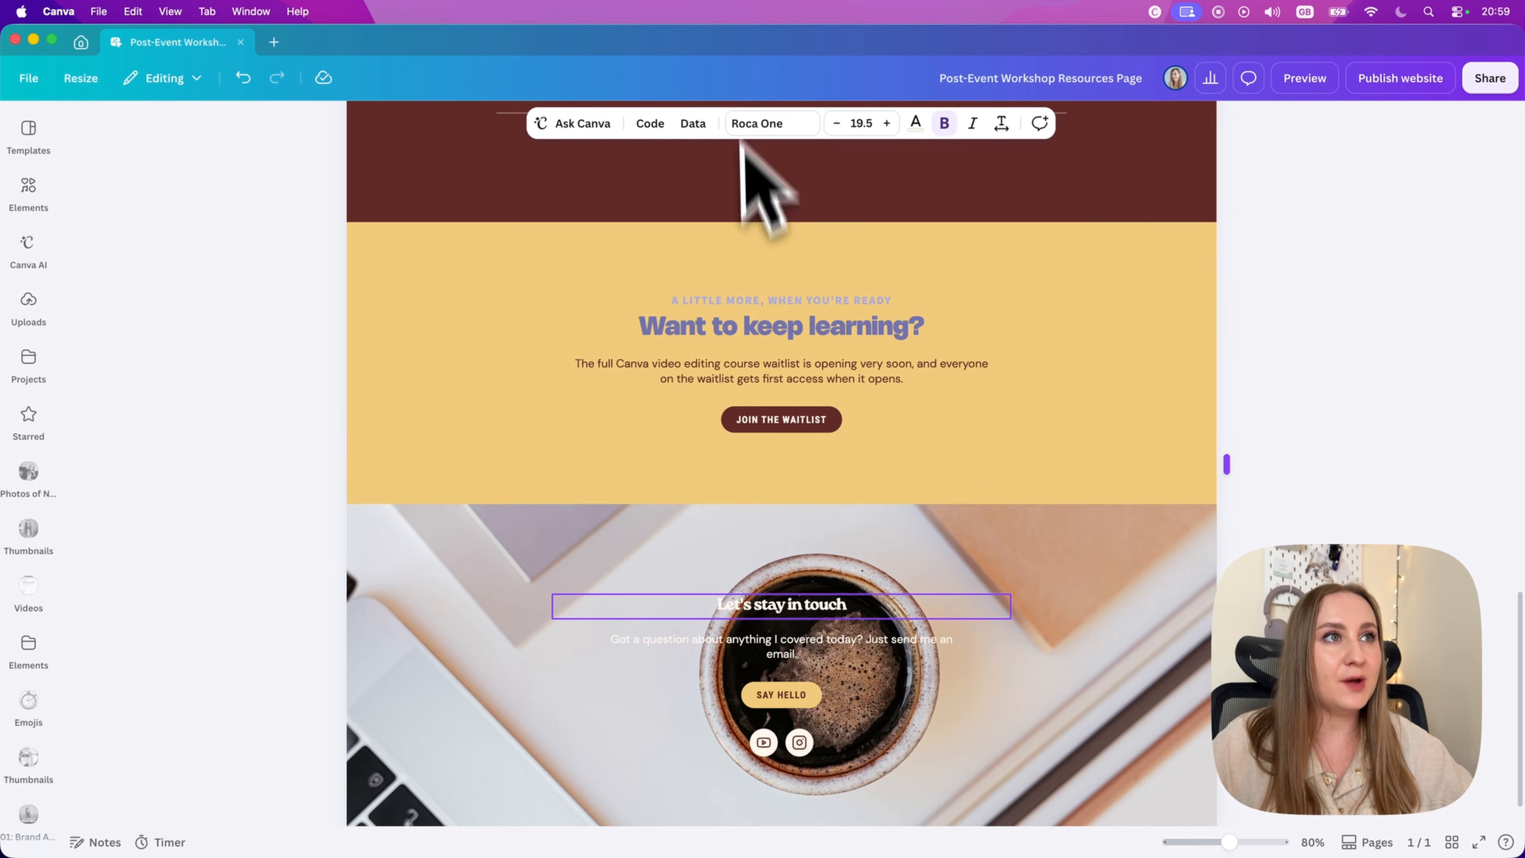
left_click(753, 153)
left_click(835, 609)
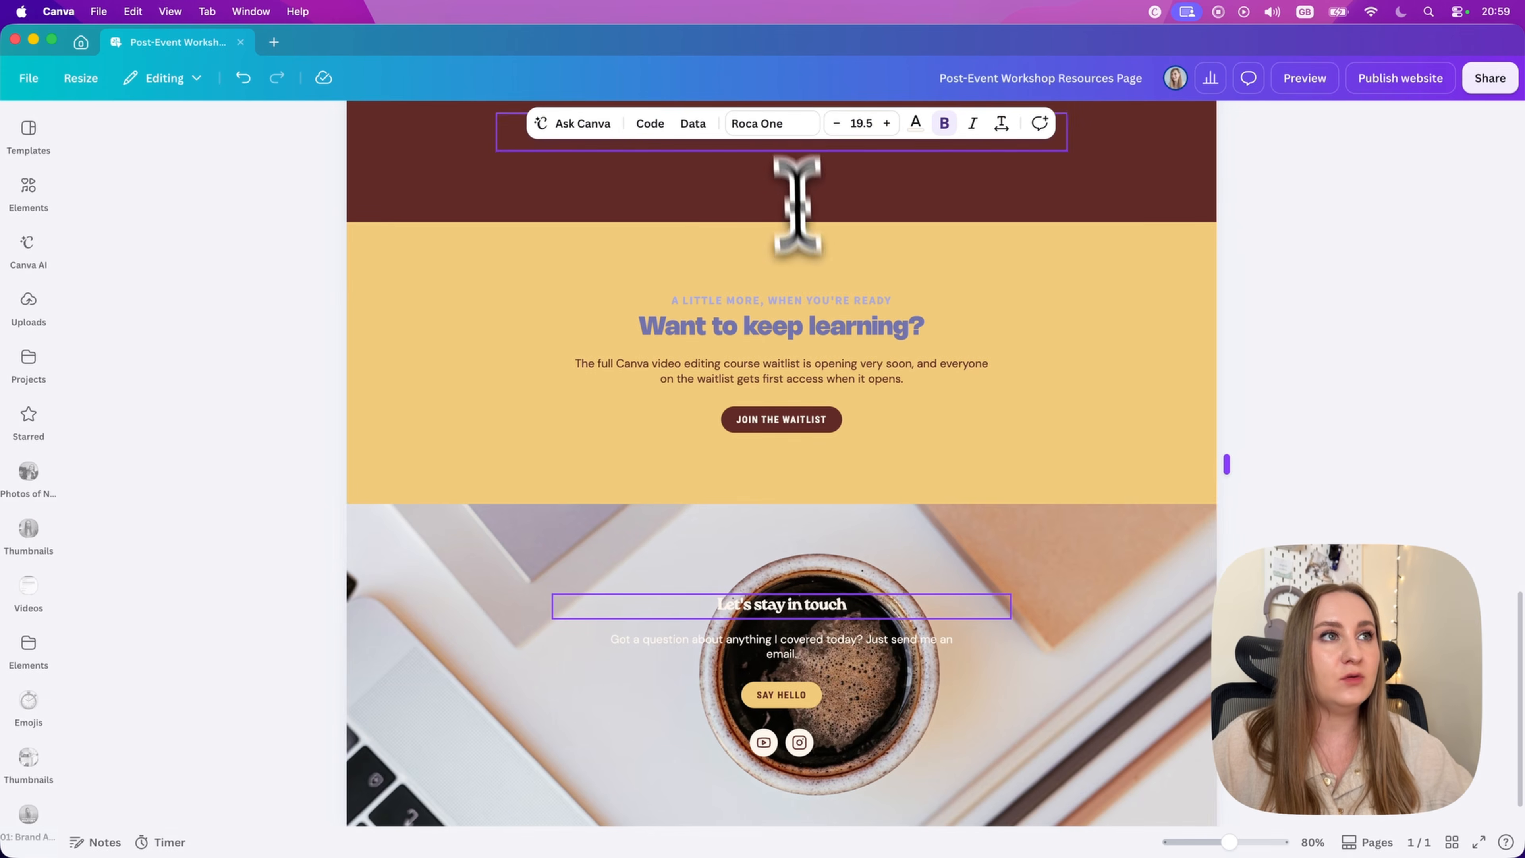
left_click(771, 124)
left_click(76, 518)
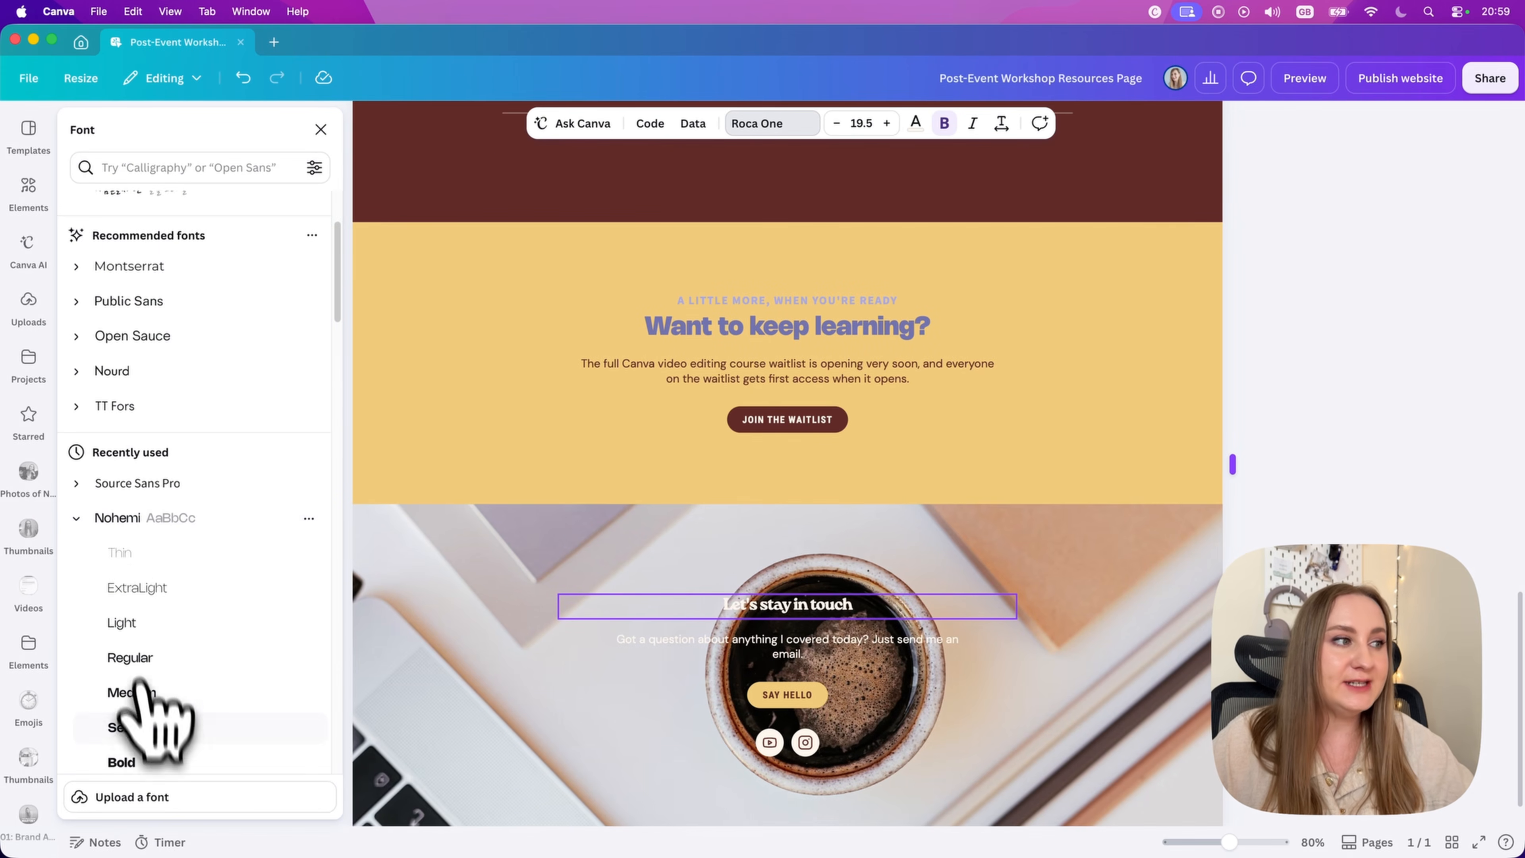
scroll(146, 757, "down", 2)
left_click(138, 739)
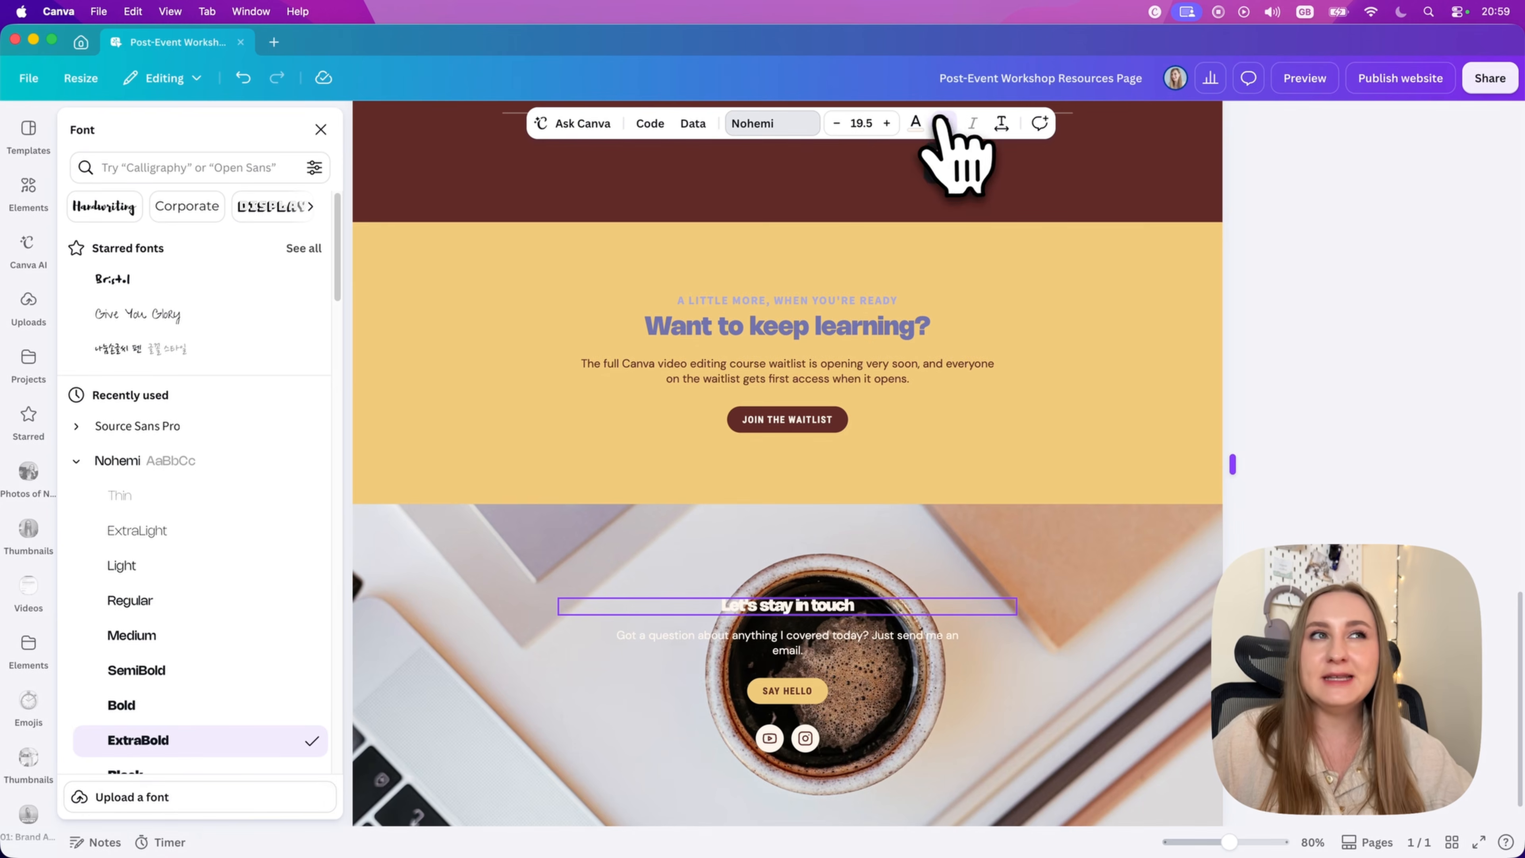
Step: Try dark navy on the "Let's stay in touch" heading, and settle on white from the 2021 Color Palette
left_click(915, 123)
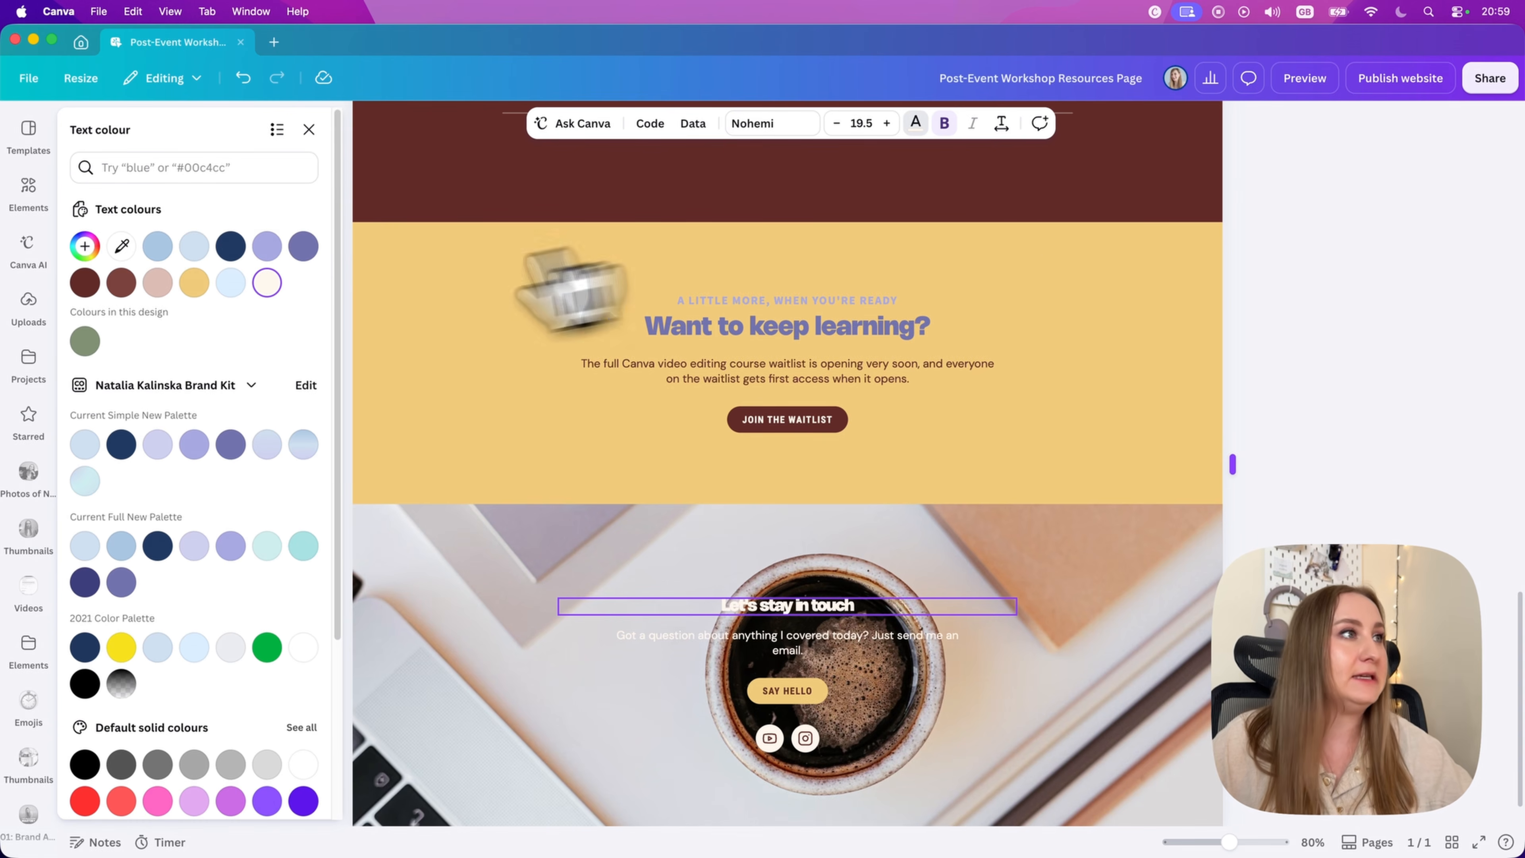
left_click(231, 246)
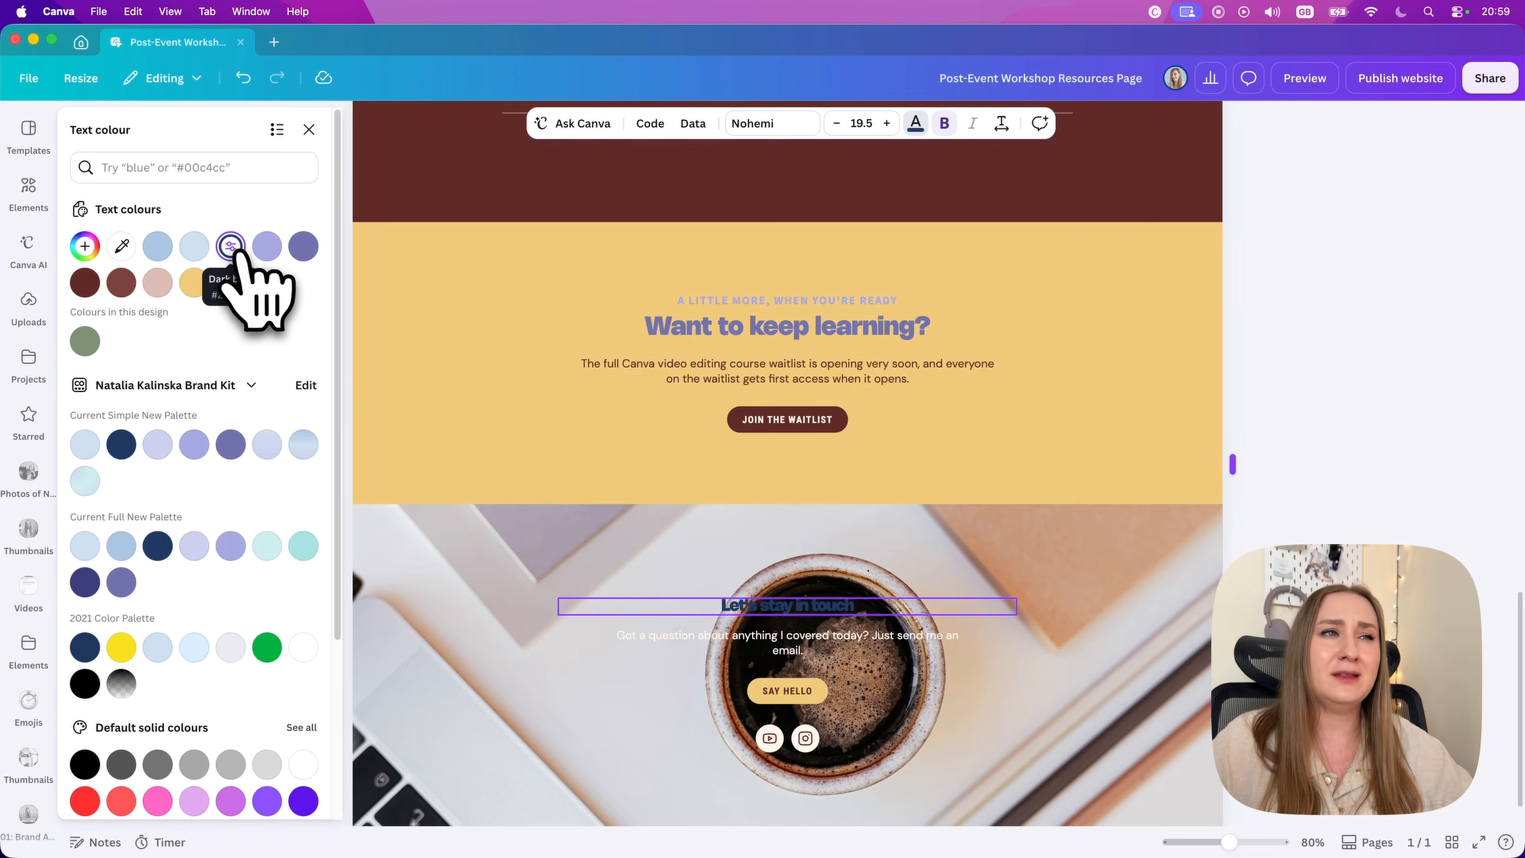
left_click(302, 646)
Step: Widen the letter spacing of the "Let's stay in touch" heading slightly and enlarge its text to size 27.5
left_click(1000, 125)
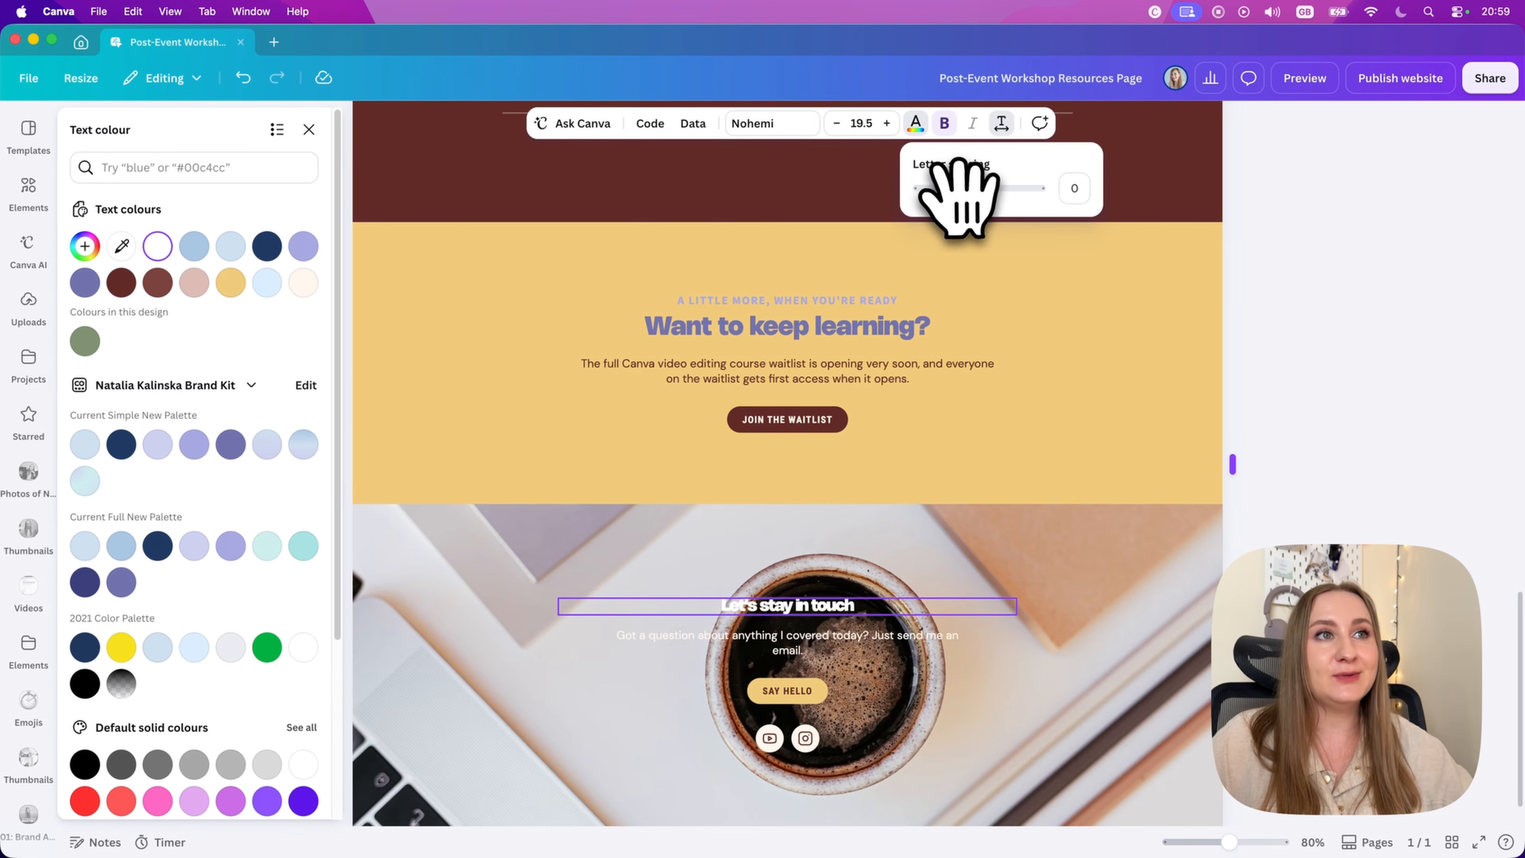
left_click_drag(943, 188, 947, 188)
left_click(885, 124)
left_click(886, 124)
left_click(885, 124)
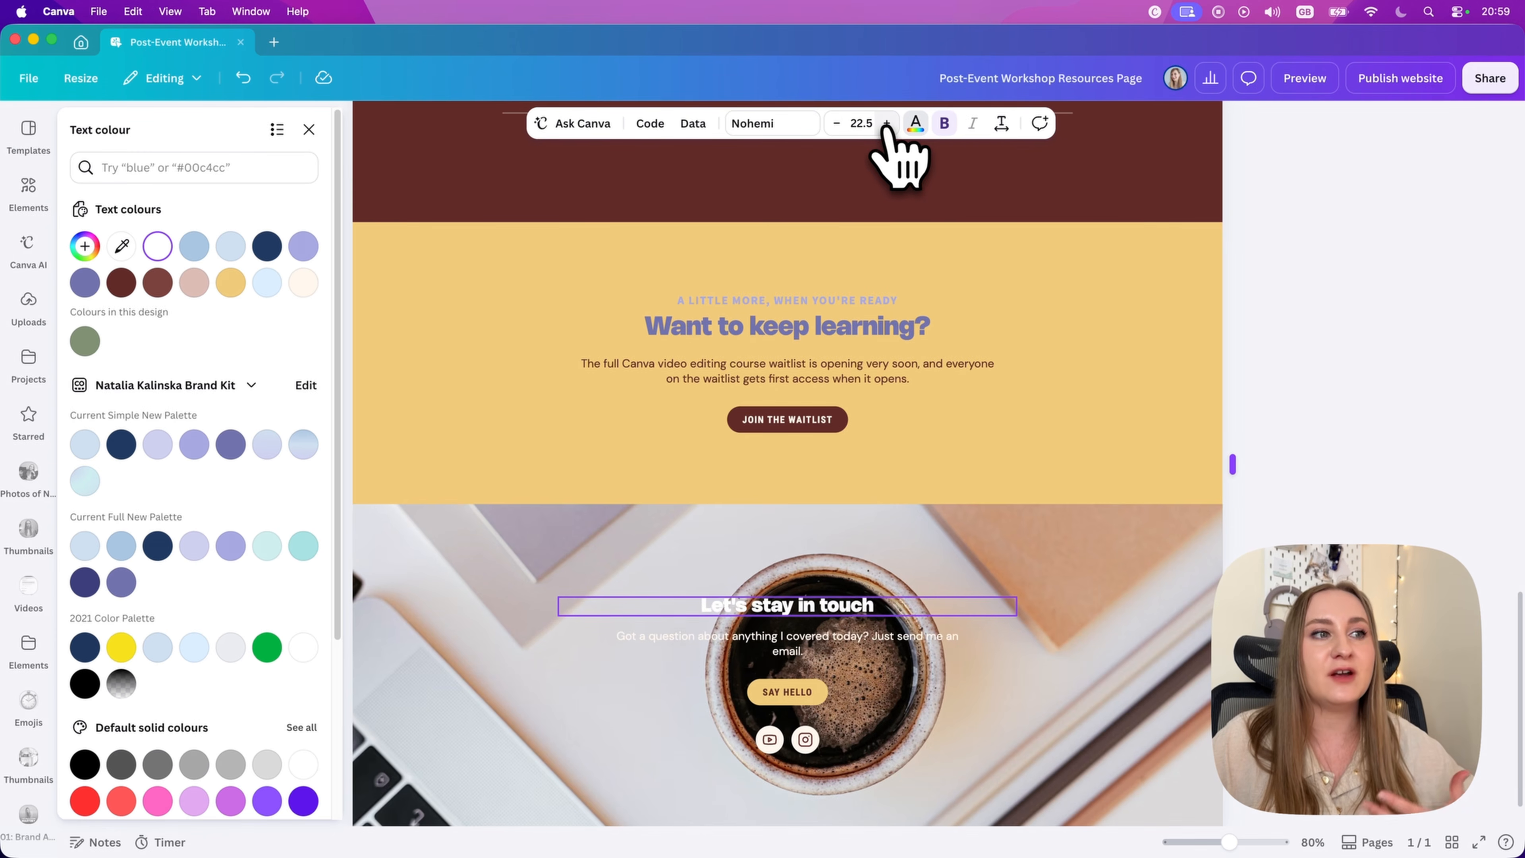
left_click(885, 124)
left_click(885, 124)
left_click(885, 124)
left_click(885, 124)
left_click(885, 124)
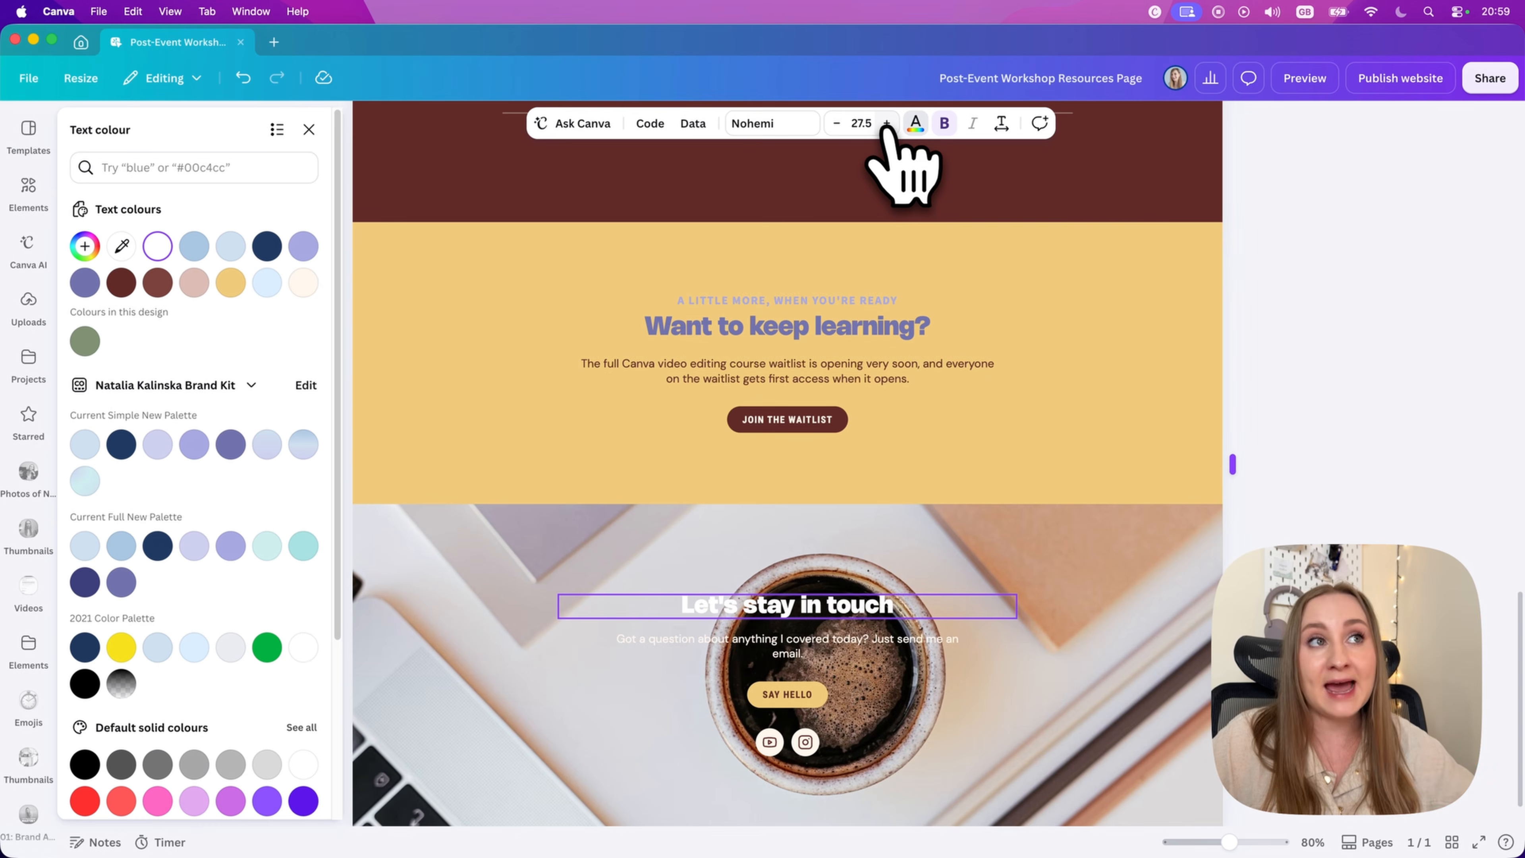
left_click(348, 512)
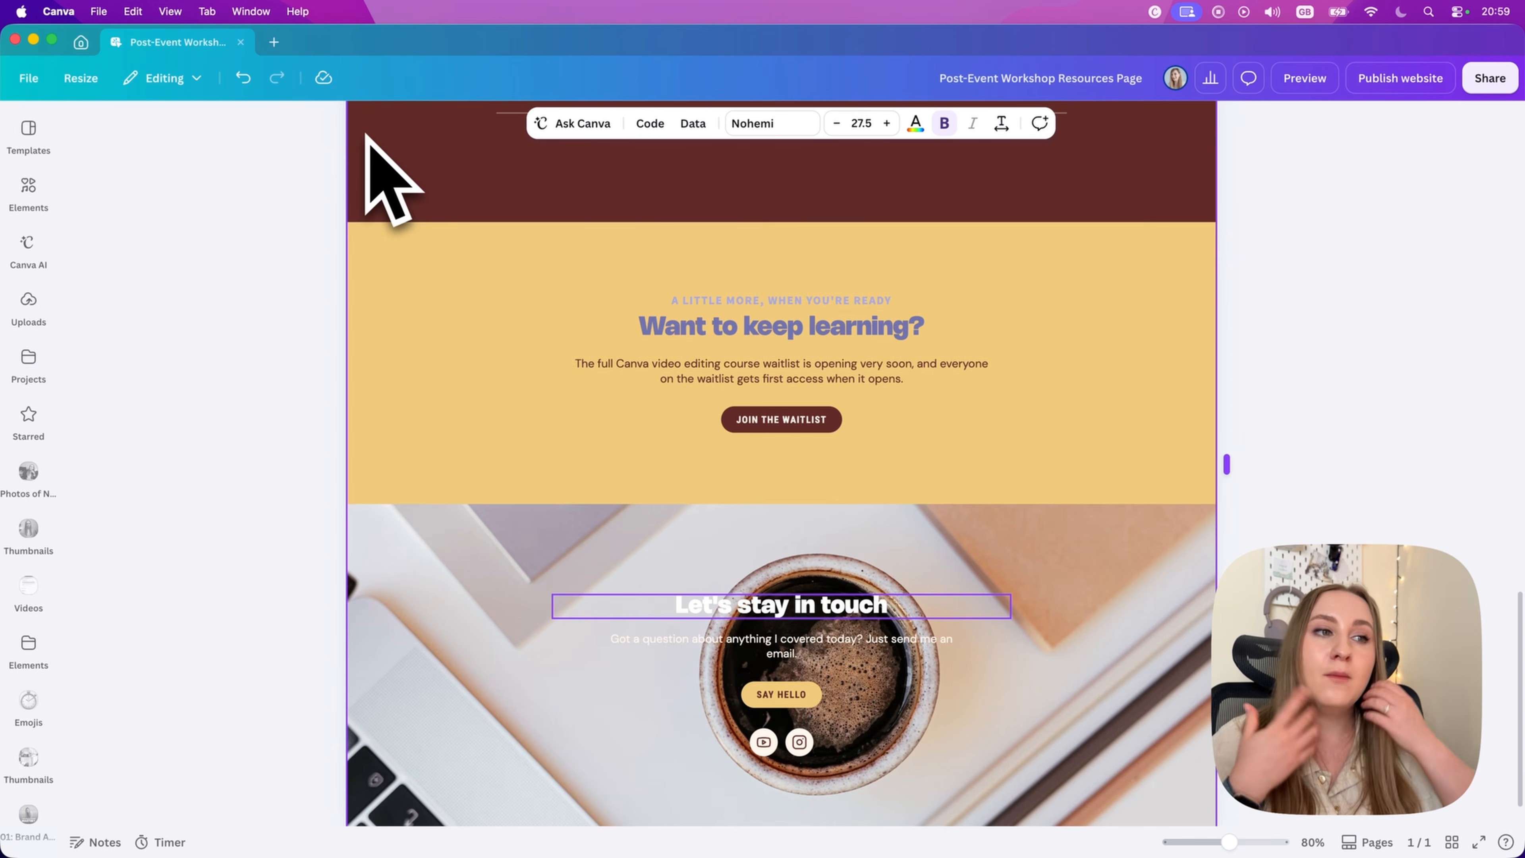
left_click(819, 331)
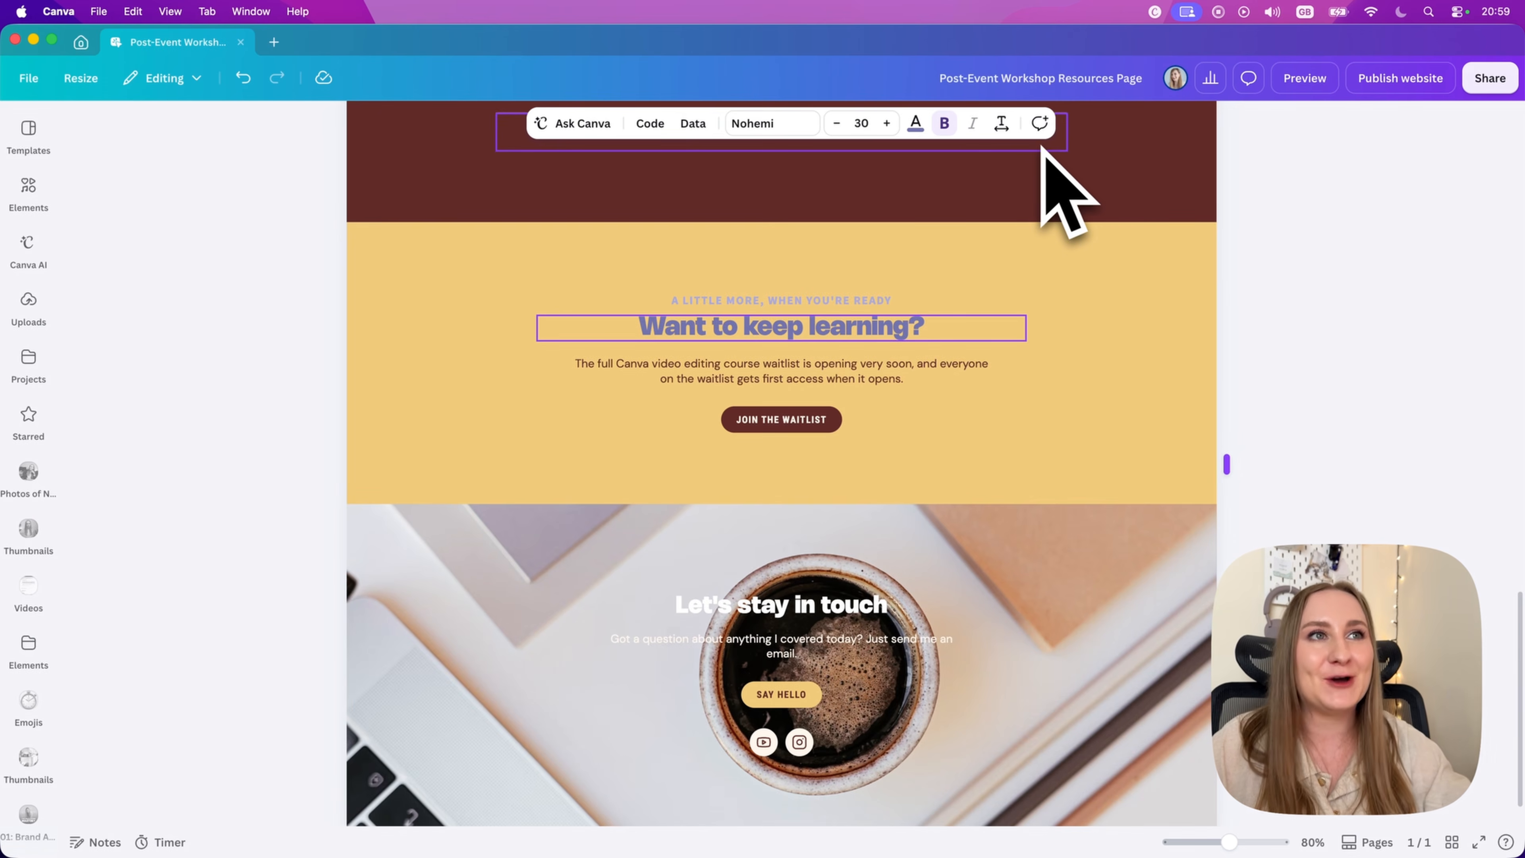
Step: Ask Canva AI to link the workshop deck card's Download button and image to the owner's website address
scroll(1381, 308, "up", 8)
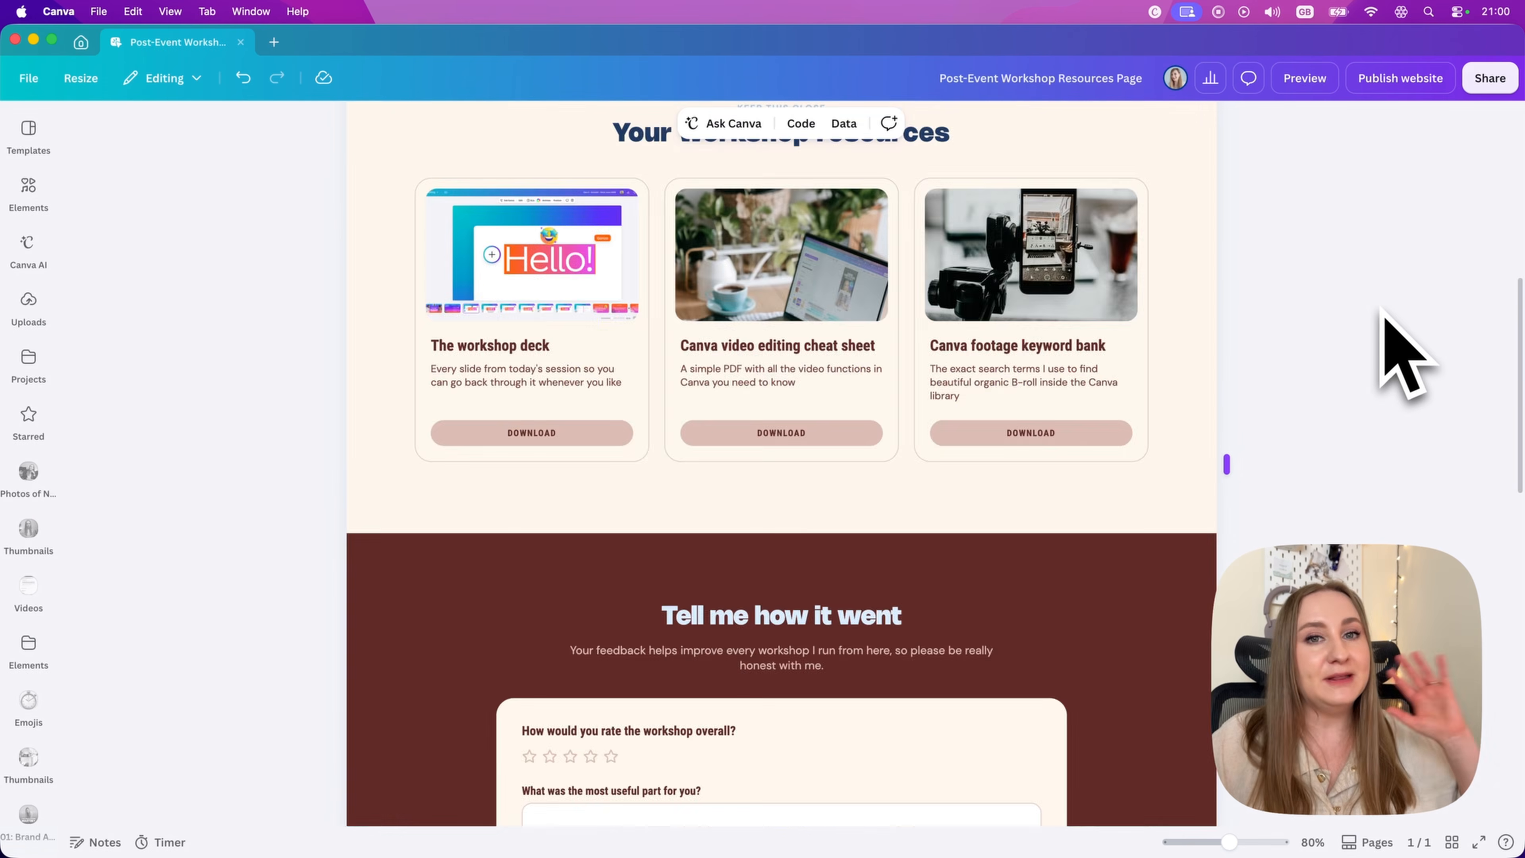
scroll(1400, 348, "up", 5)
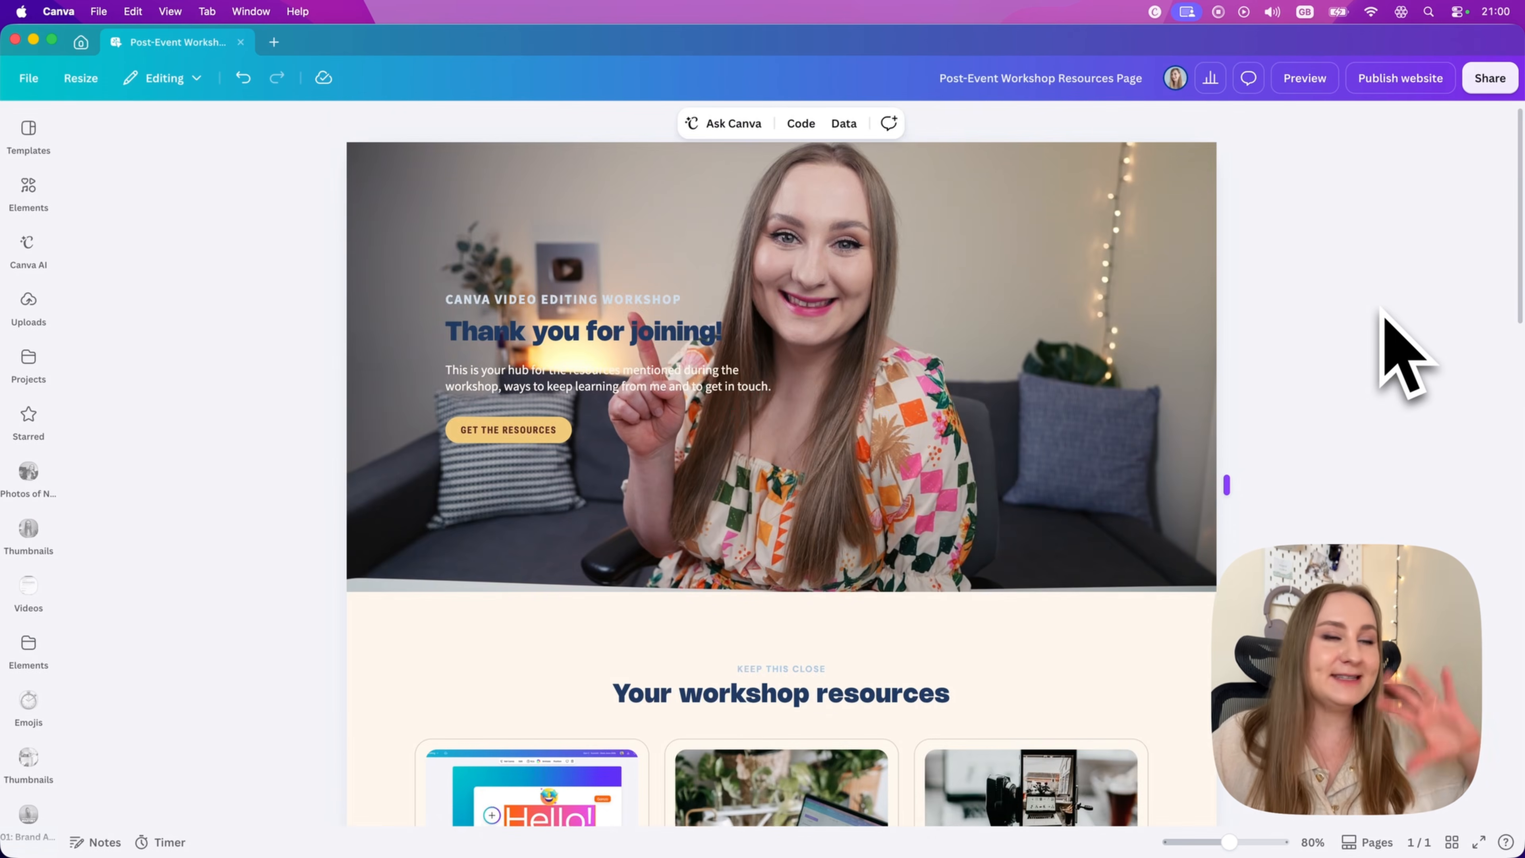
scroll(1411, 340, "down", 1)
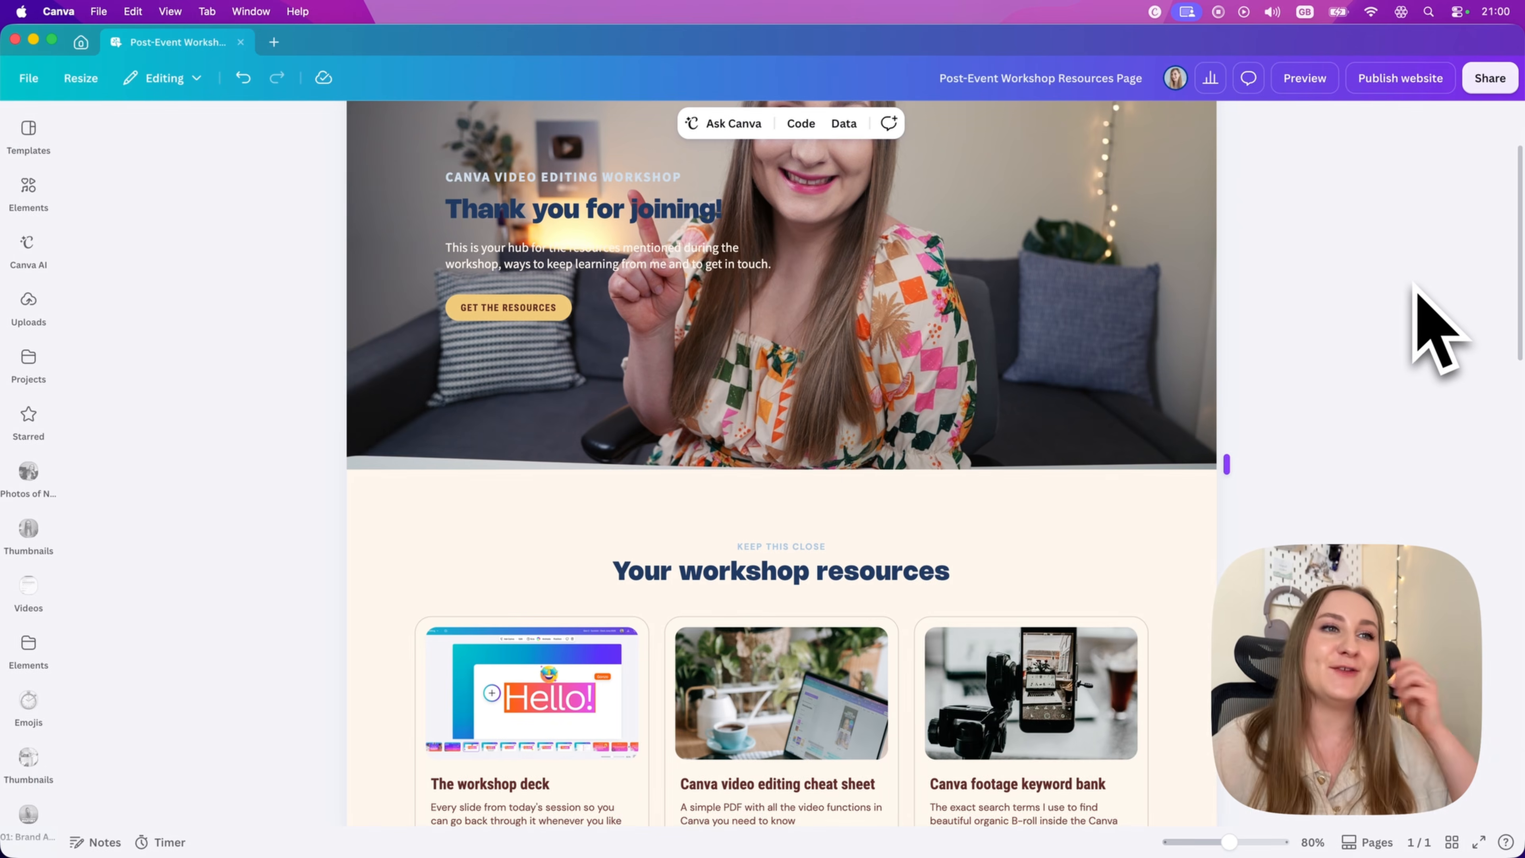
scroll(1434, 327, "down", 3)
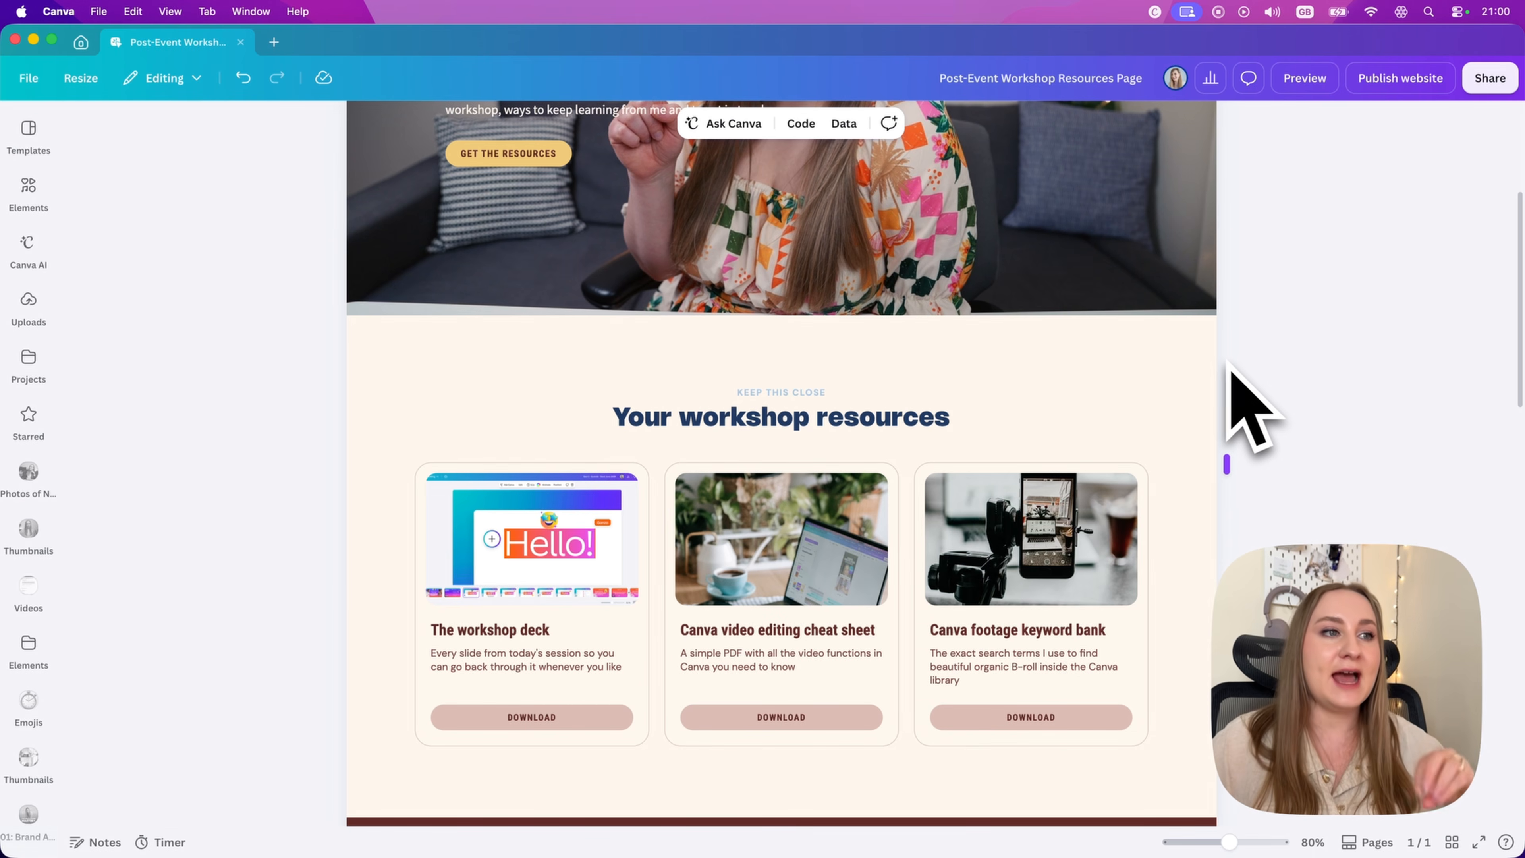
left_click(598, 652)
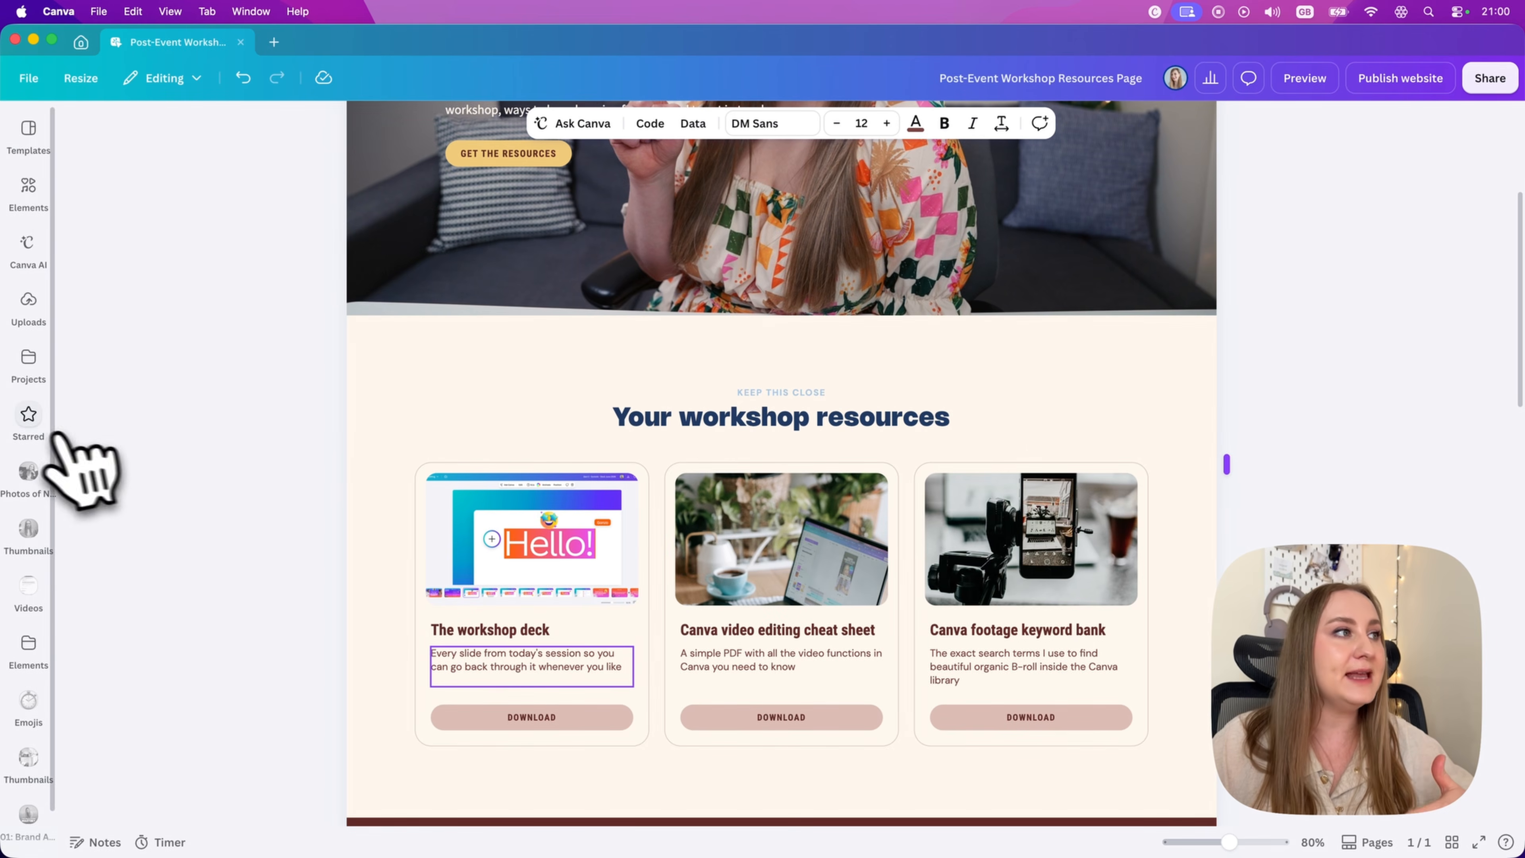
left_click(29, 246)
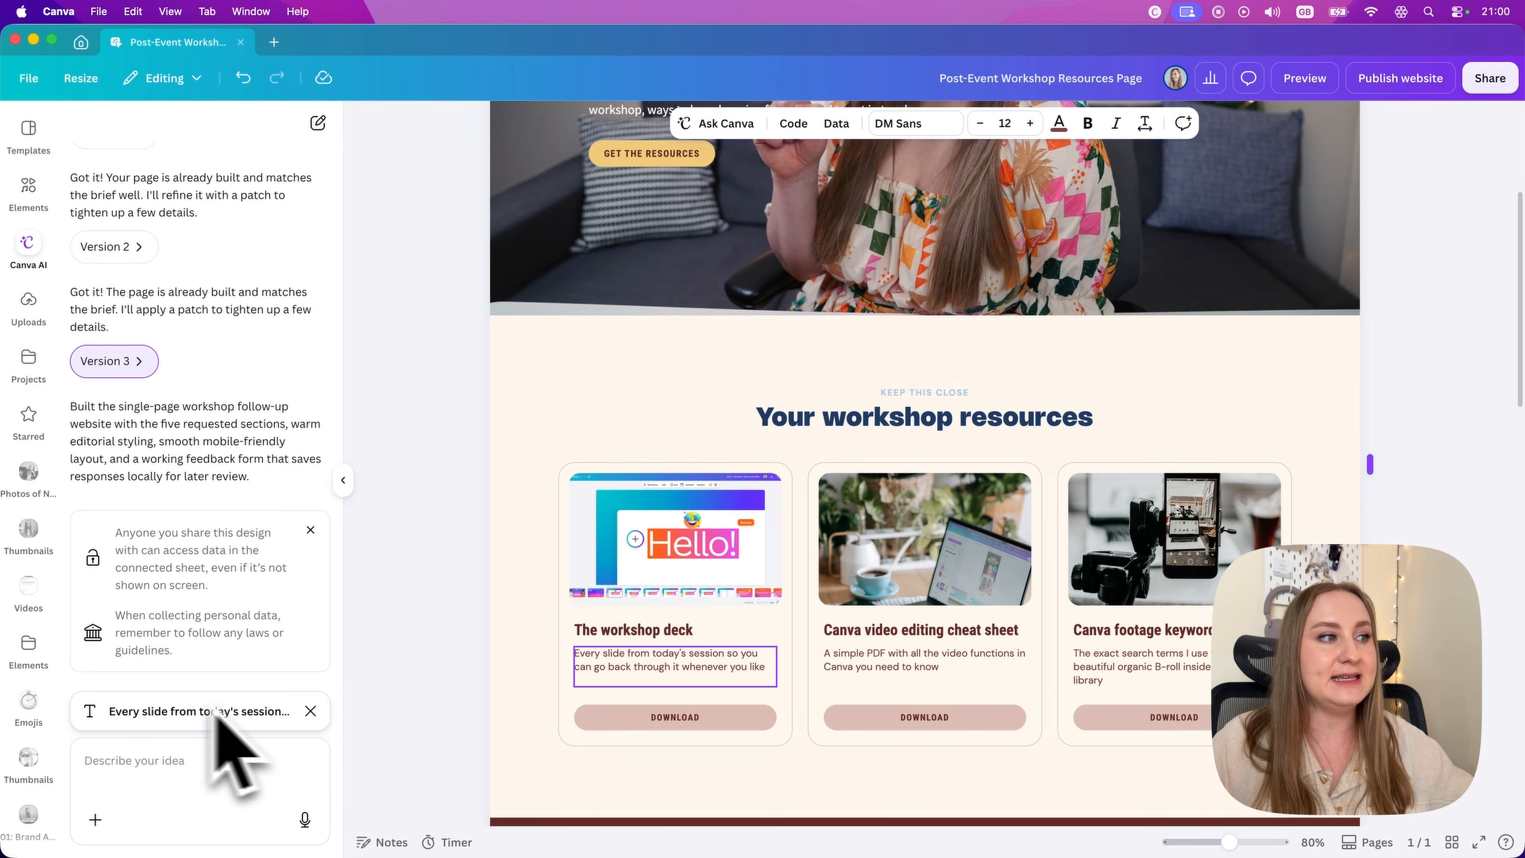
left_click(591, 704)
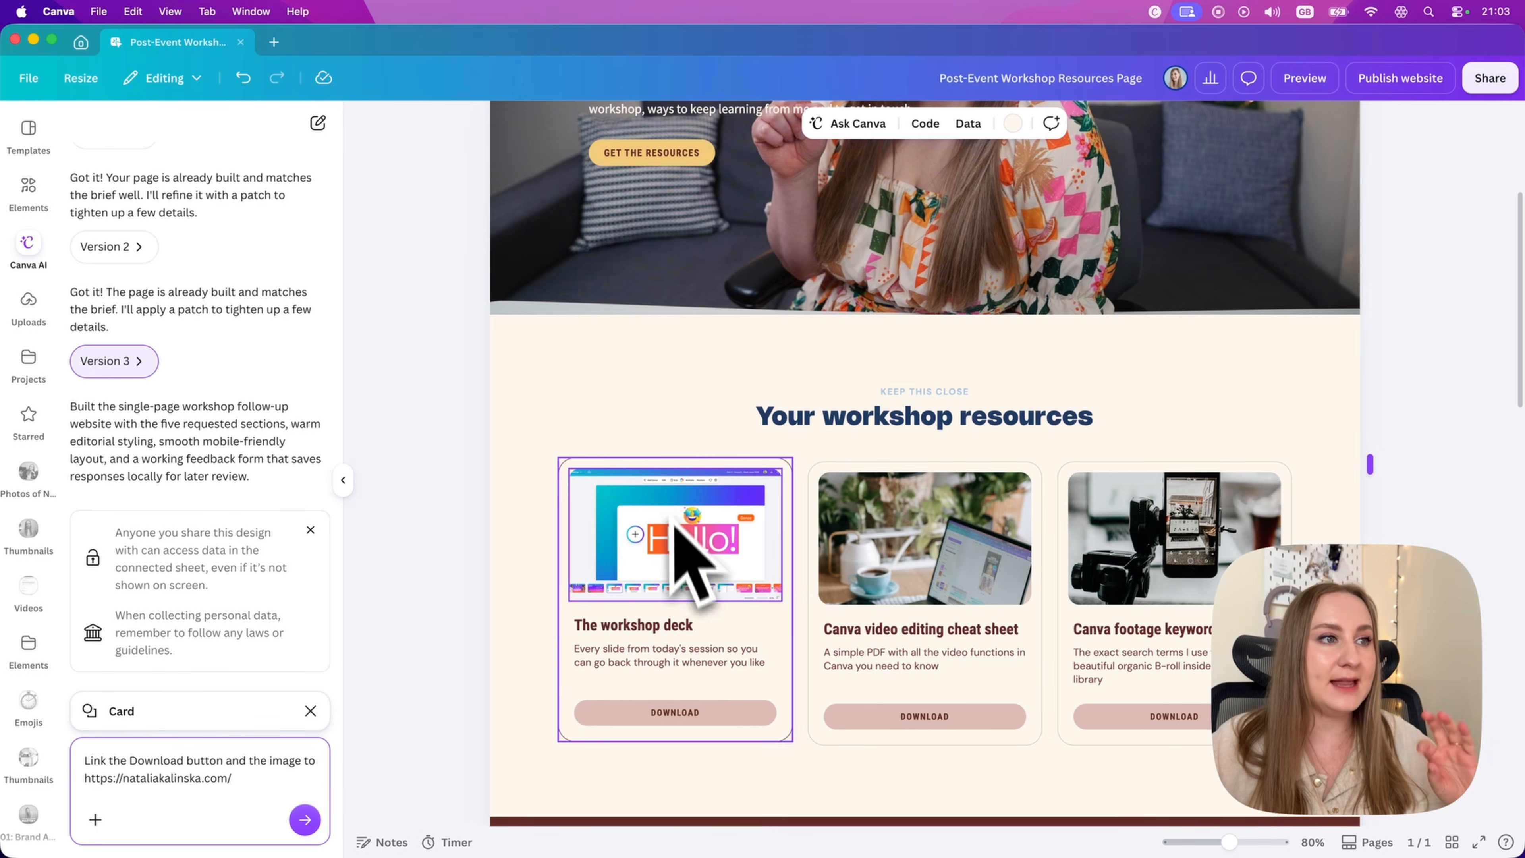
left_click(305, 819)
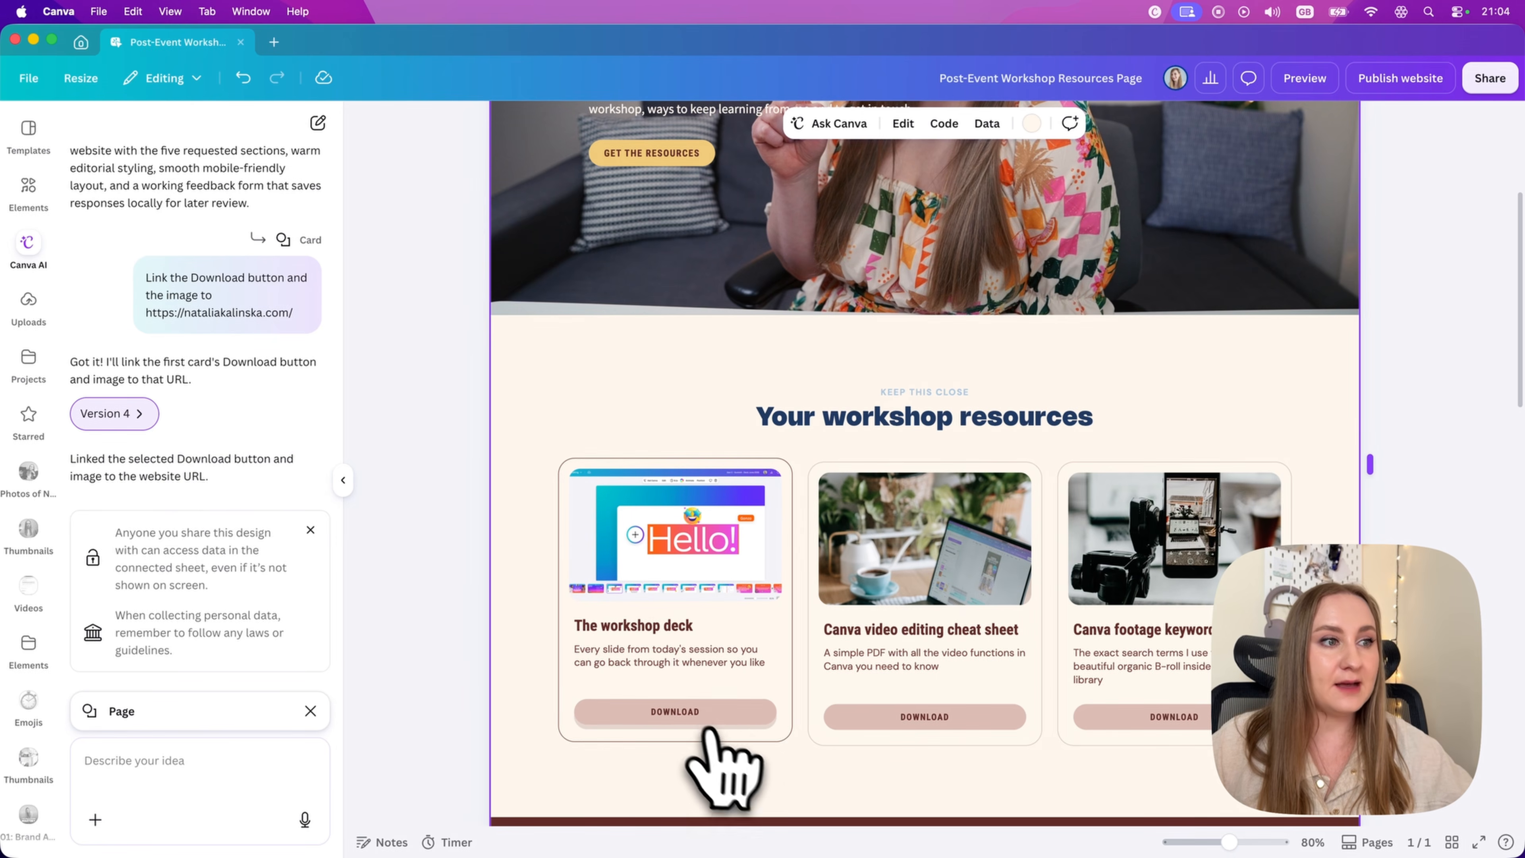
Step: Test the links on the workshop deck card's Download button and image
left_click(700, 716)
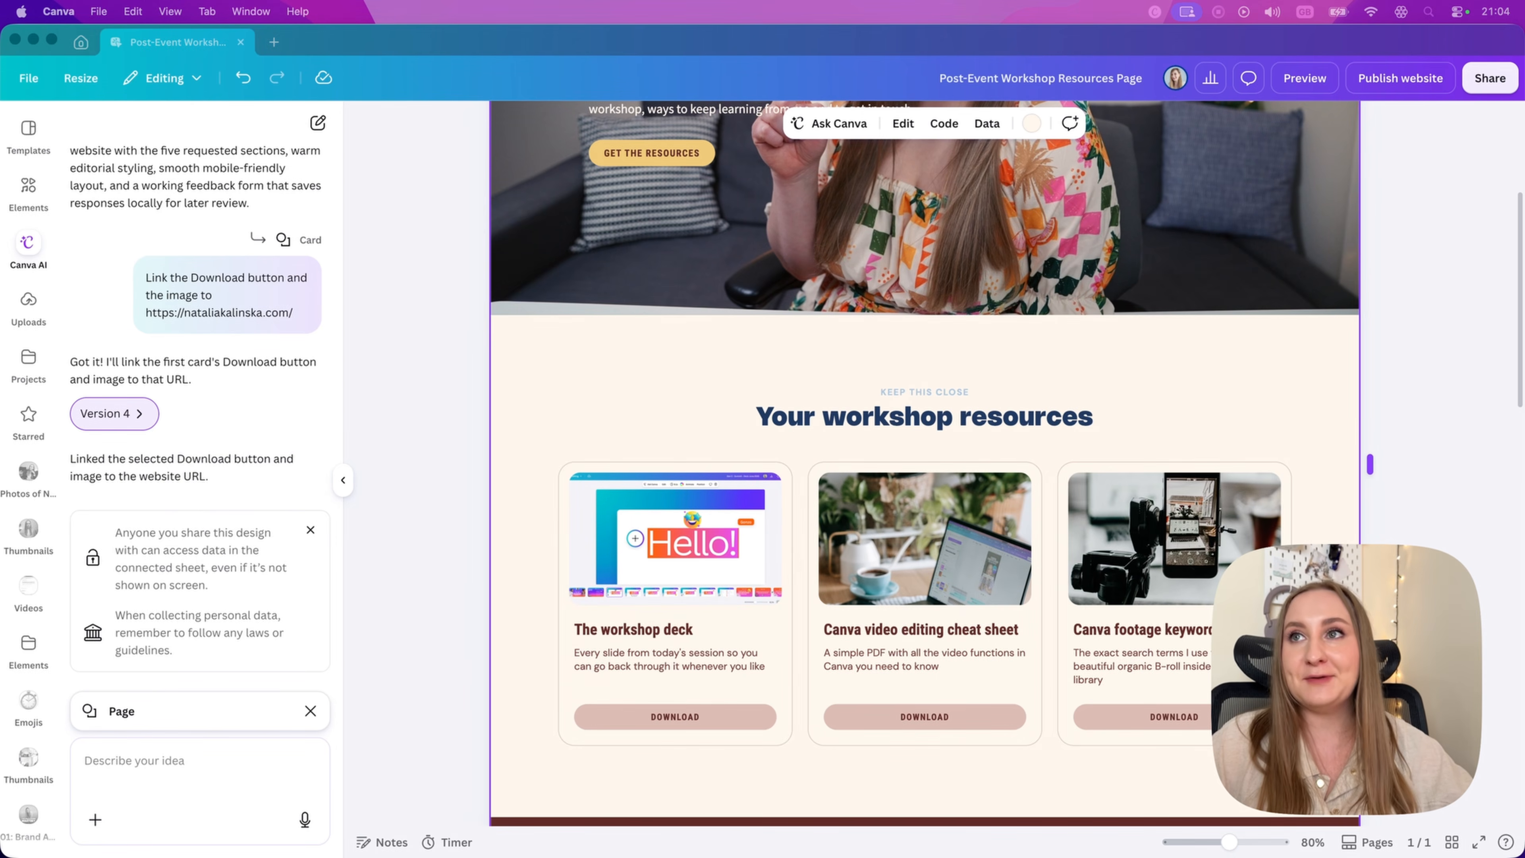
left_click_drag(1521, 300, 1521, 255)
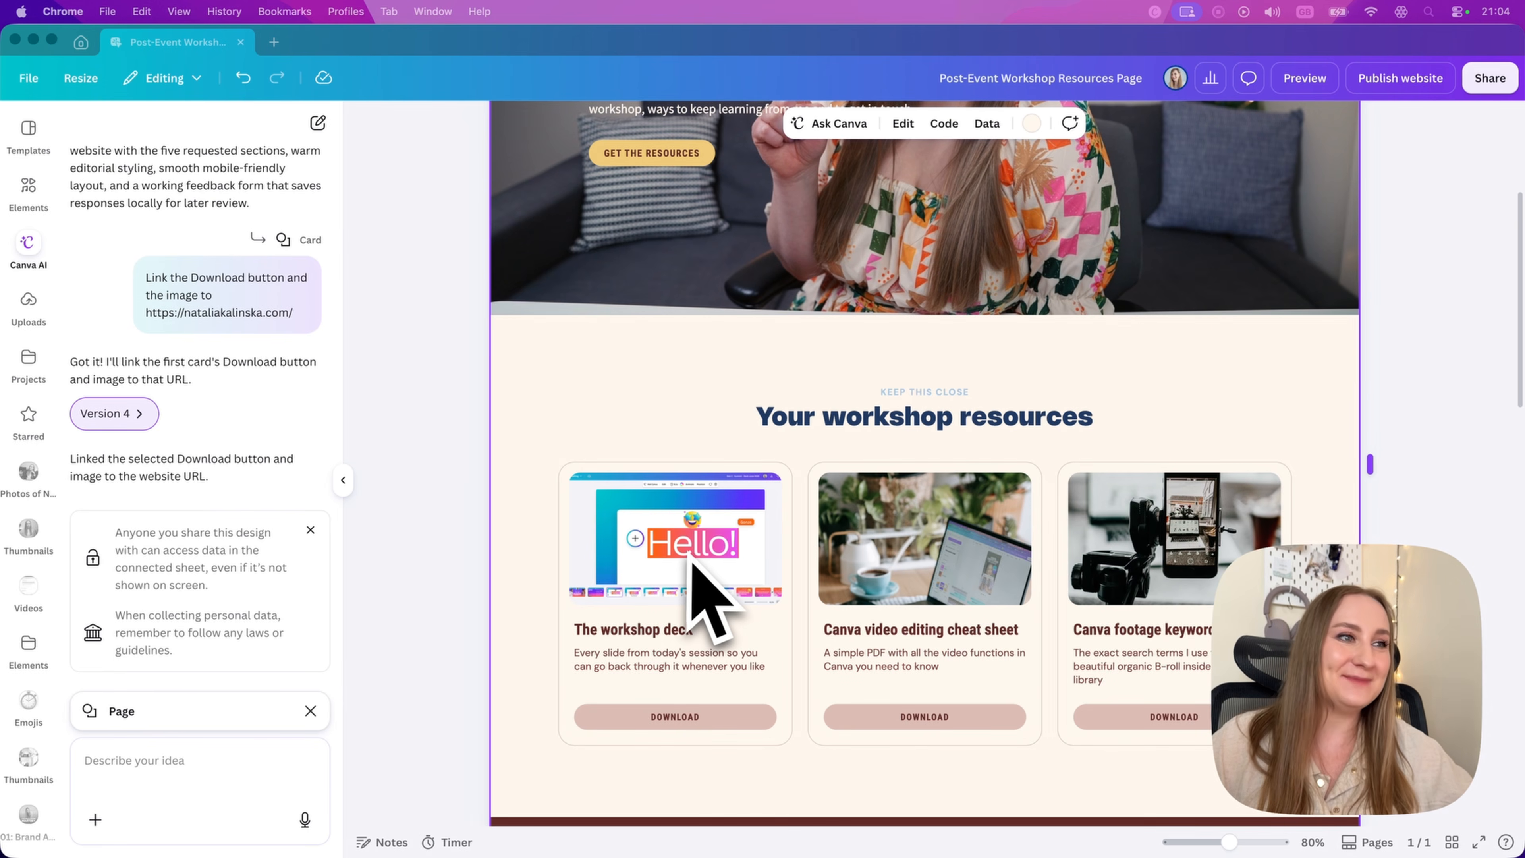
left_click(714, 570)
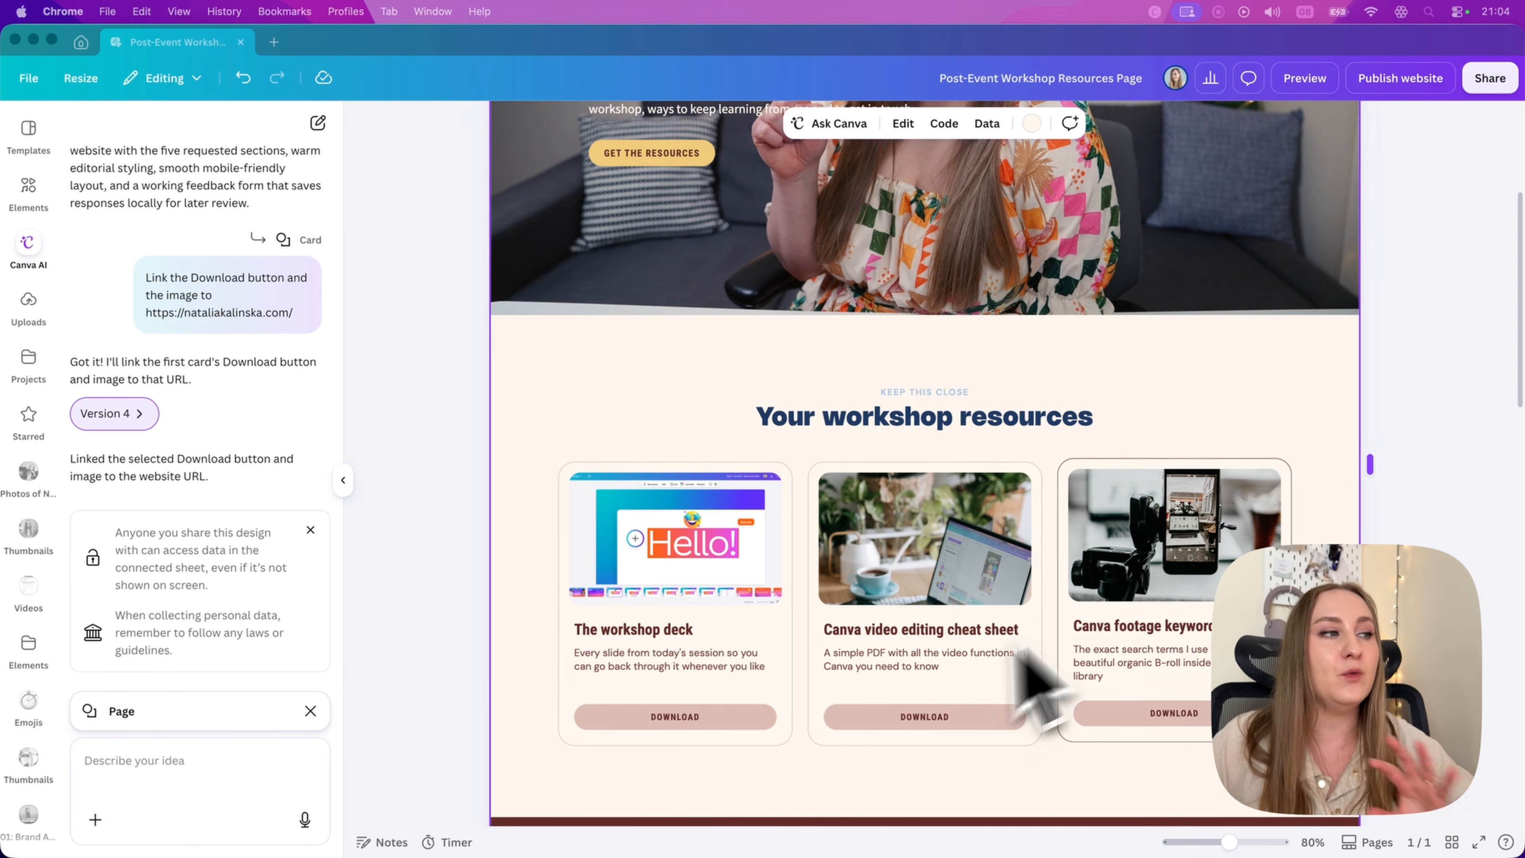
left_click(1011, 783)
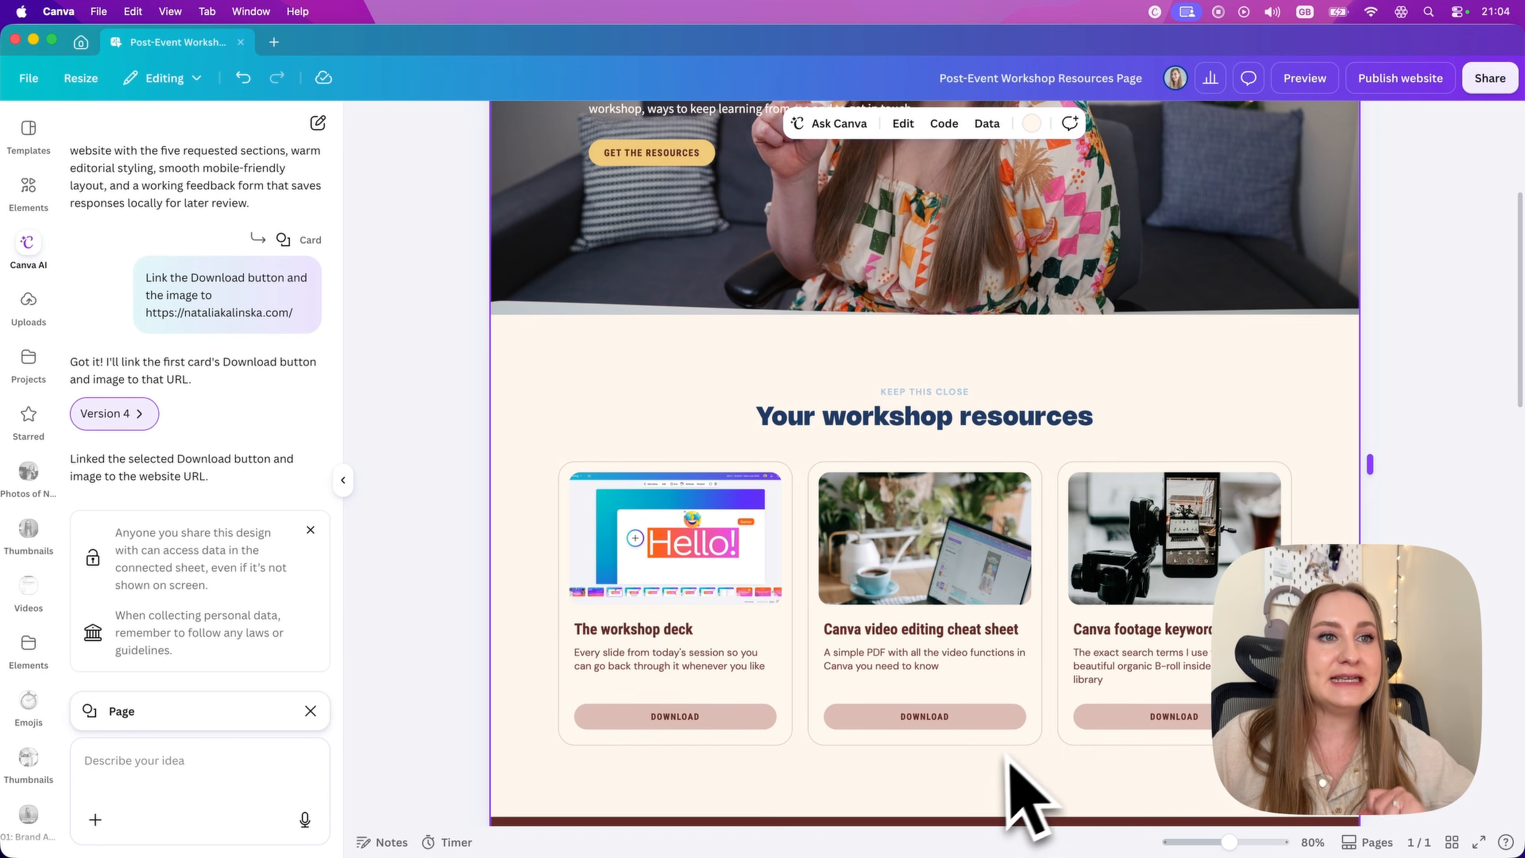
Step: Ask Canva AI for feedback form questions on star rating, sign-up reason, favourite part, video changes, improvements, and public-sharing consent with a name, and review the form
scroll(996, 761, "down", 3)
scroll(1003, 781, "down", 10)
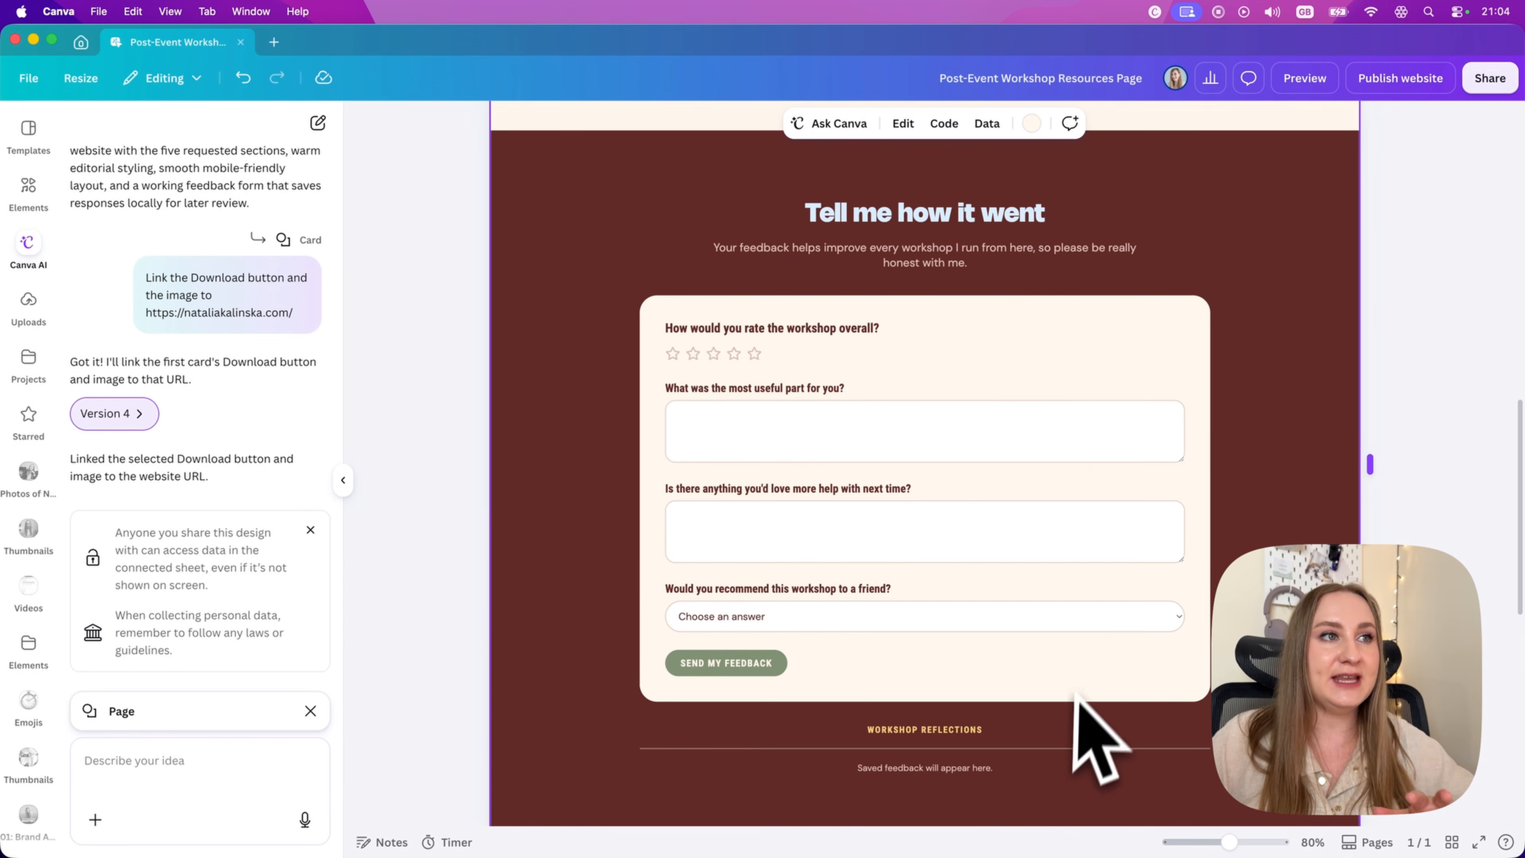
left_click(895, 351)
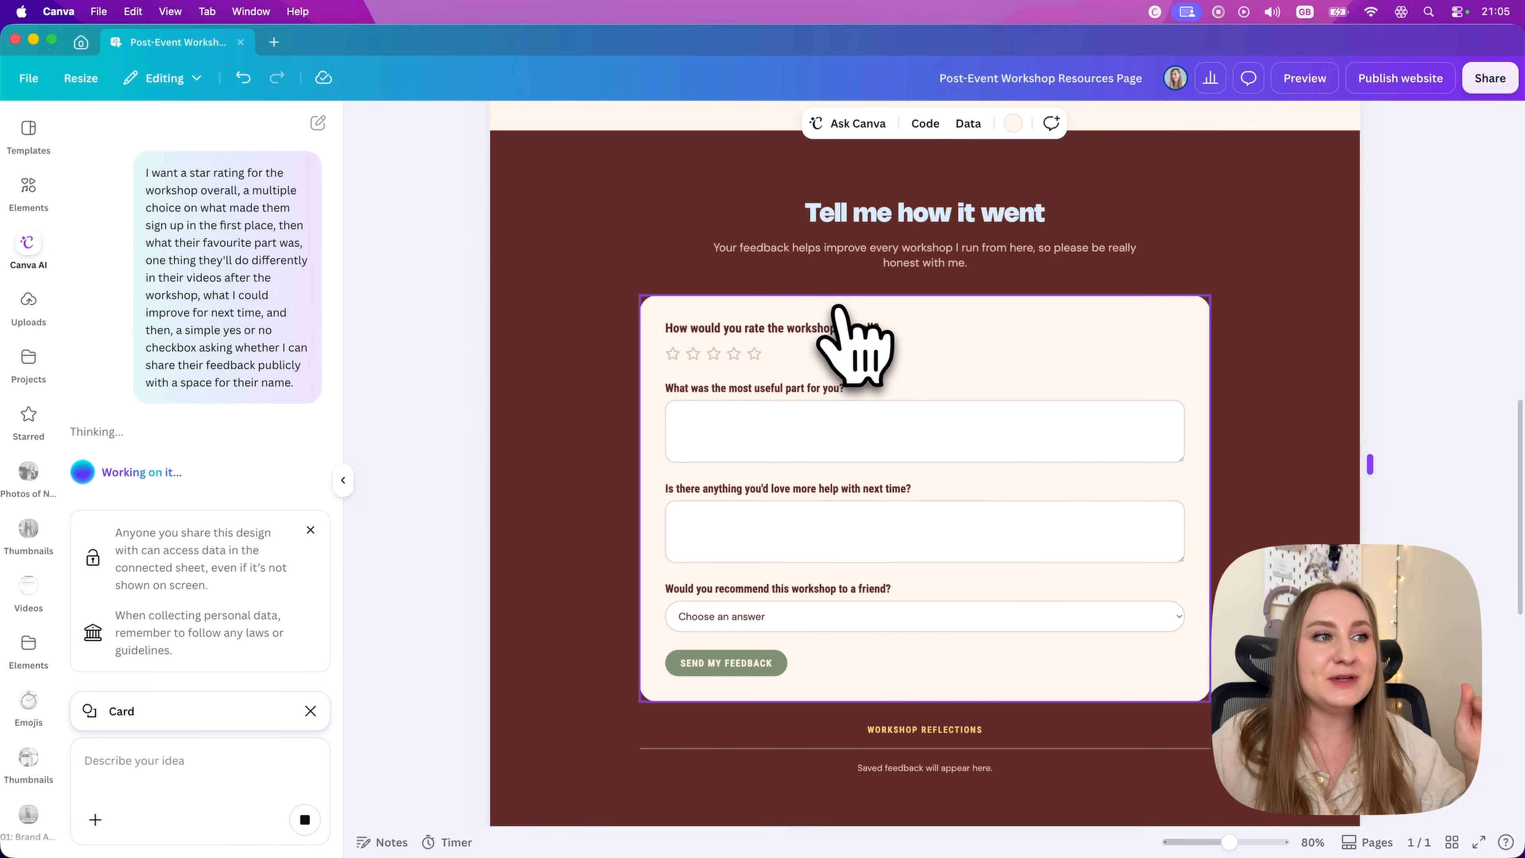
scroll(253, 324, "up", 3)
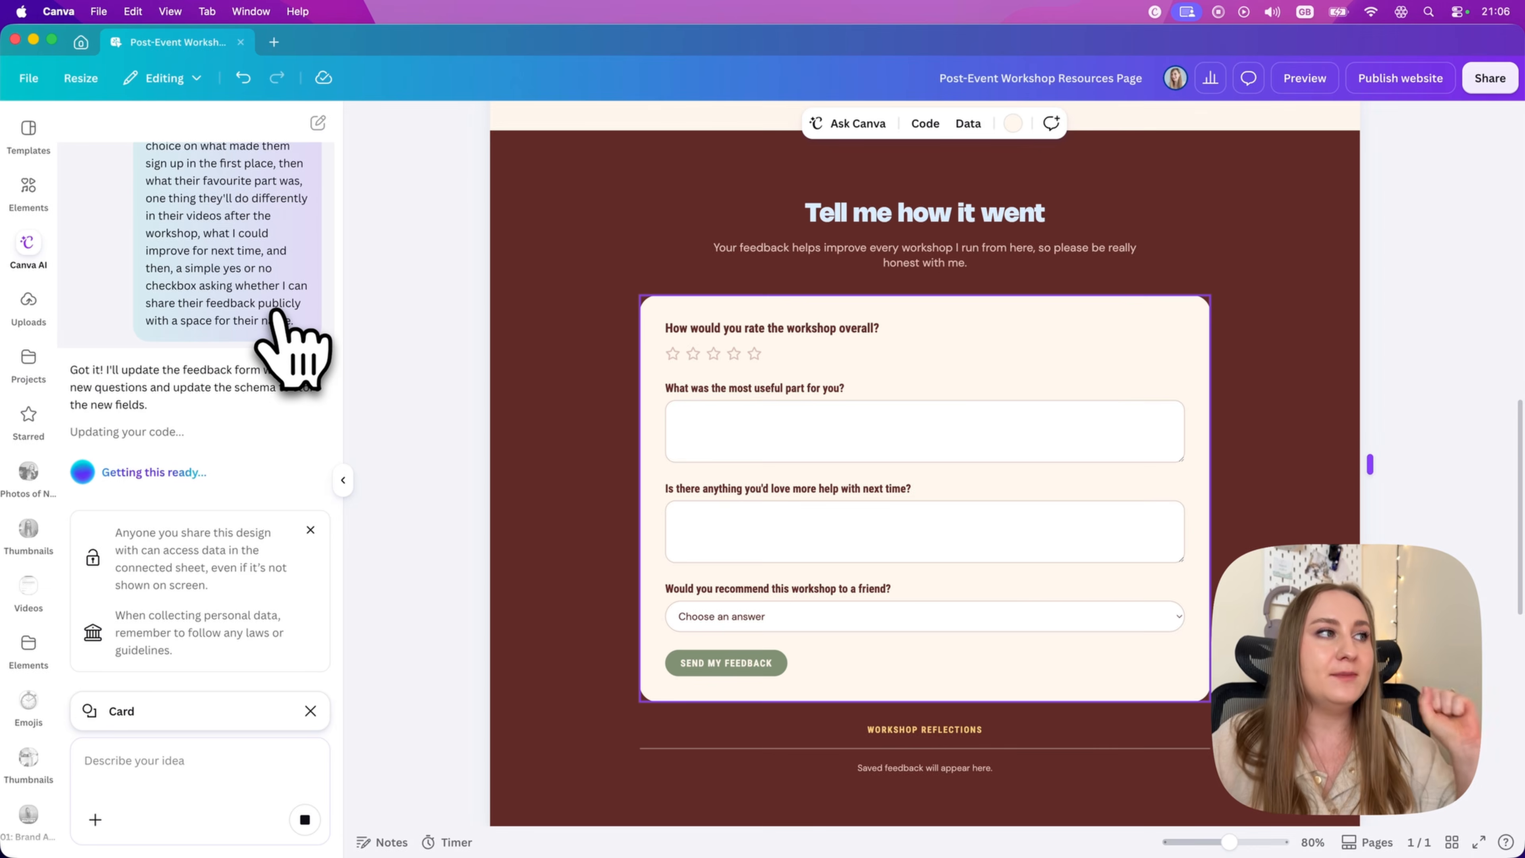
scroll(1155, 529, "down", 5)
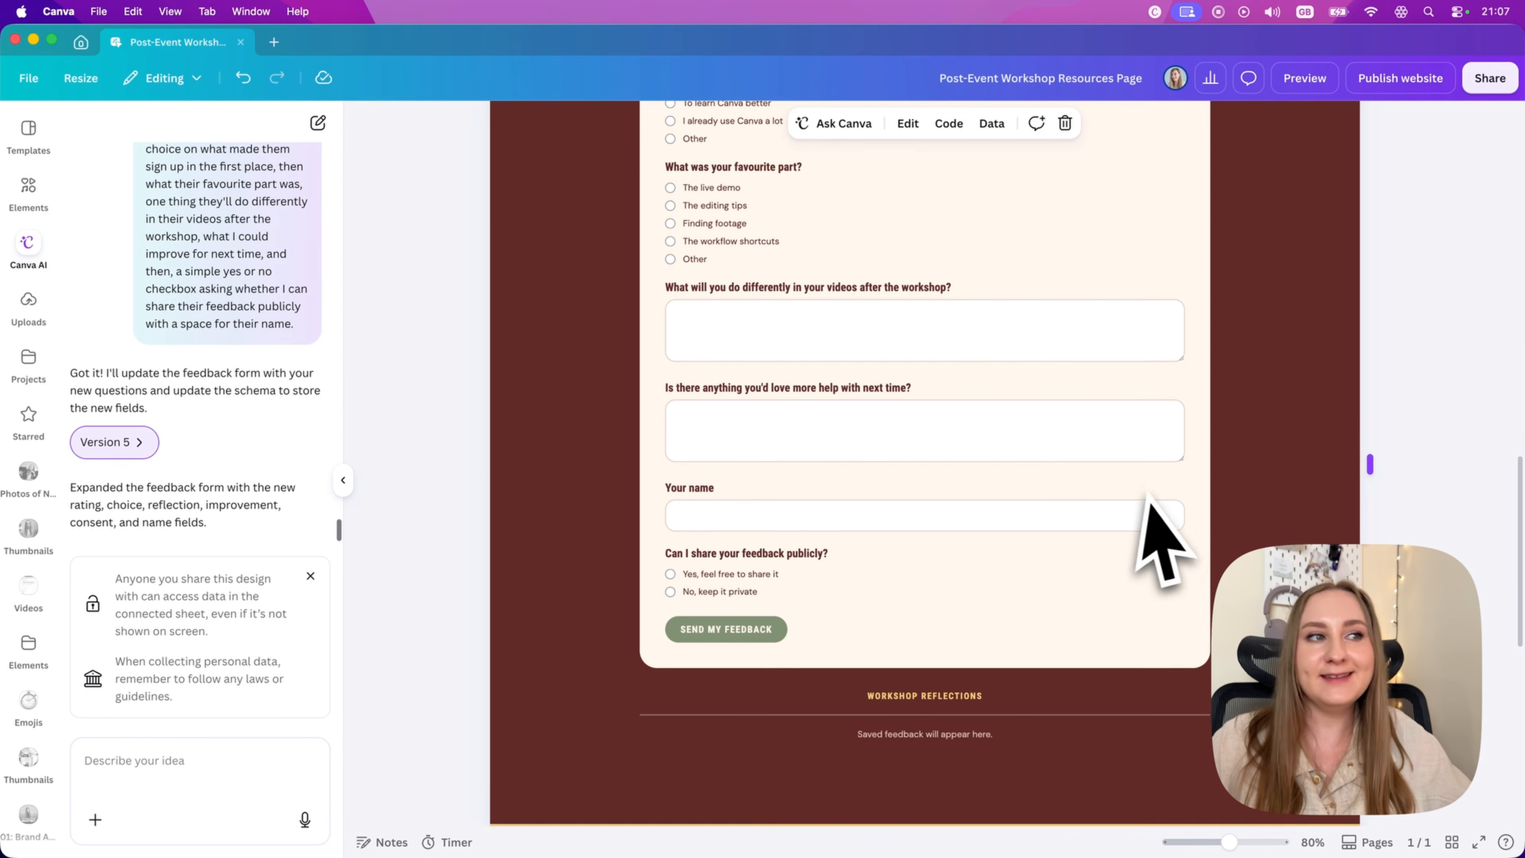
scroll(1065, 529, "up", 3)
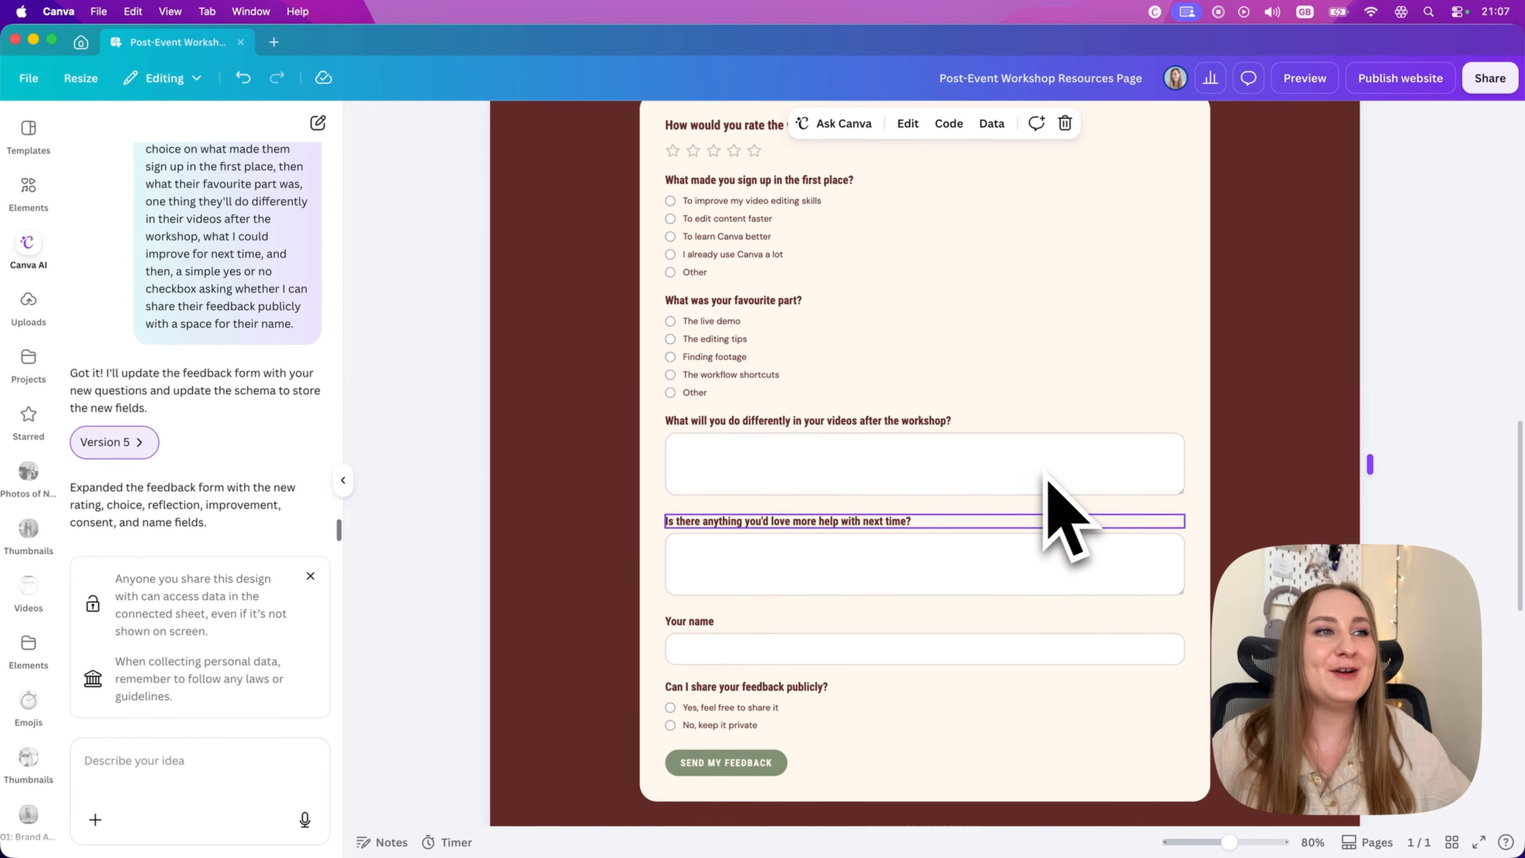
scroll(817, 619, "up", 2)
scroll(850, 612, "down", 1)
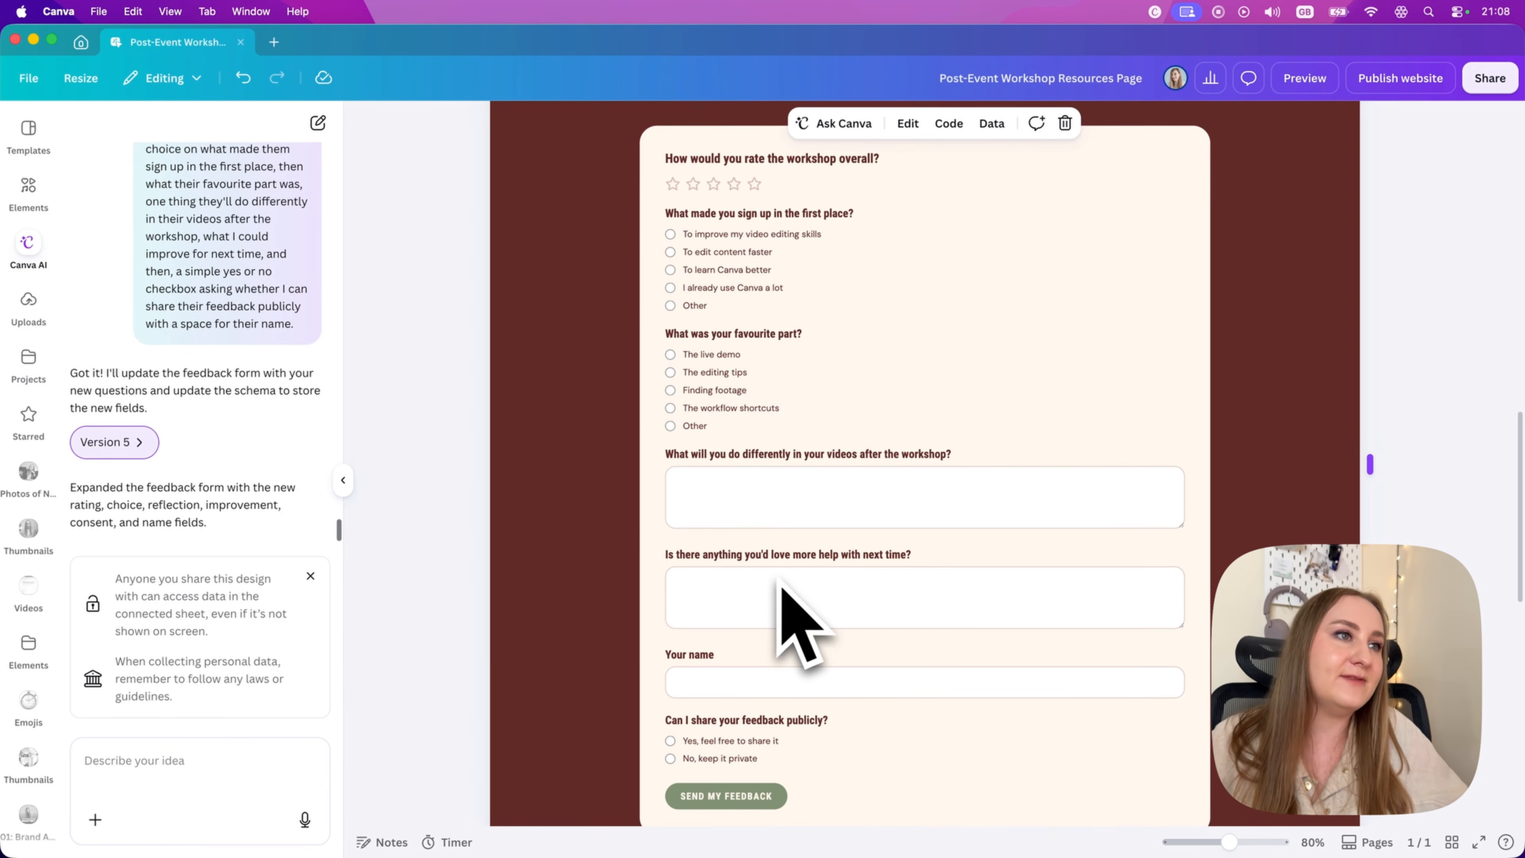
Step: Ask Canva AI to give the feedback form card a blue button, light blue #daedff background, and dark navy blue text and box outlines
left_click(222, 751)
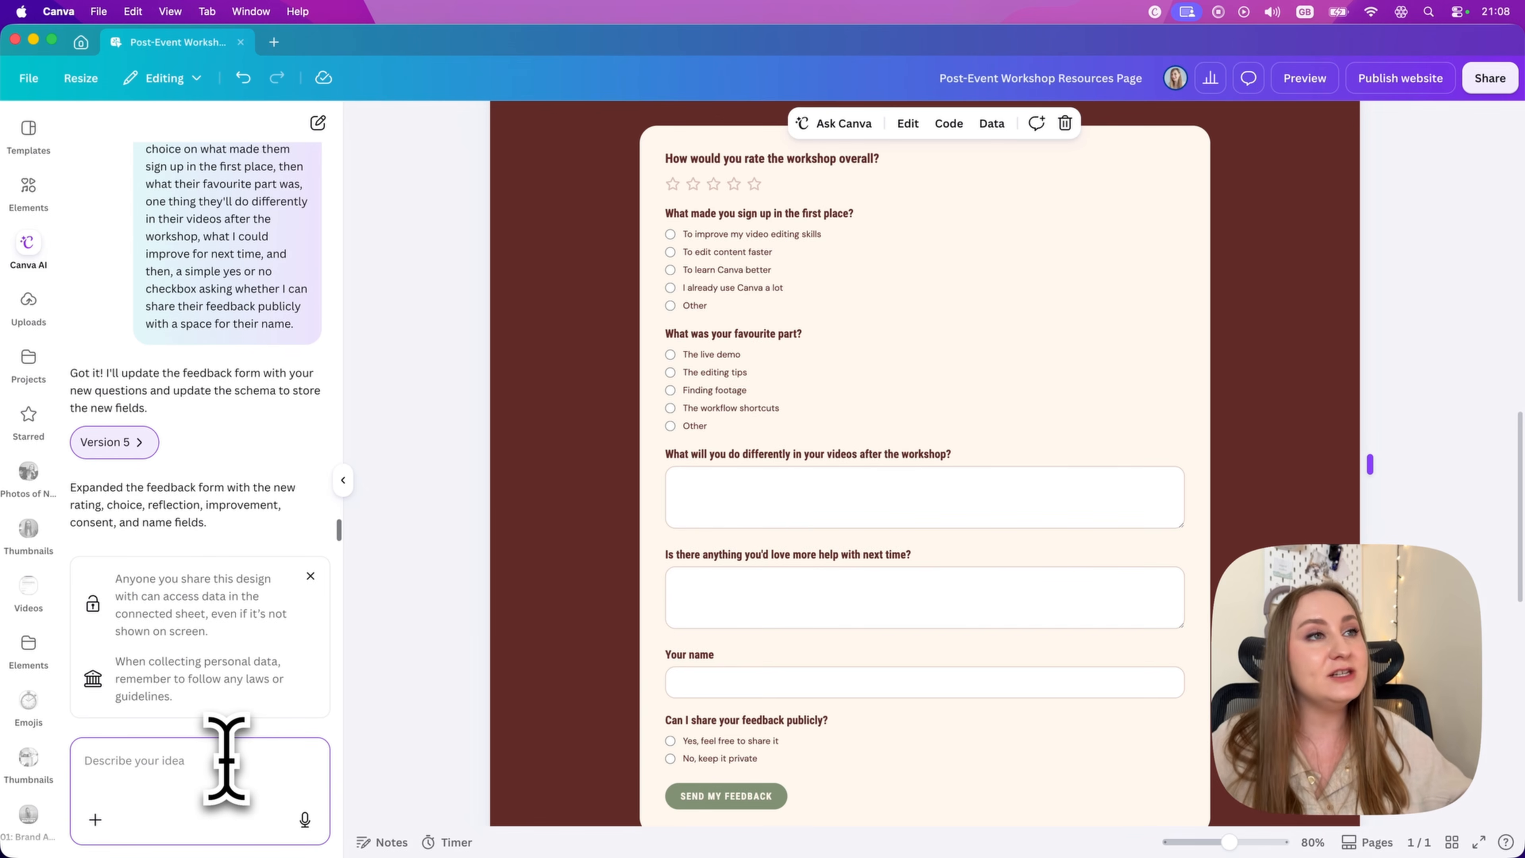
left_click(1020, 305)
left_click(149, 759)
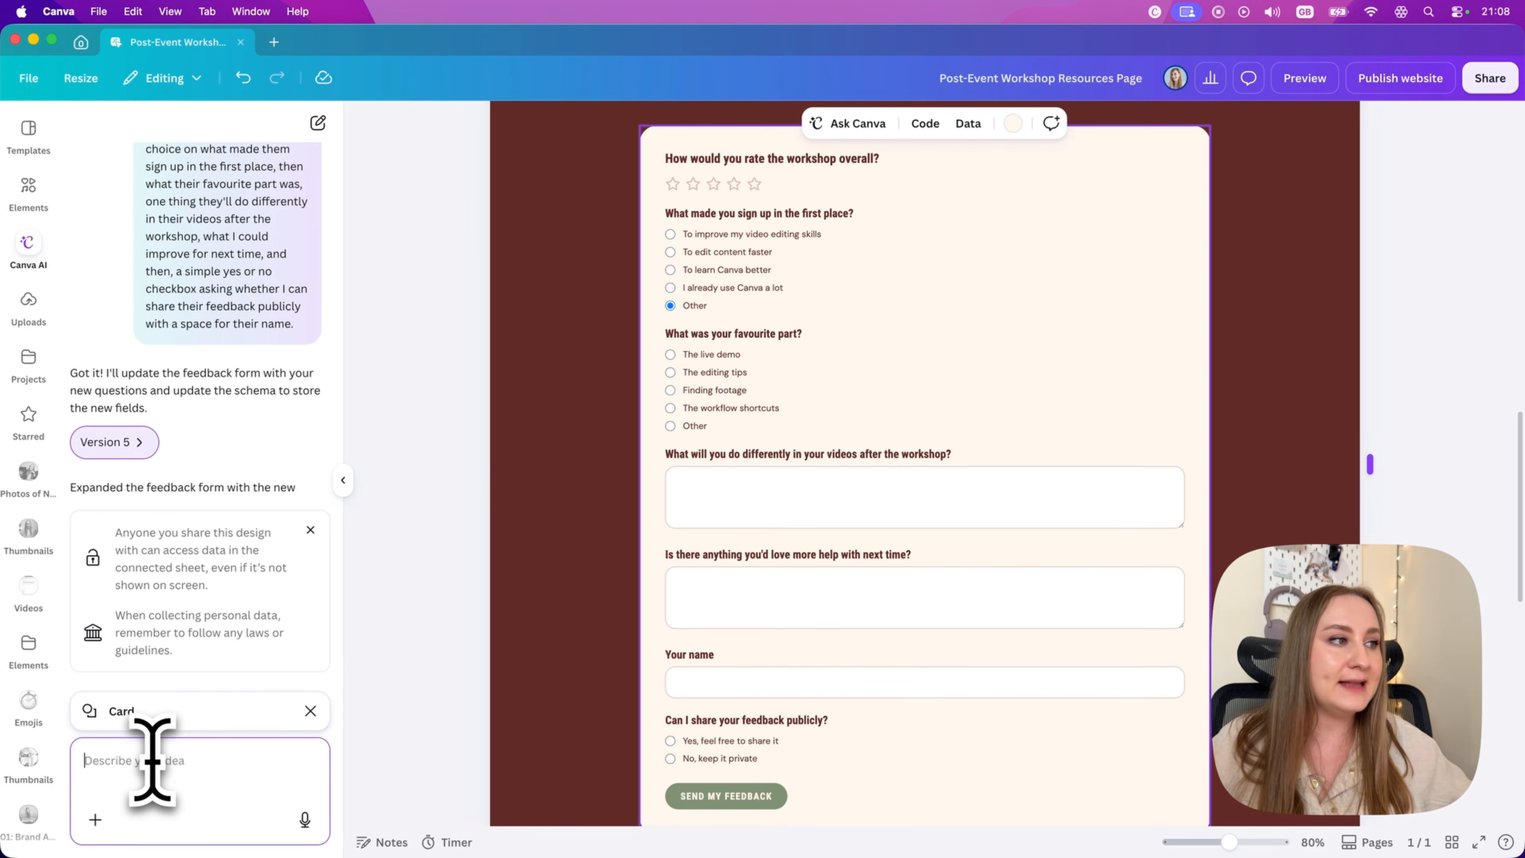
type("Make the button blue, the background light blue #daedff and the text and box outlines dark navy blue")
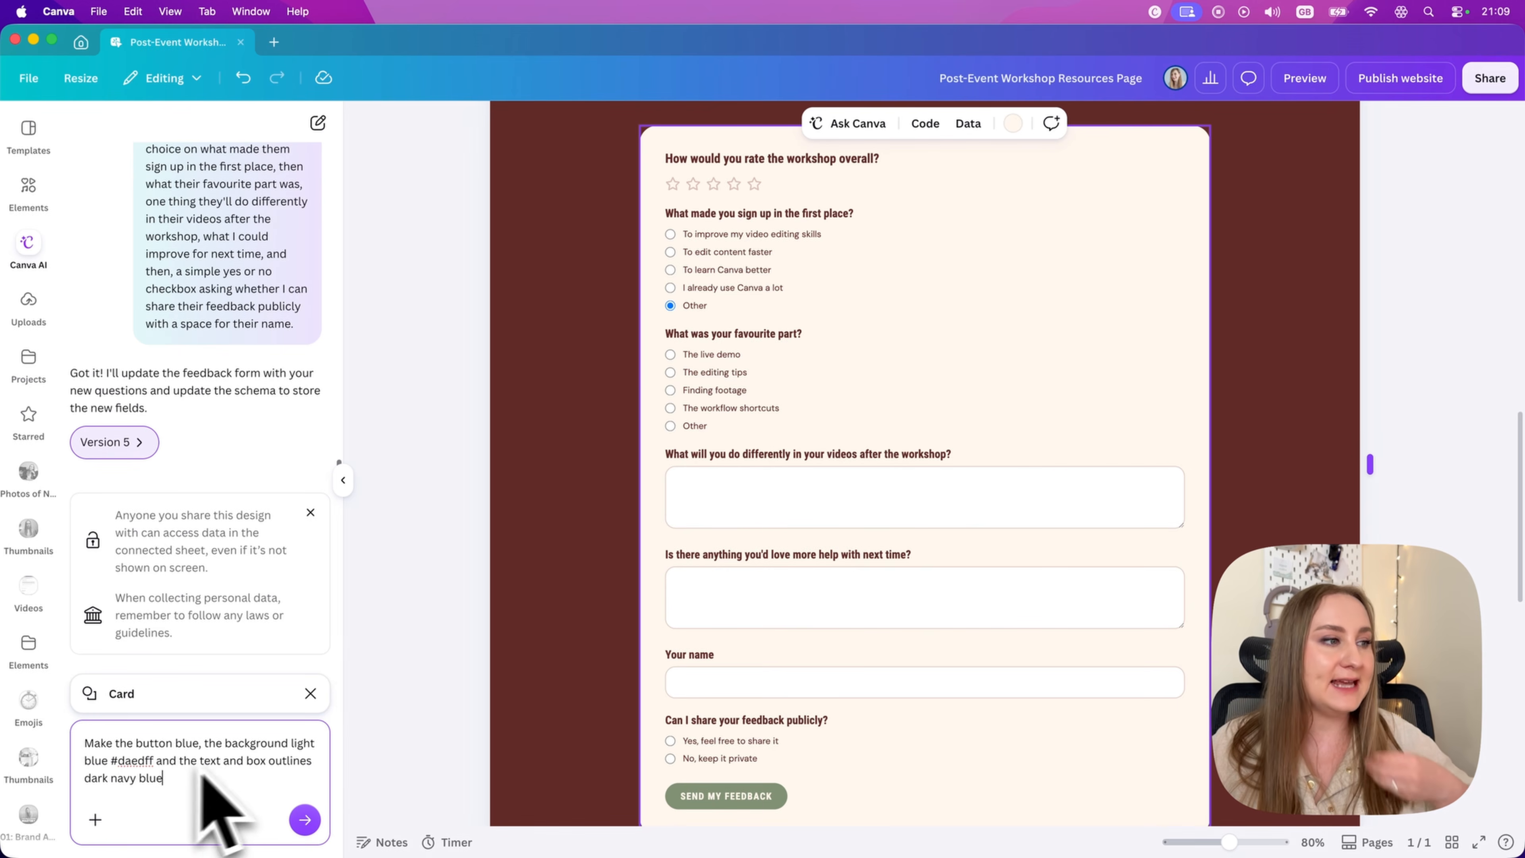
left_click(305, 819)
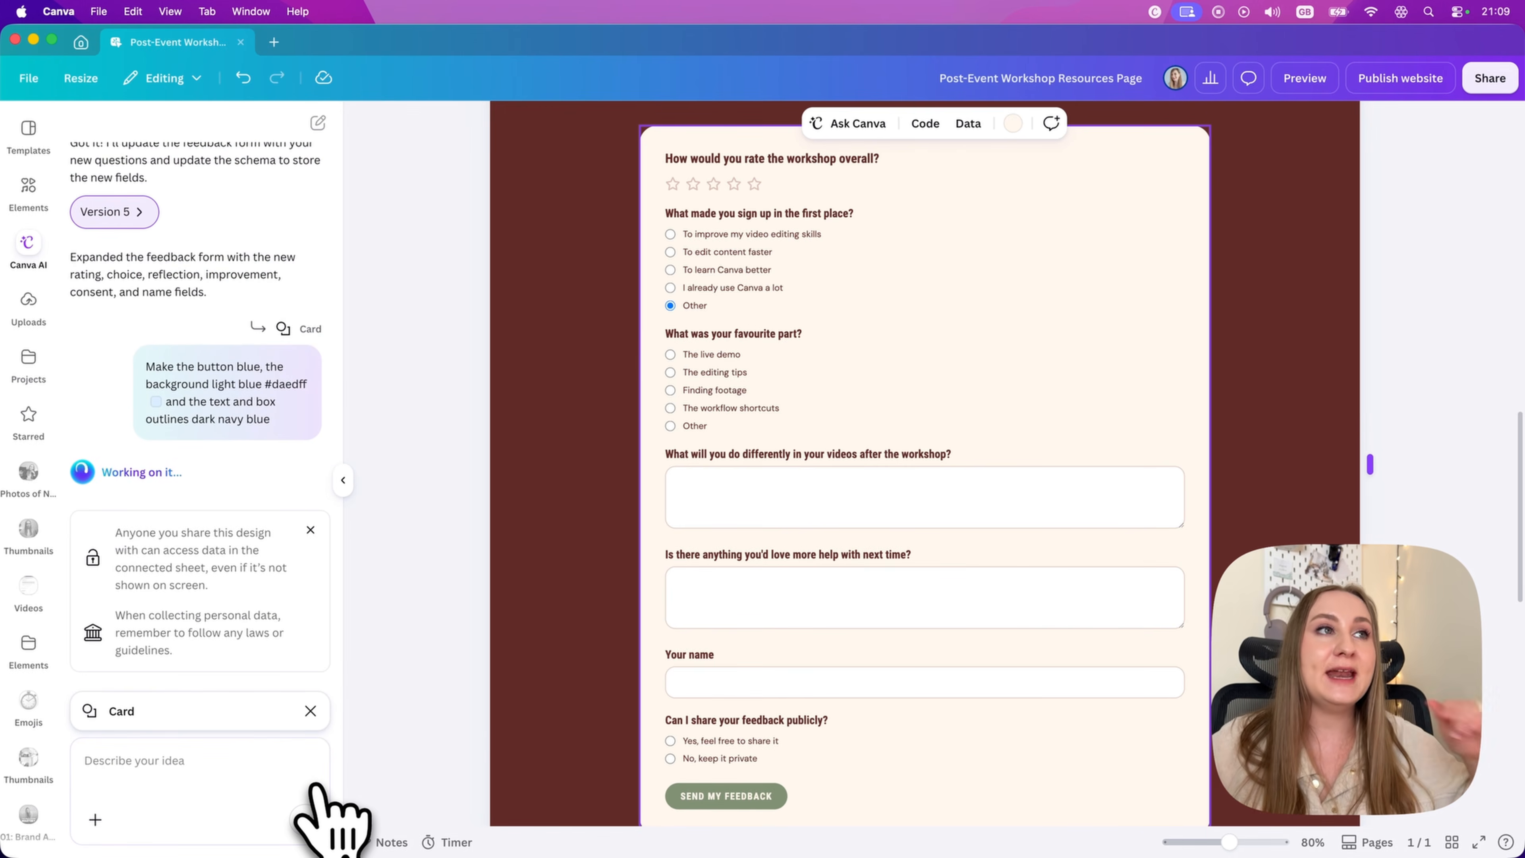
Step: Try the brand kit's light blue as the feedback form card's background, and restore the cream colour
left_click(1012, 123)
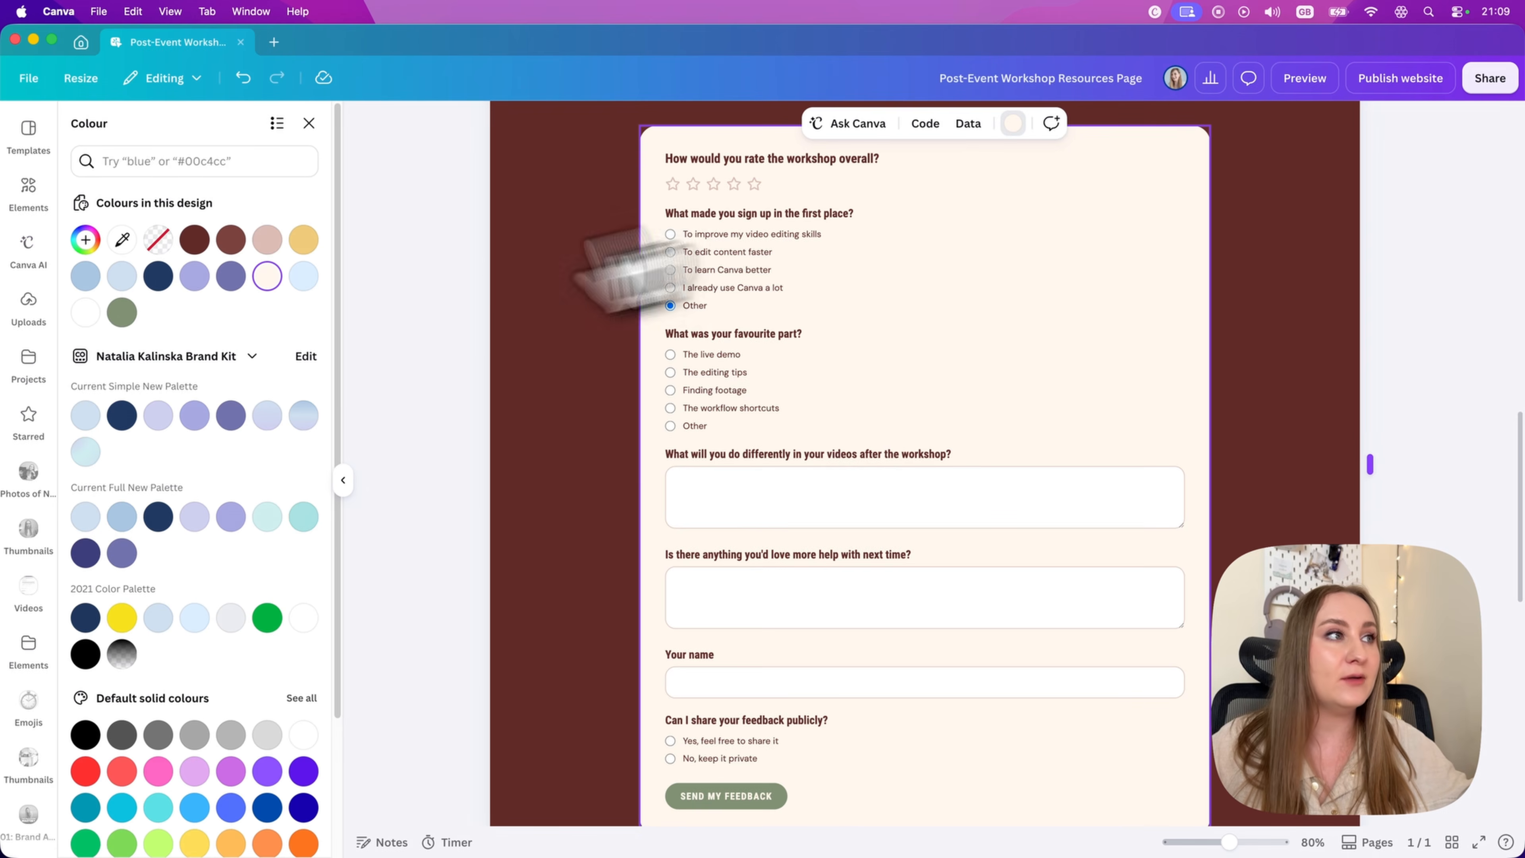
left_click(194, 617)
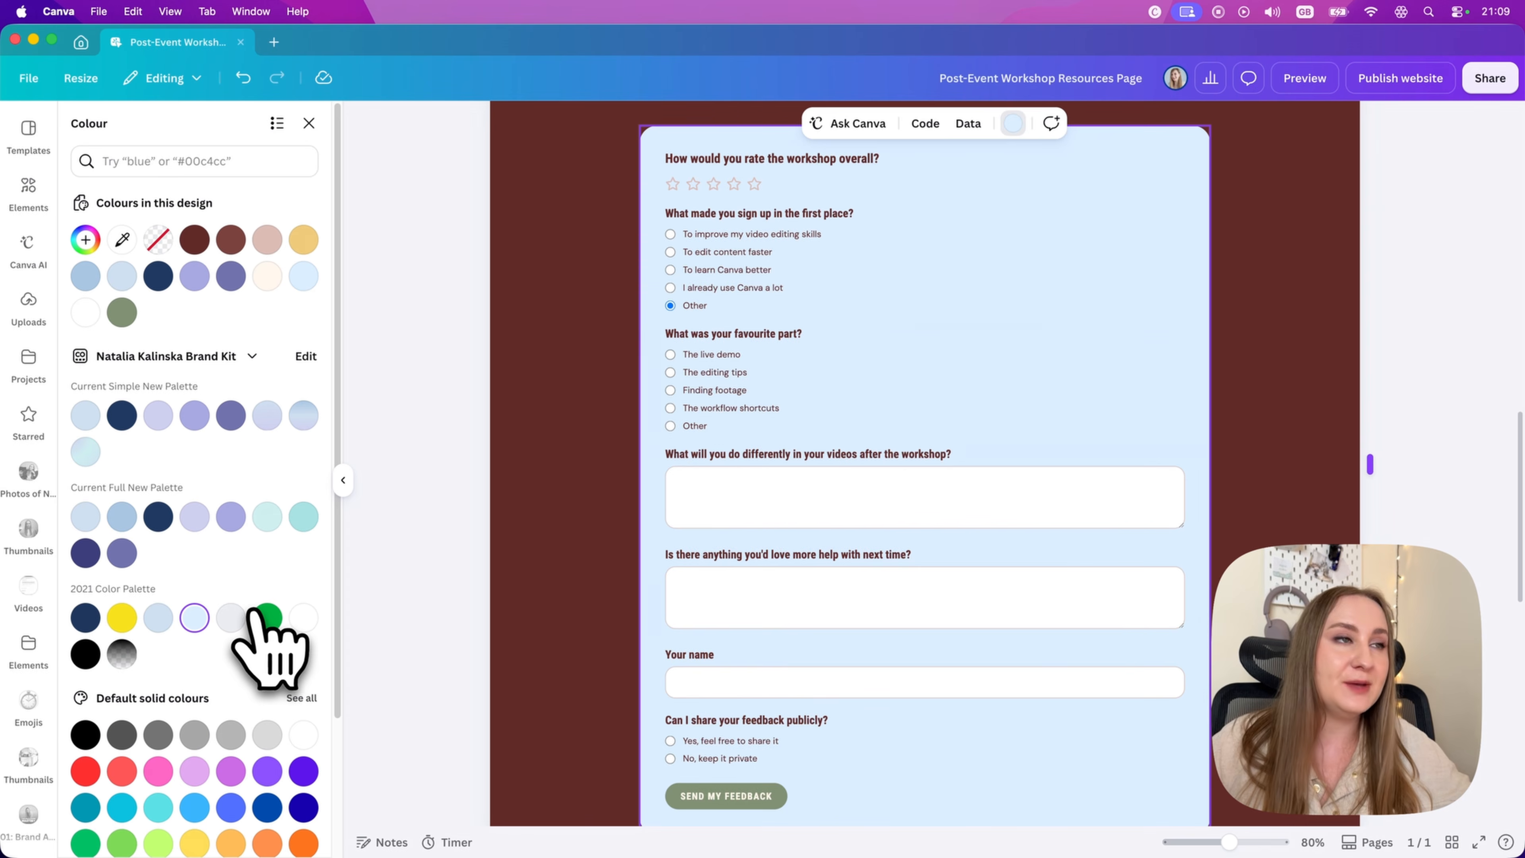
left_click(267, 276)
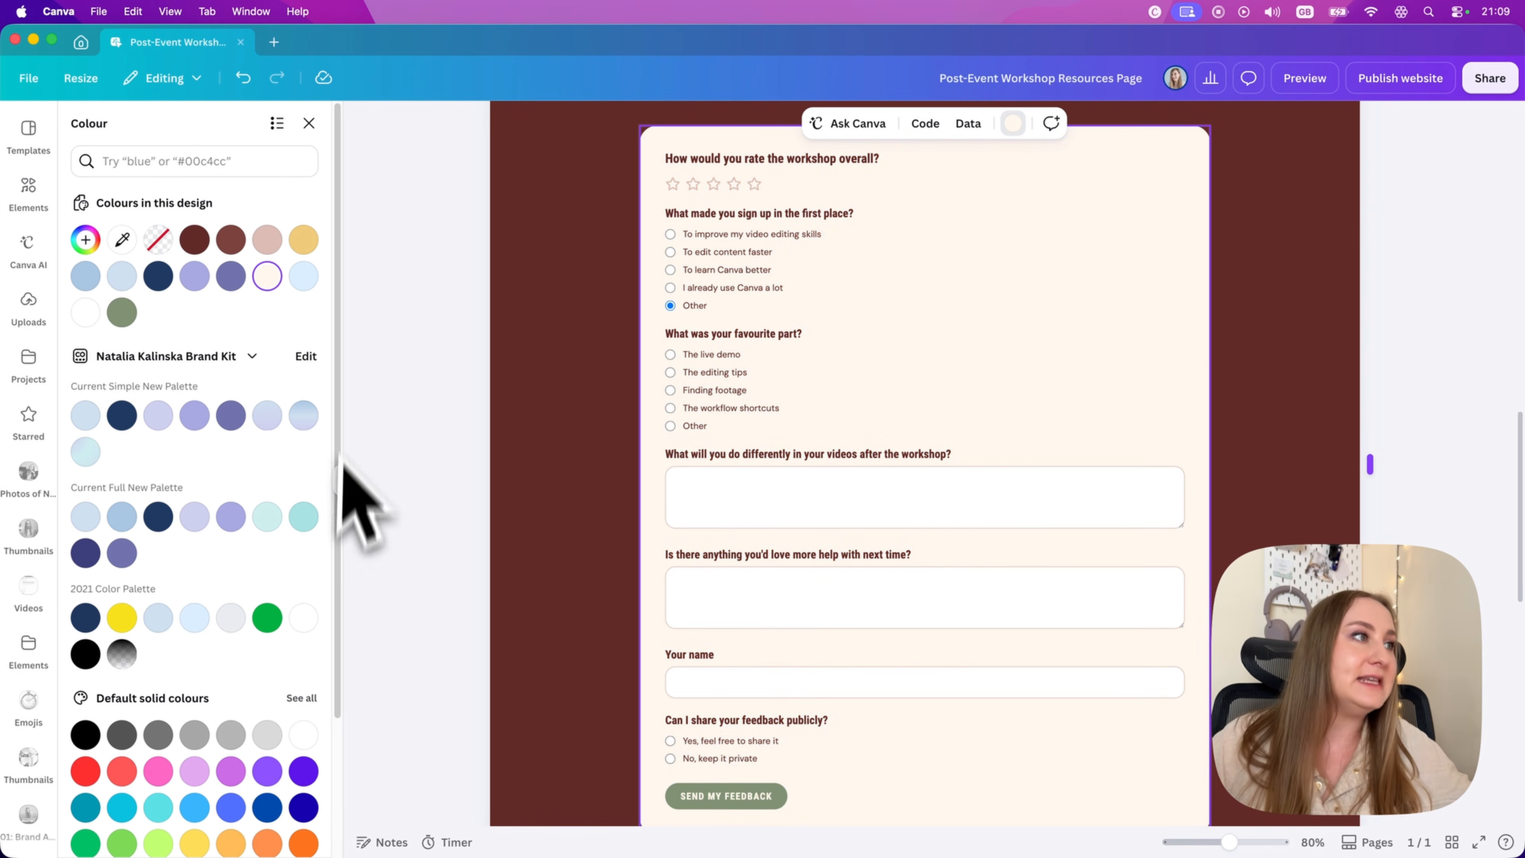
Step: Review the recoloured feedback form card and test the sign-up reason "To improve my video editing skills"
left_click(29, 247)
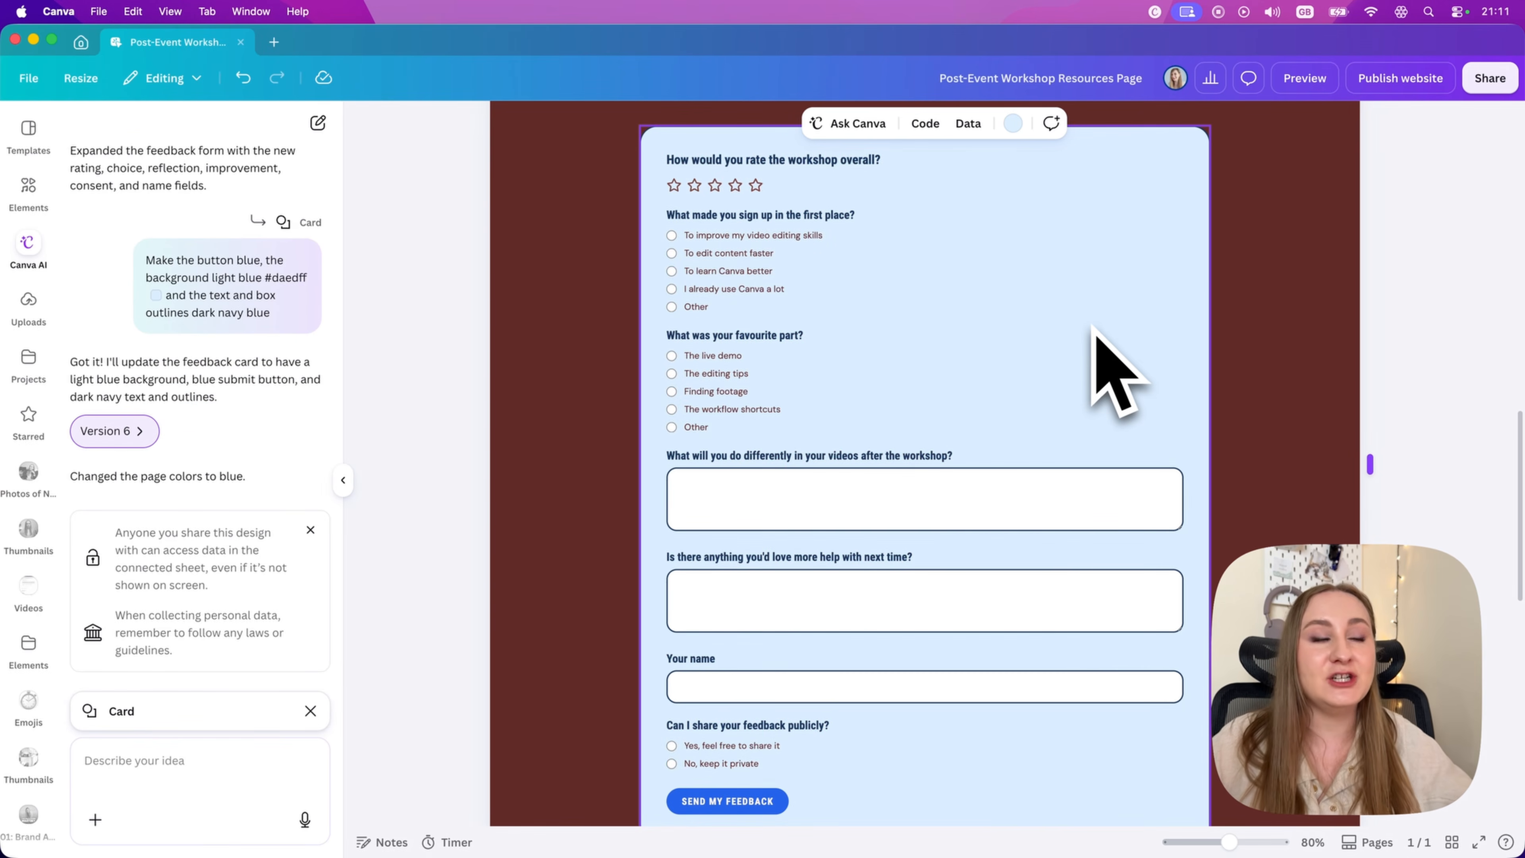
left_click(812, 239)
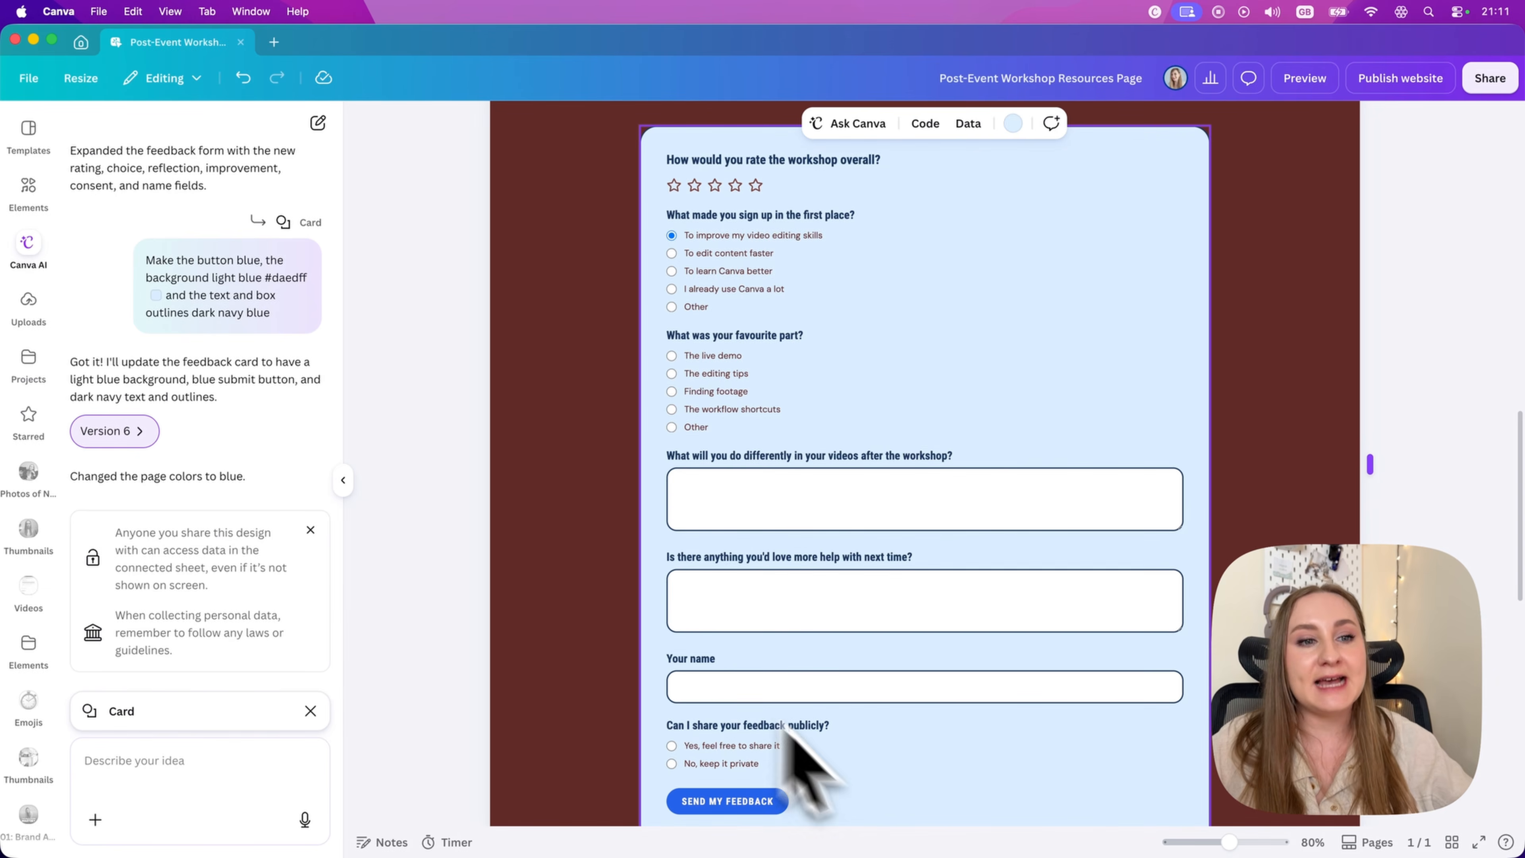
left_click_drag(1249, 844, 1215, 840)
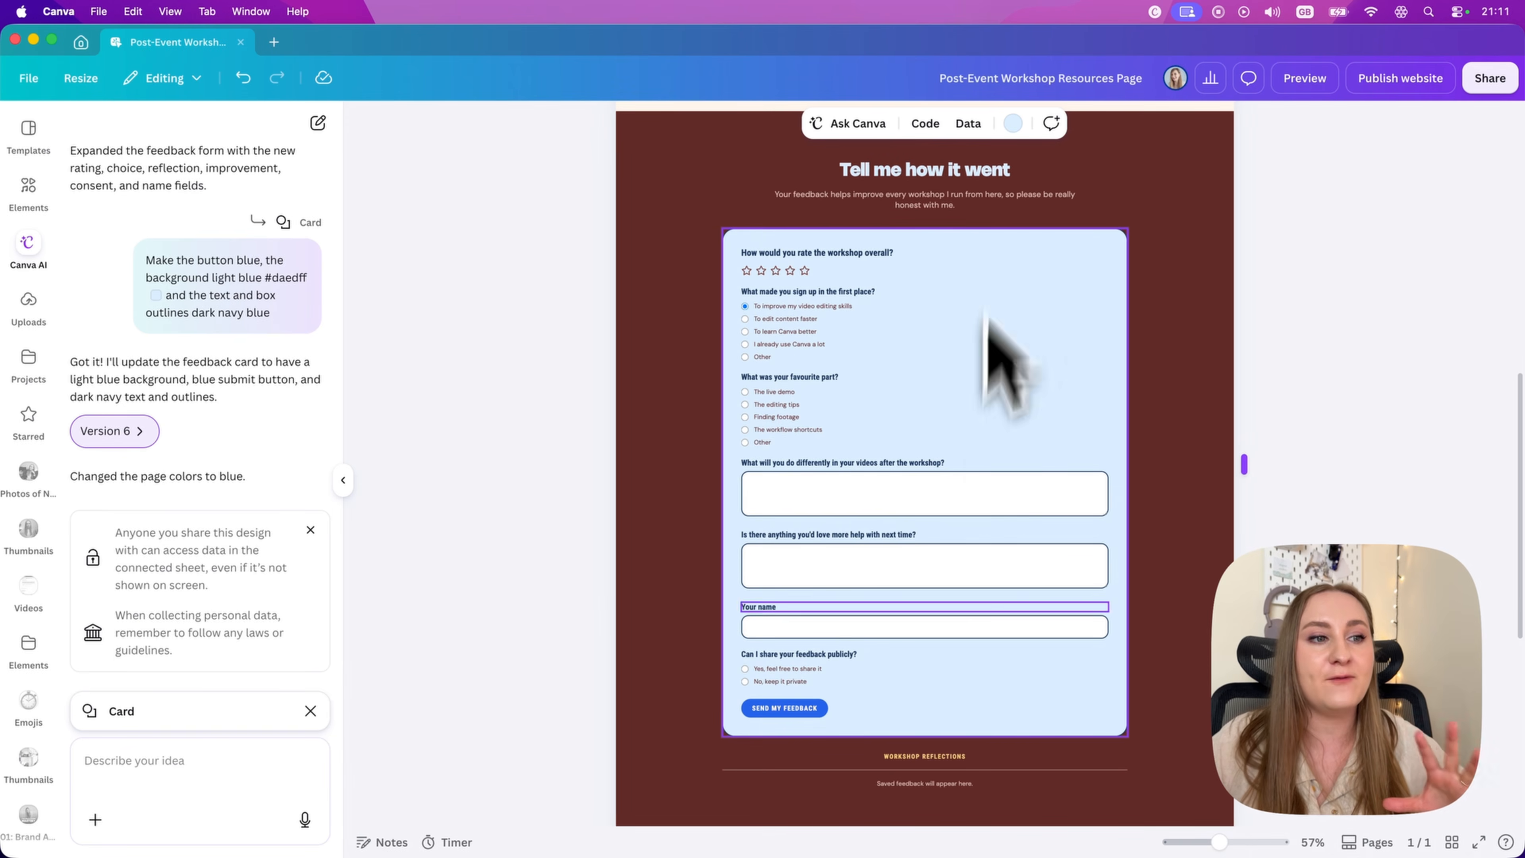
Step: Try the design's dusty pink as the page background colour, and undo the change
scroll(648, 787, "down", 10)
left_click(1131, 437)
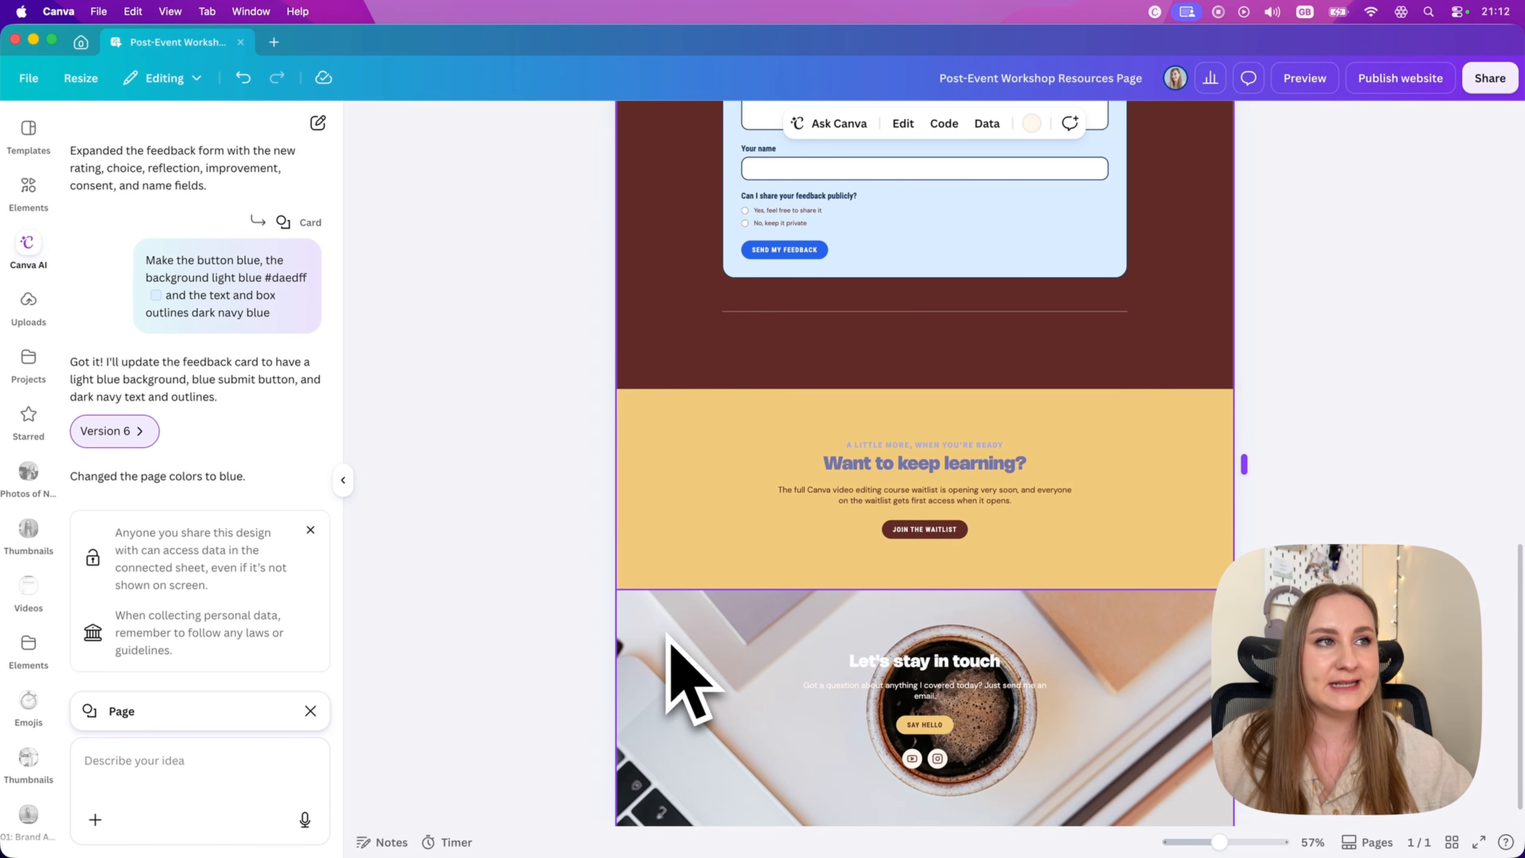
left_click(1023, 124)
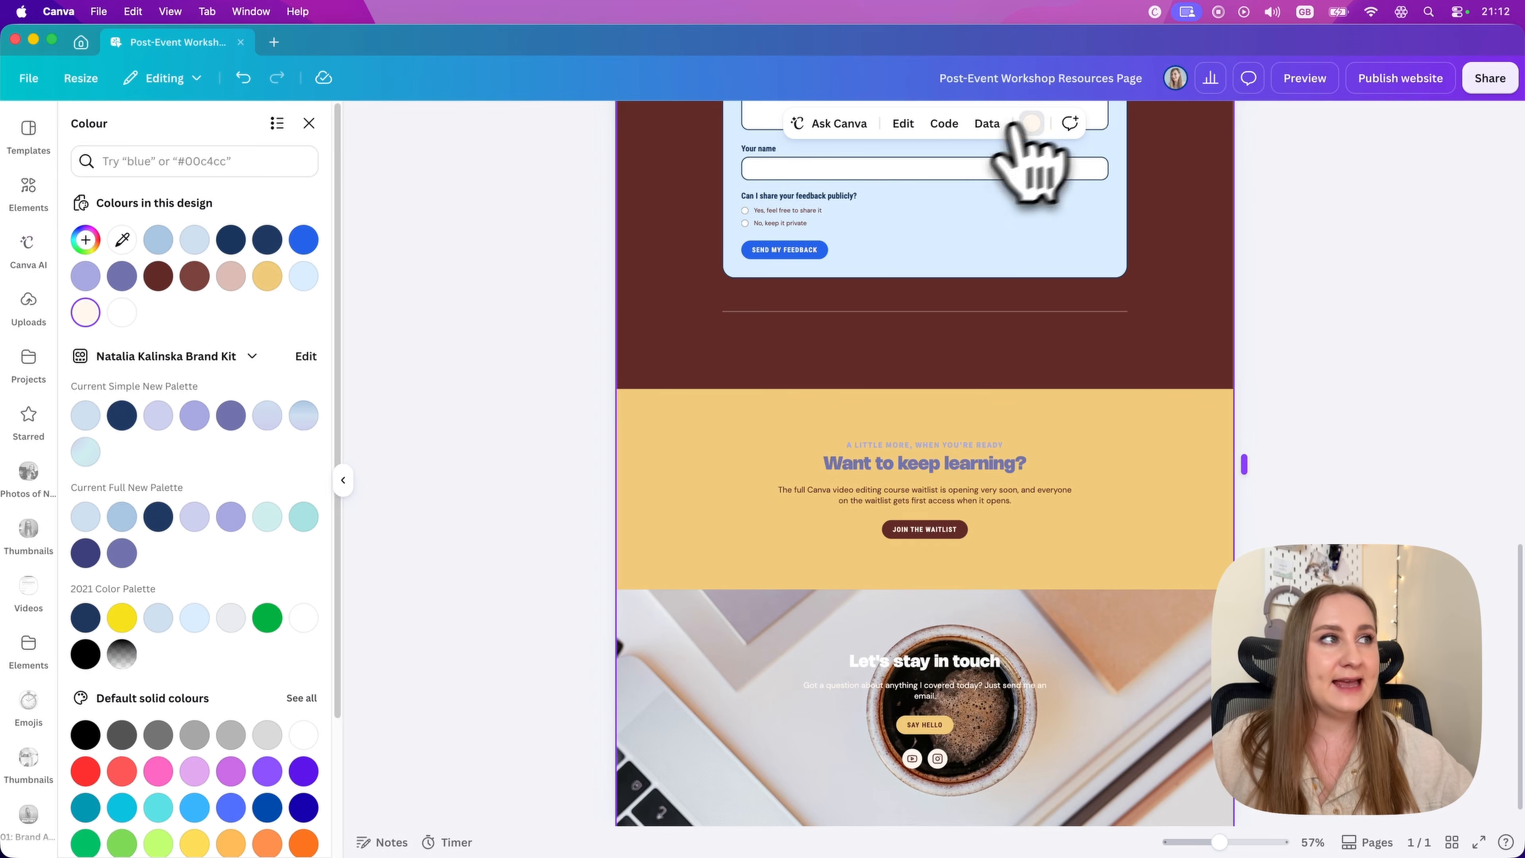
left_click(231, 275)
key("super+z")
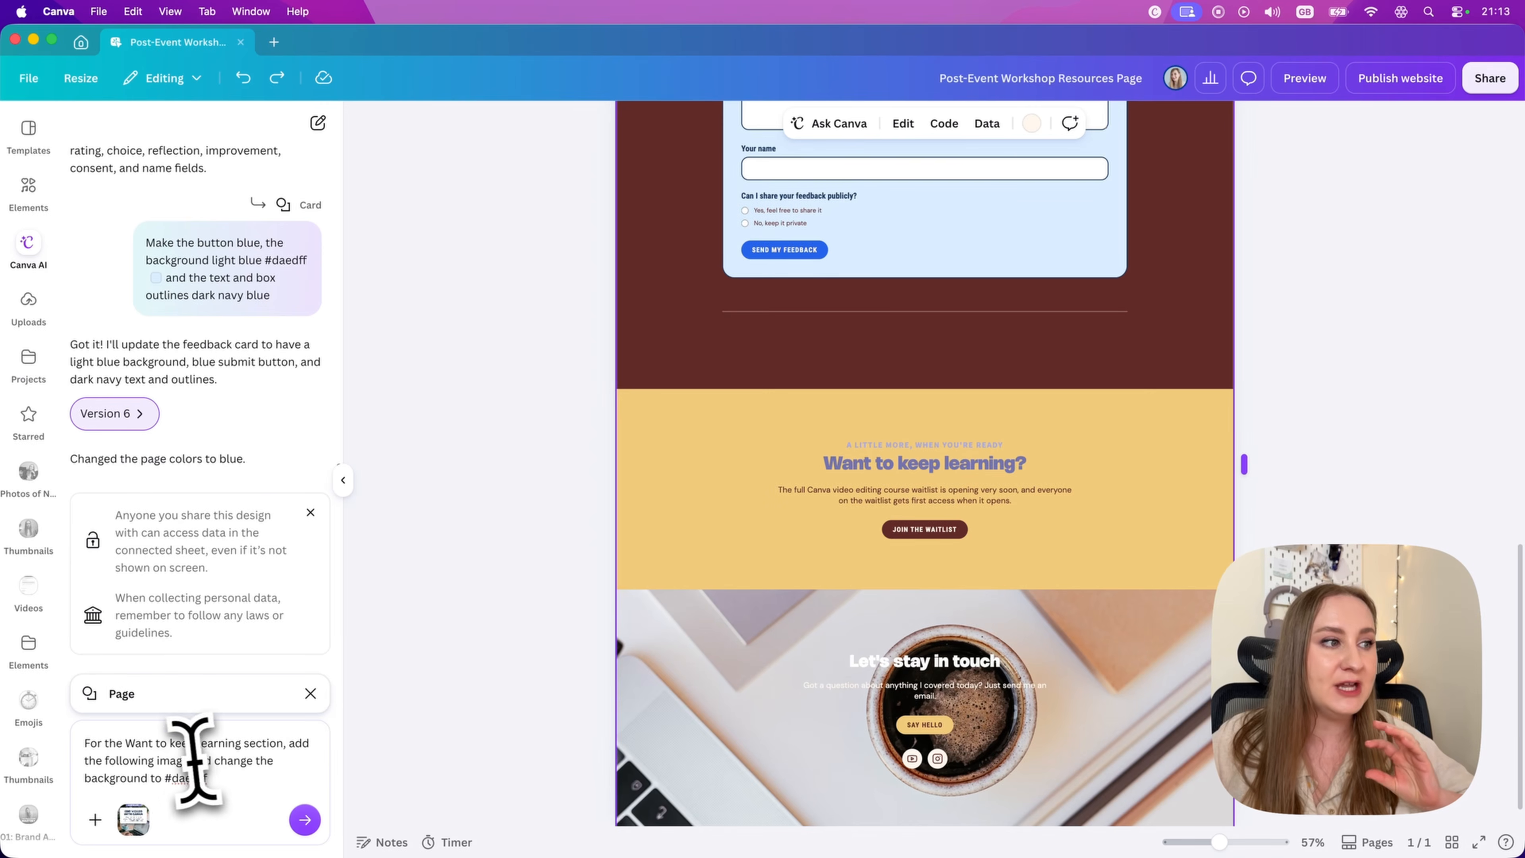
Step: Ask Canva AI to add the attached image to the "Want to keep learning" section and change its background to #daedff
left_click_drag(123, 743, 289, 743)
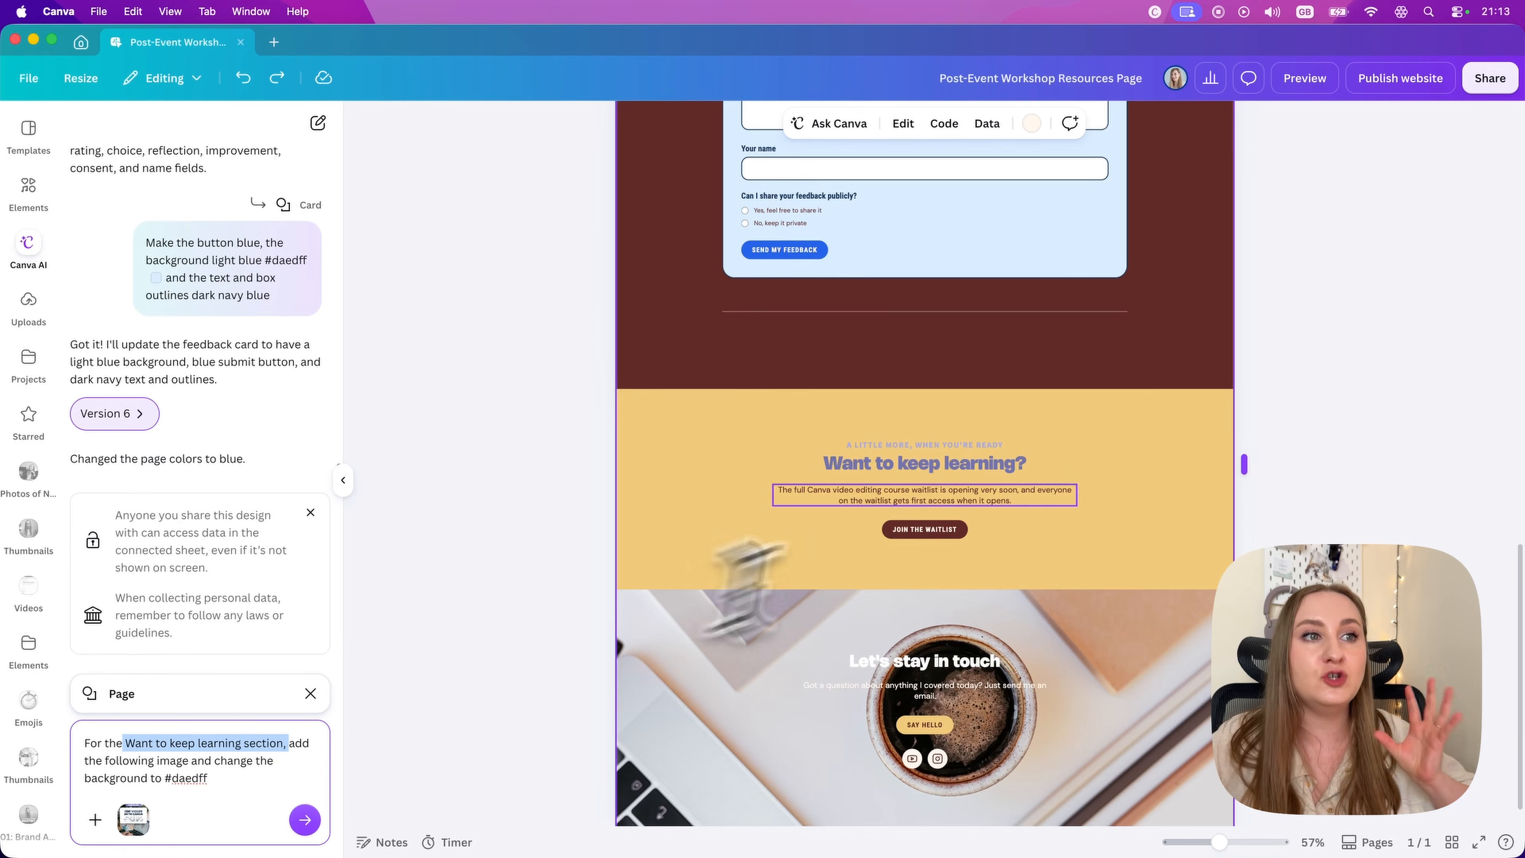
left_click(305, 819)
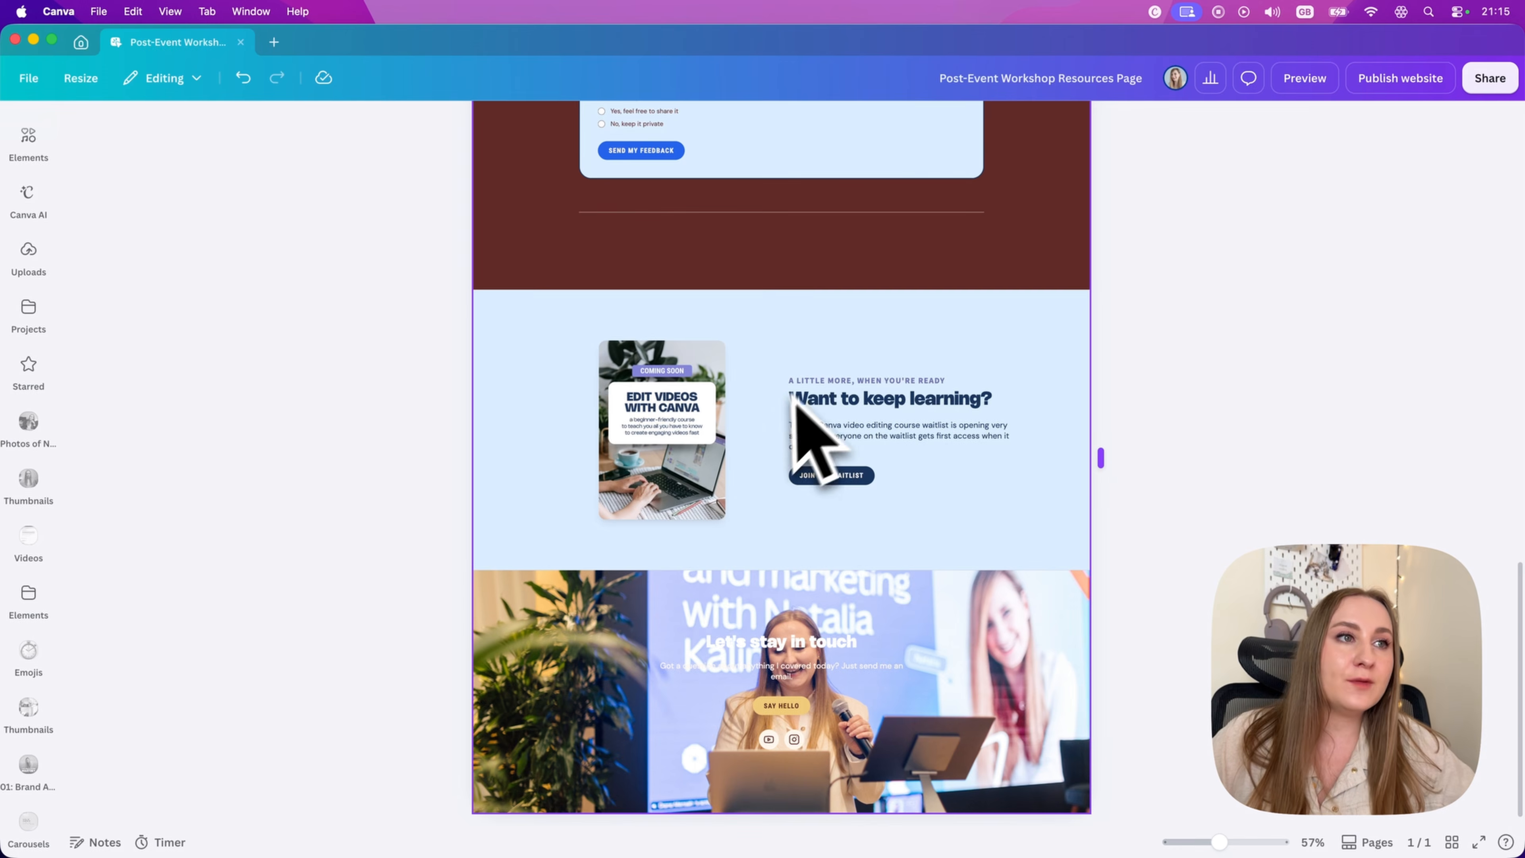
Step: Enlarge the "A little more, when you're ready" line, the "Want to keep learning?" heading and the paragraph below it
left_click(807, 380)
left_click(887, 125)
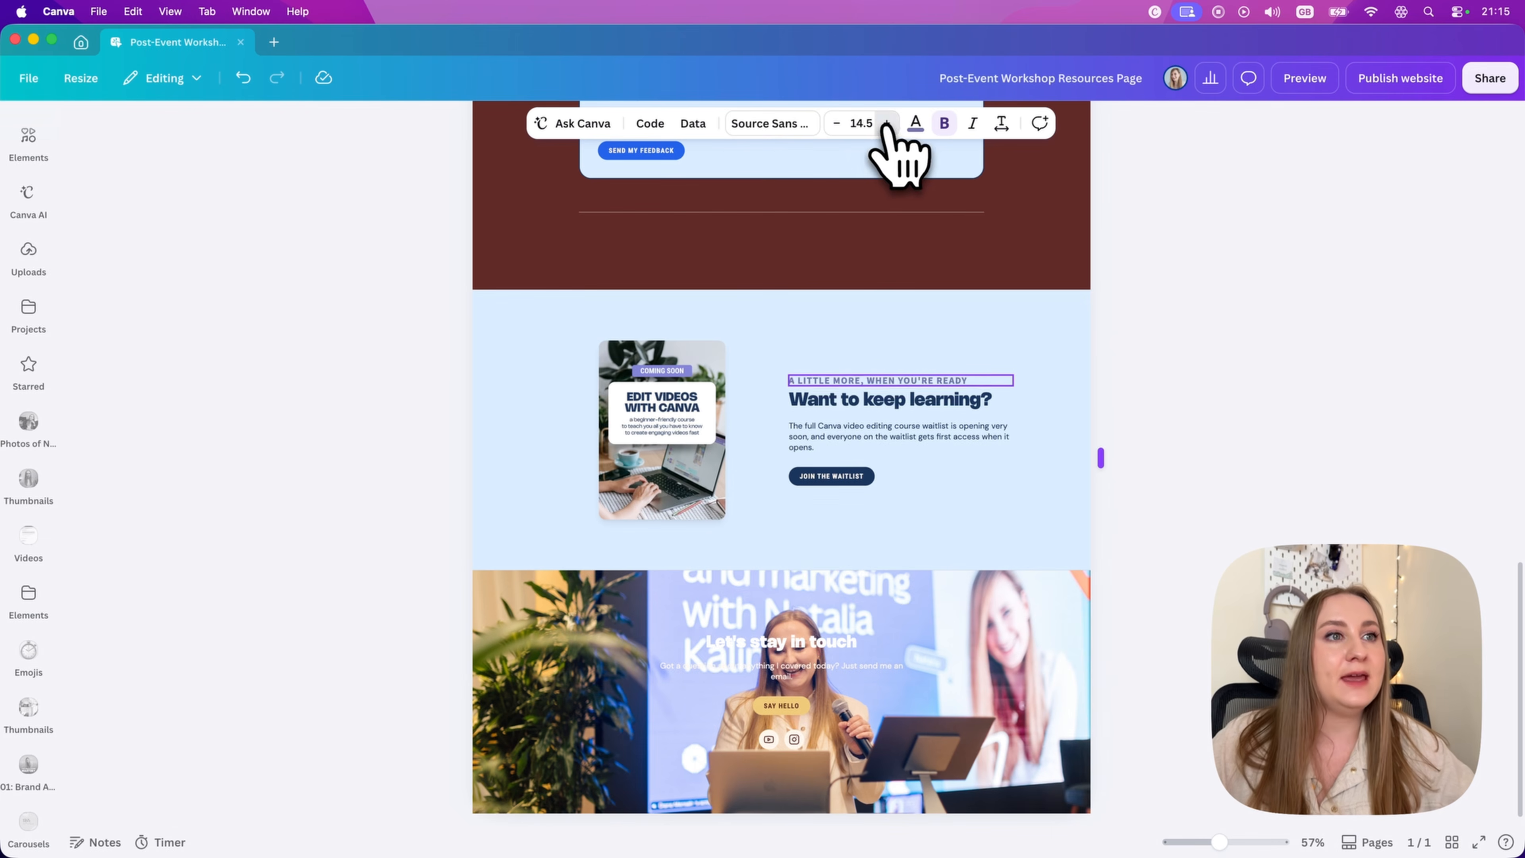
left_click(887, 125)
left_click(887, 125)
left_click(934, 312)
left_click(942, 408)
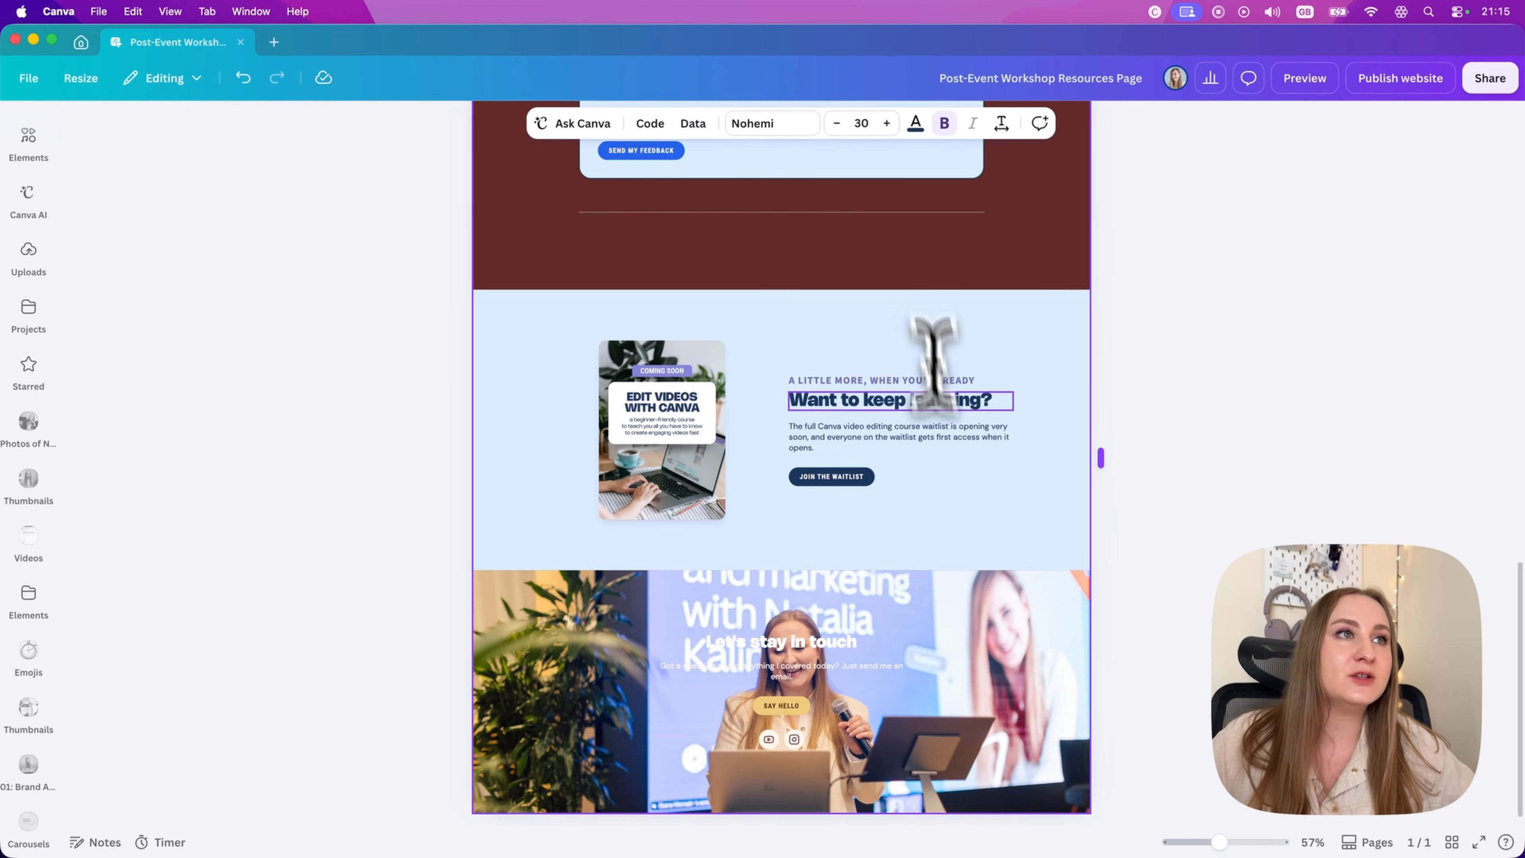
left_click(887, 123)
left_click(886, 123)
left_click(912, 441)
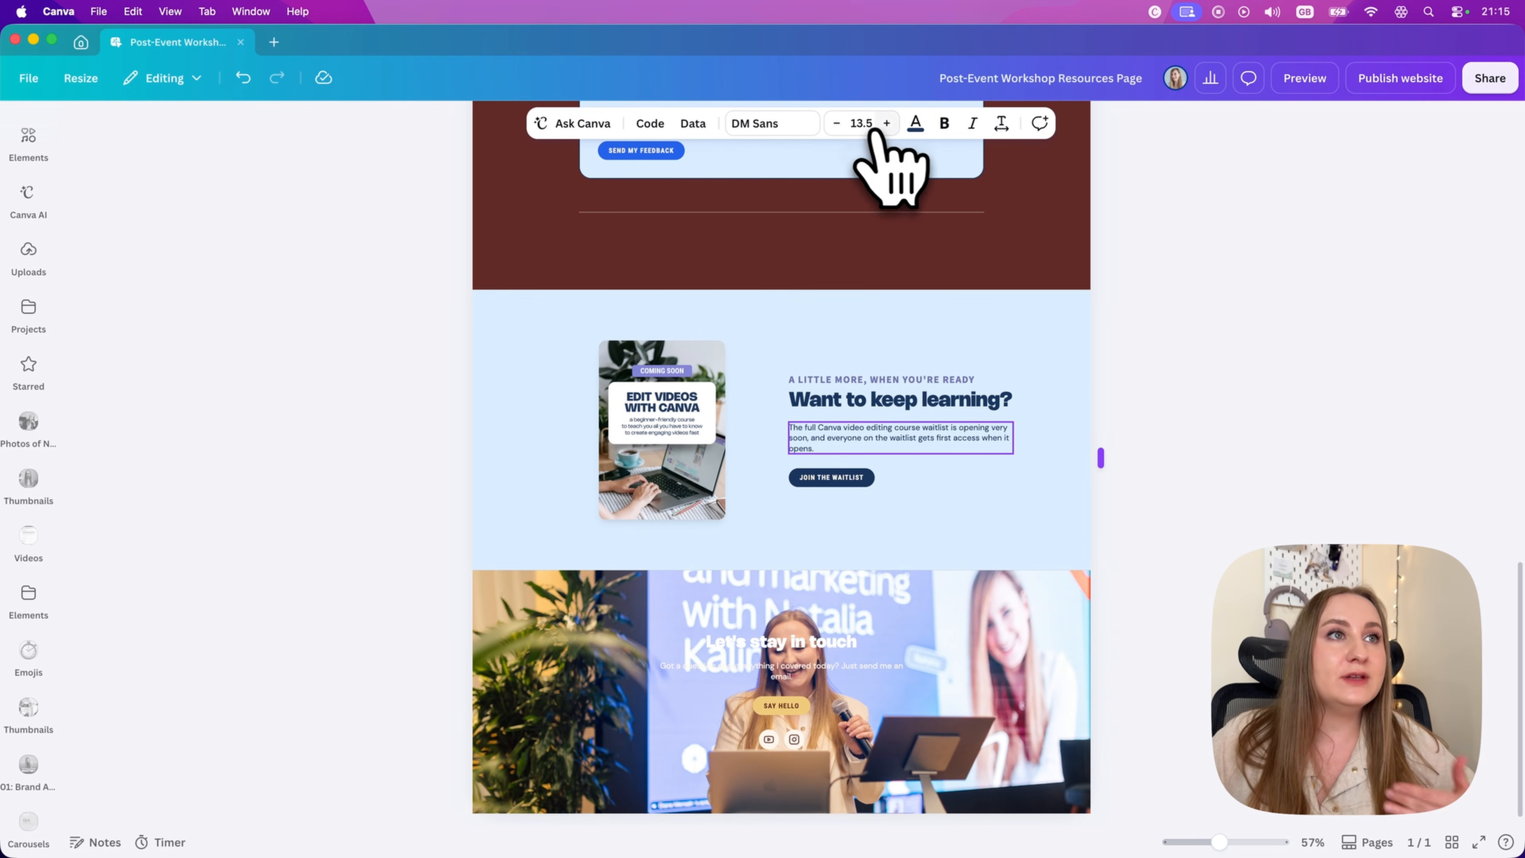
left_click(887, 123)
left_click(1033, 401)
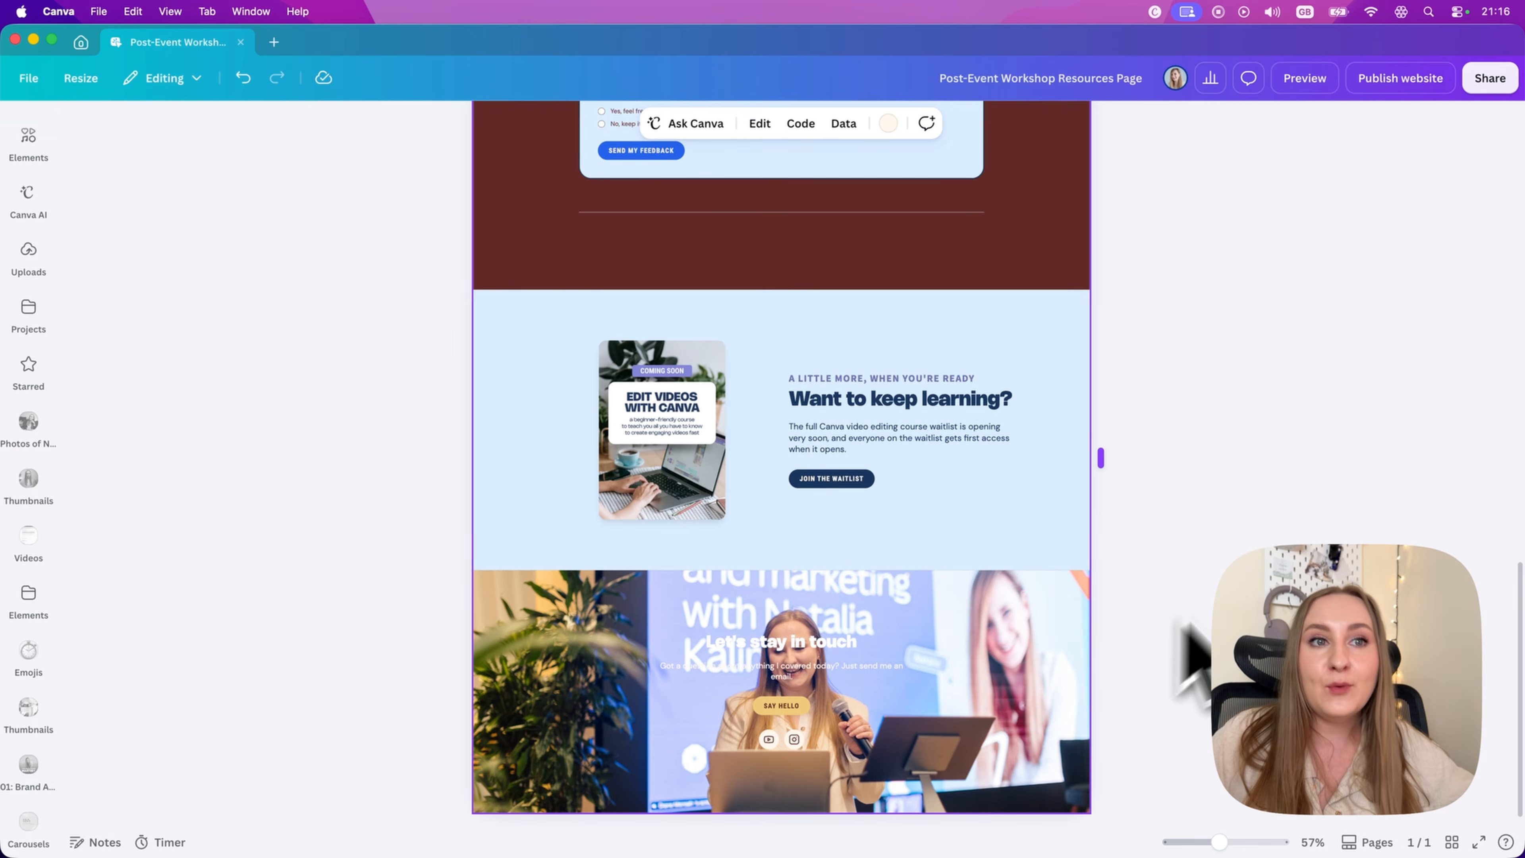
left_click(1119, 586)
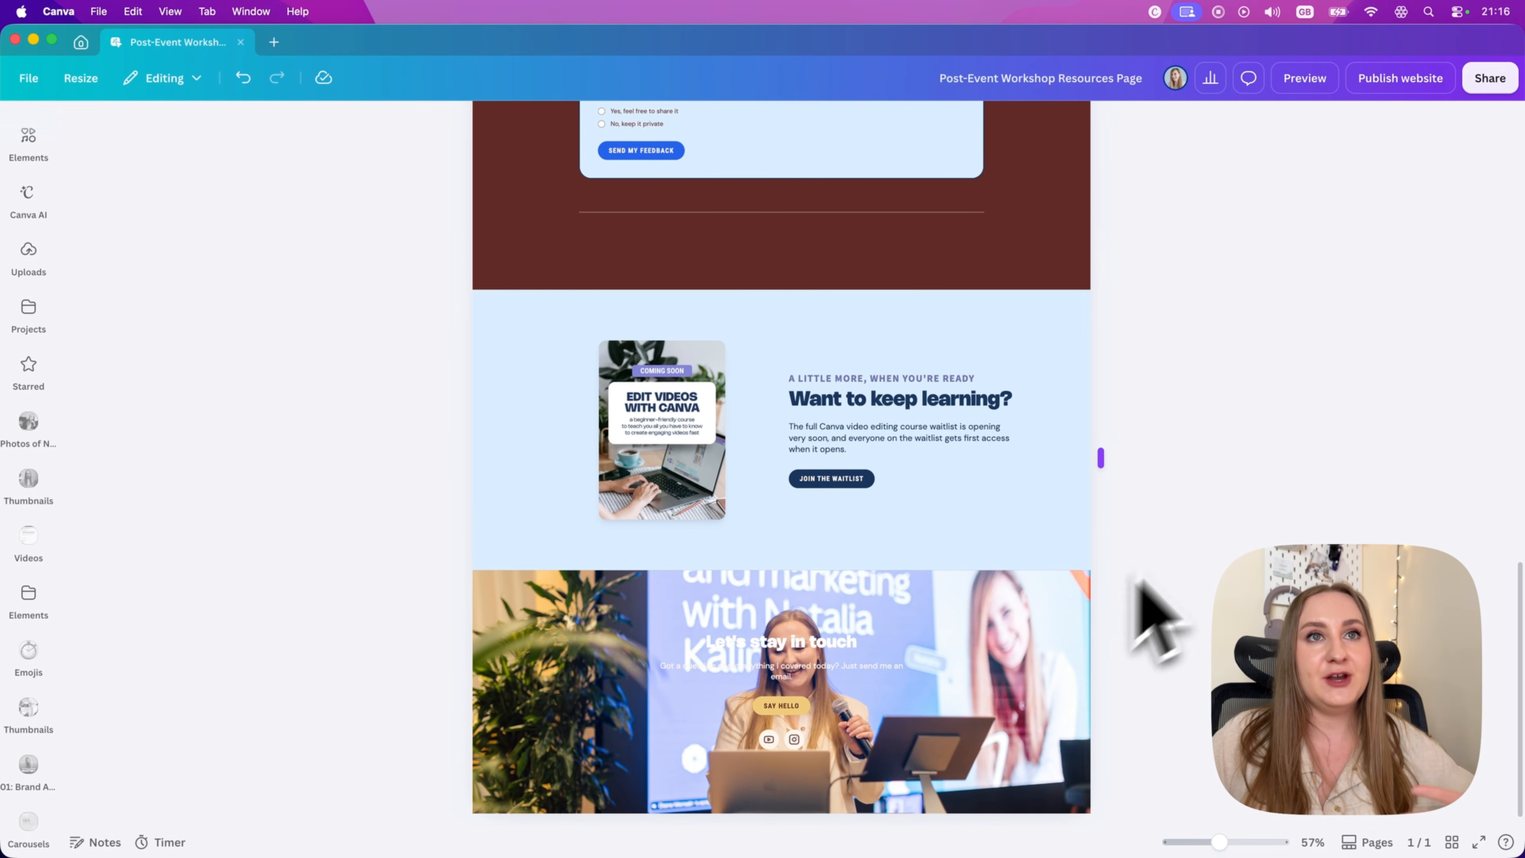
Step: Look over the website publishing settings, including the subpath and custom domain options, and close them without publishing
left_click(1399, 81)
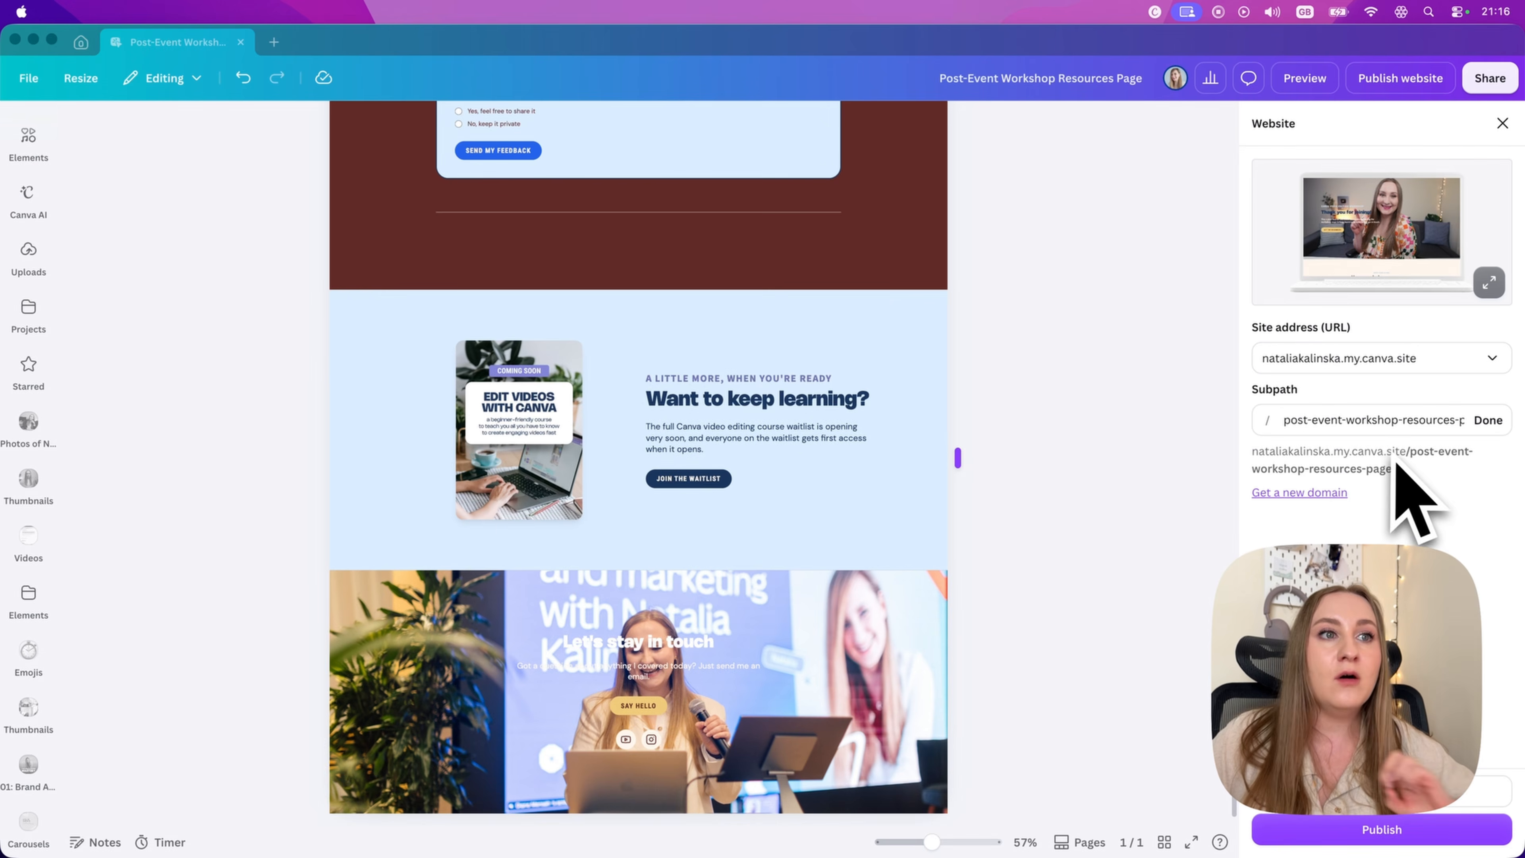
triple_click(1408, 420)
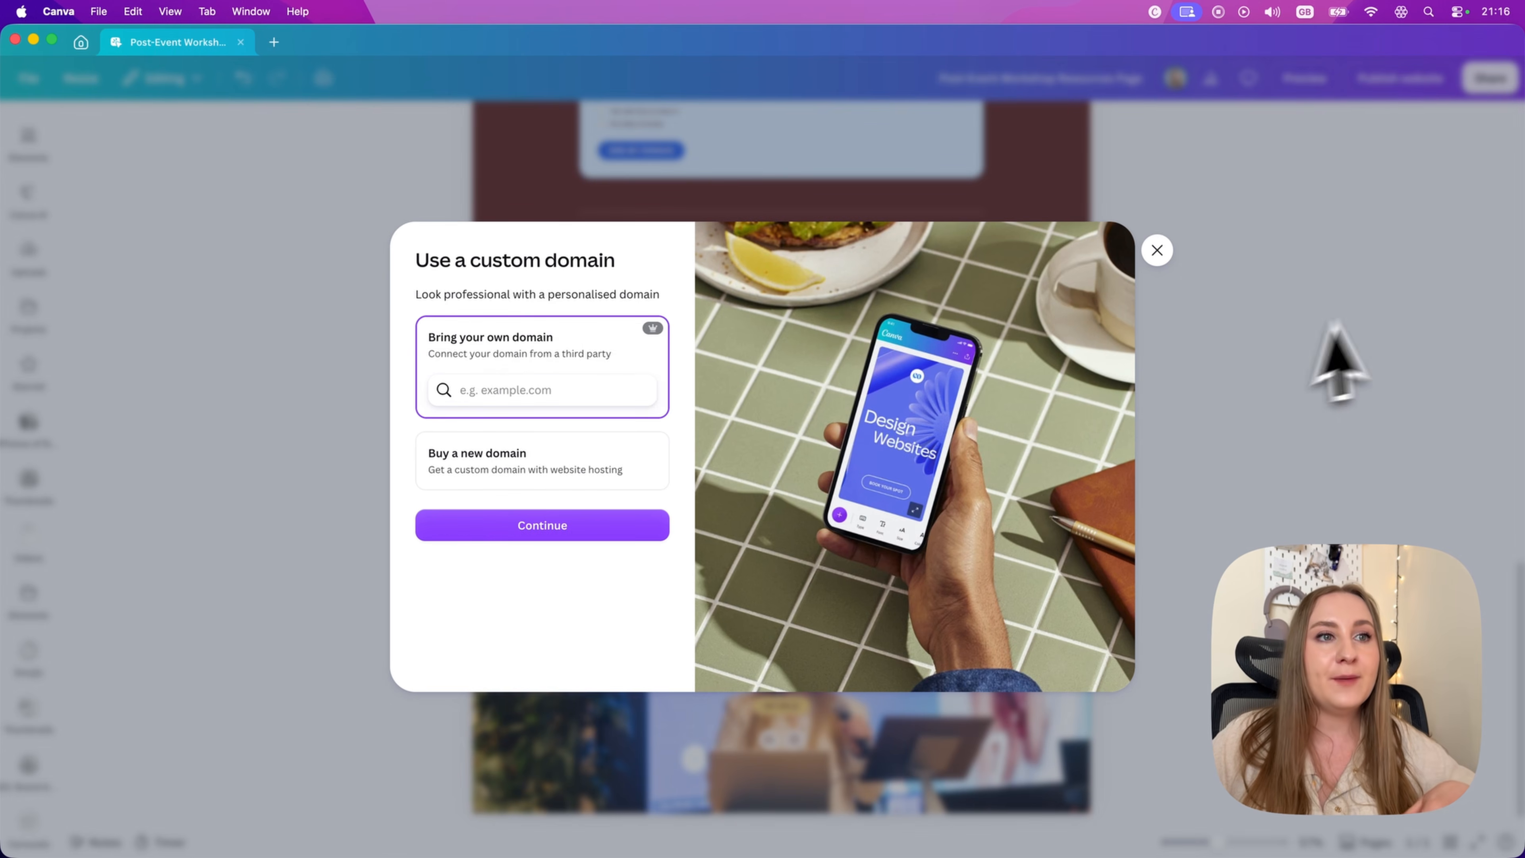
left_click(1157, 250)
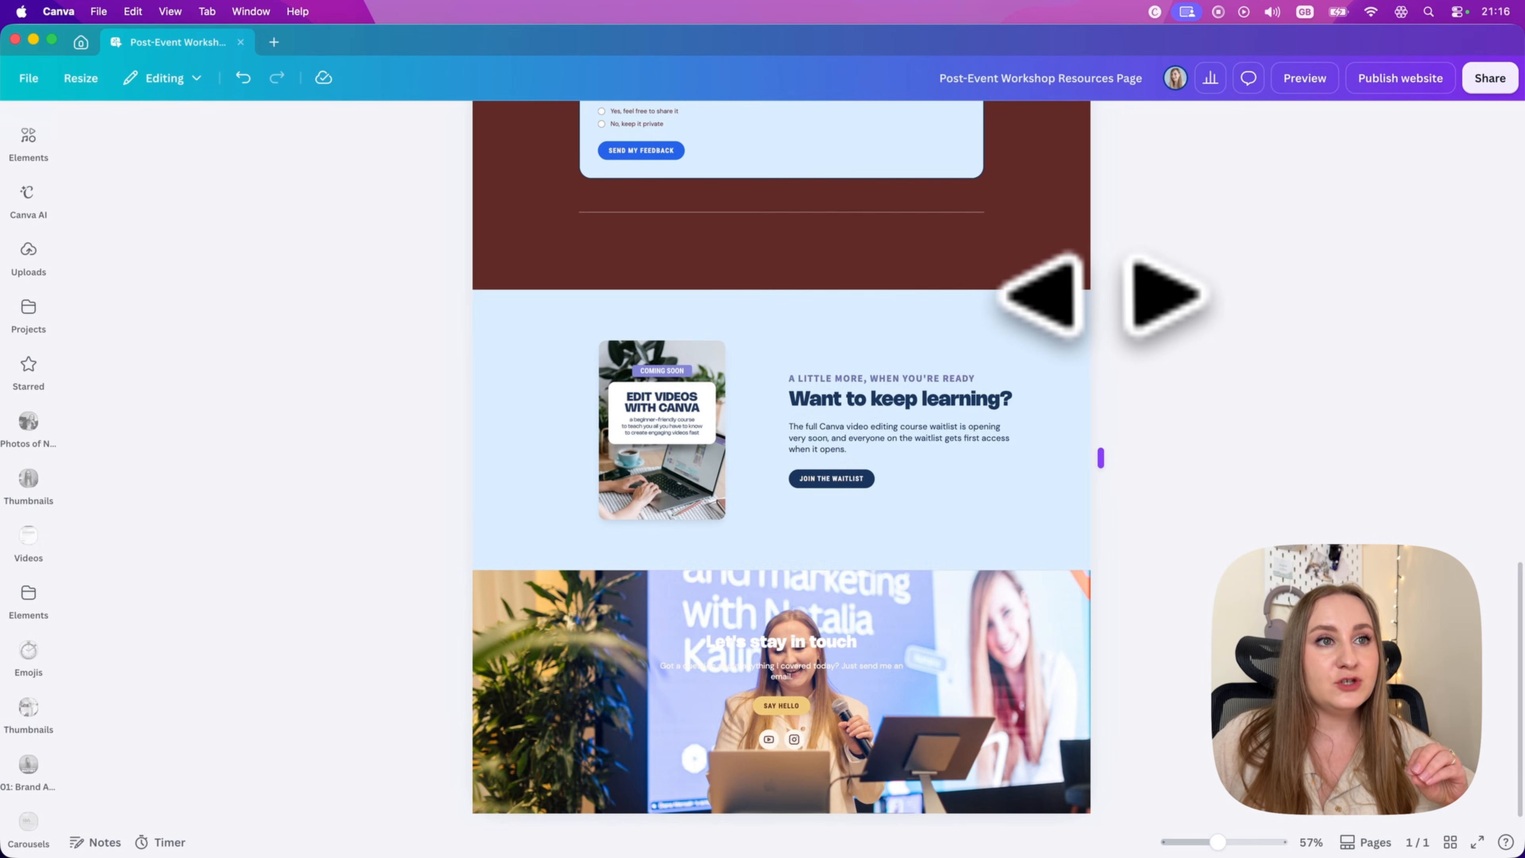
Step: Narrow the page to mobile width to check its responsive layout, and widen it back to desktop width
left_click_drag(1104, 297, 805, 312)
scroll(844, 402, "up", 15)
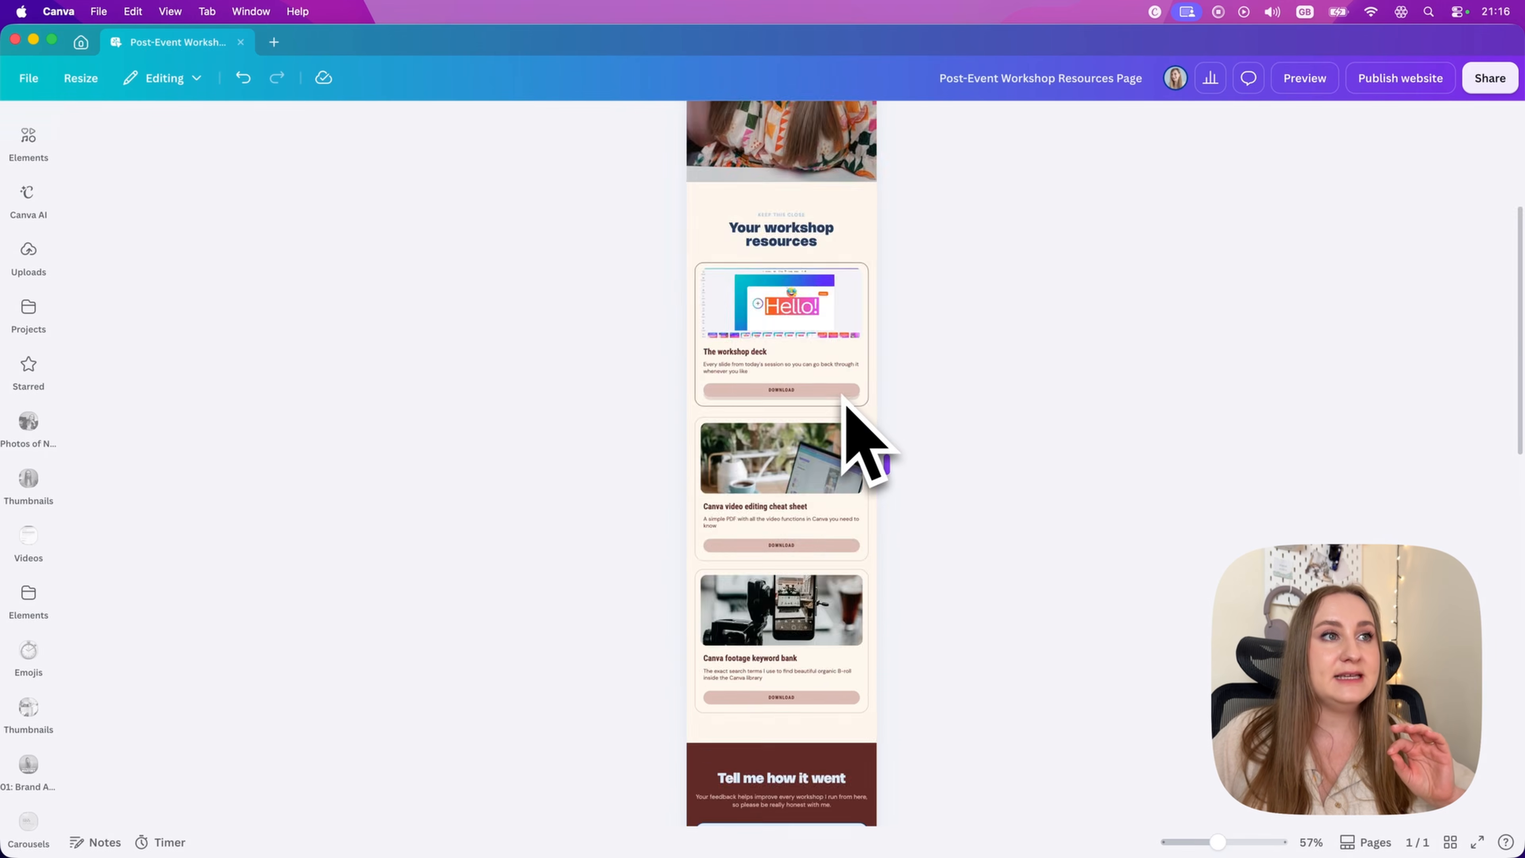
left_click_drag(881, 488, 822, 540)
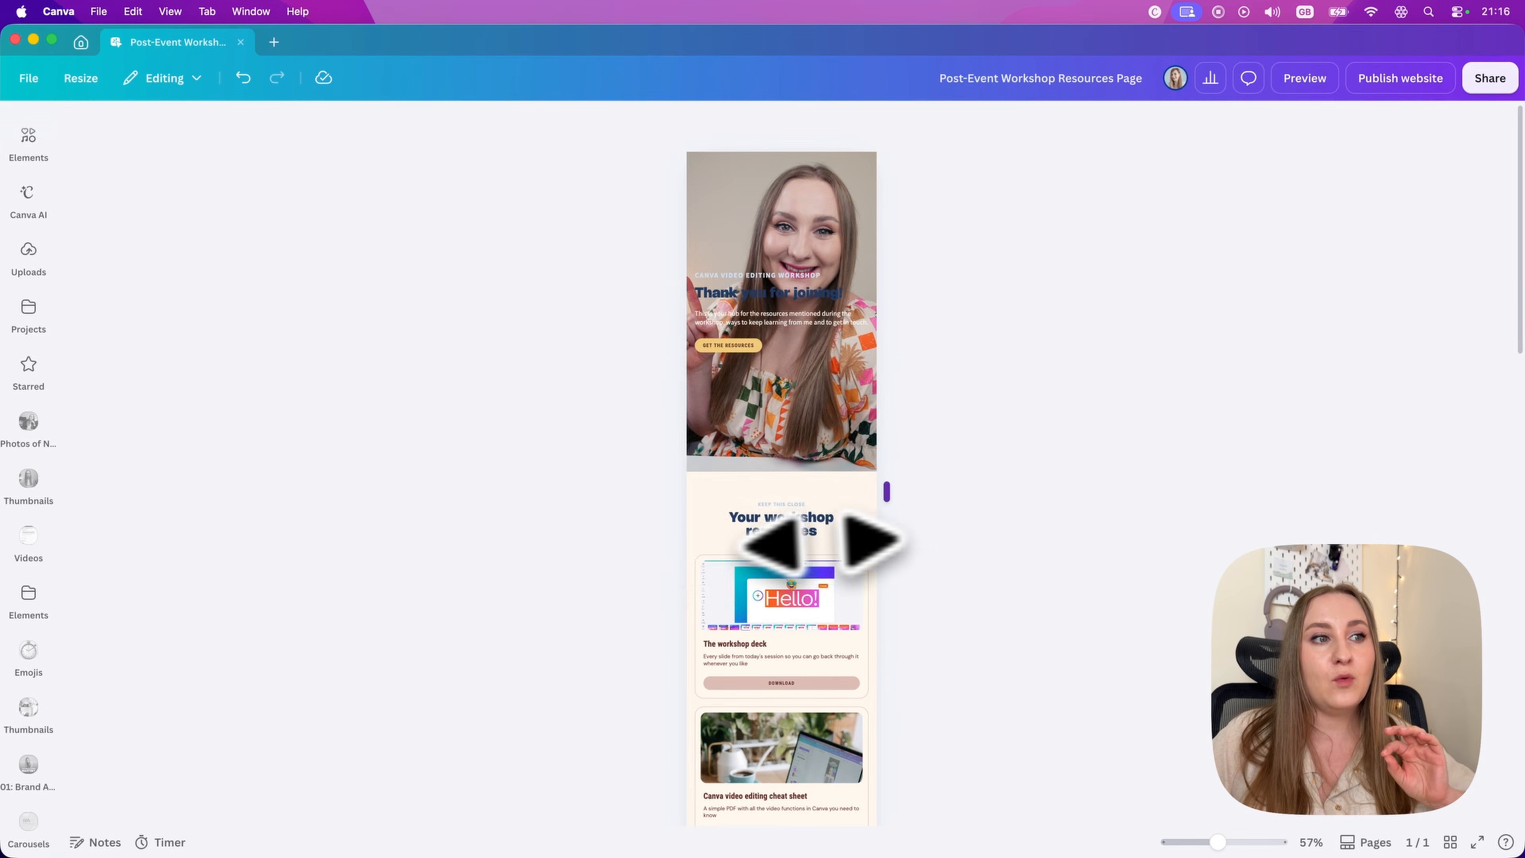
scroll(780, 546, "down", 15)
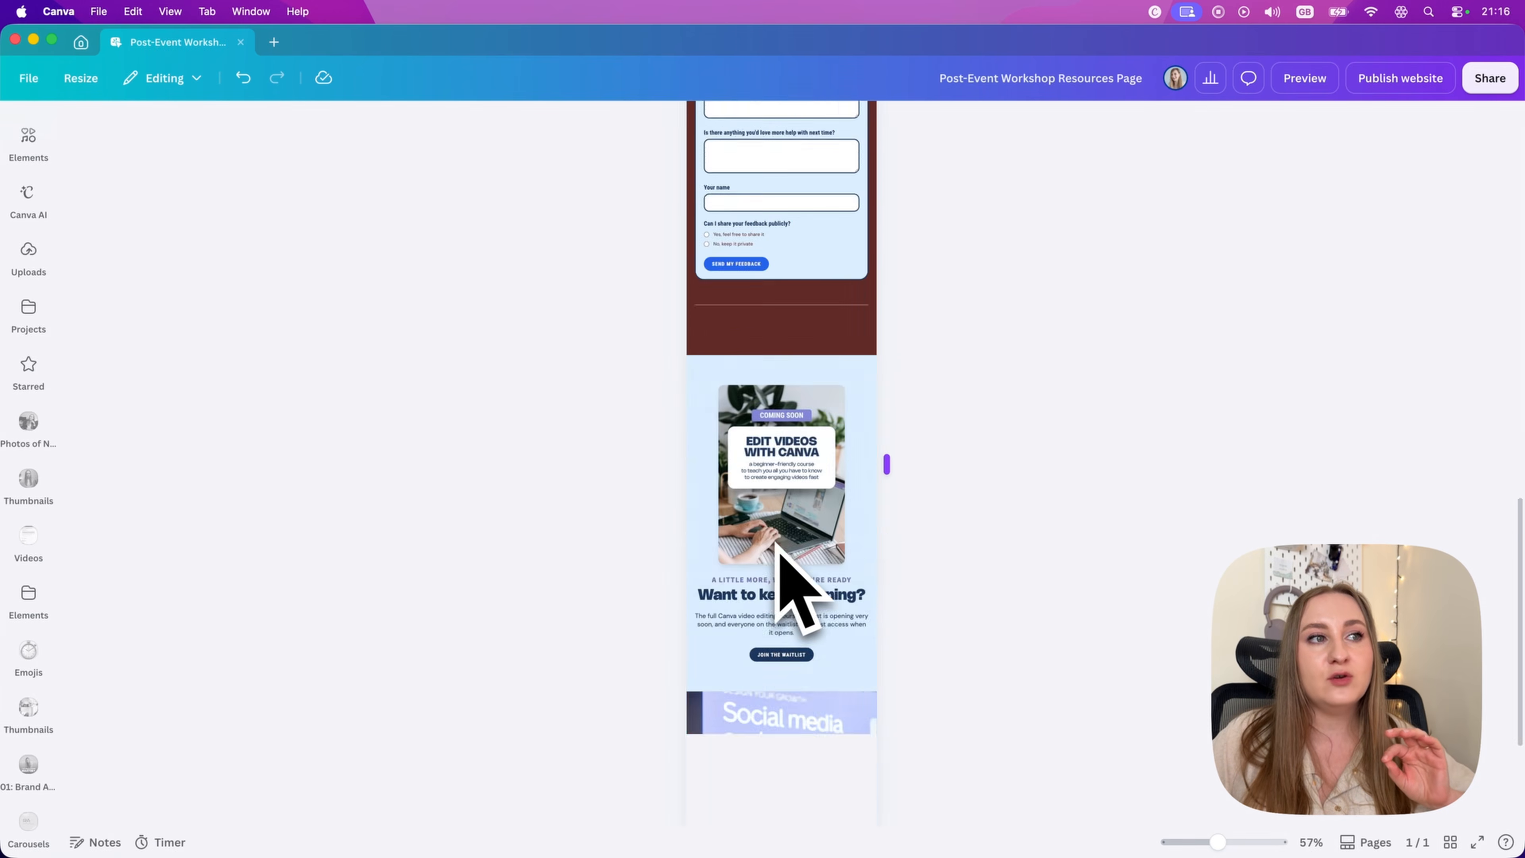
scroll(780, 543, "up", 3)
left_click_drag(886, 463, 1133, 509)
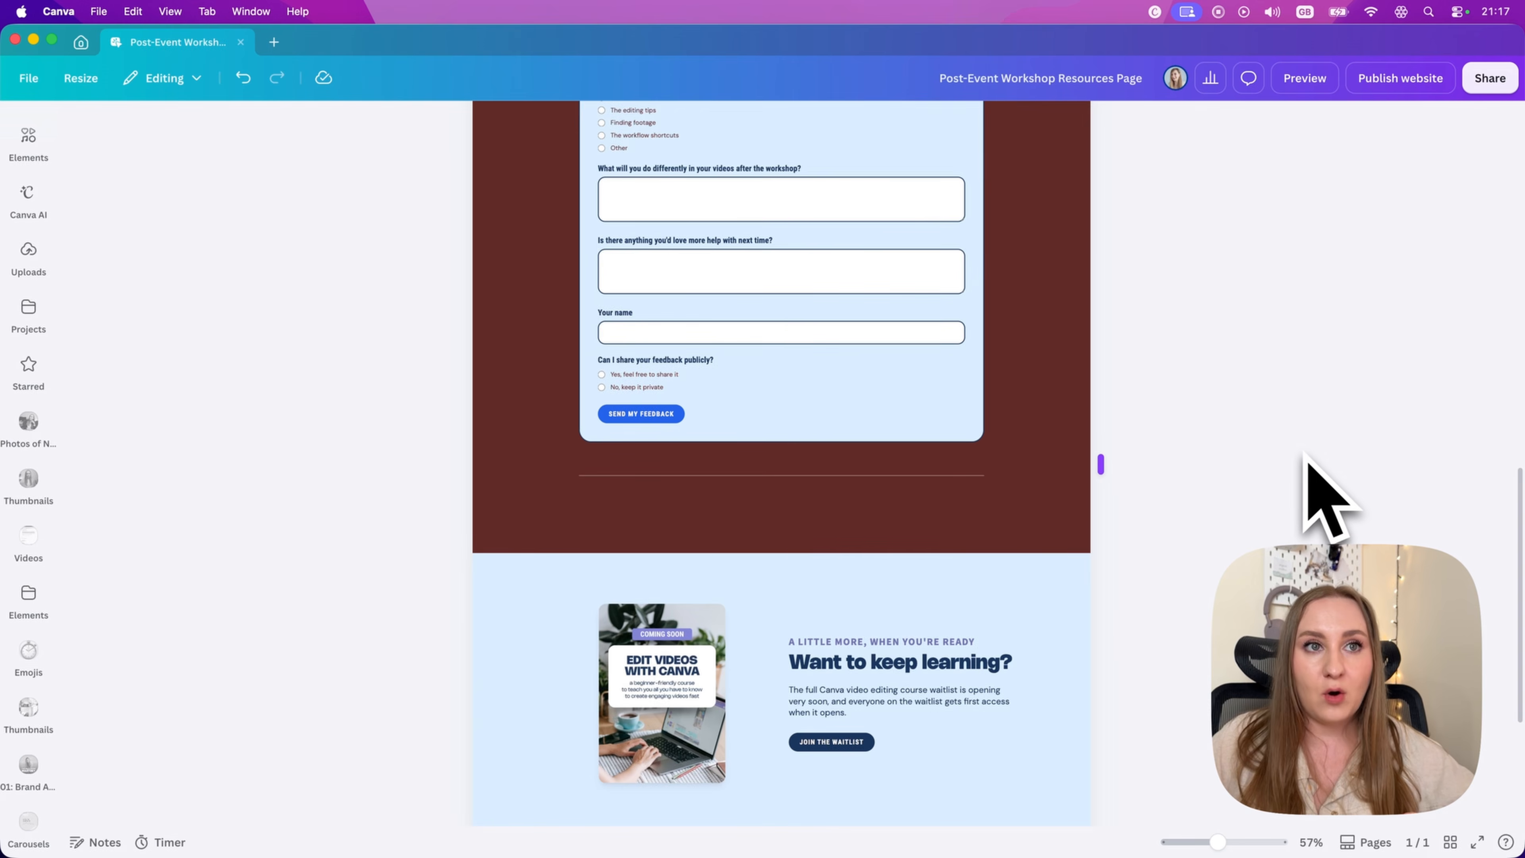
Step: Open the Canva Sheet connected to the page's feedback form data
scroll(701, 534, "down", 2)
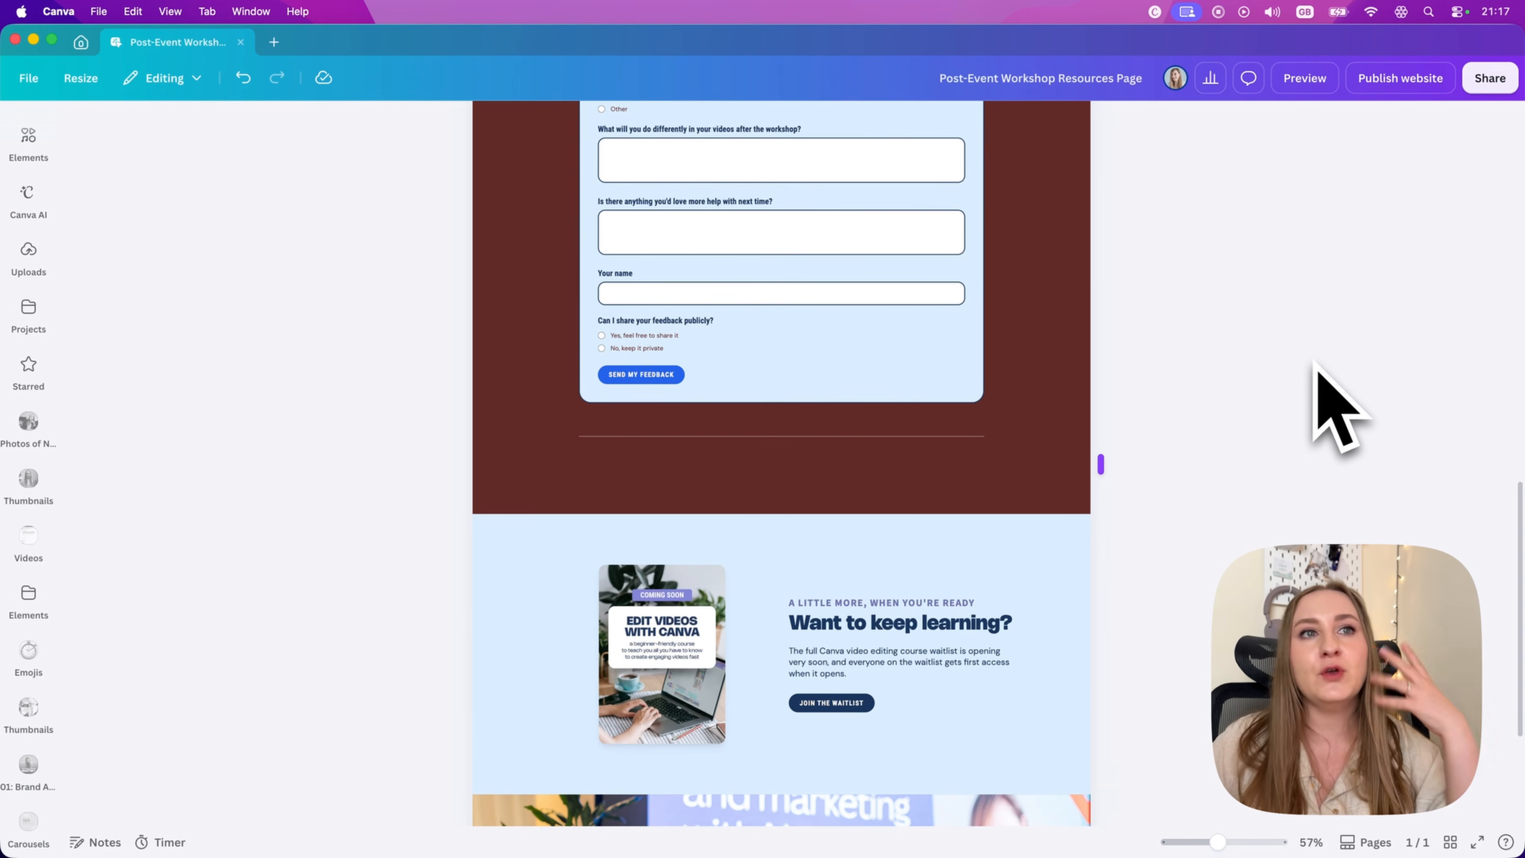
scroll(882, 462, "up", 2)
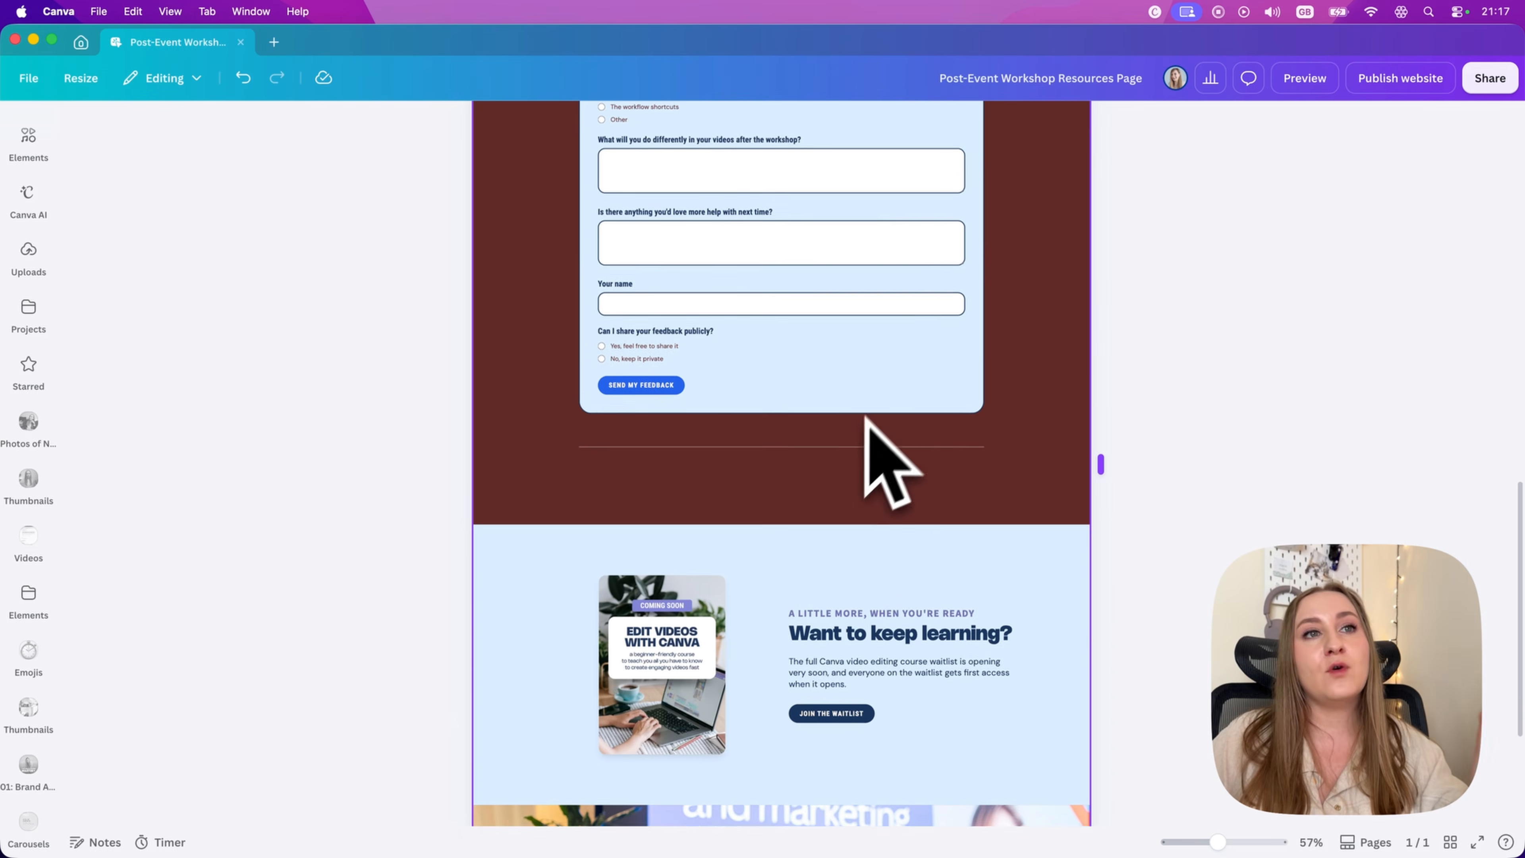
scroll(879, 395, "up", 4)
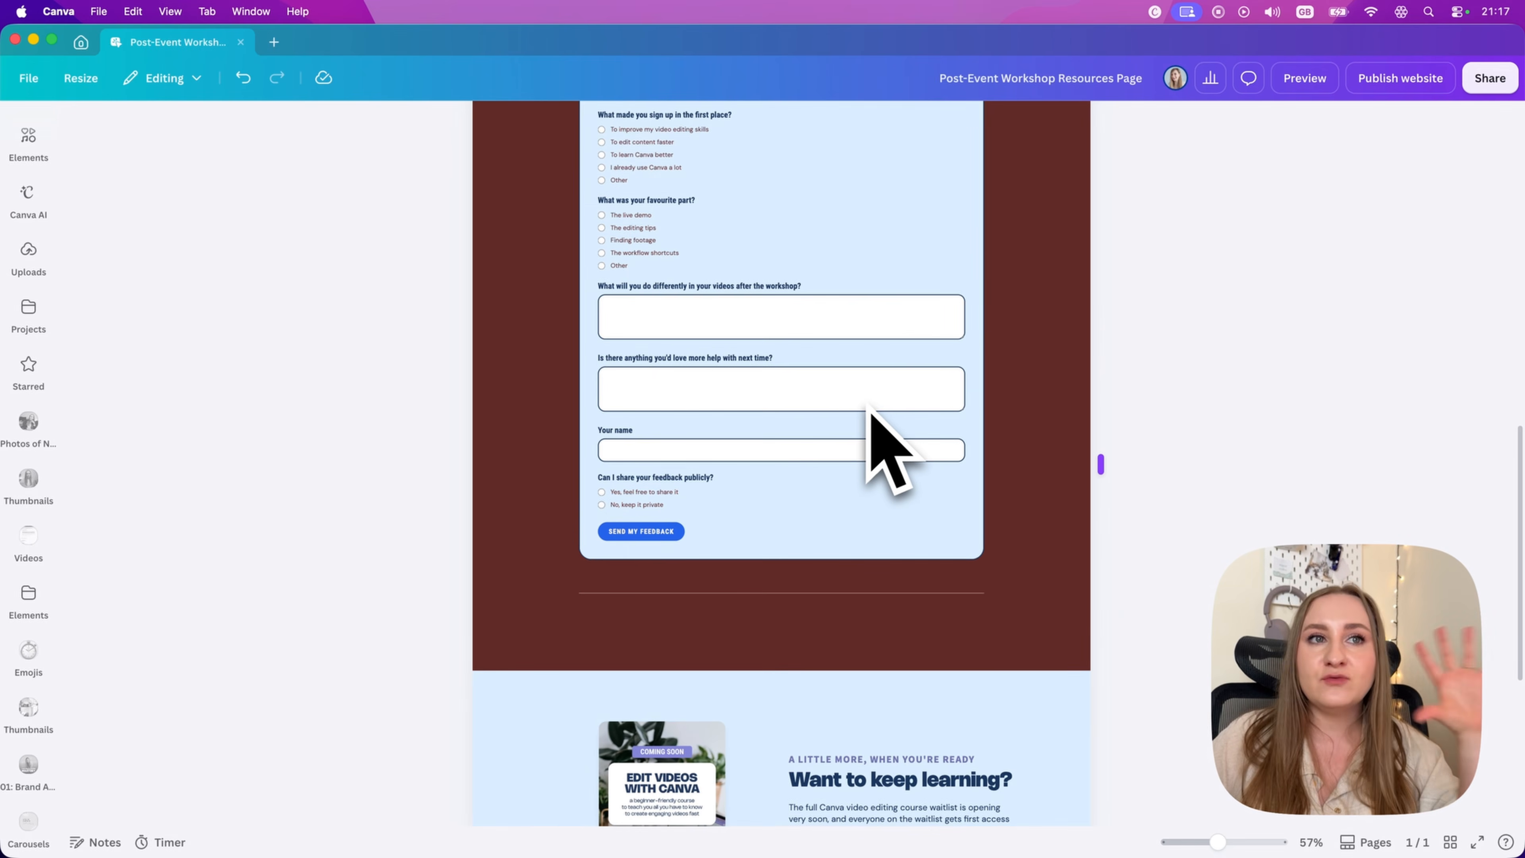
scroll(870, 409, "up", 3)
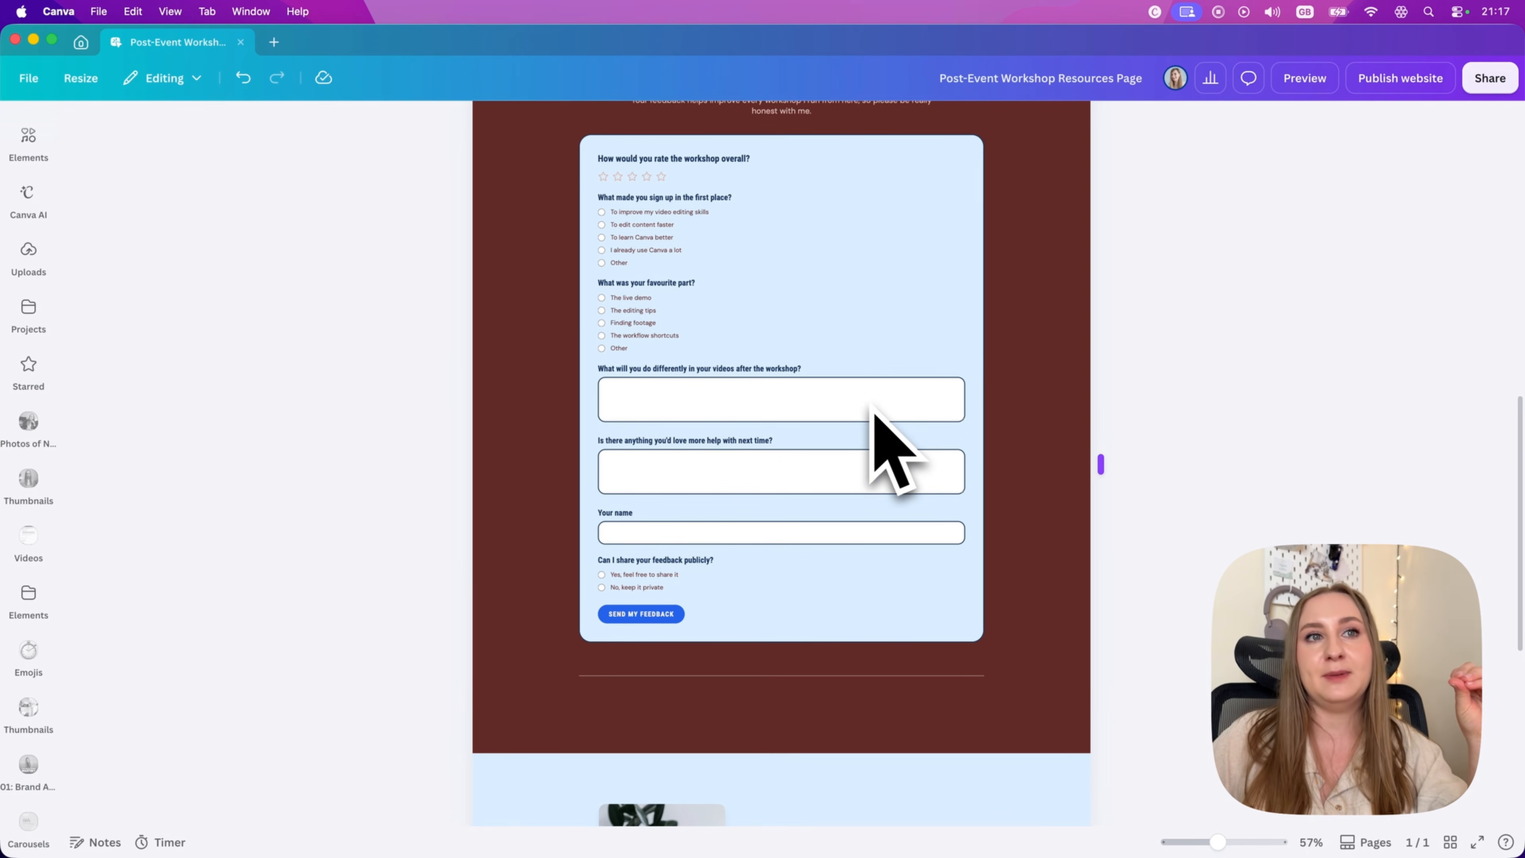
scroll(874, 409, "up", 1)
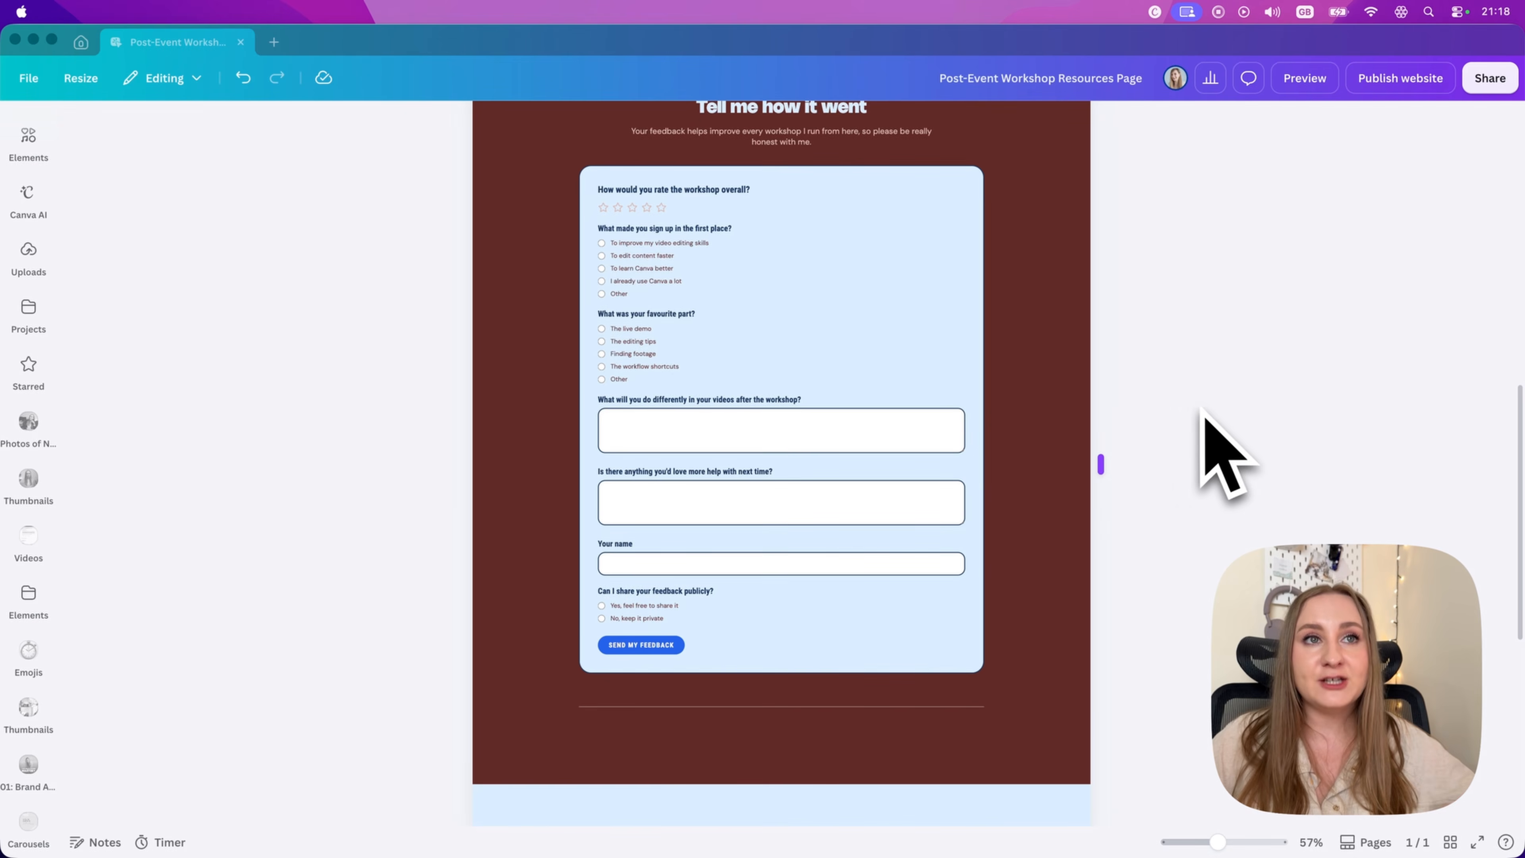
scroll(1117, 474, "up", 2)
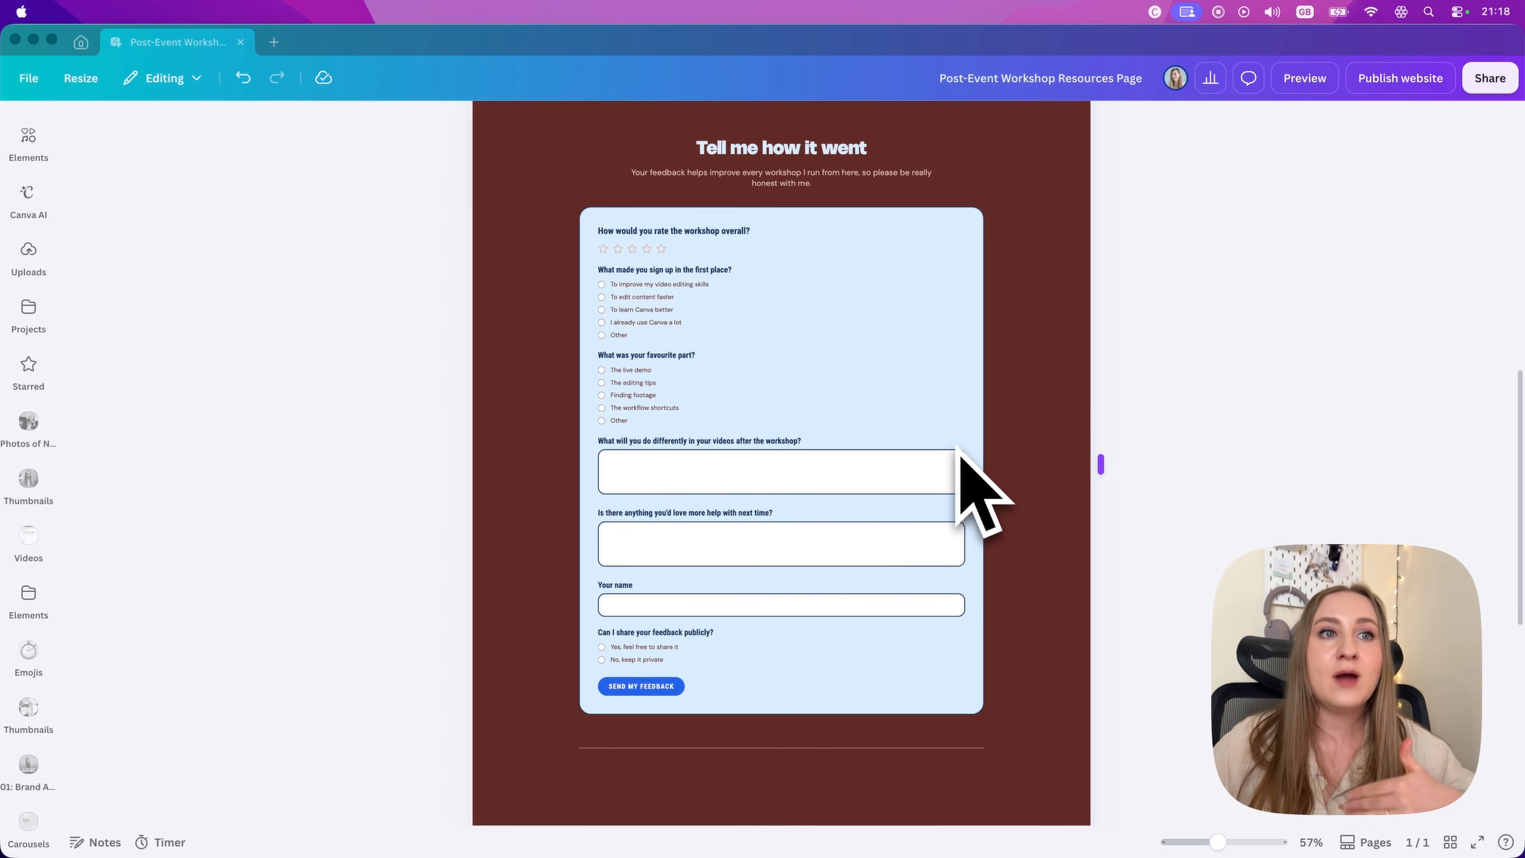
left_click(964, 361)
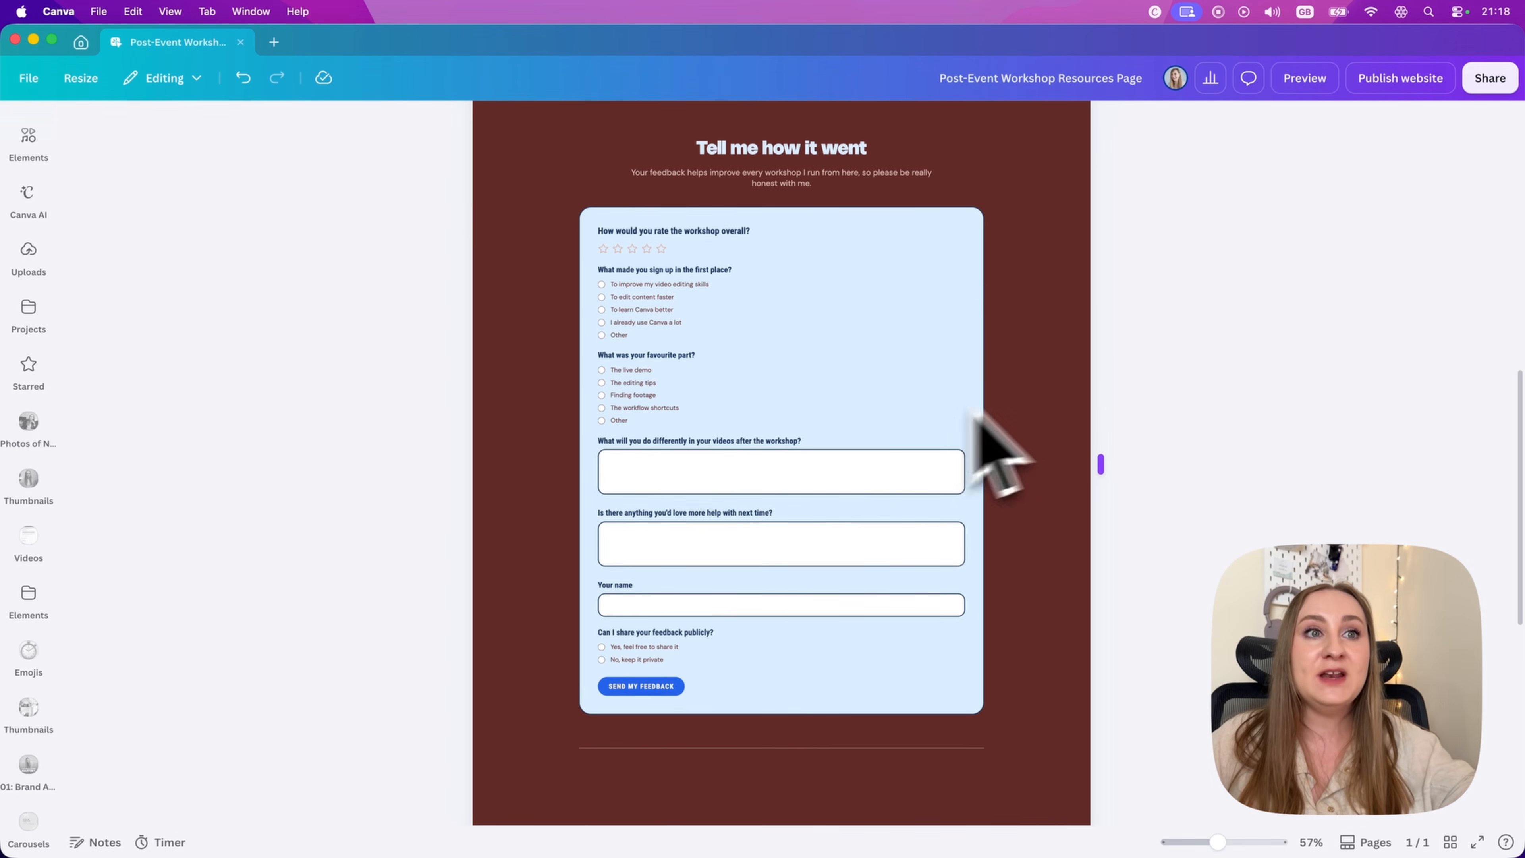
left_click(908, 390)
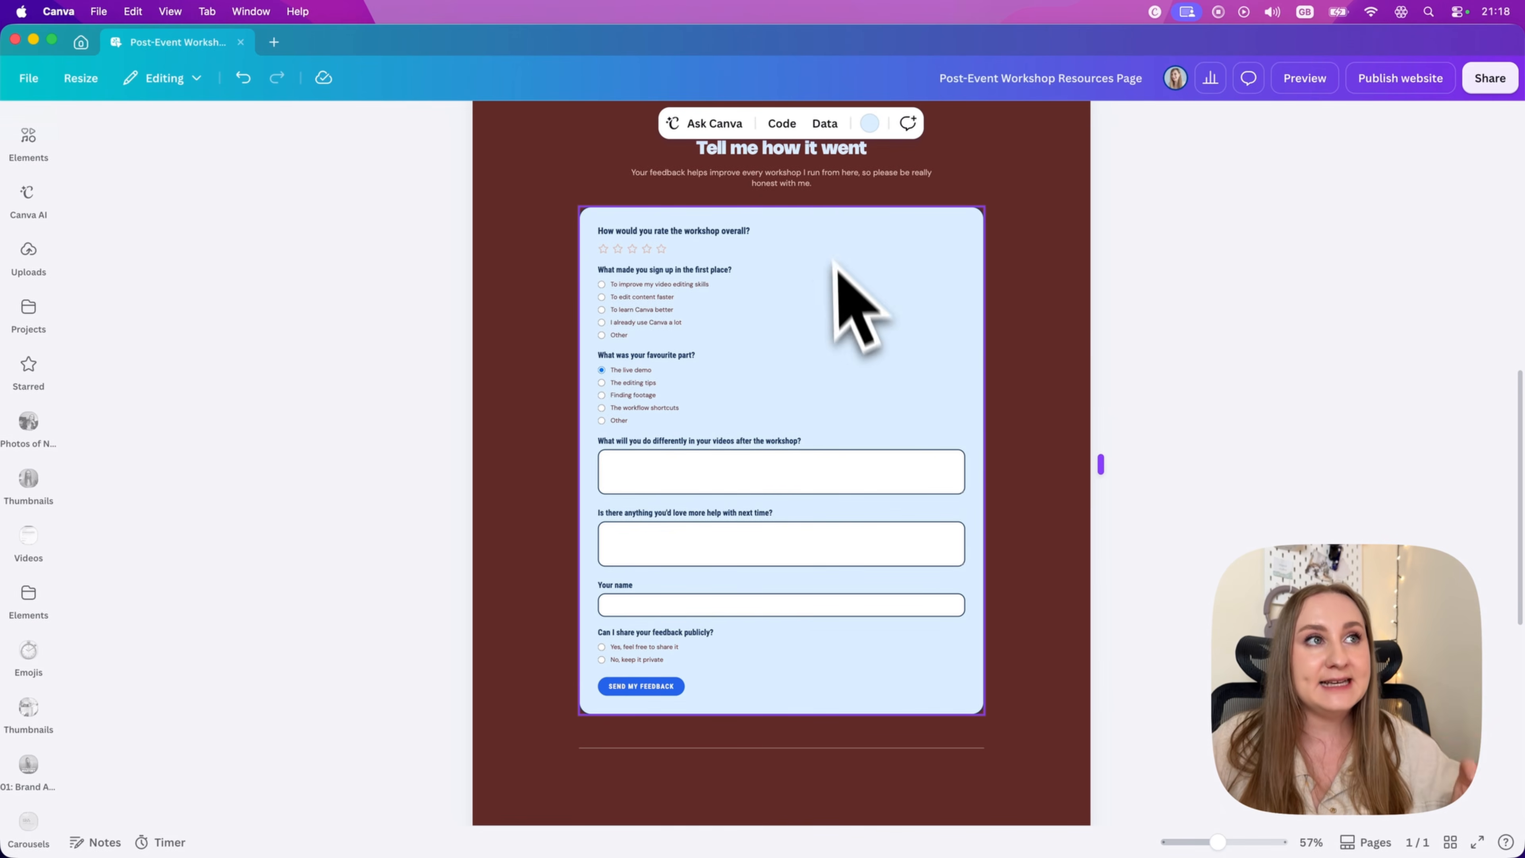
left_click(829, 192)
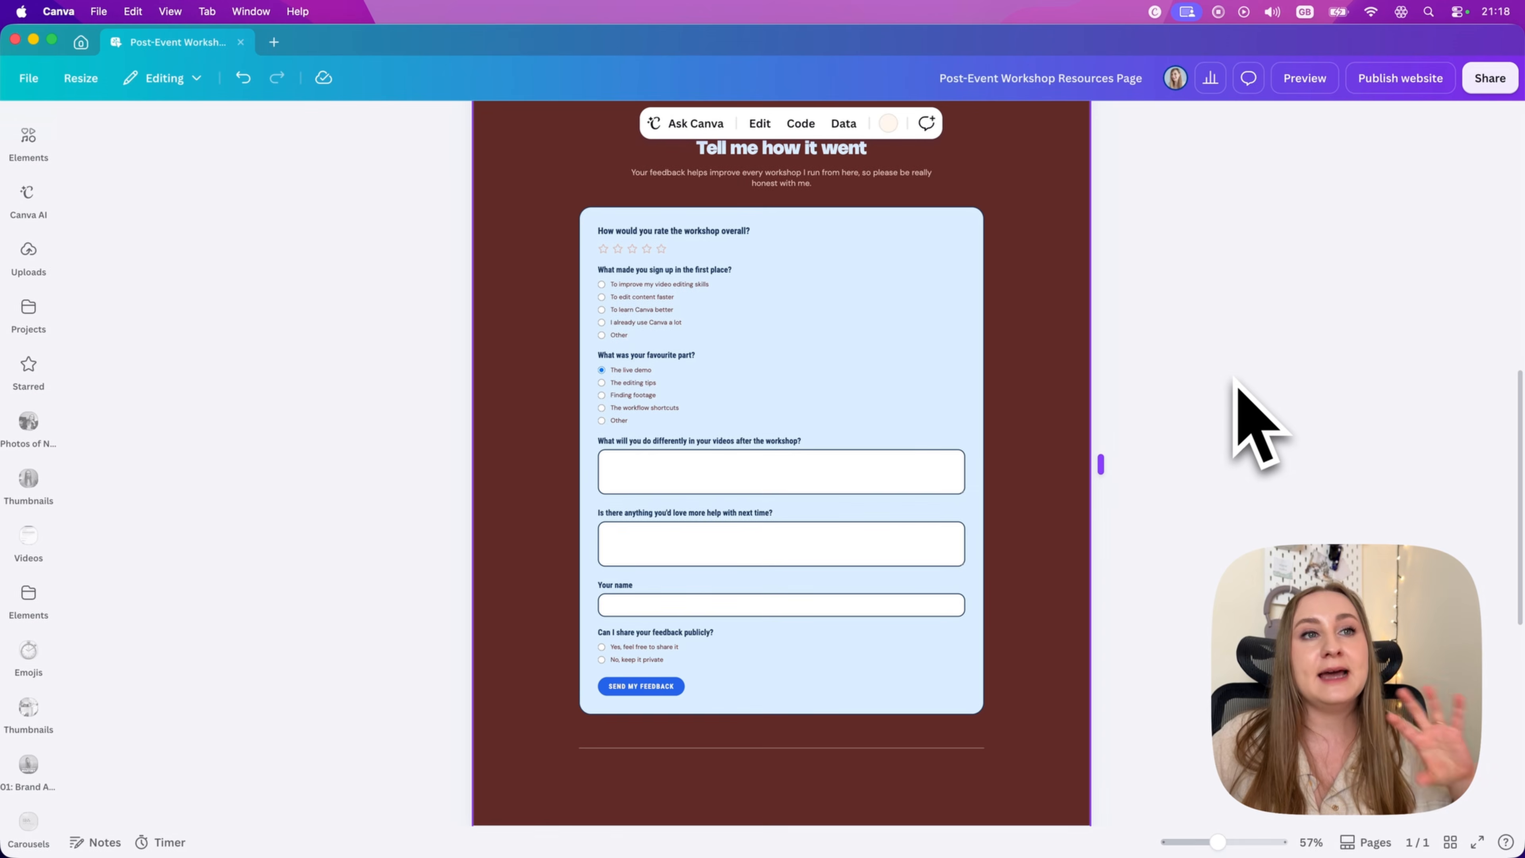
left_click(843, 124)
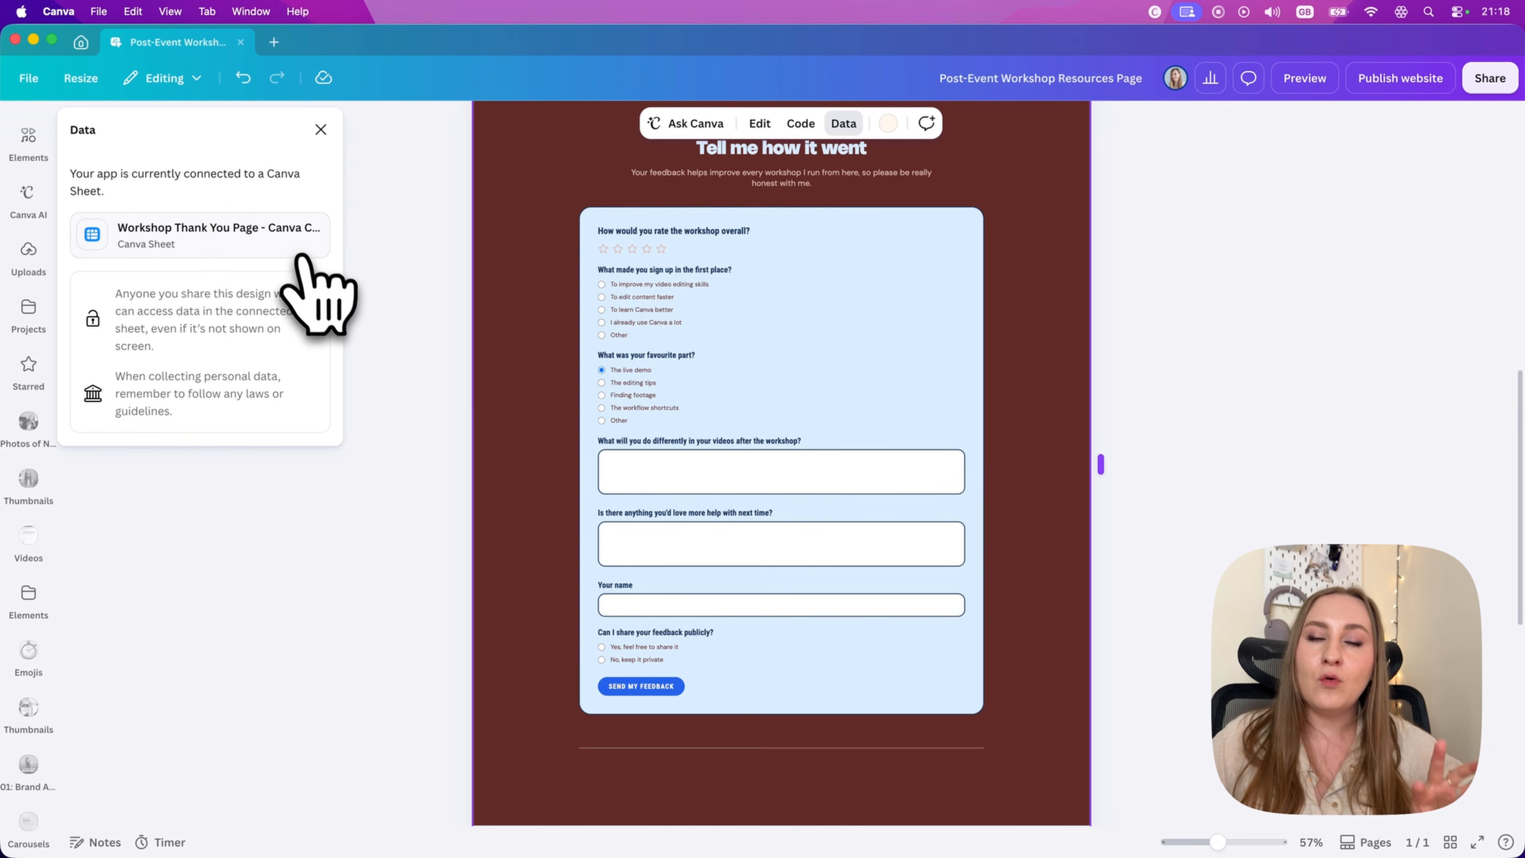
left_click(243, 248)
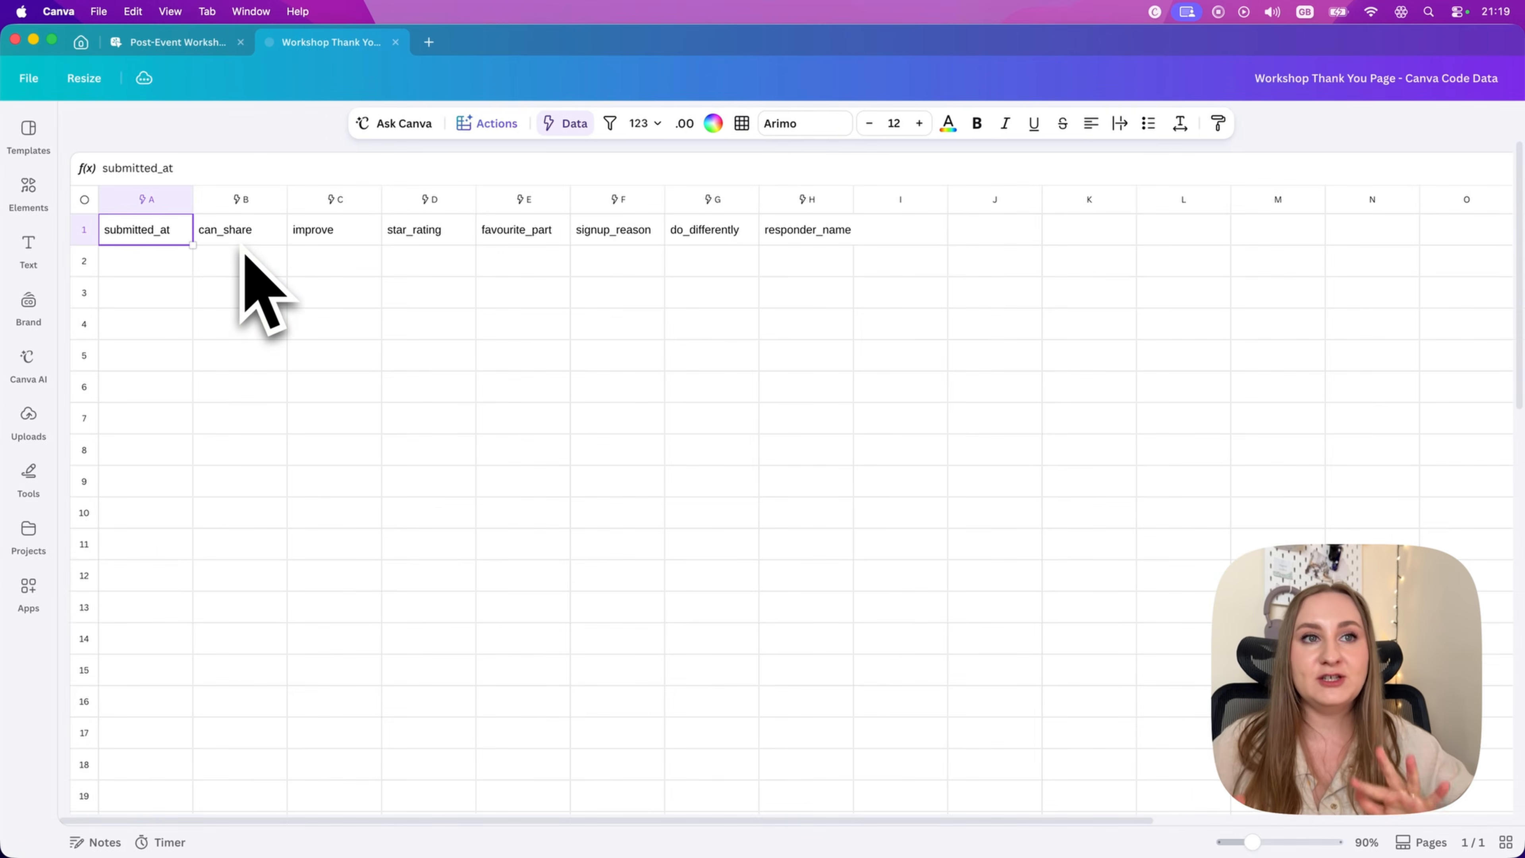
Step: Examine the feedback response columns in the connected sheet, and return to the Post-Event Workshop Resources Page design
left_click(387, 450)
left_click(243, 297)
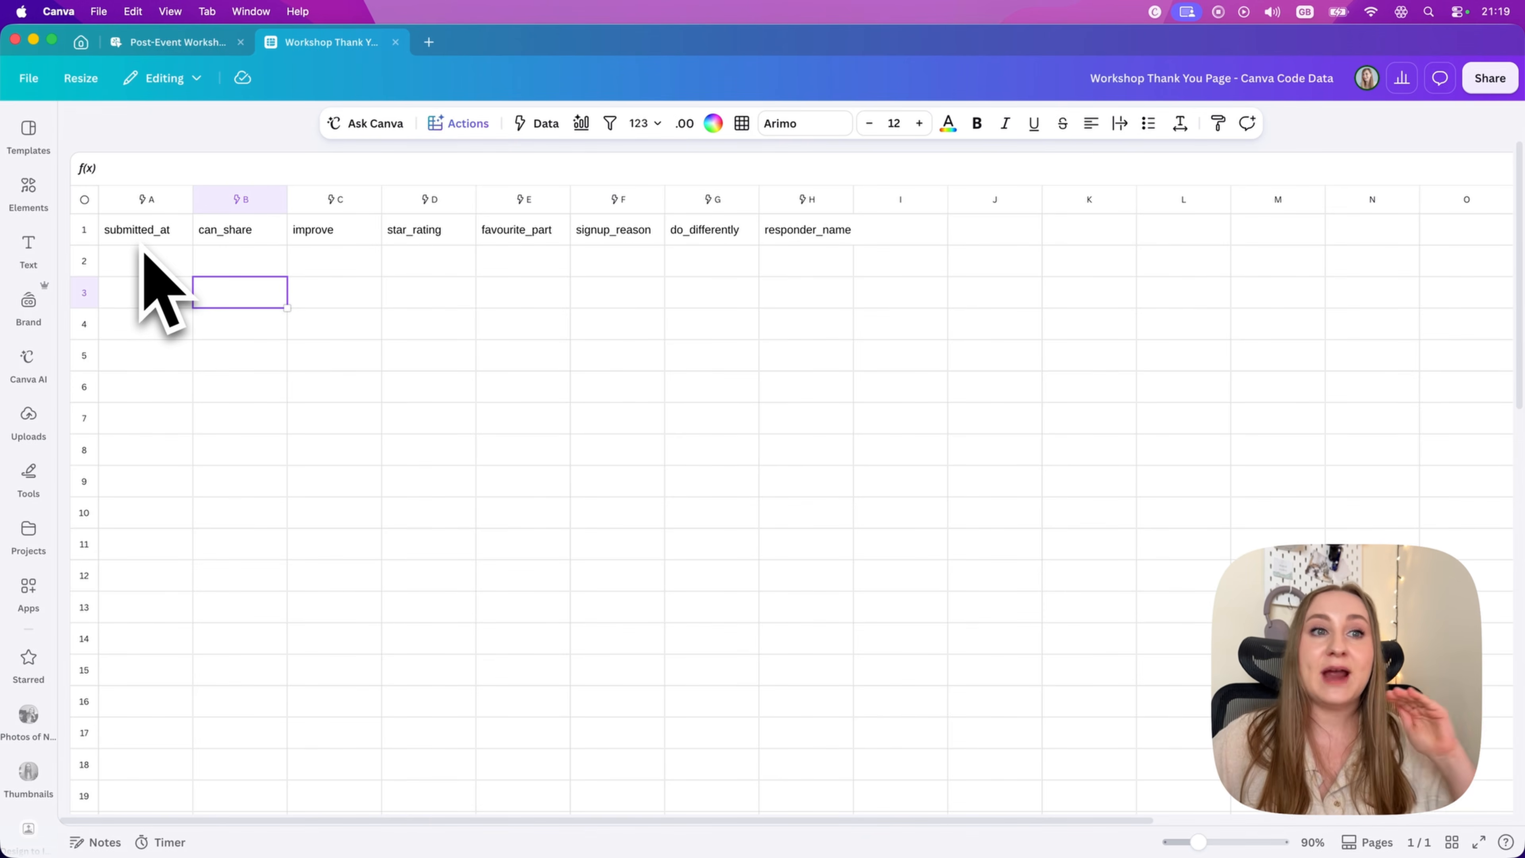
scroll(1321, 414, "down", 1)
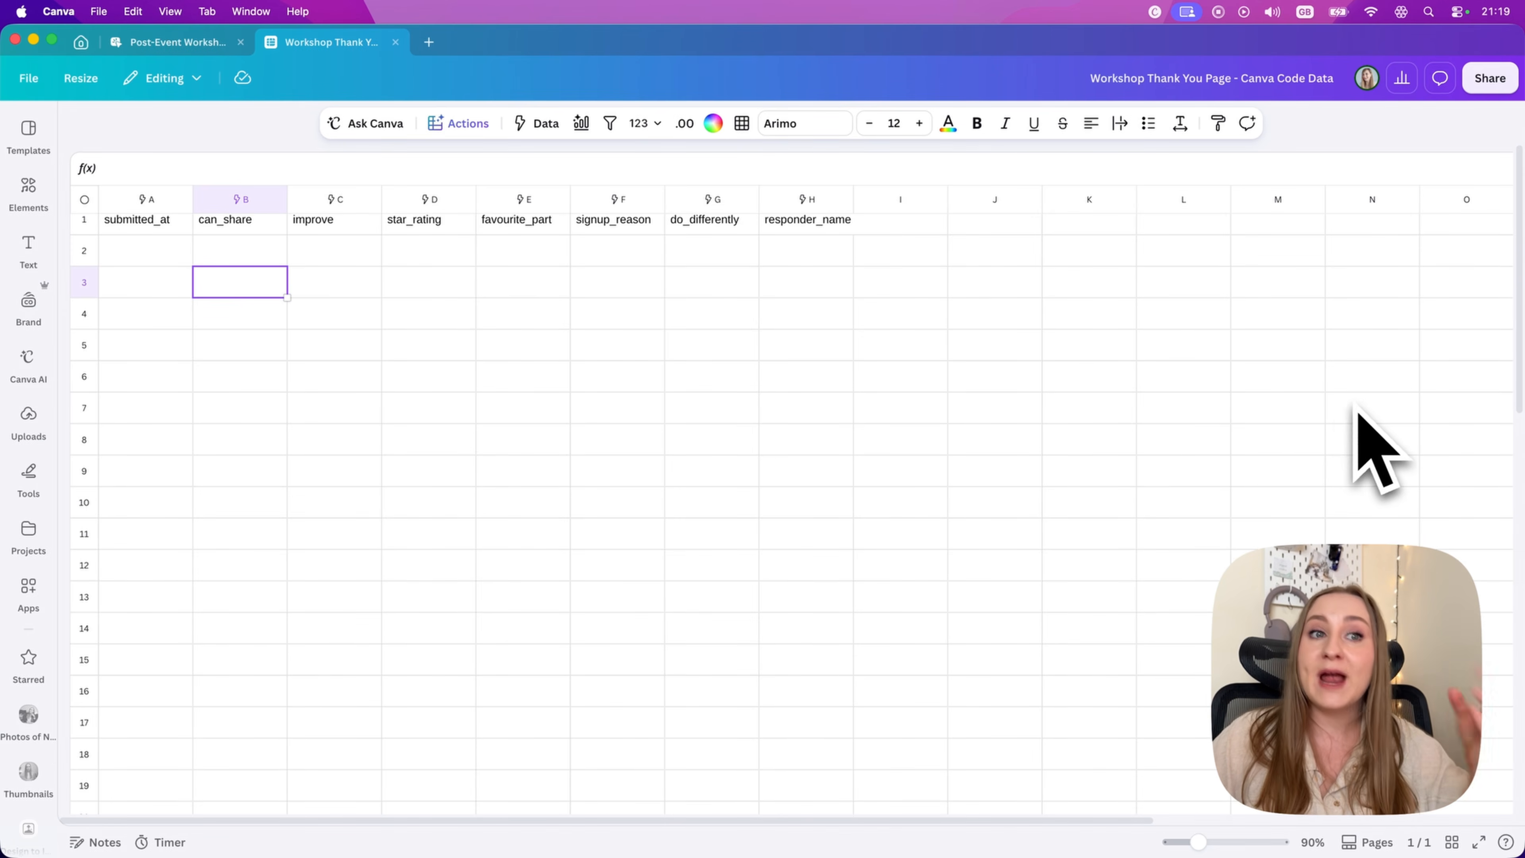
scroll(1080, 430, "up", 1)
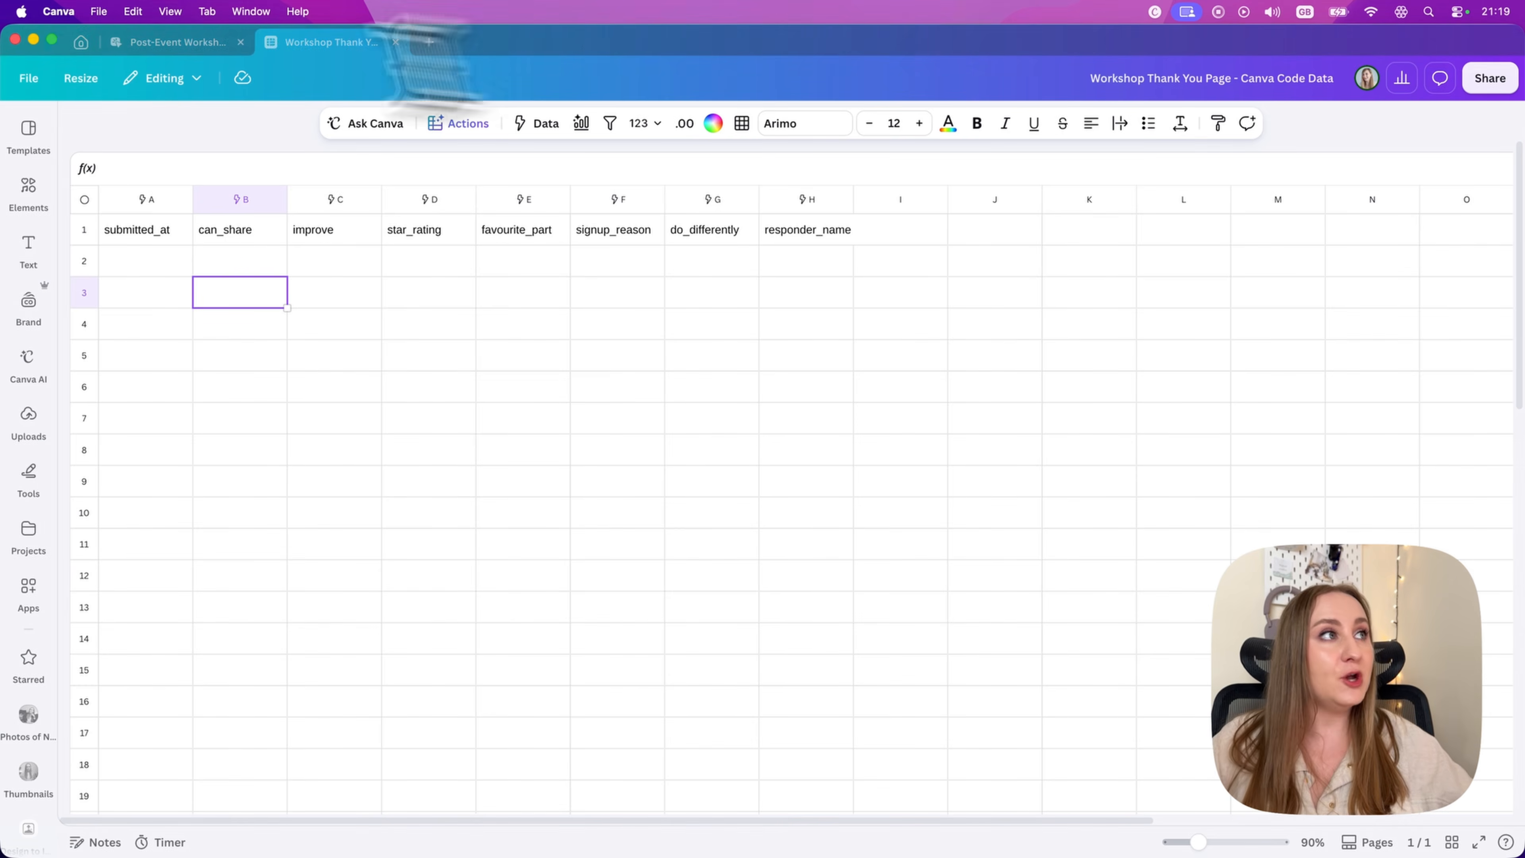
left_click(171, 42)
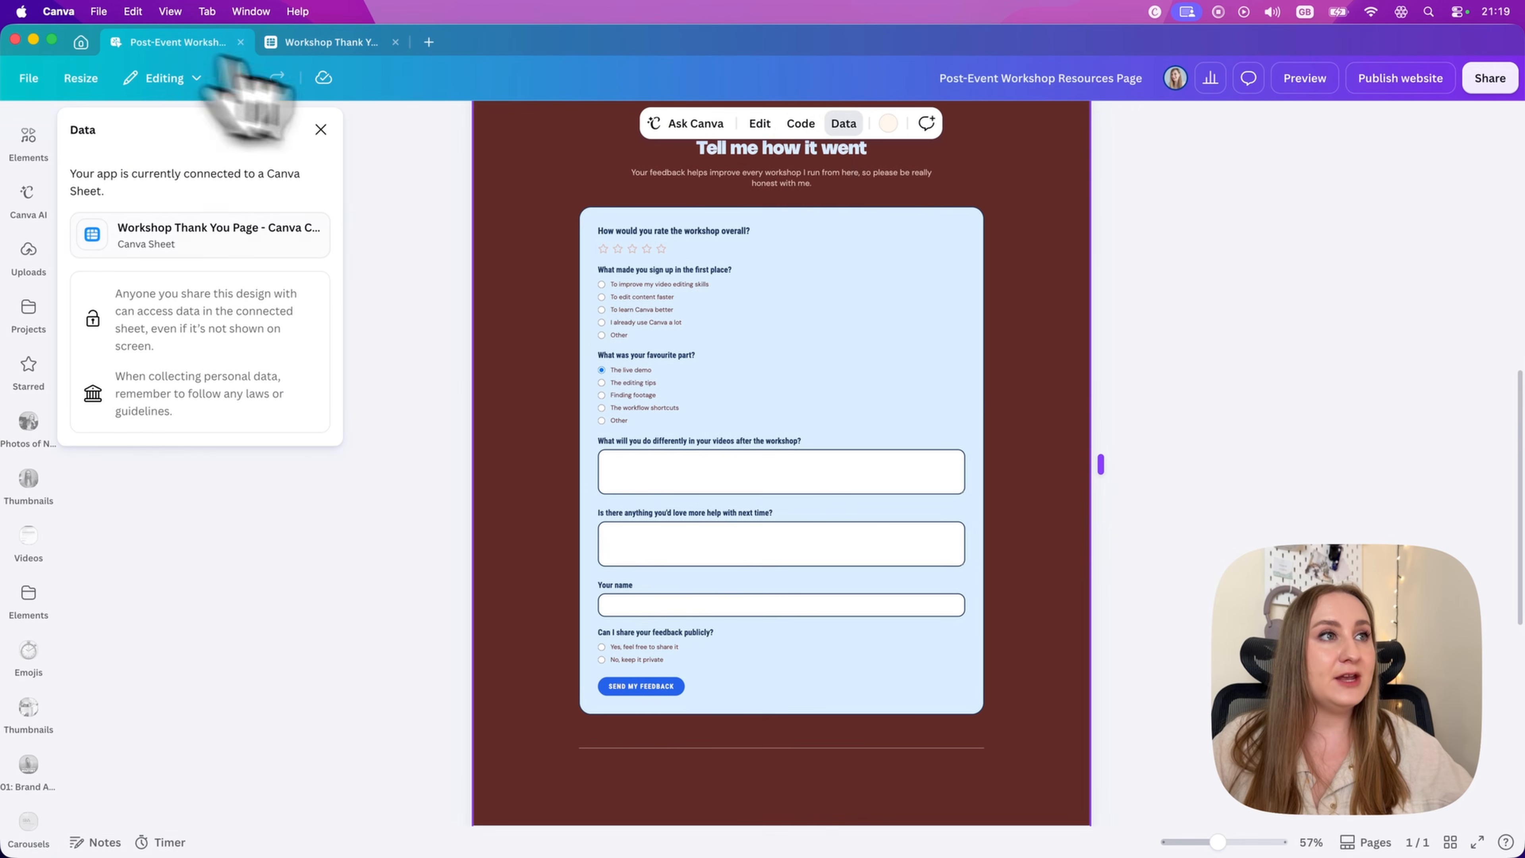
Step: Open the HTML code behind the Post-Event Workshop Resources Page and copy it to the clipboard
left_click(808, 129)
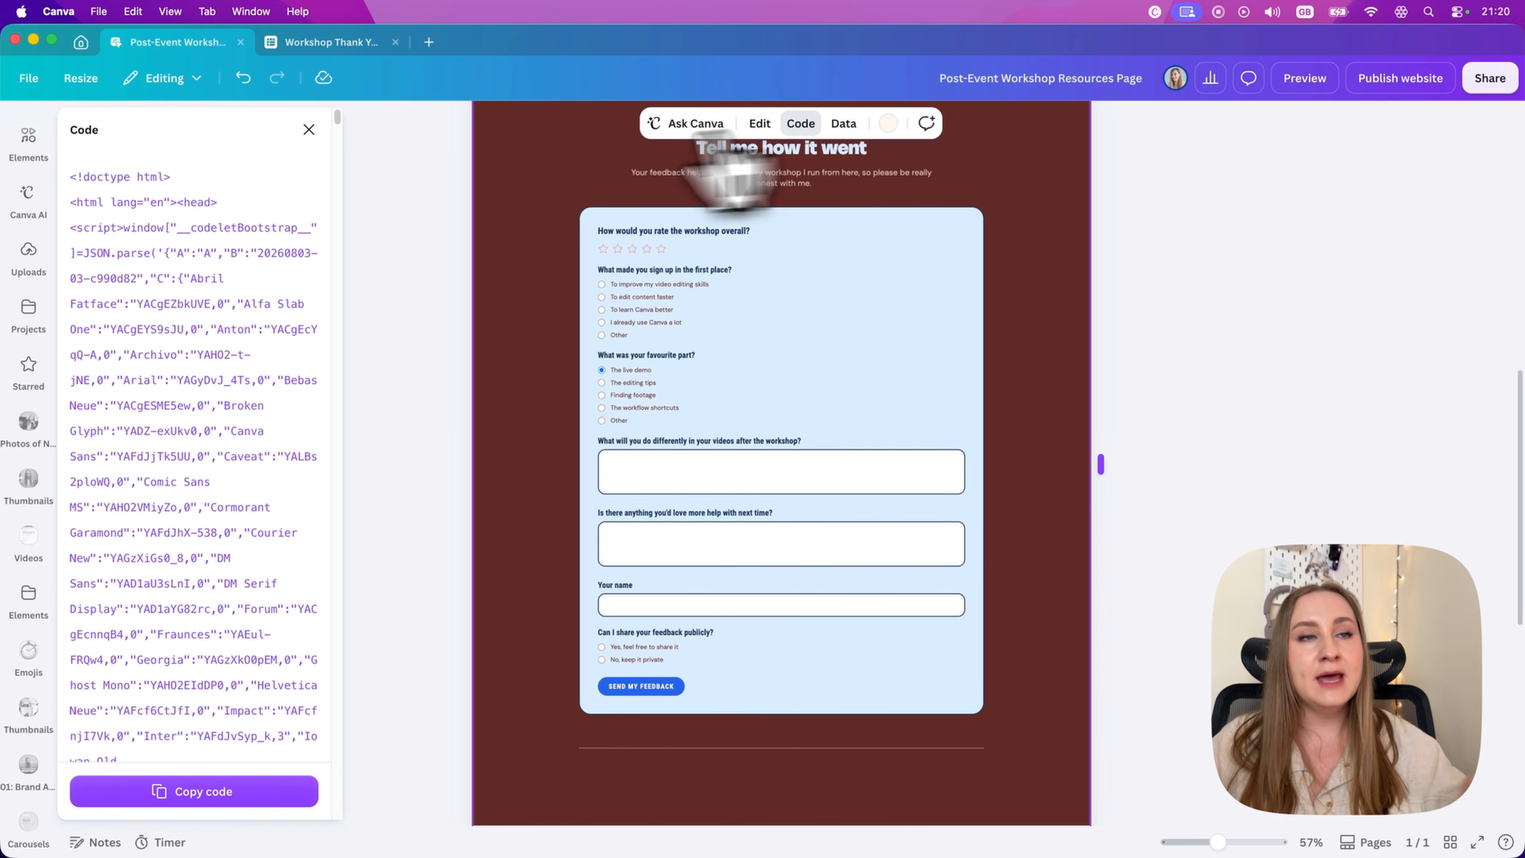
scroll(132, 523, "down", 15)
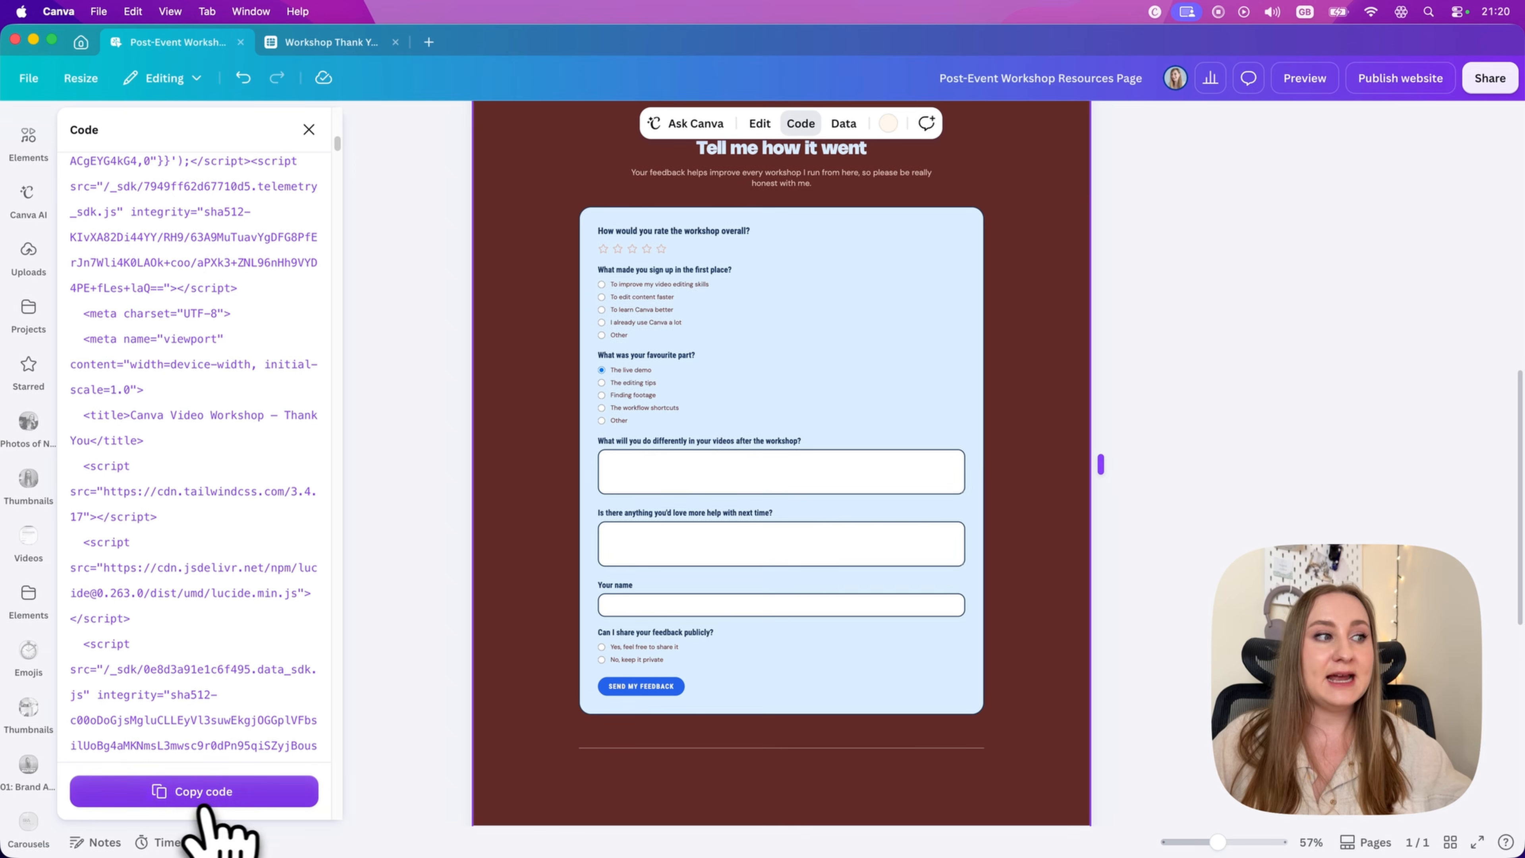
left_click(213, 792)
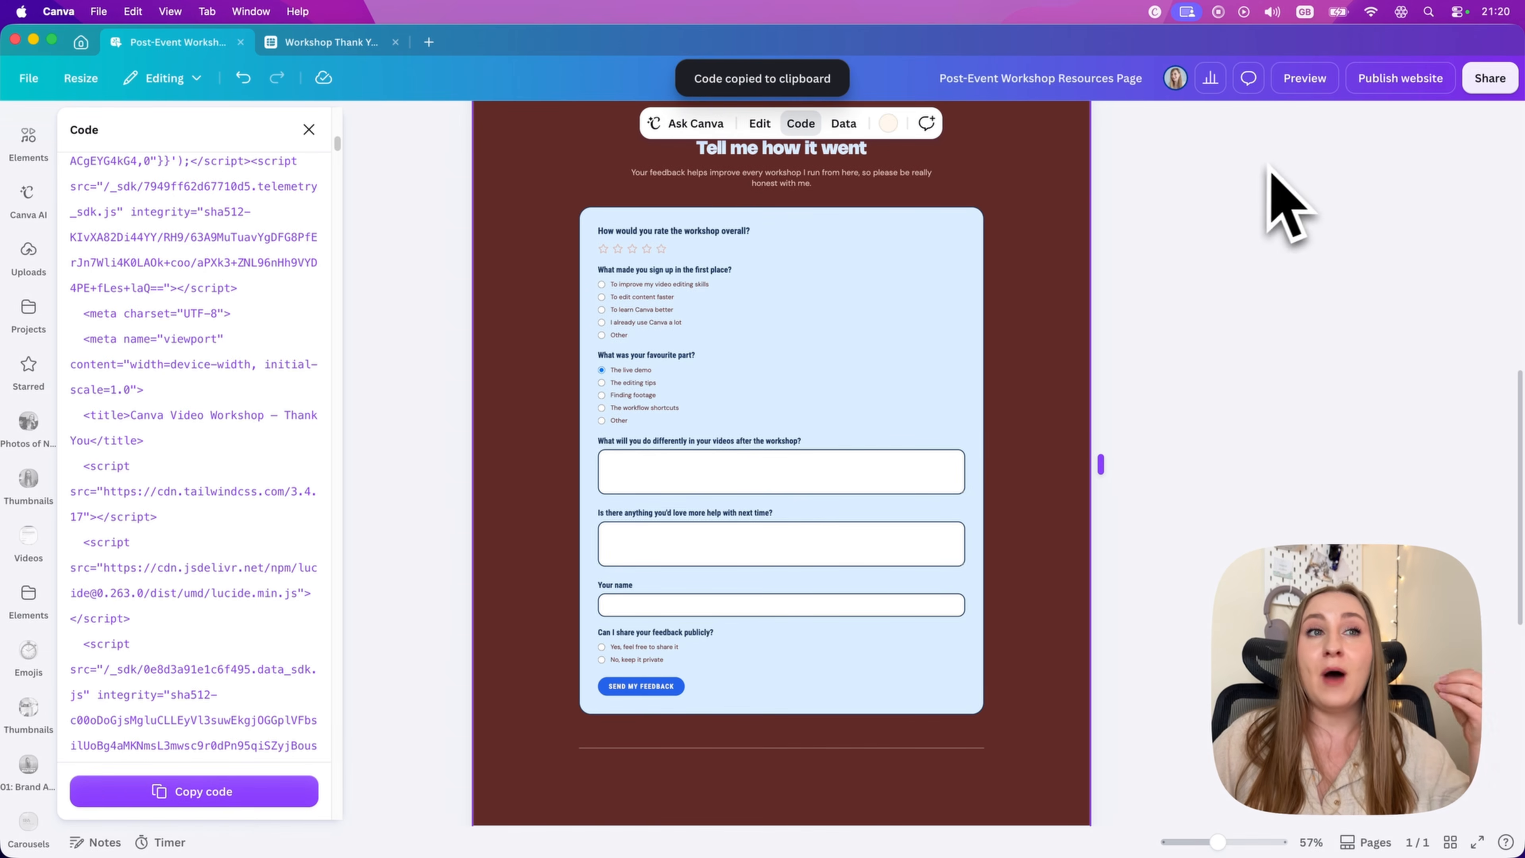
key("super+Tab")
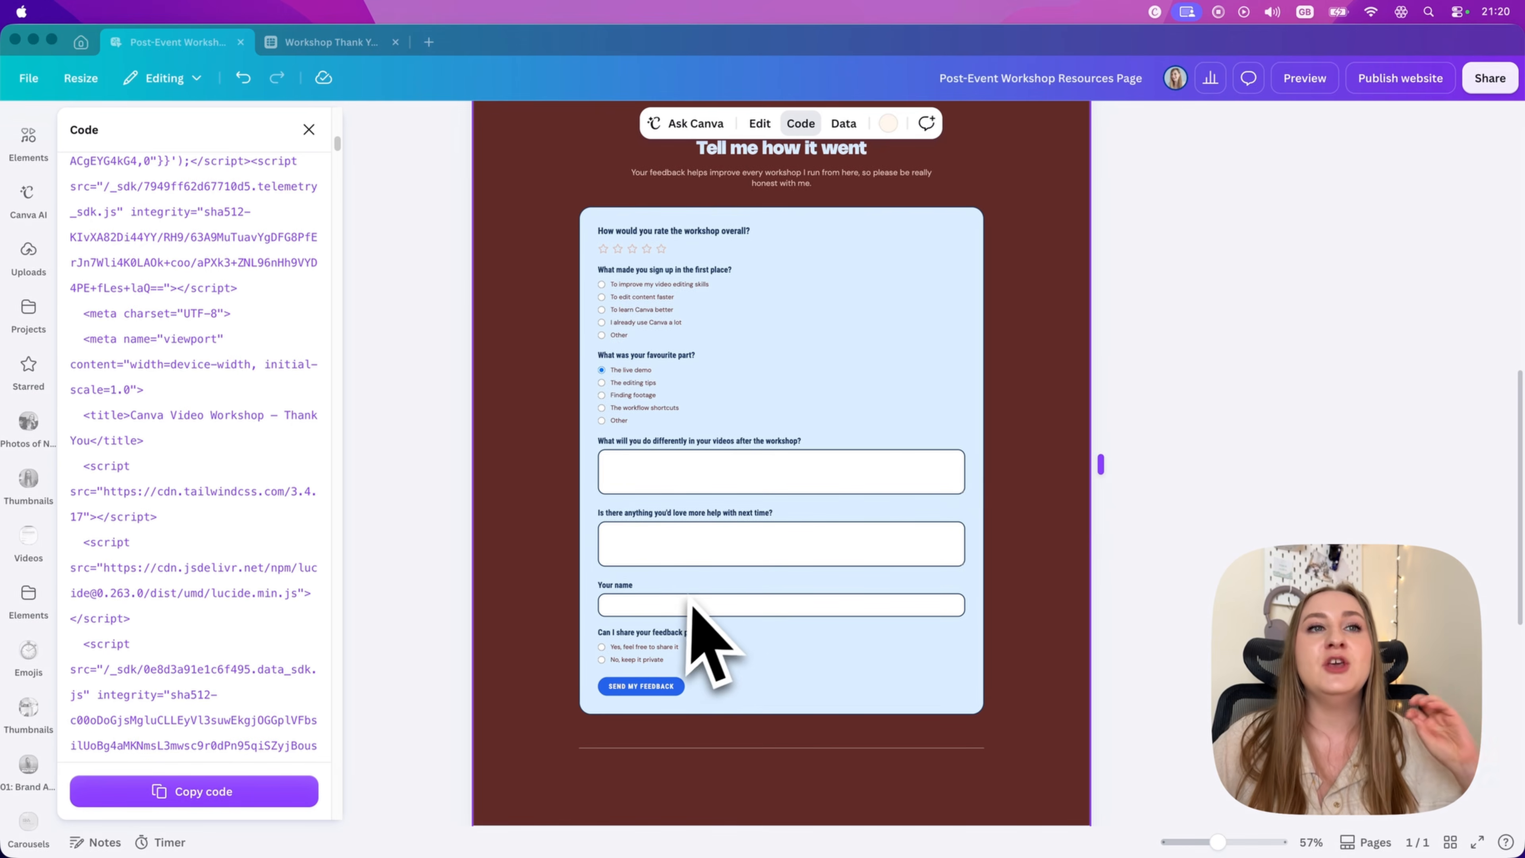
Step: Open the connected feedback sheet and look over its Canva AI assistant and data actions, such as Magic Charts and Magic Insights
left_click(311, 37)
left_click(314, 41)
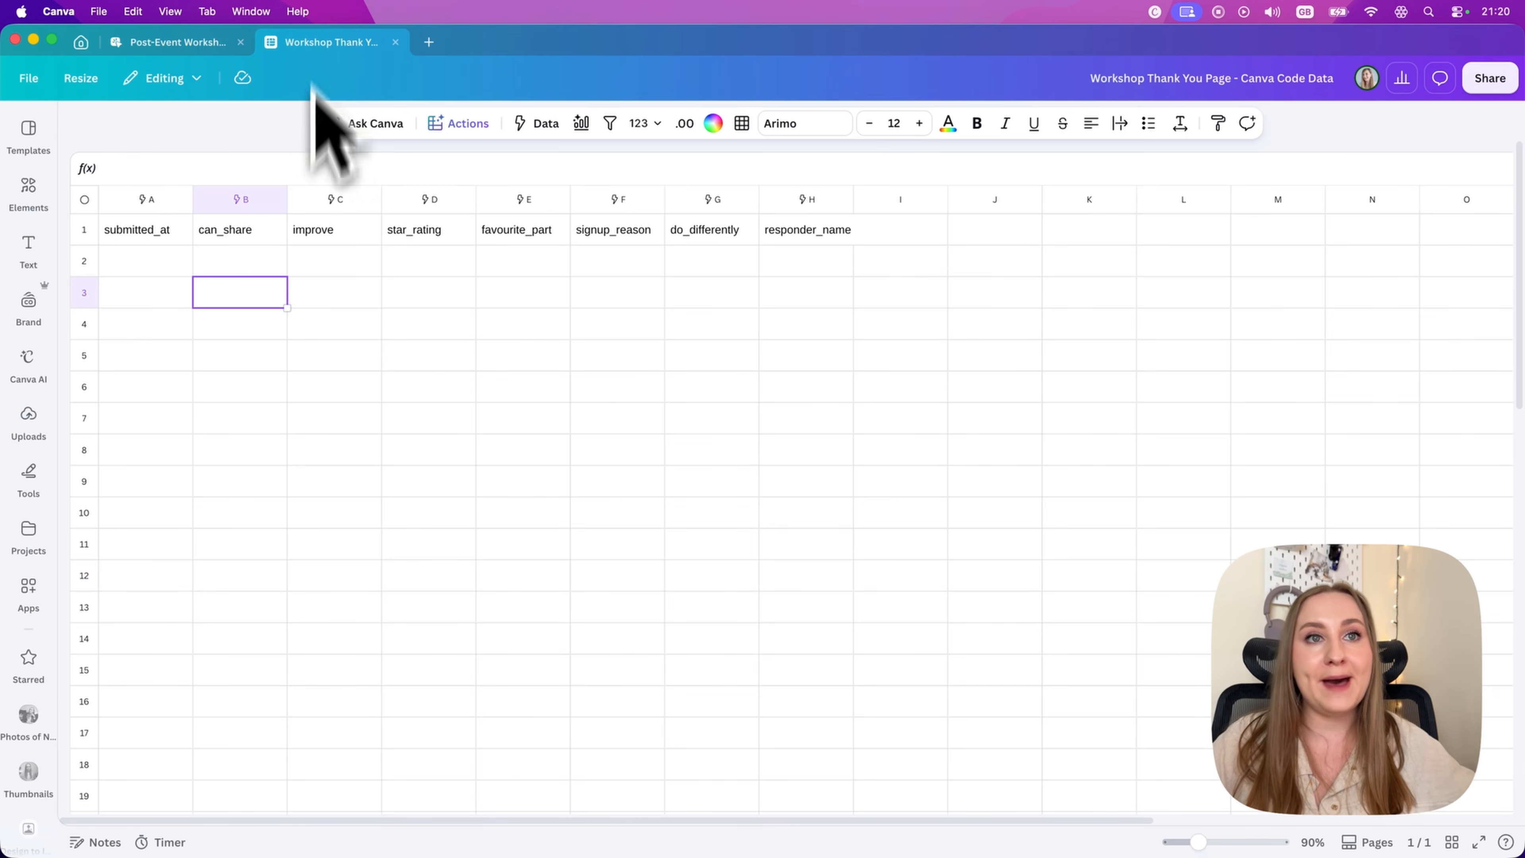
left_click(273, 300)
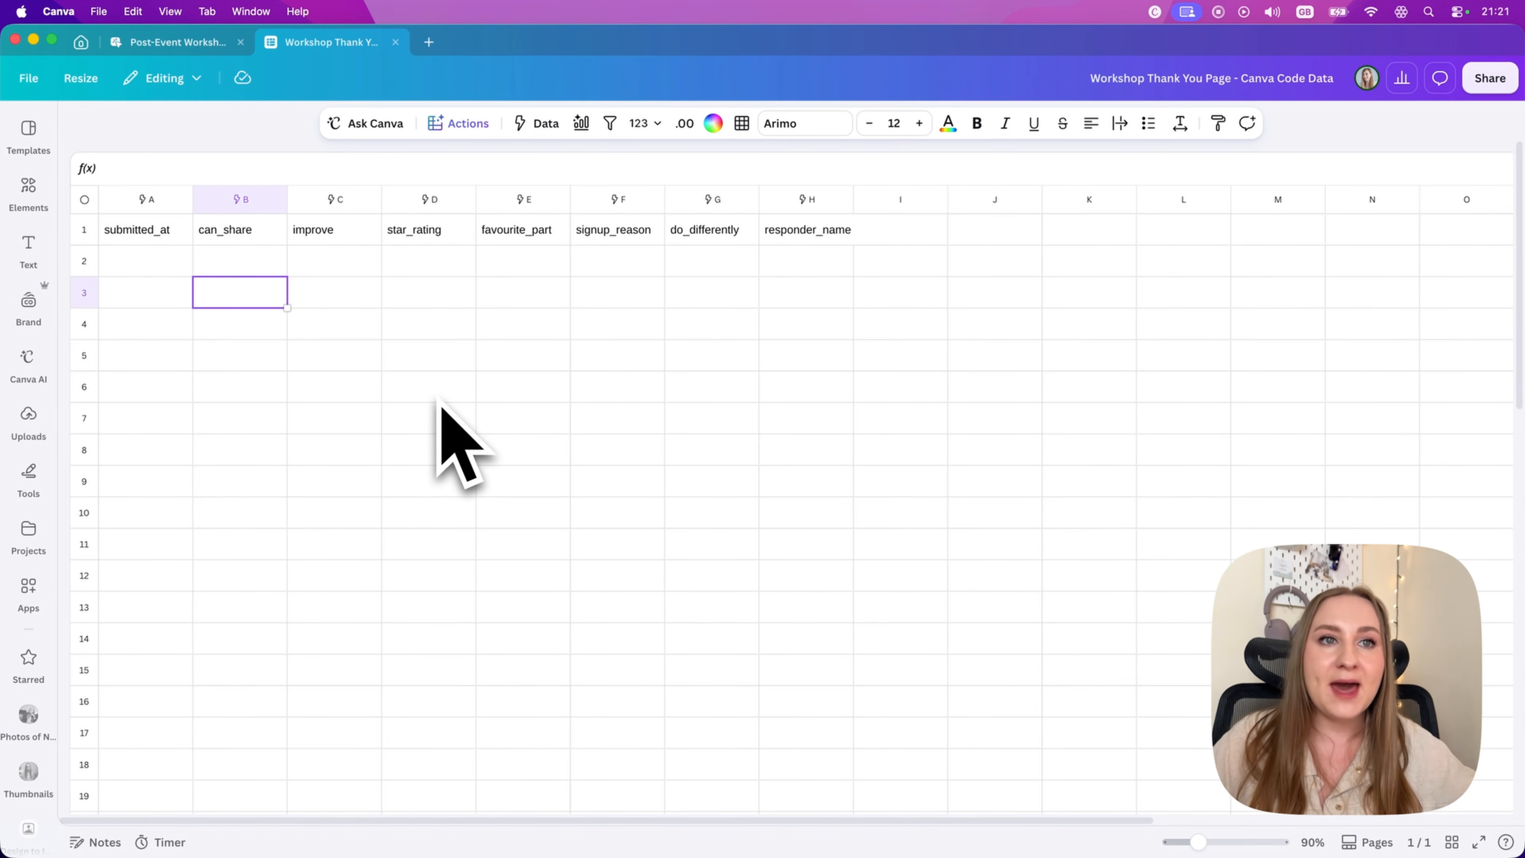
left_click(27, 357)
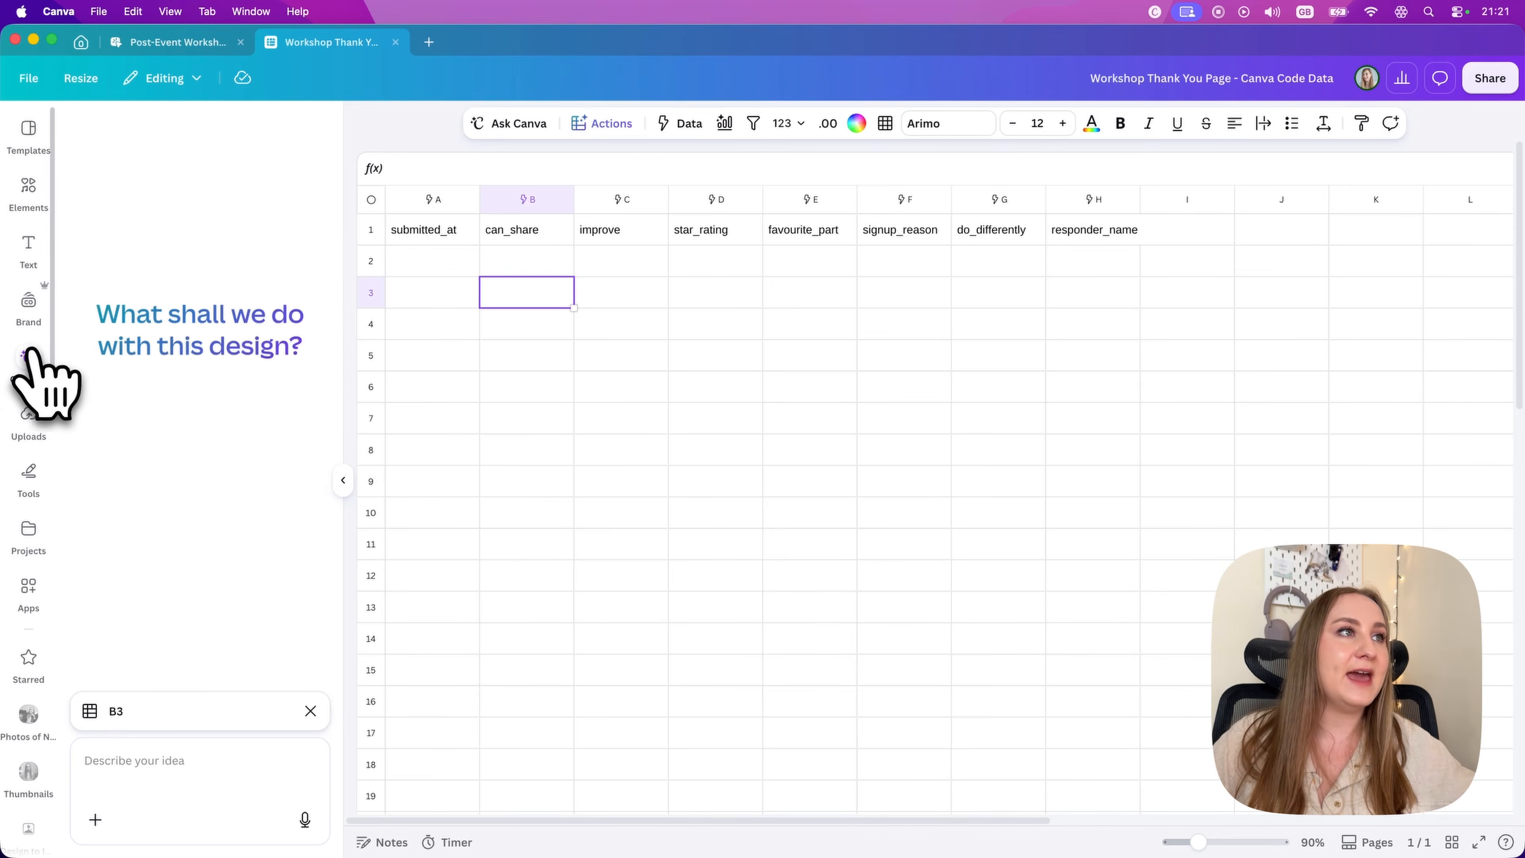
left_click(27, 357)
left_click(459, 123)
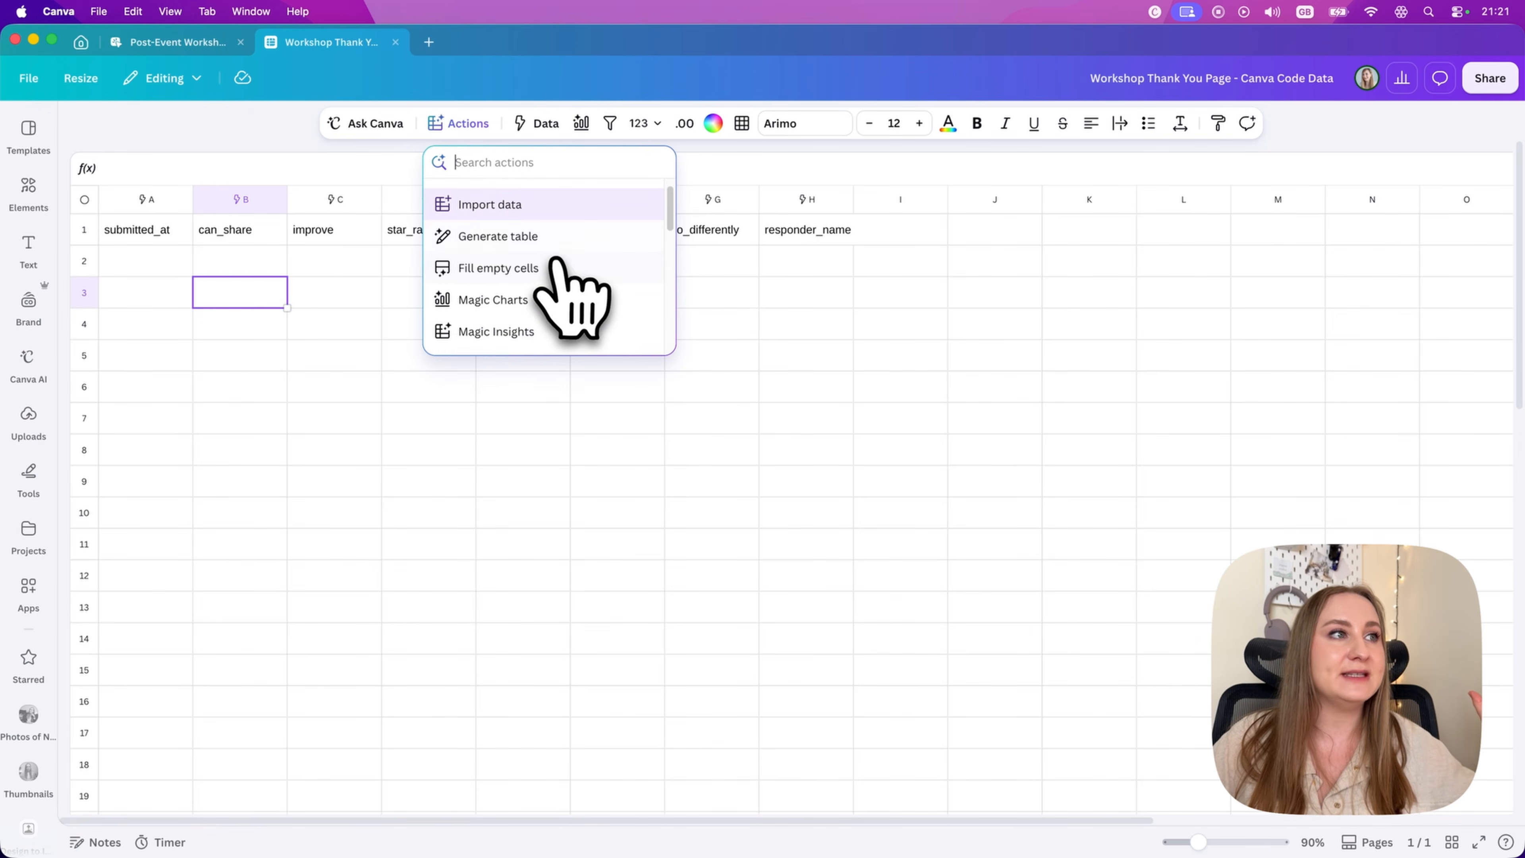
scroll(555, 260, "down", 1)
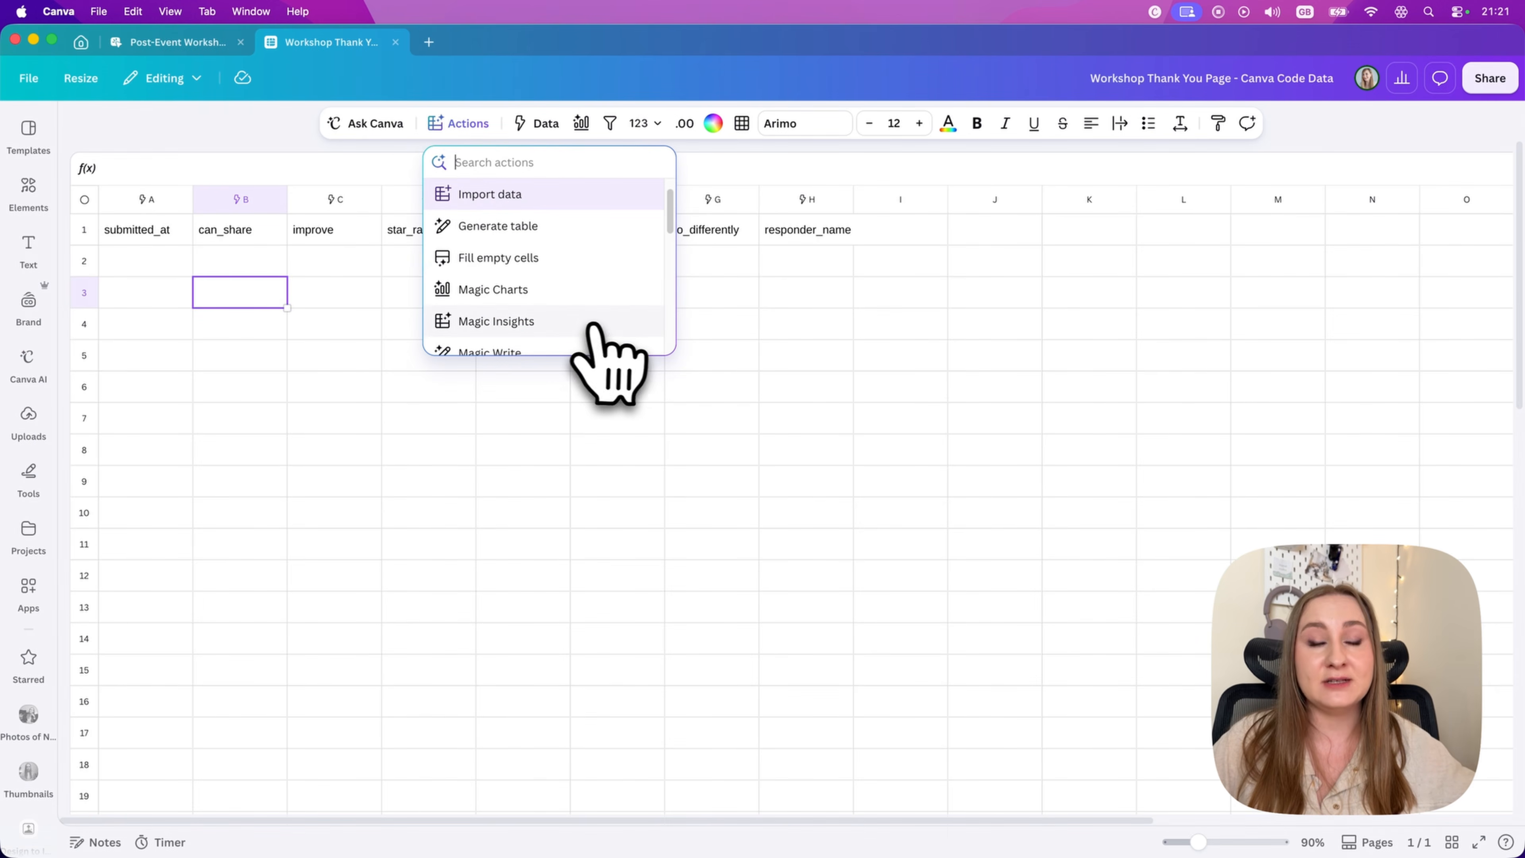
left_click(747, 549)
scroll(734, 544, "down", 1)
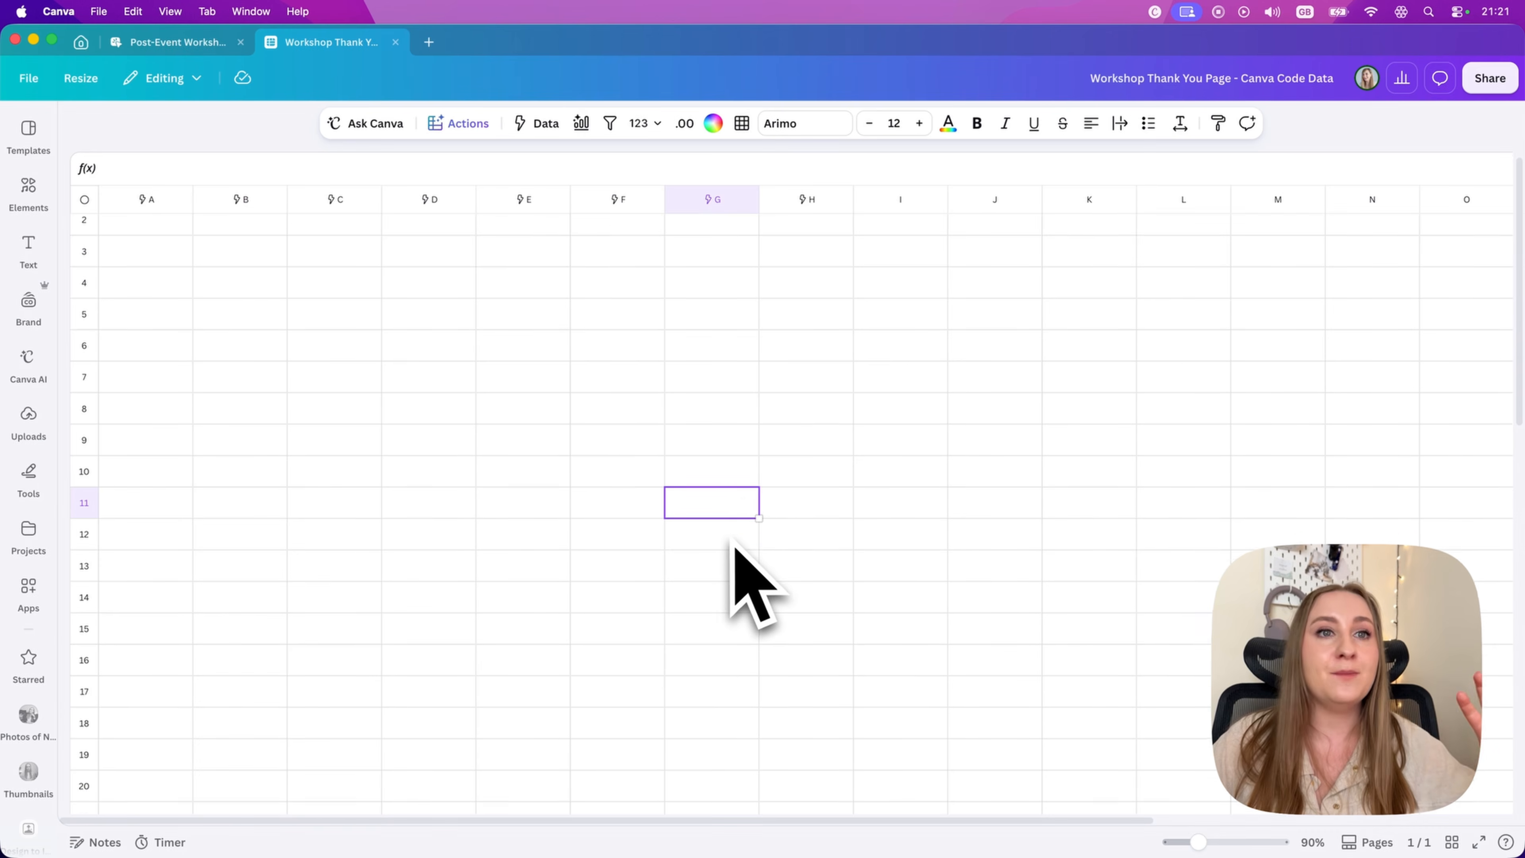
scroll(733, 542, "up", 1)
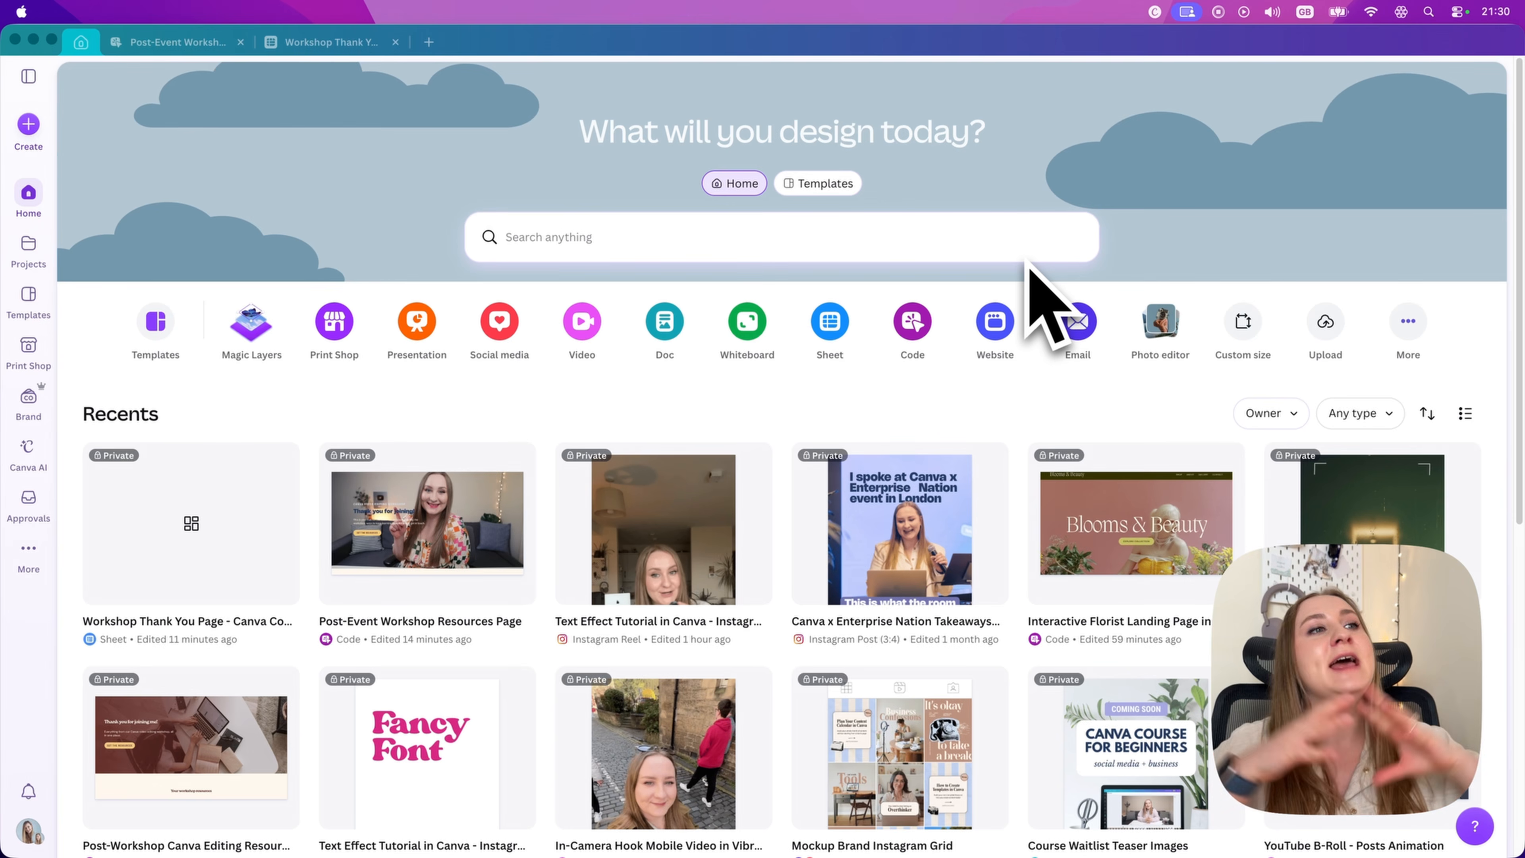
Step: Upload the podcast website HTML file from the computer and open it as an editable design
left_click(1309, 325)
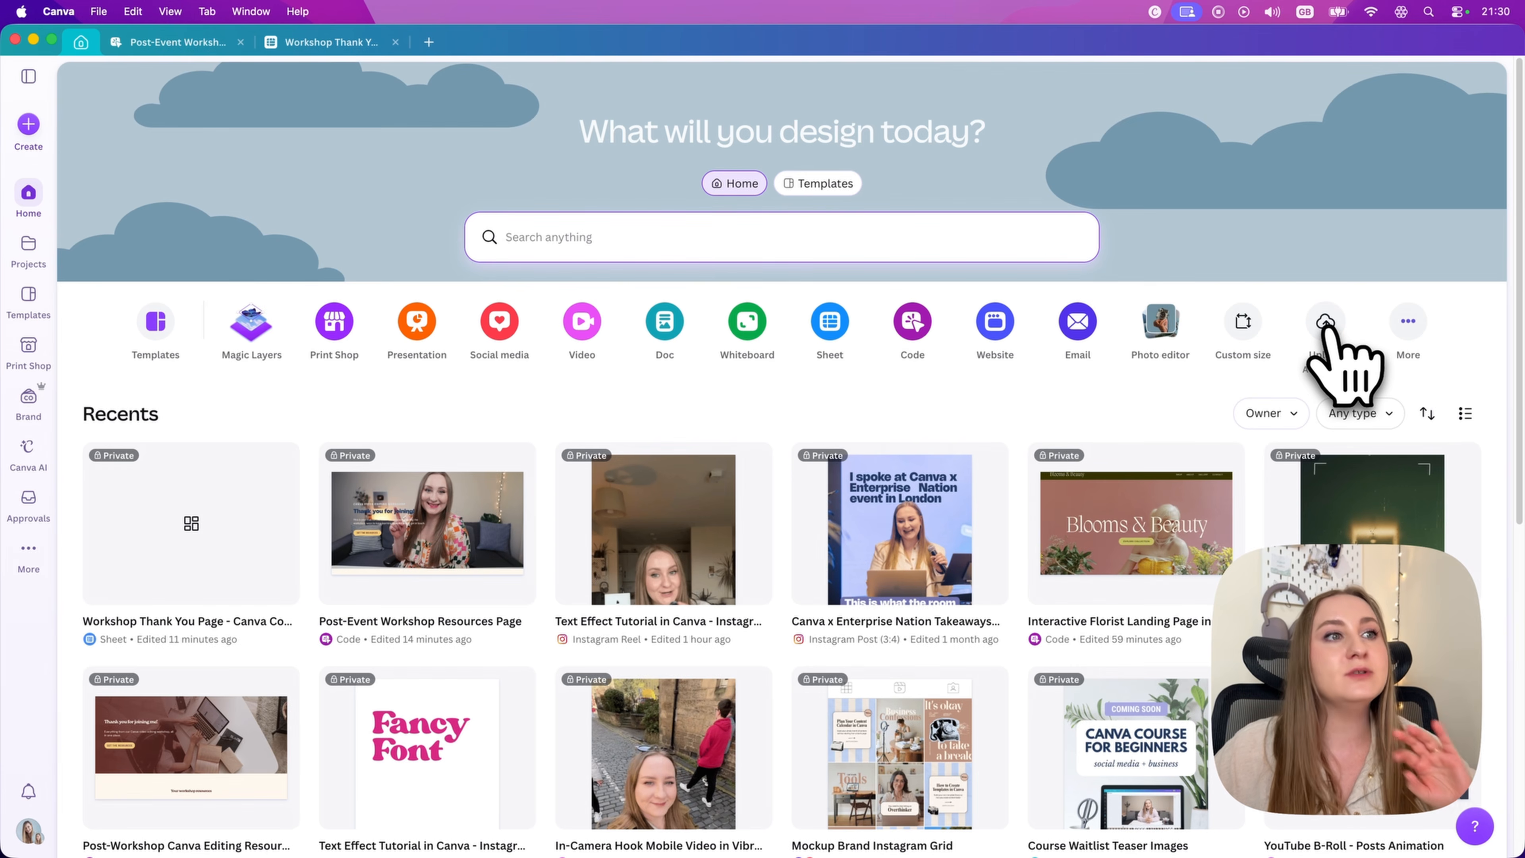
left_click(1325, 324)
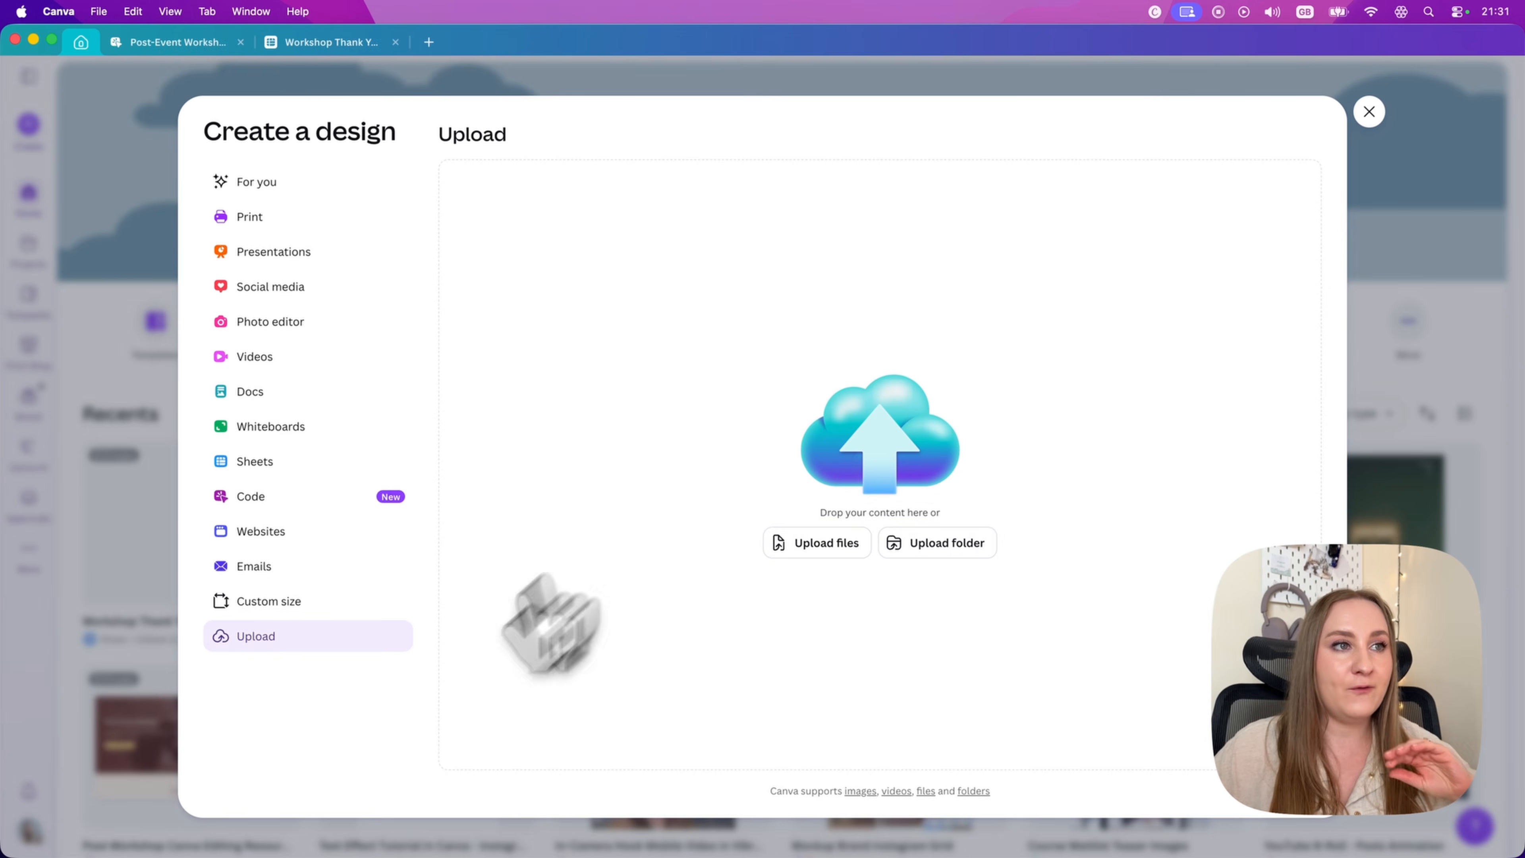
left_click(204, 853)
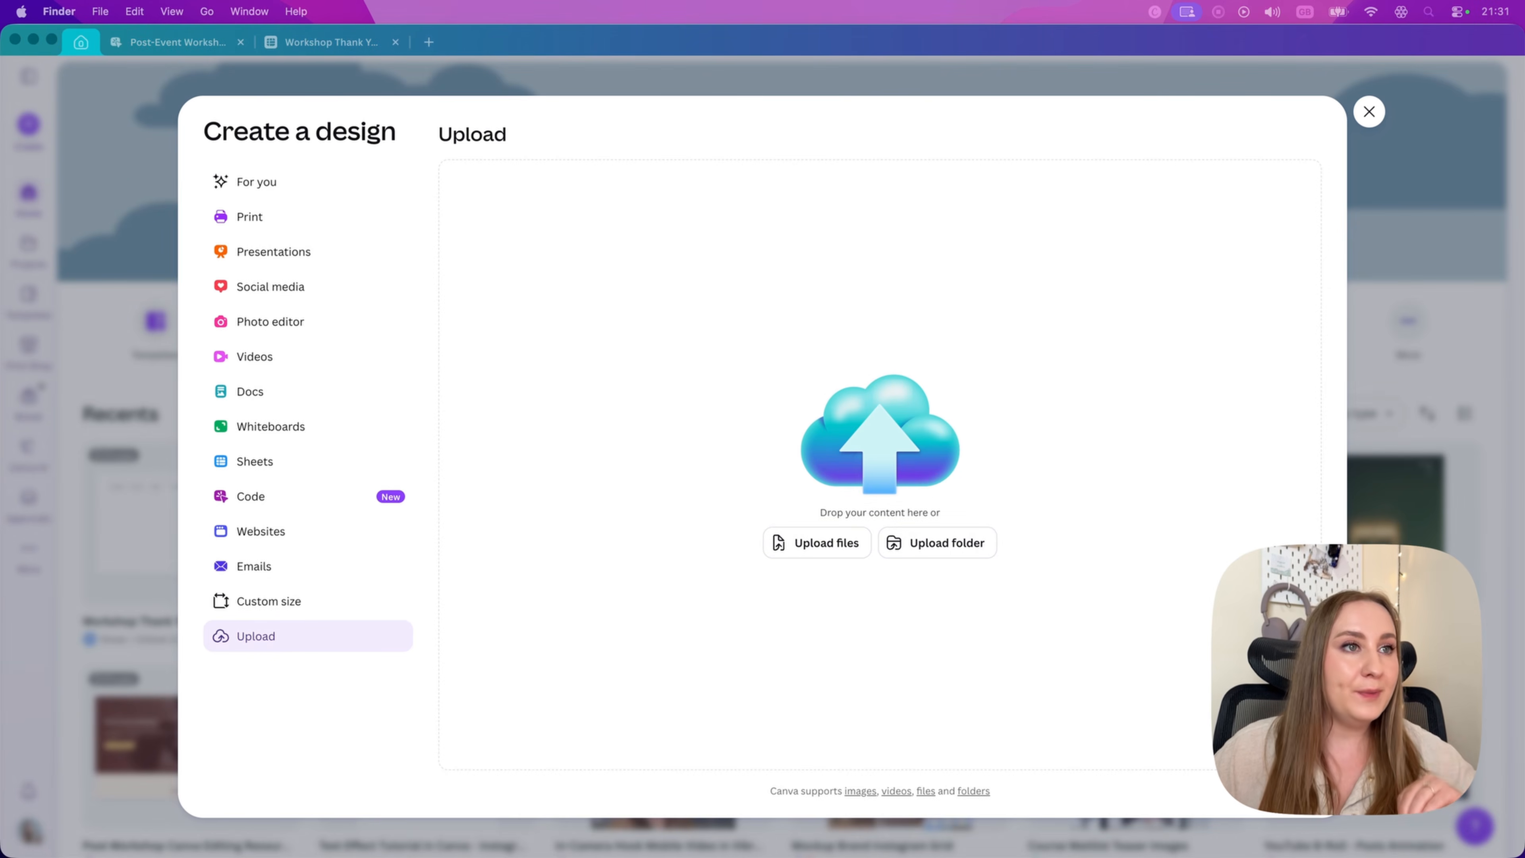
left_click_drag(1140, 601, 1042, 586)
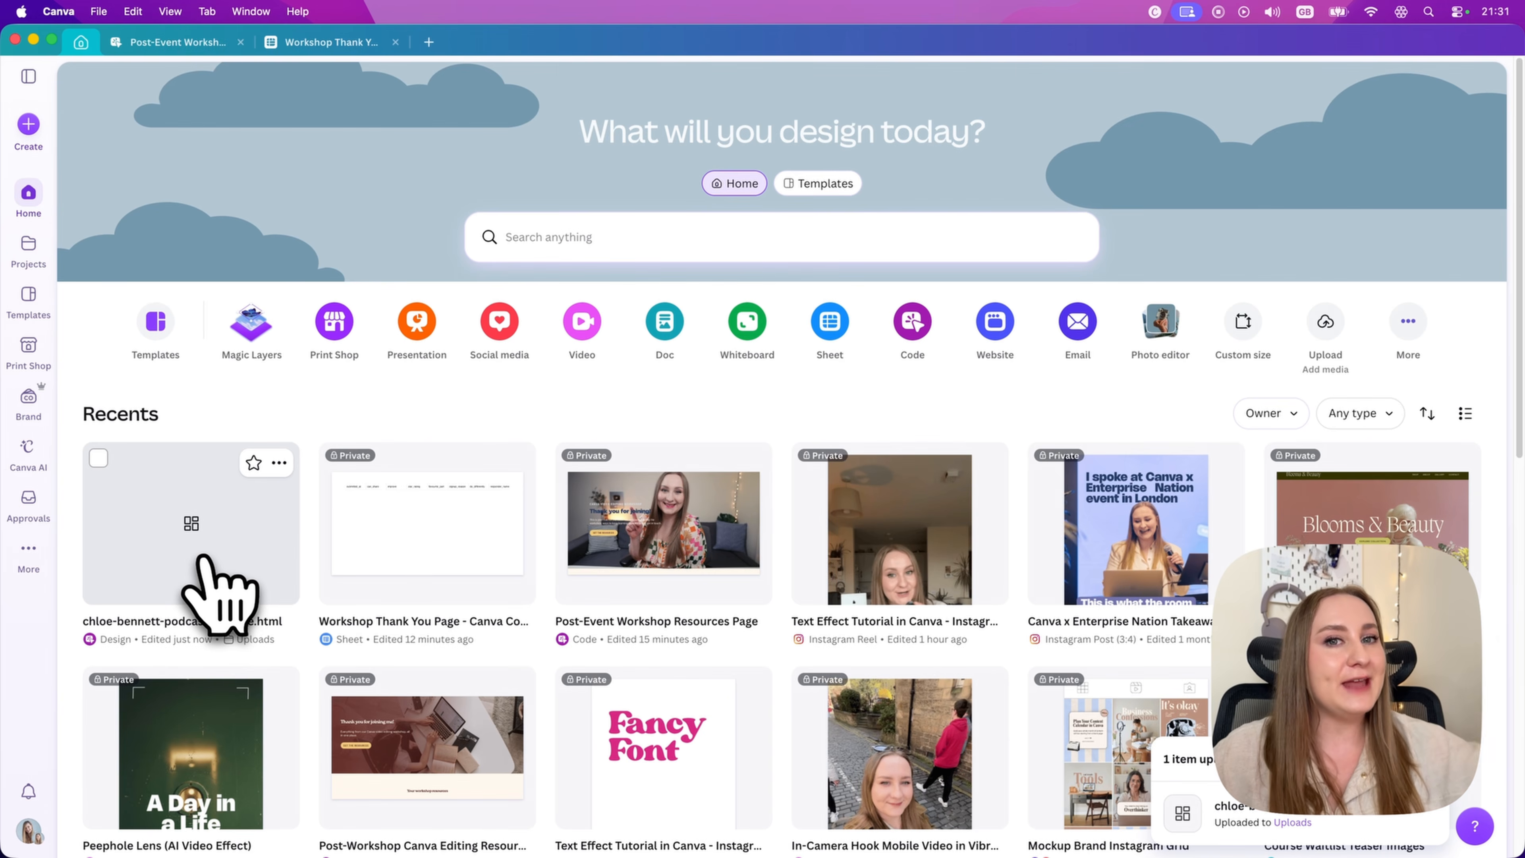
left_click(203, 558)
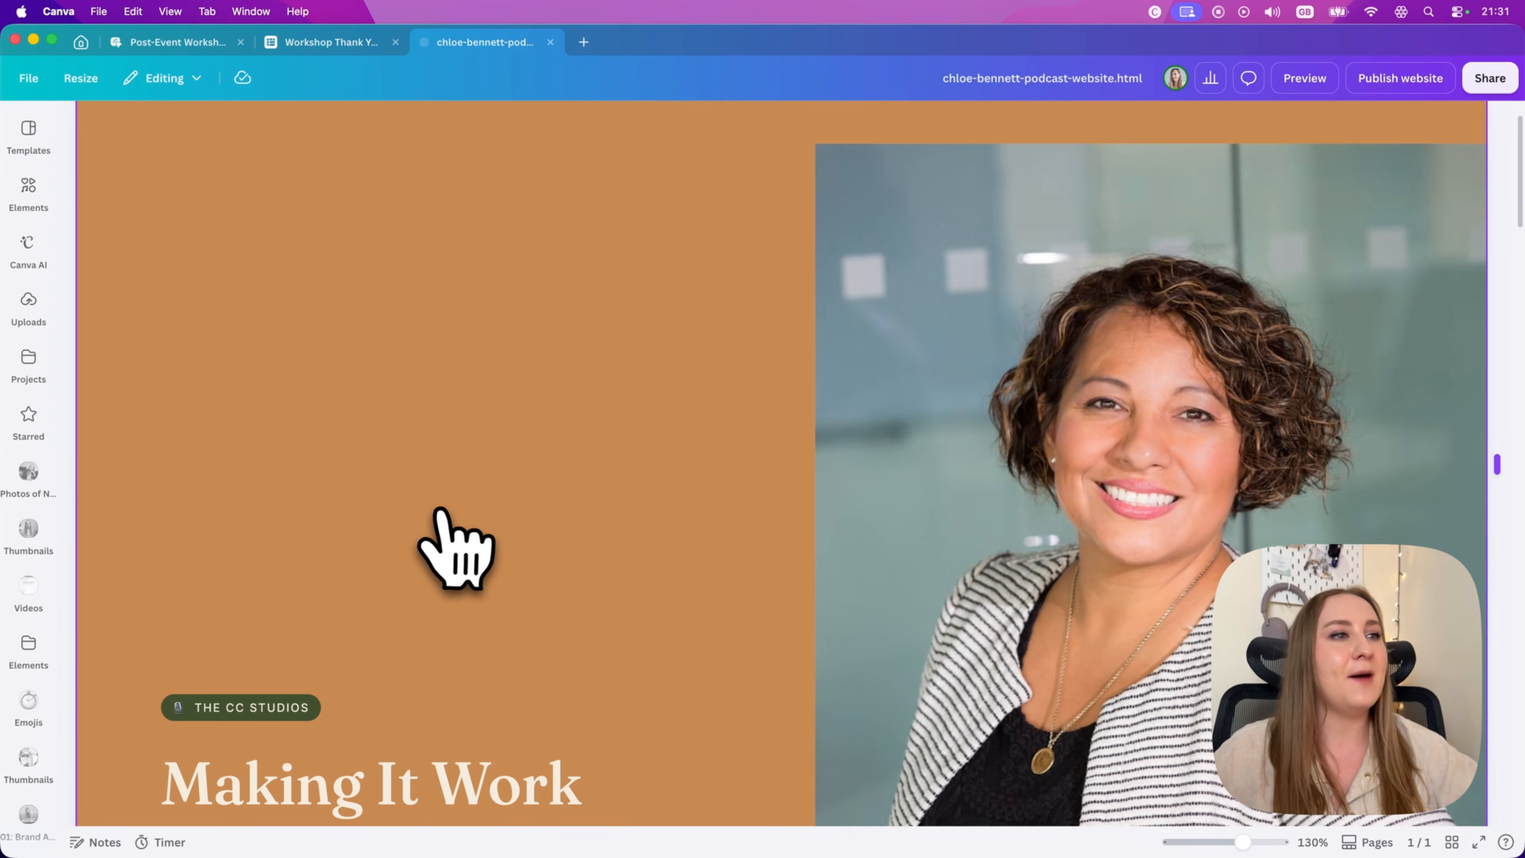
Step: Examine the imported podcast website from hero to footer, checking that its sections and images are selectable
scroll(453, 545, "down", 5)
scroll(444, 513, "down", 2)
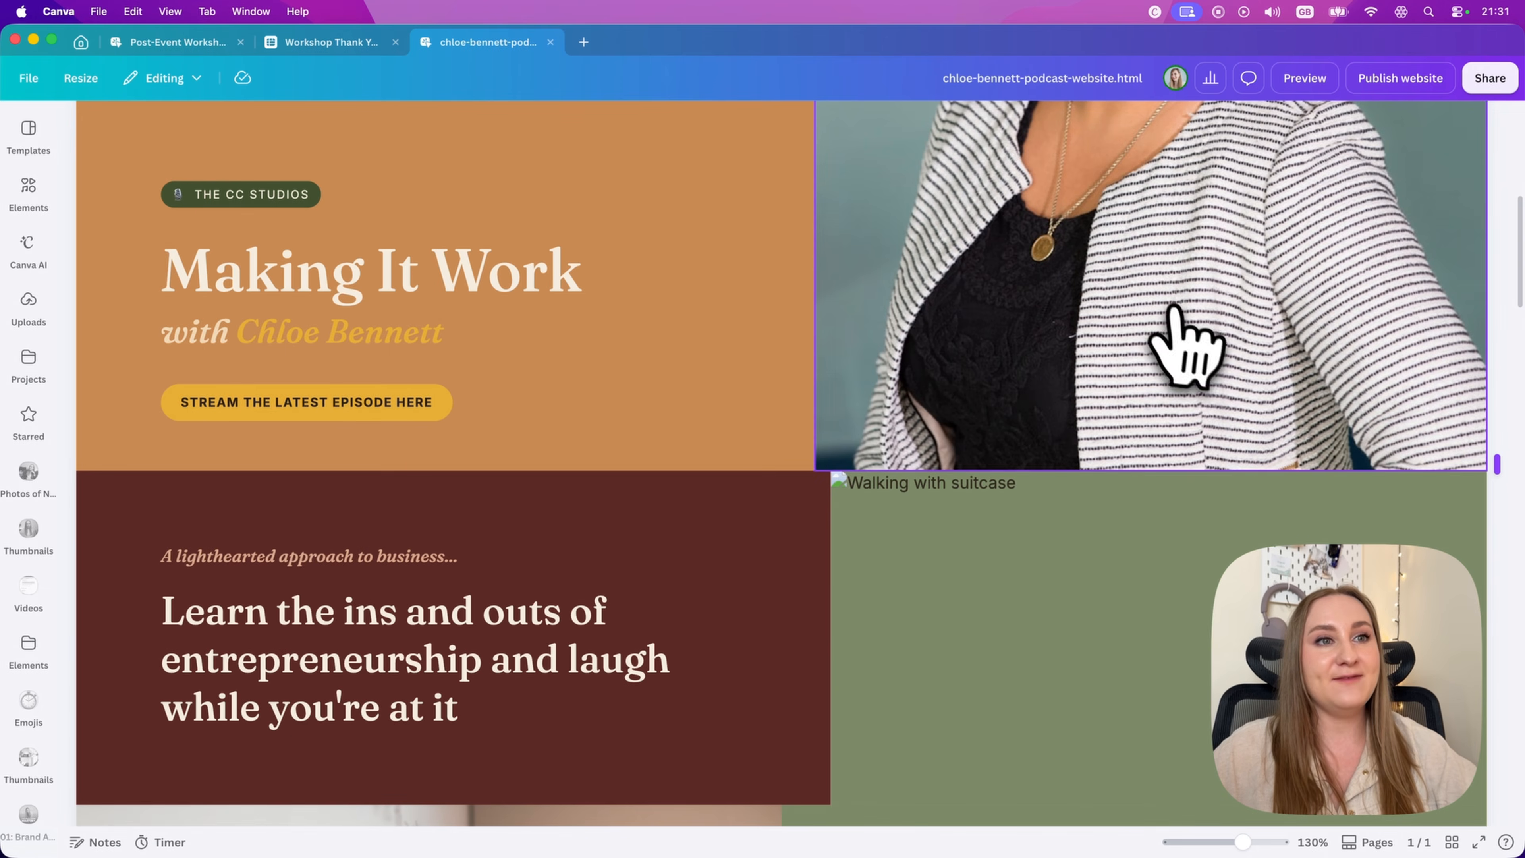
left_click_drag(1270, 841, 1213, 839)
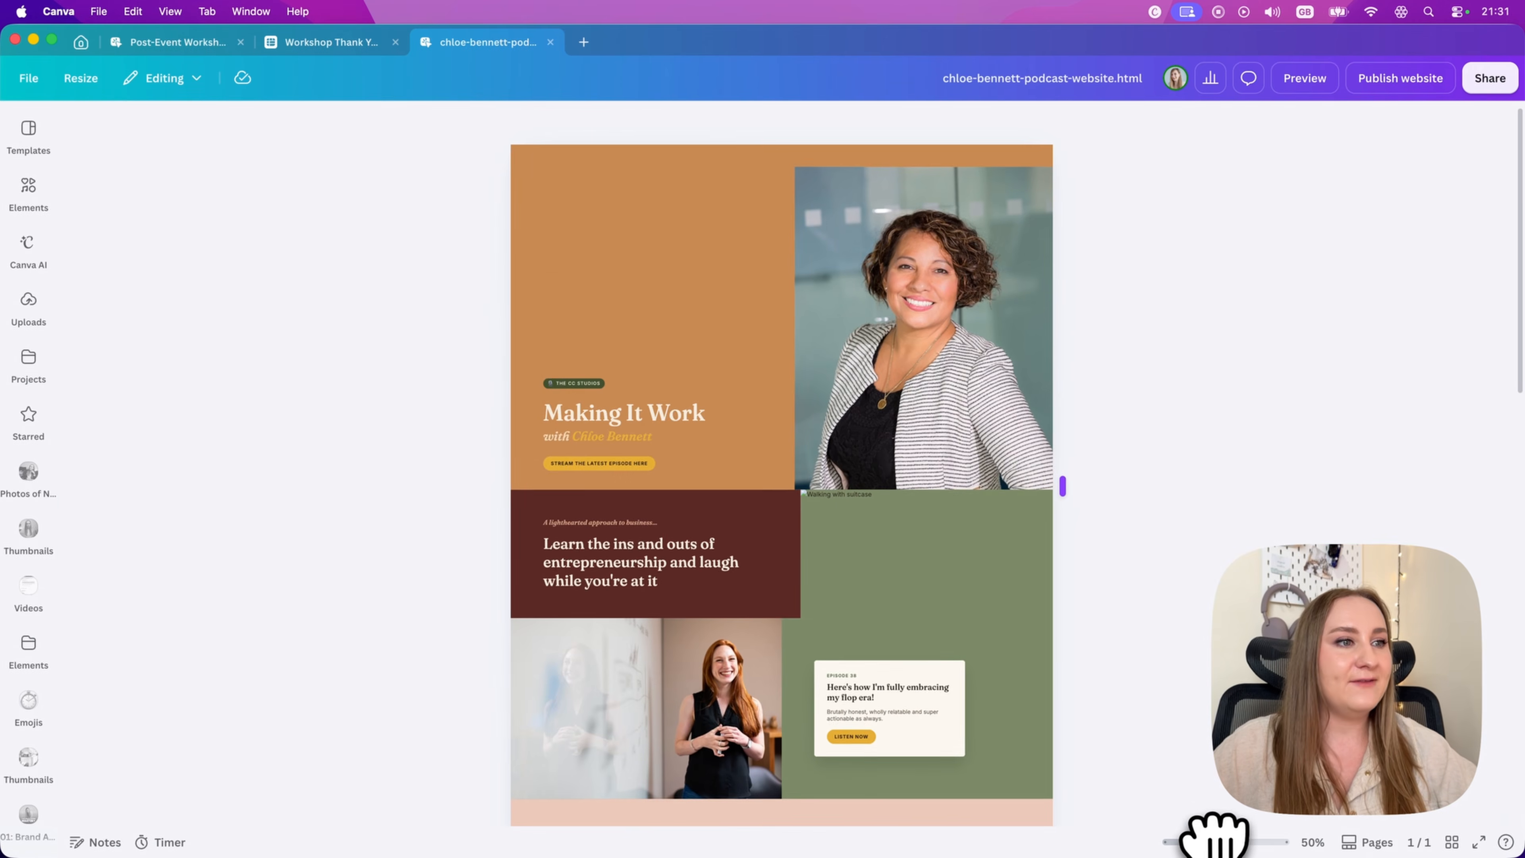
scroll(1080, 655, "down", 10)
scroll(1068, 619, "down", 10)
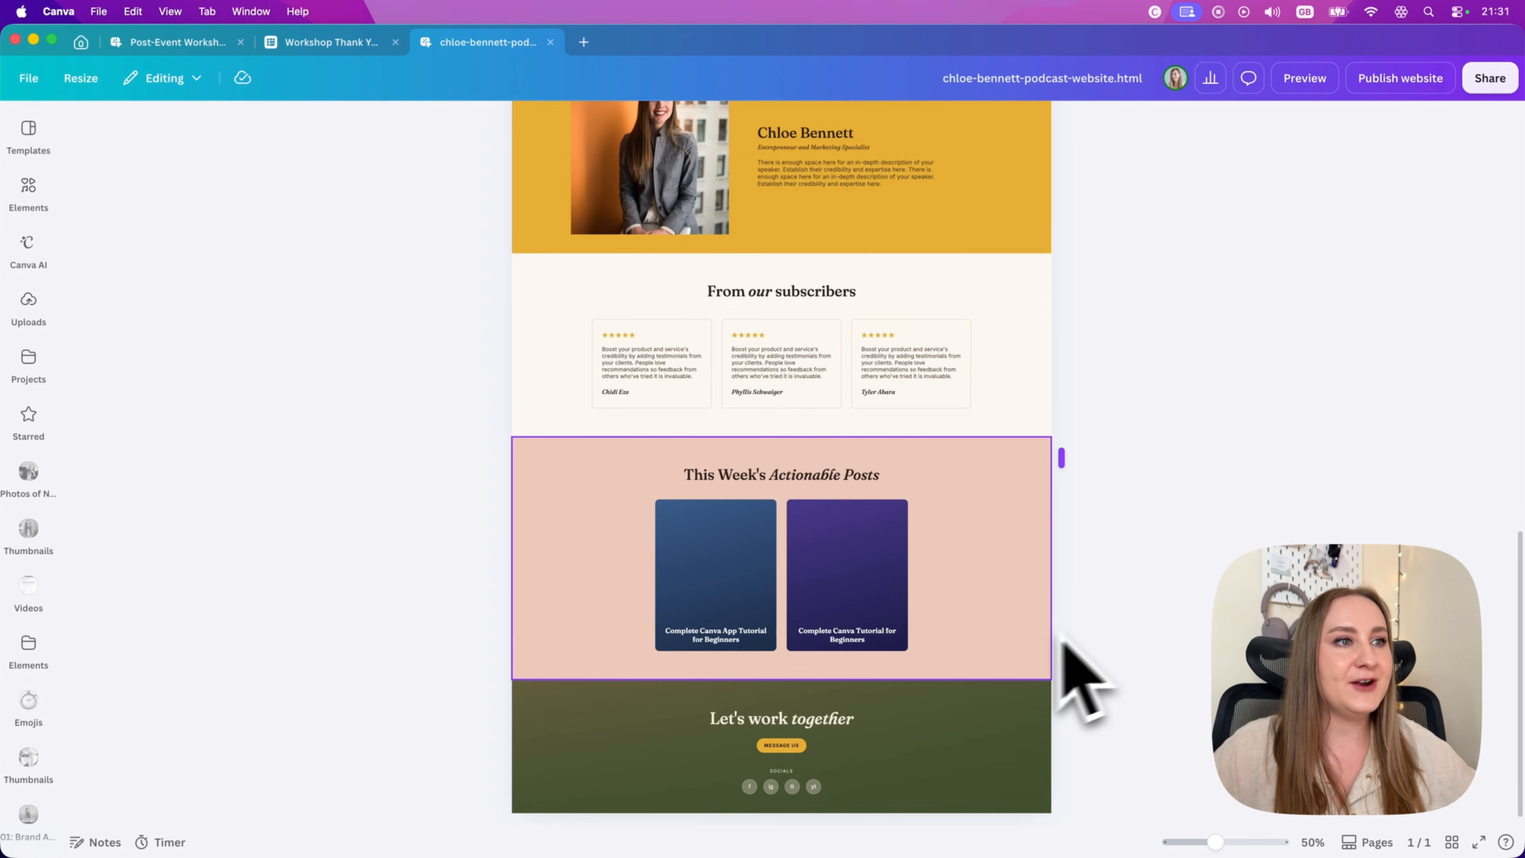
scroll(623, 436, "up", 3)
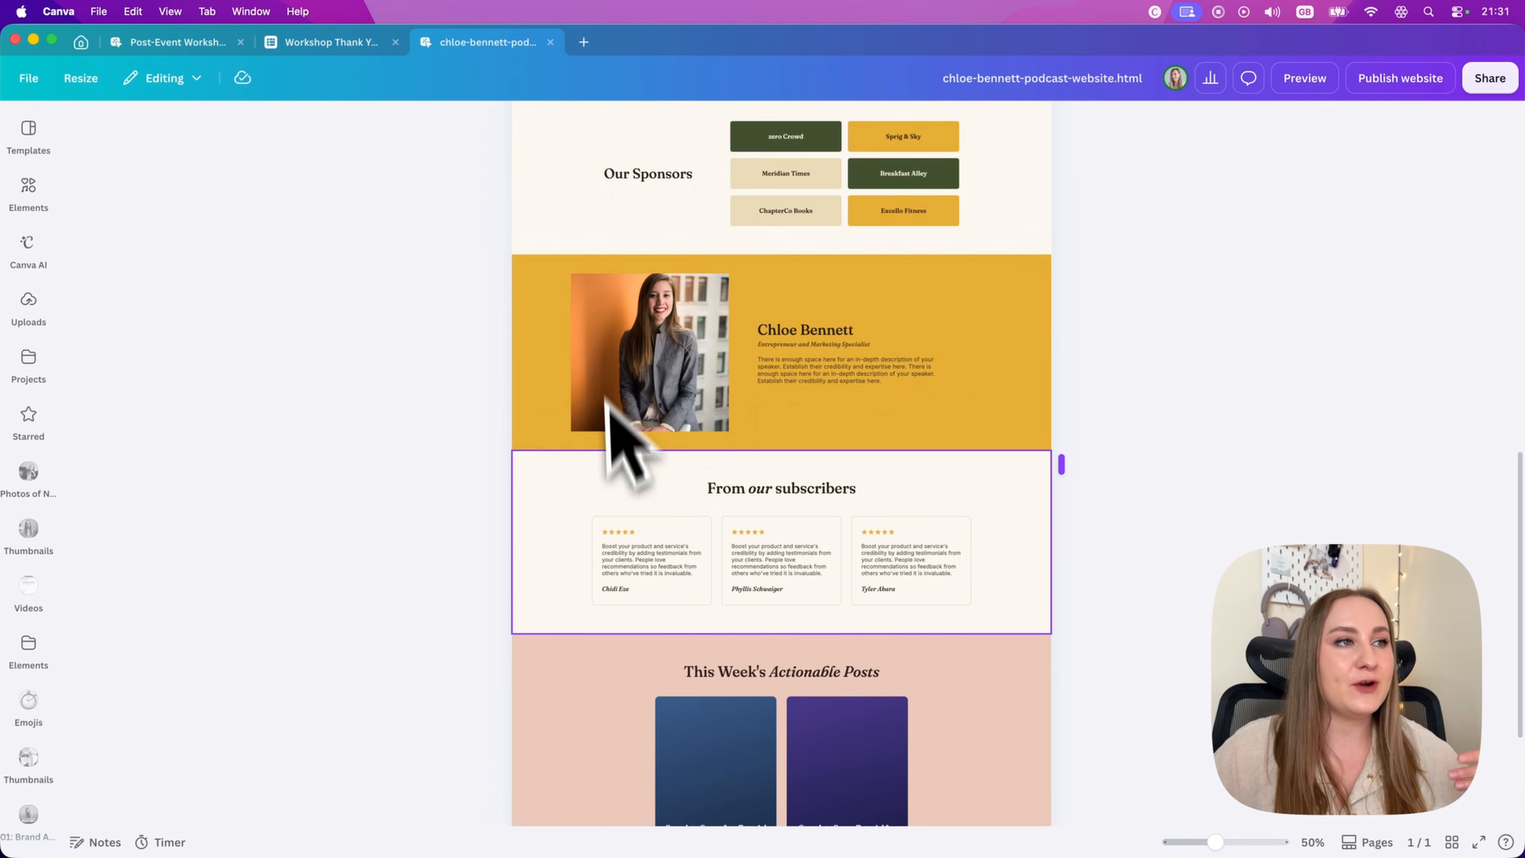
left_click(630, 528)
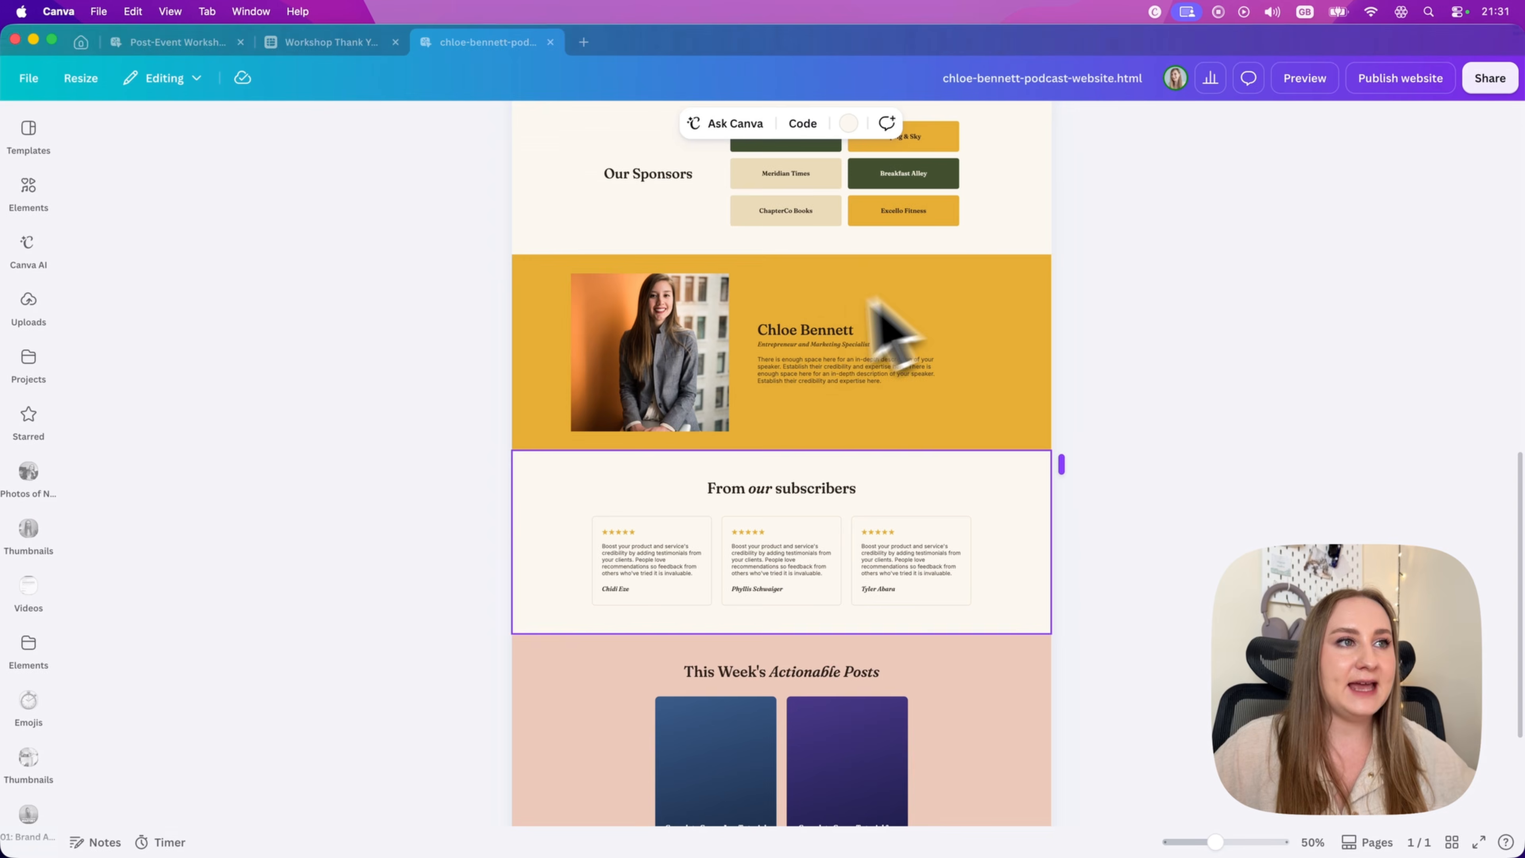
left_click(803, 378)
left_click(900, 396)
scroll(1007, 493, "up", 10)
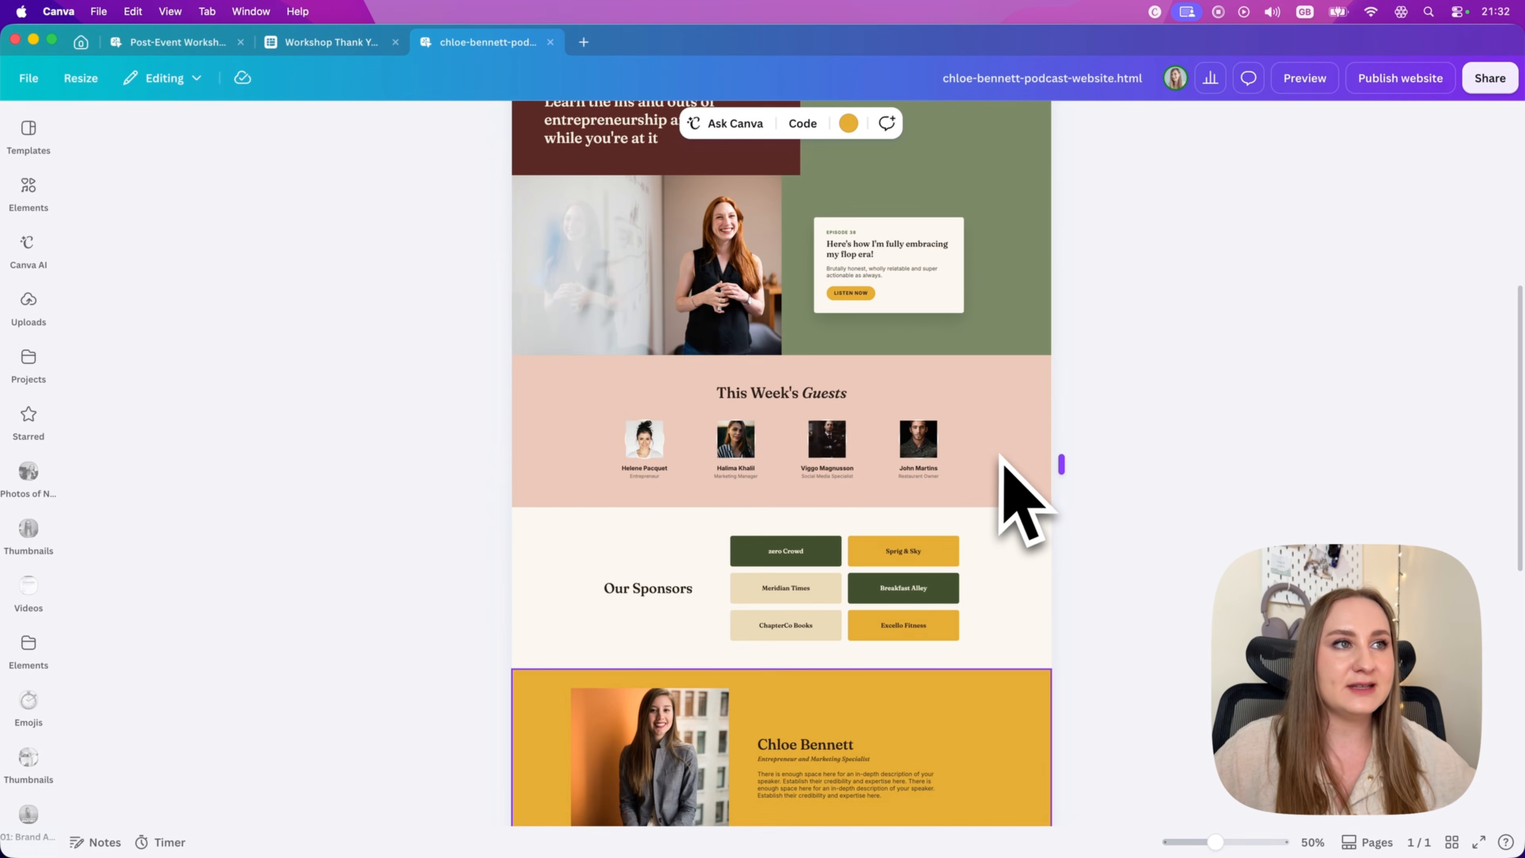
left_click(826, 390)
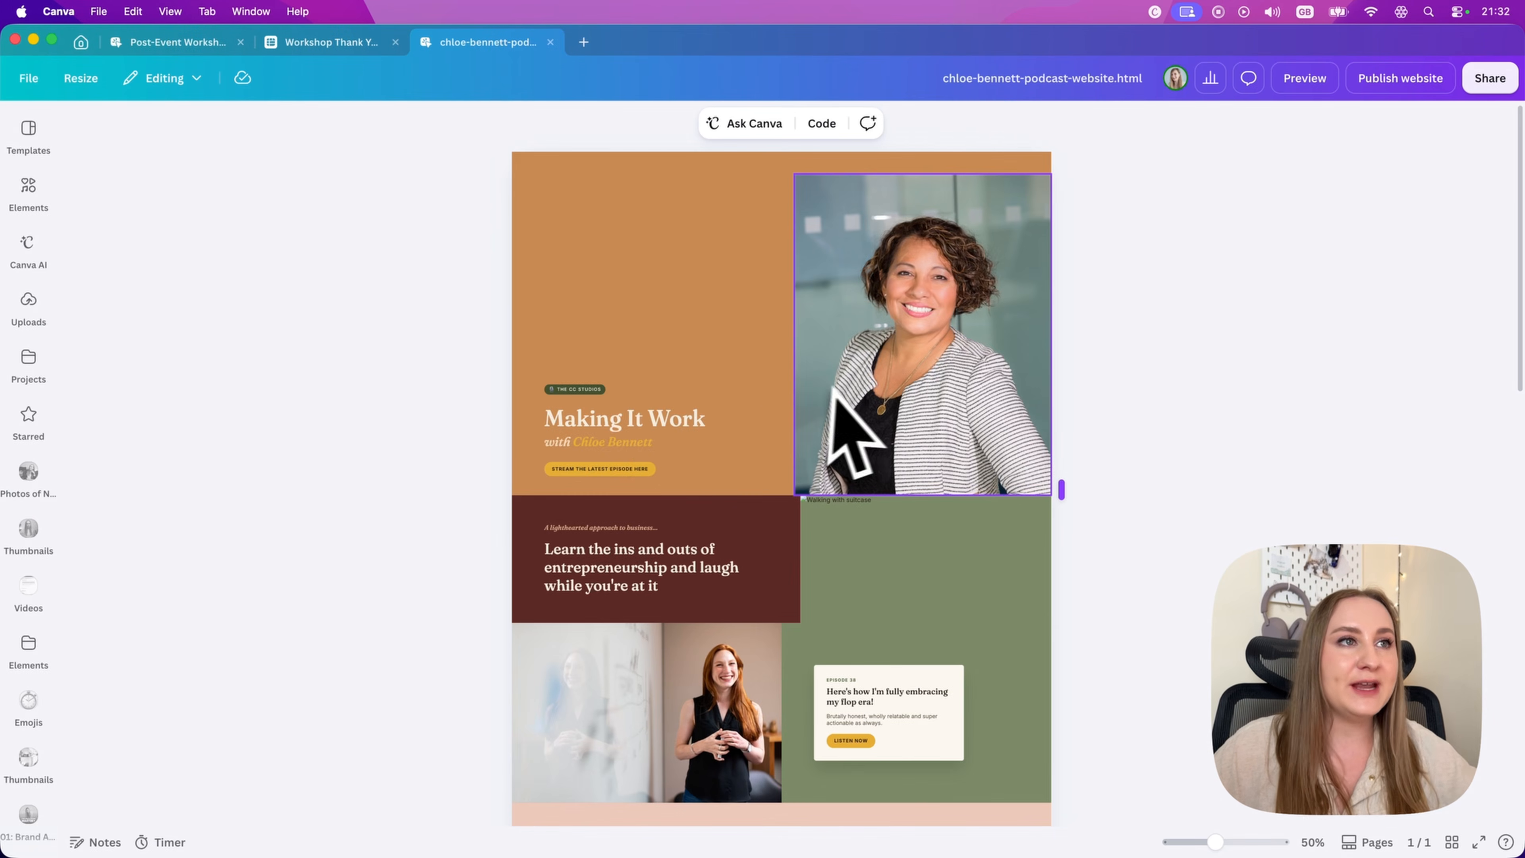
left_click(369, 459)
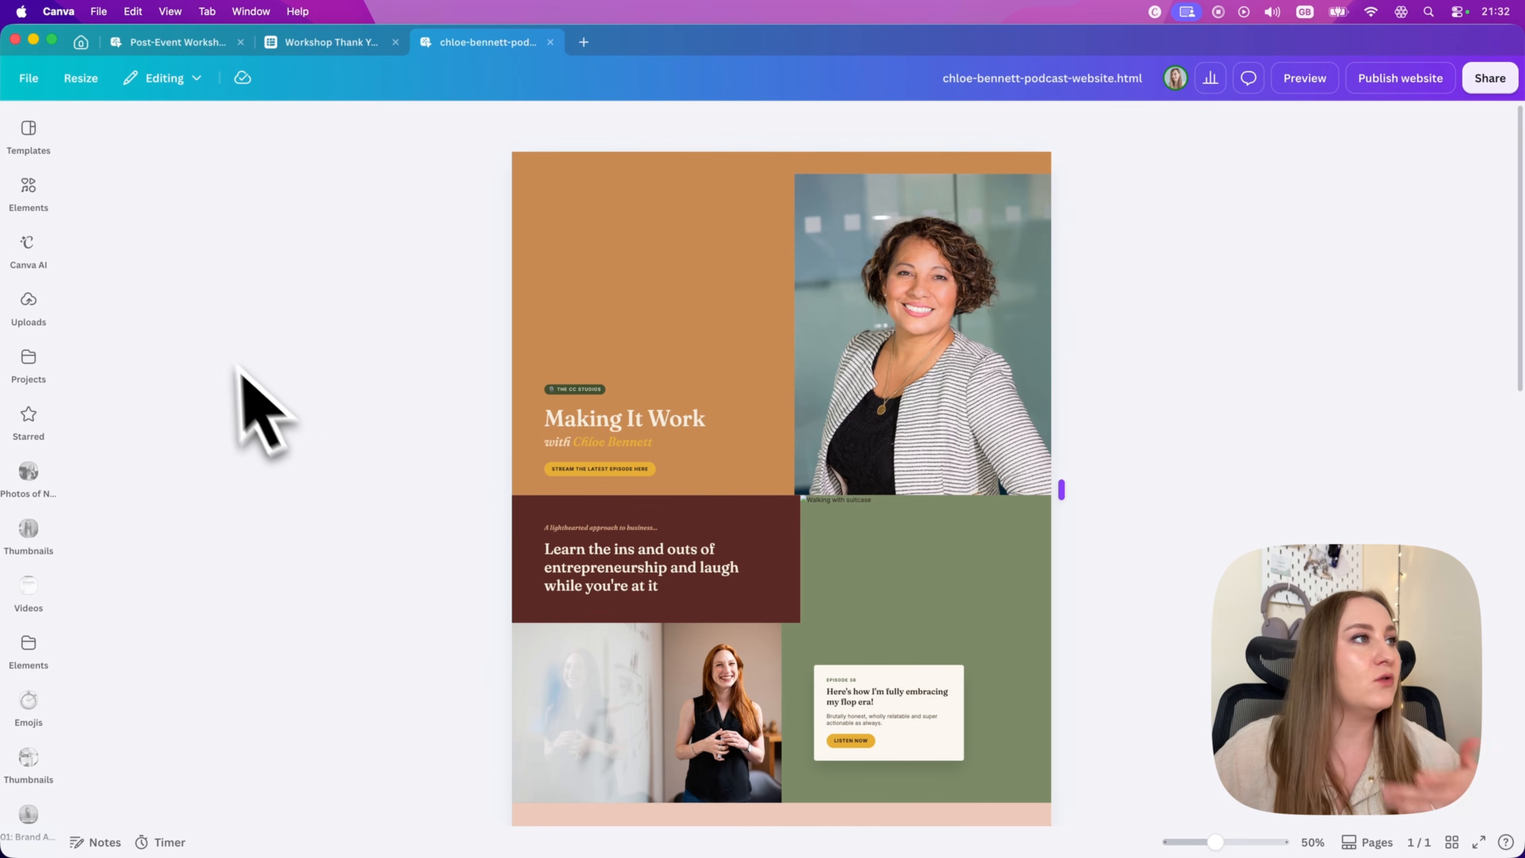
Step: Replace the podcast website's hero photo with the recently used photo of a woman working at a laptop
left_click(27, 195)
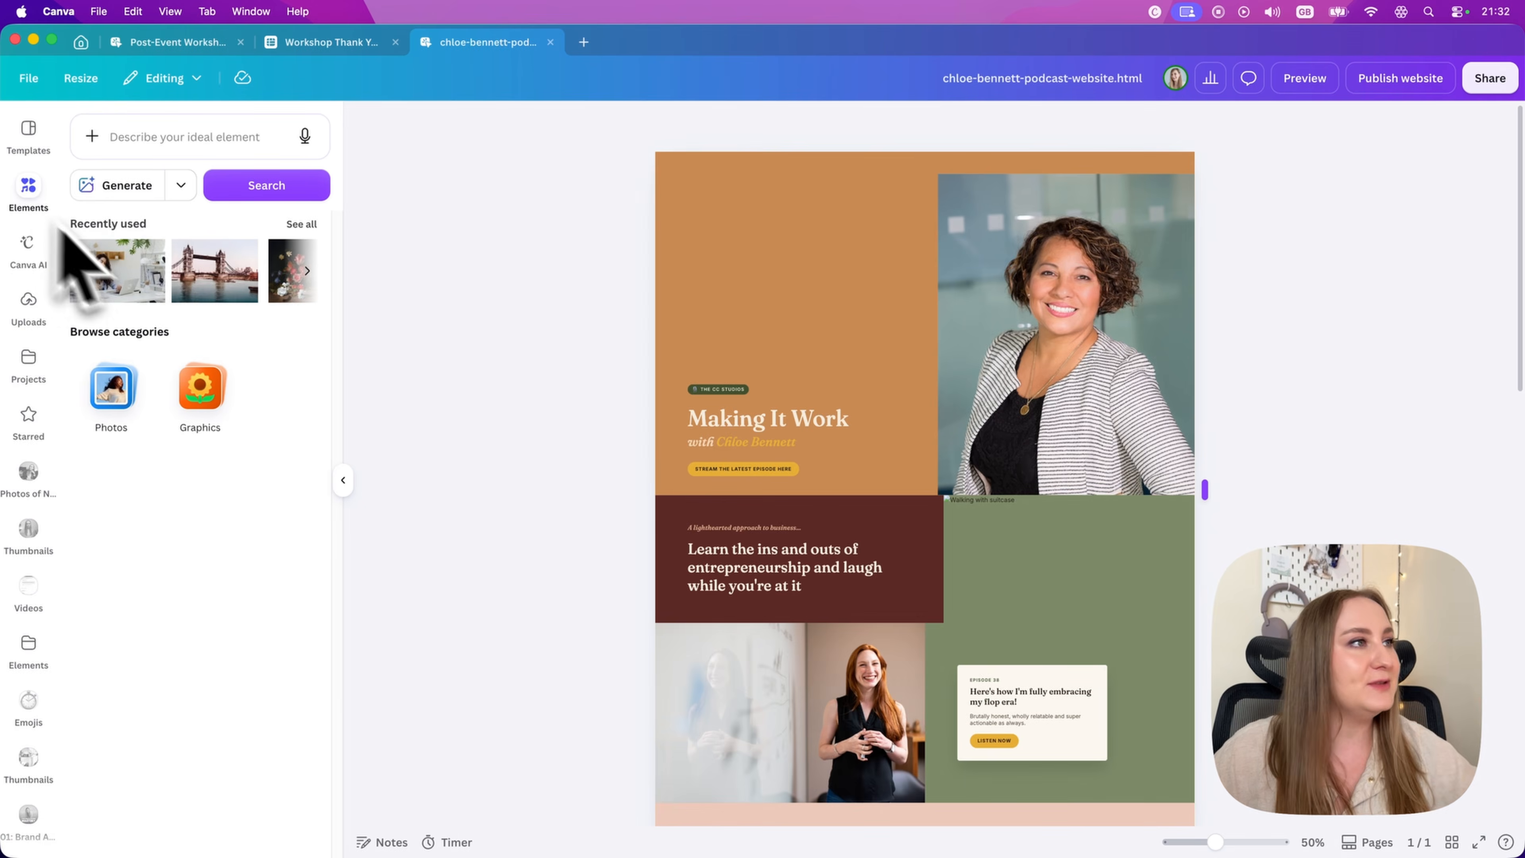
left_click_drag(126, 283, 1121, 355)
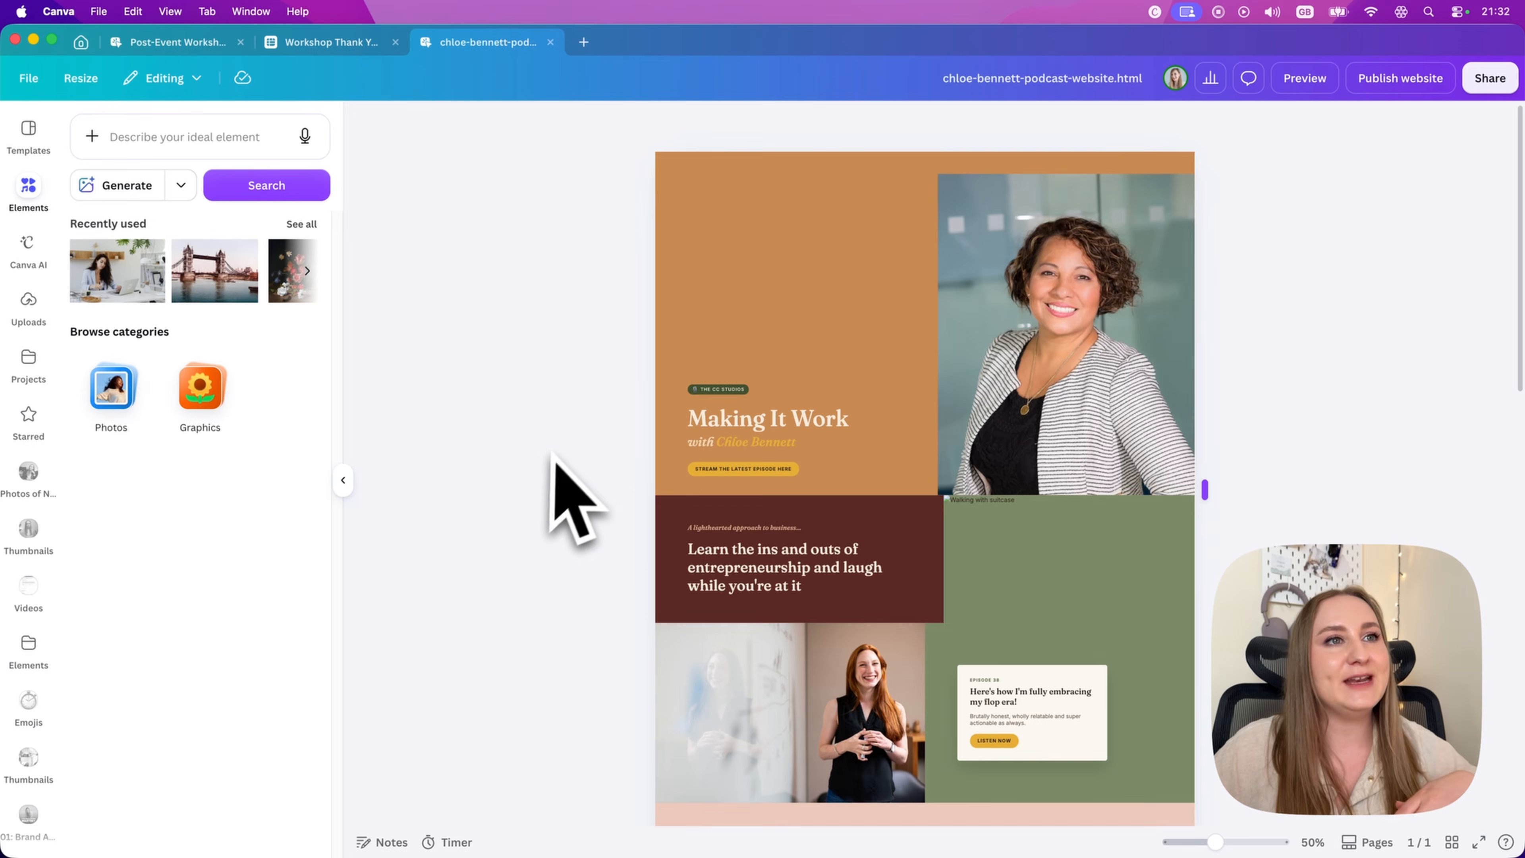
left_click_drag(106, 265, 282, 303)
left_click_drag(462, 278, 1038, 340)
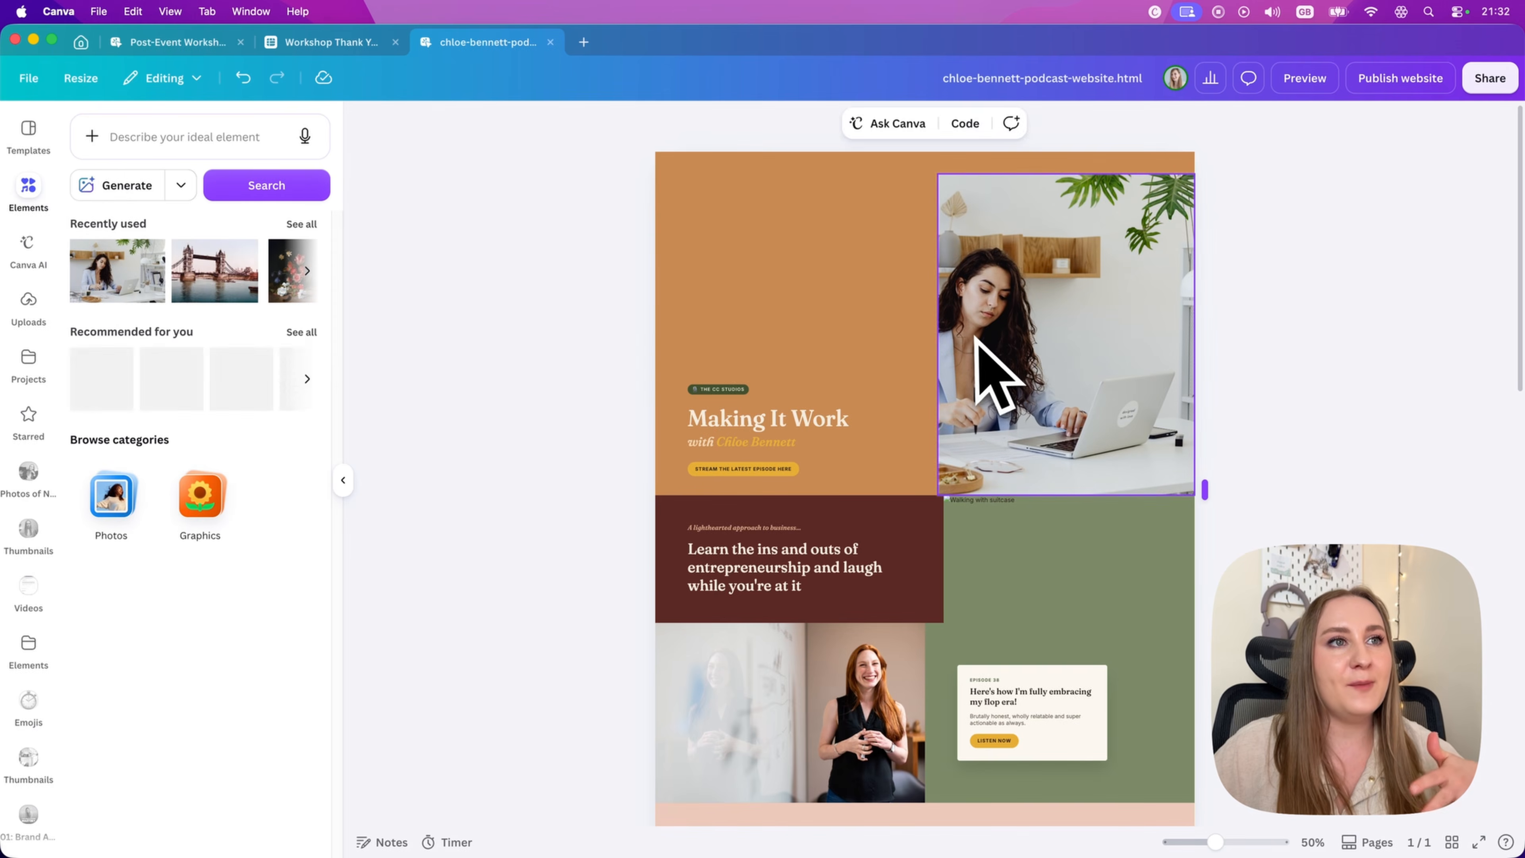
left_click(343, 481)
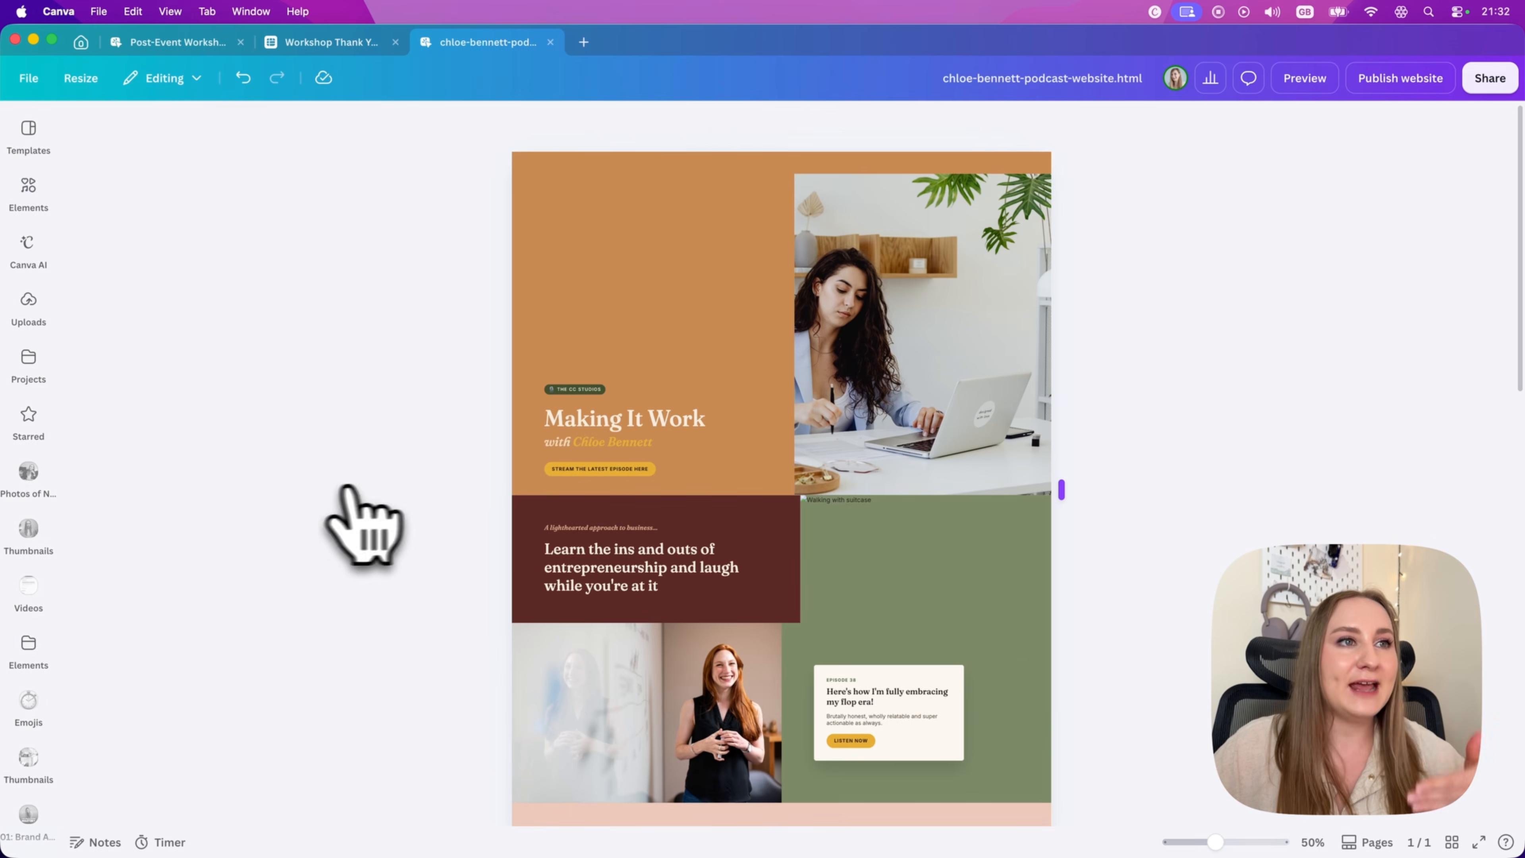
Step: Fill the missing "Walking with suitcase" image beside the entrepreneurship text with the recently used Tower Bridge photo
left_click(876, 319)
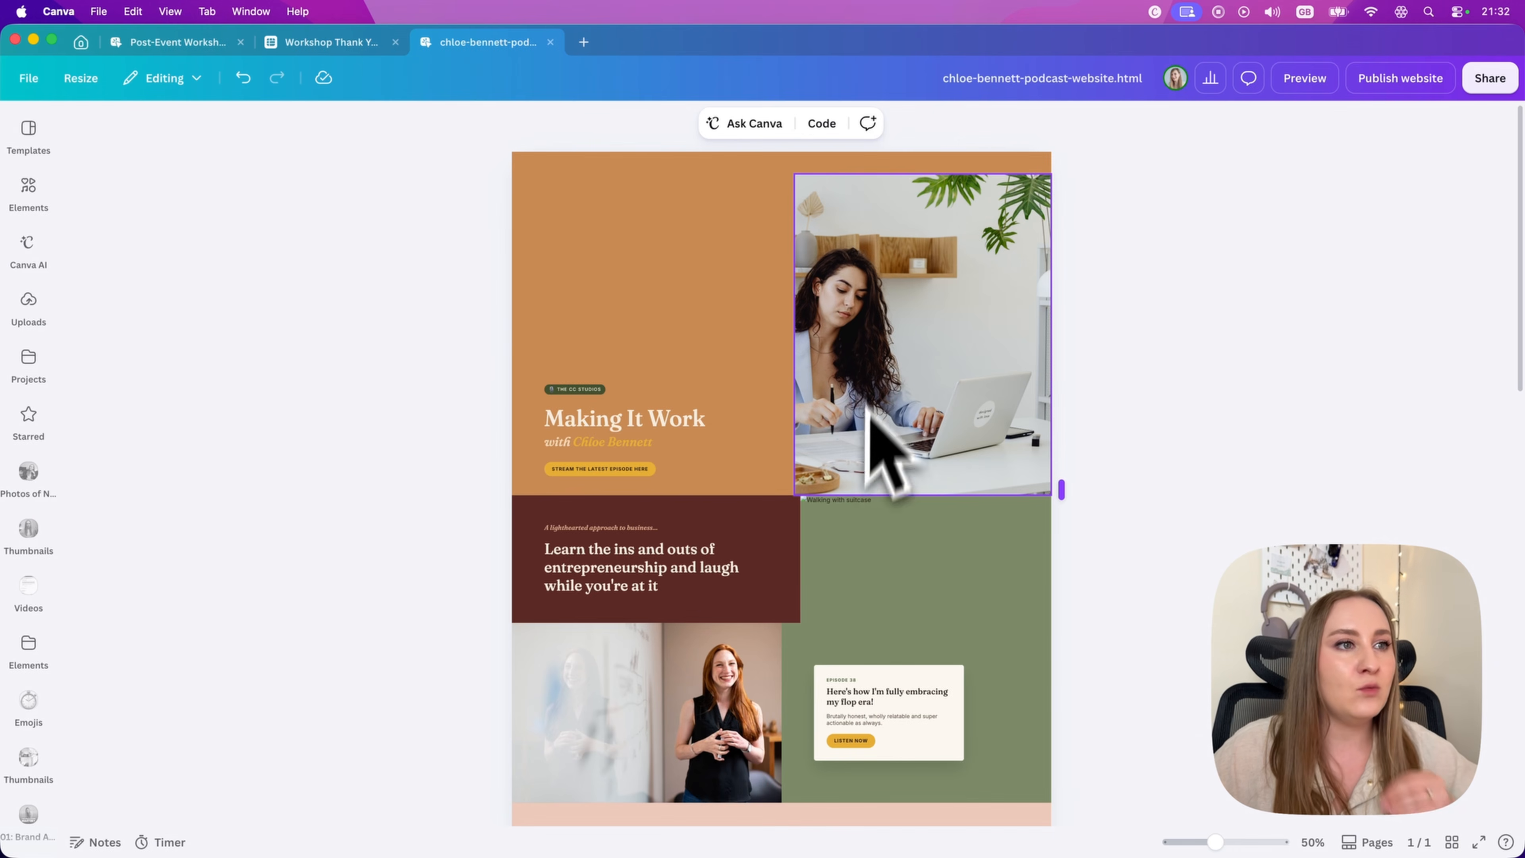
left_click(840, 505)
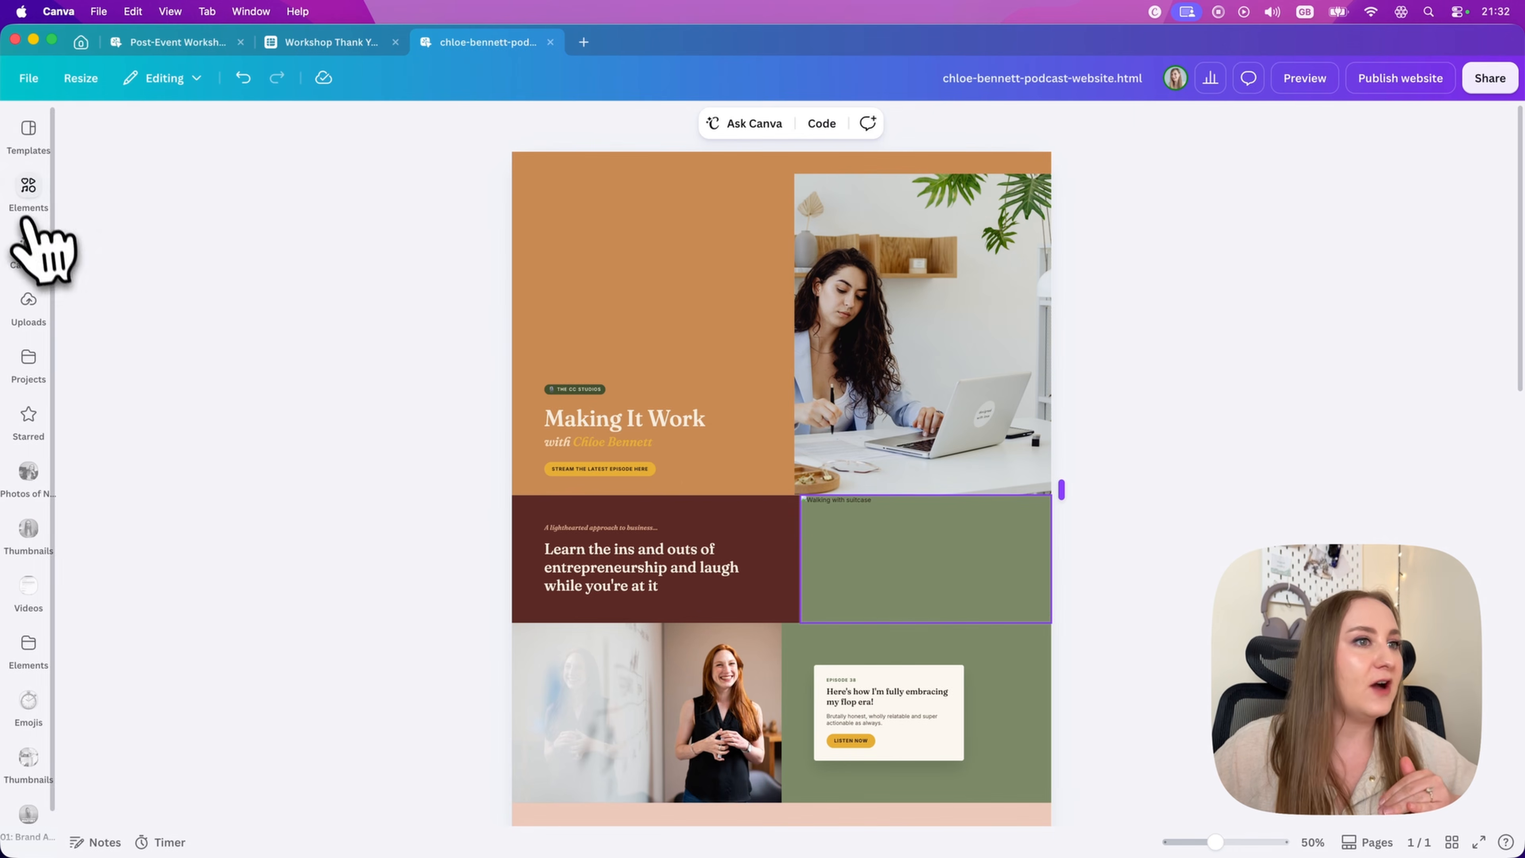
left_click(28, 191)
left_click_drag(345, 354, 976, 586)
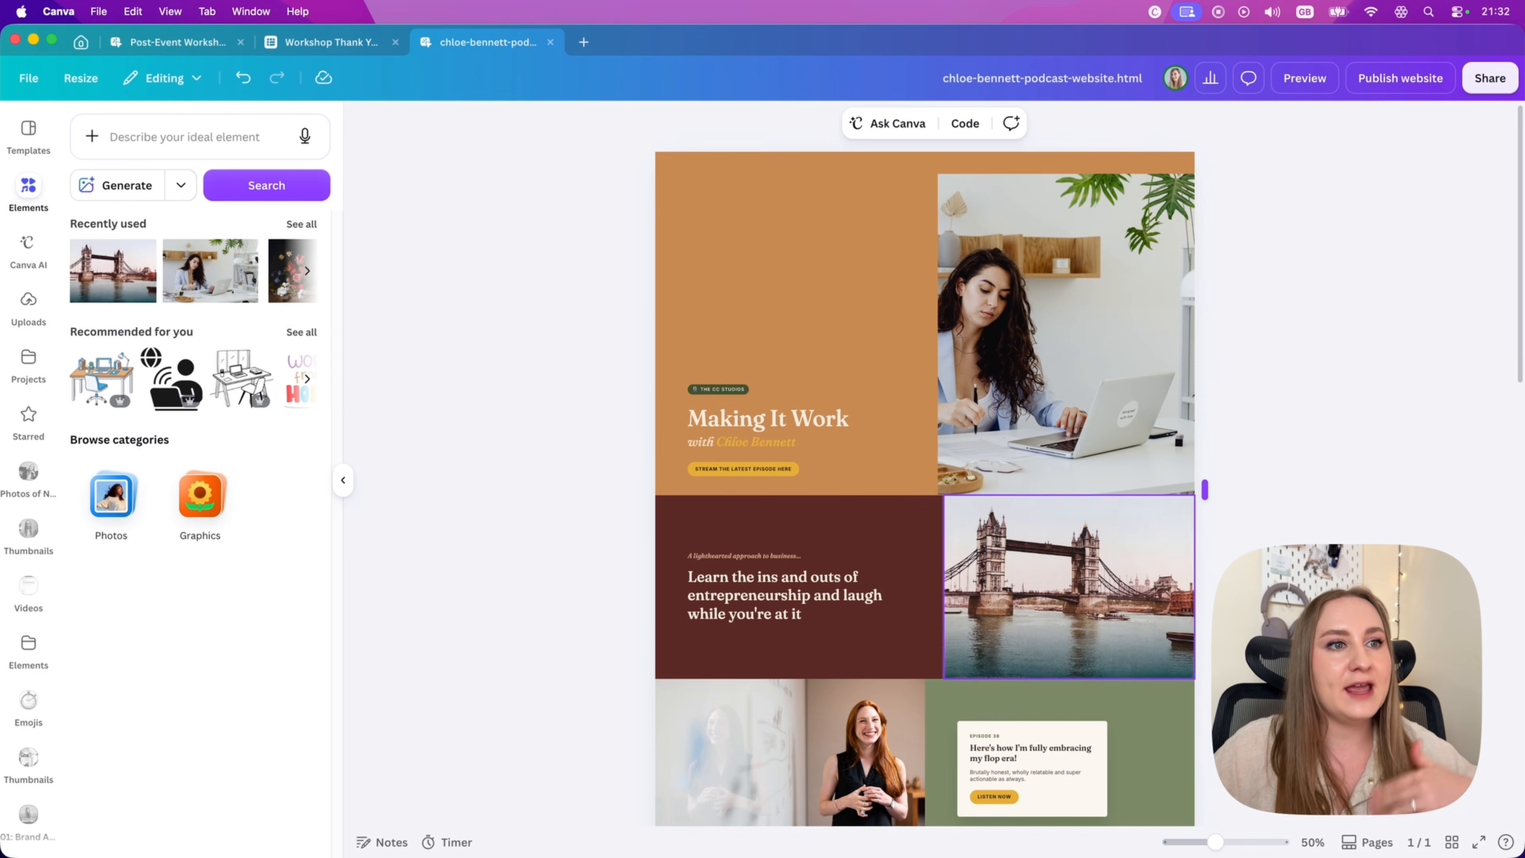
left_click(343, 479)
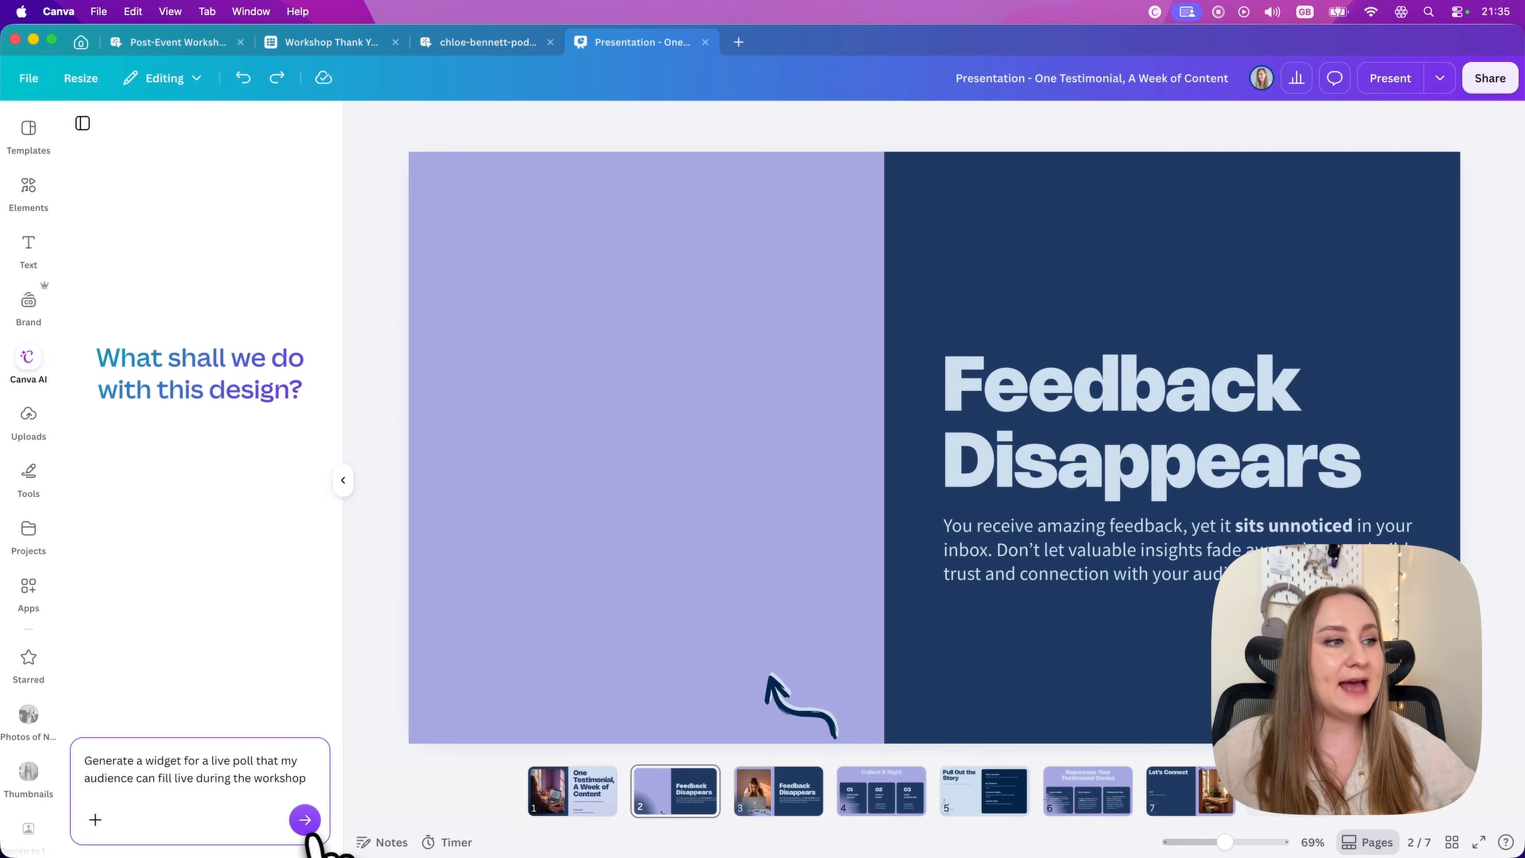
Step: Ask Canva AI on presentation page 2 to "Generate a widget for a live poll that my audience can fill live during the workshop"
left_click(303, 818)
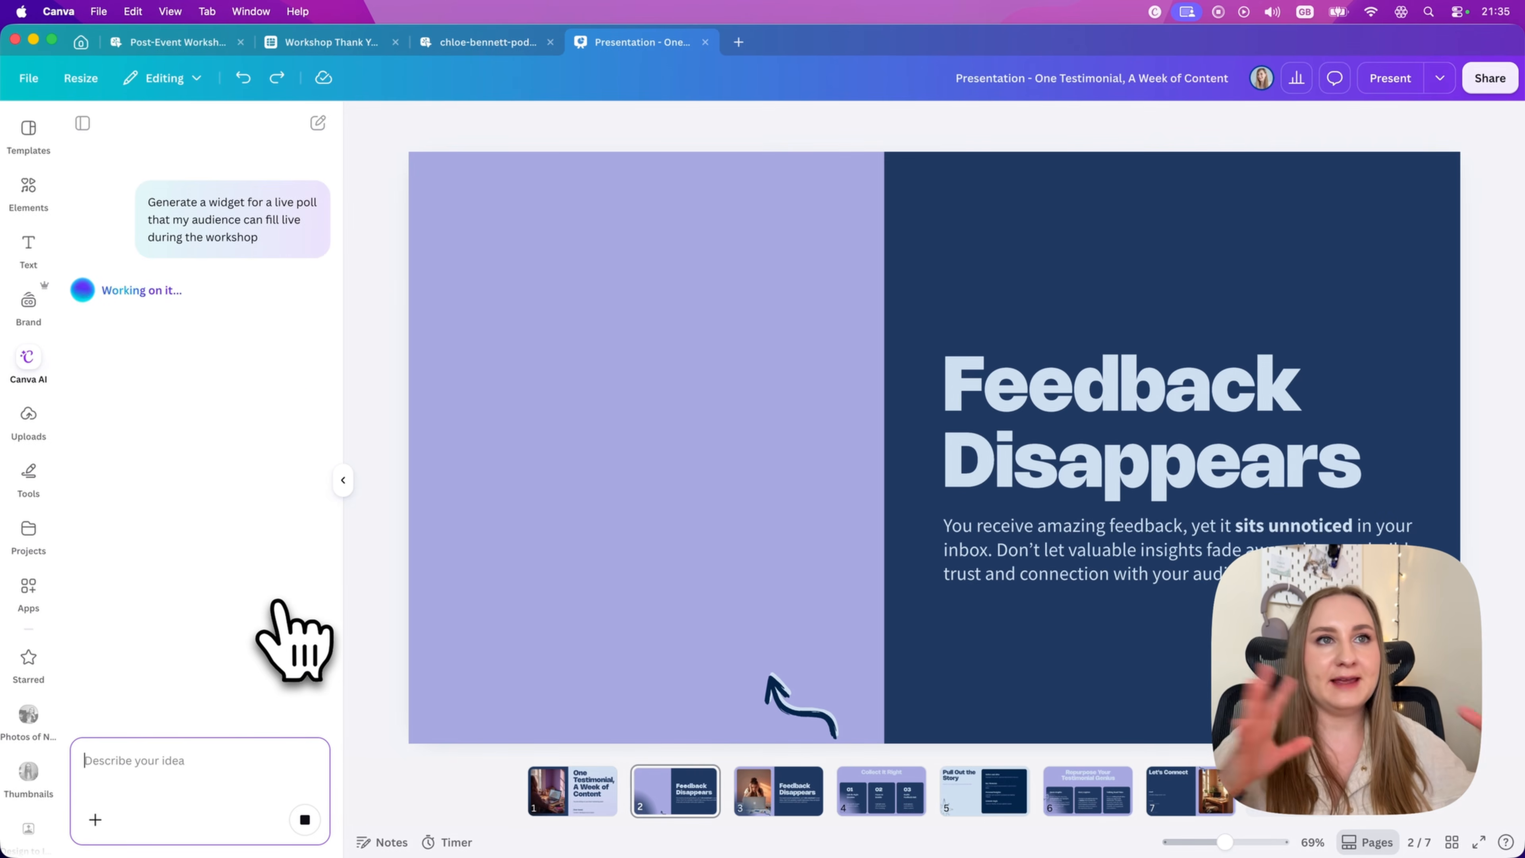